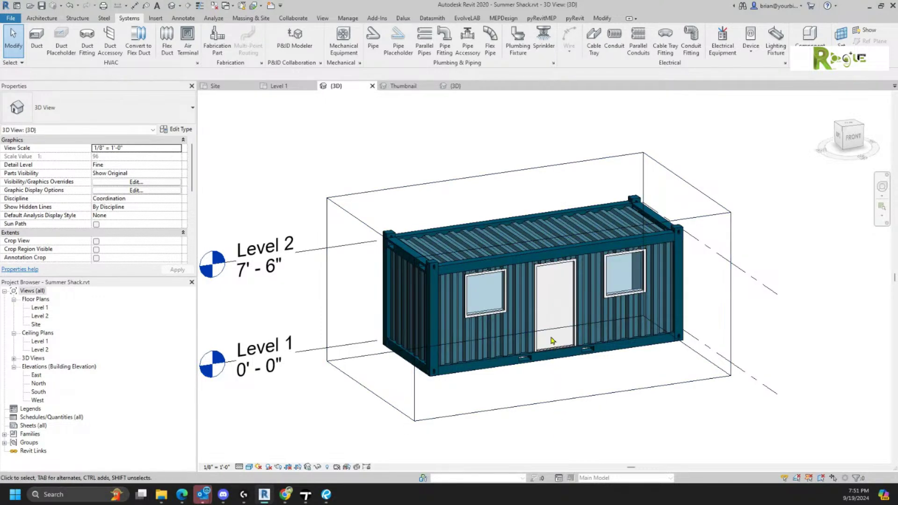
# - Check the container's properties, then open the Level 1 floor plan without saving and frame the container
pyautogui.click(547, 355)
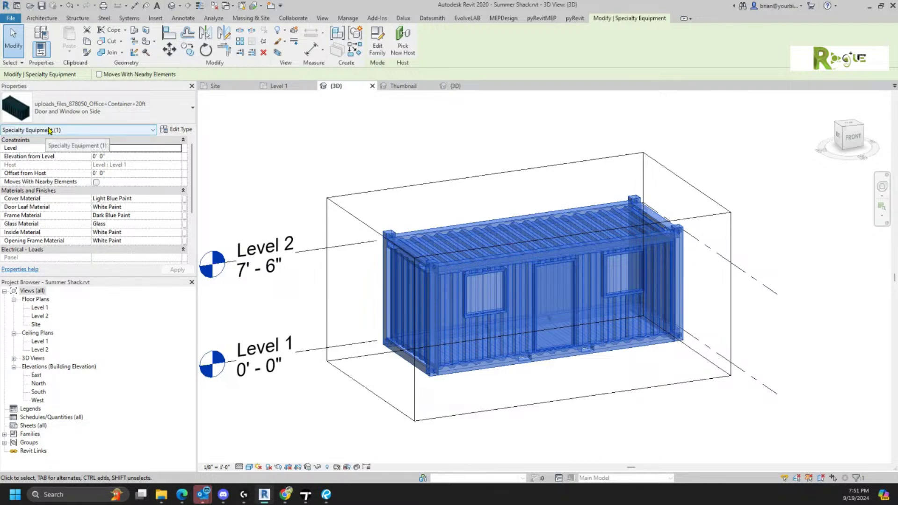
pyautogui.click(405, 438)
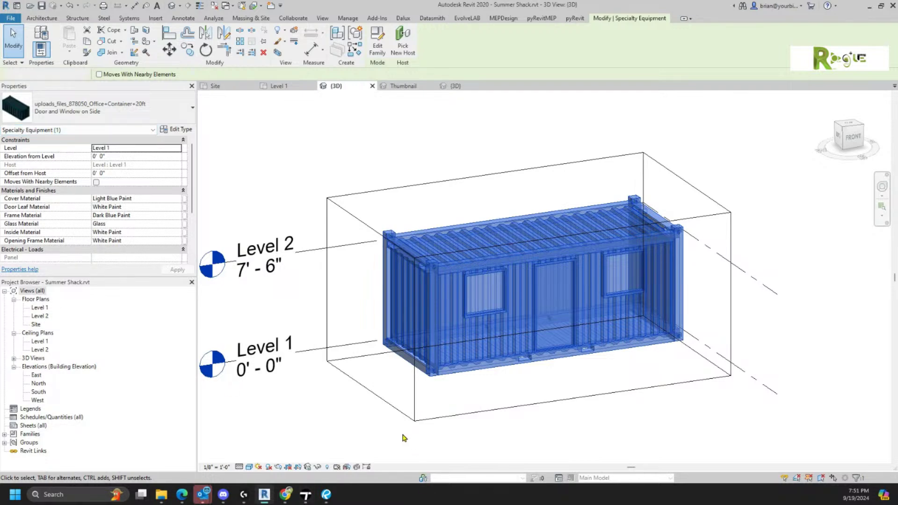
pyautogui.doubleClick(35, 309)
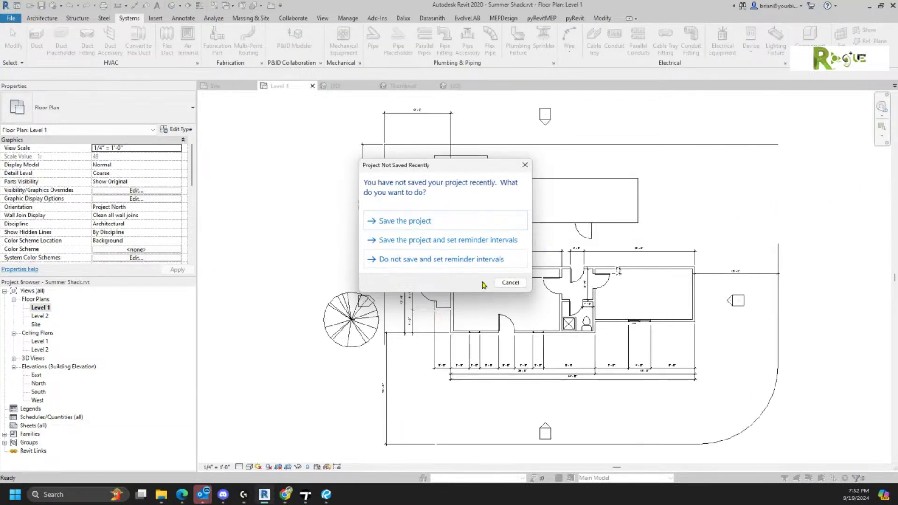
pyautogui.click(503, 284)
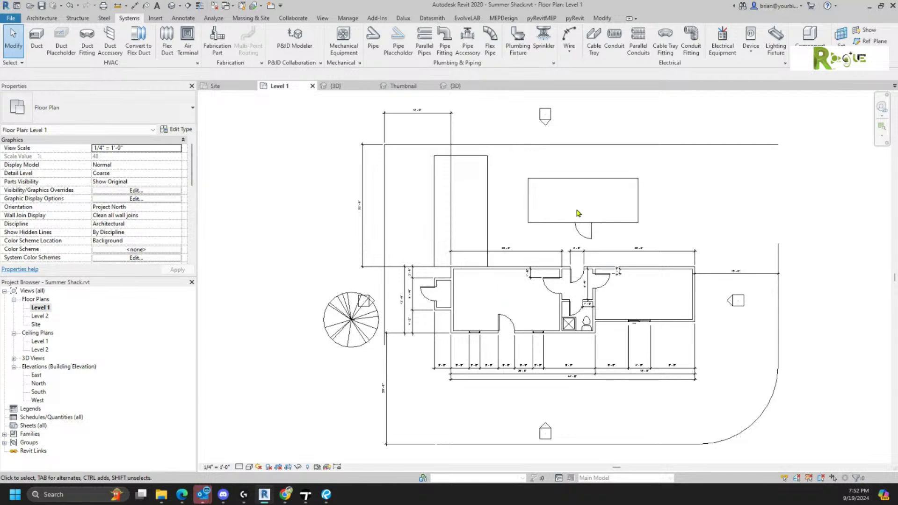
pyautogui.click(565, 226)
pyautogui.scroll(4, 638, 190)
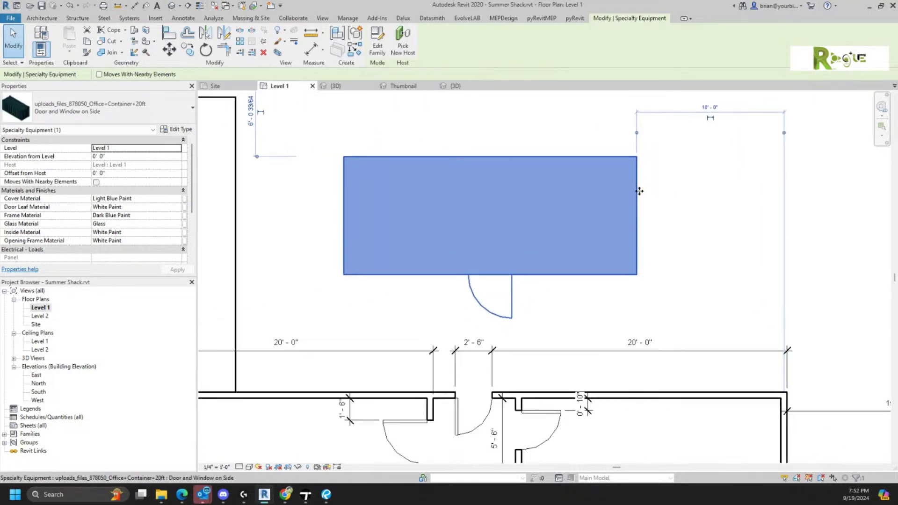
pyautogui.moveTo(506, 286); pyautogui.dragTo(567, 305, button='middle')
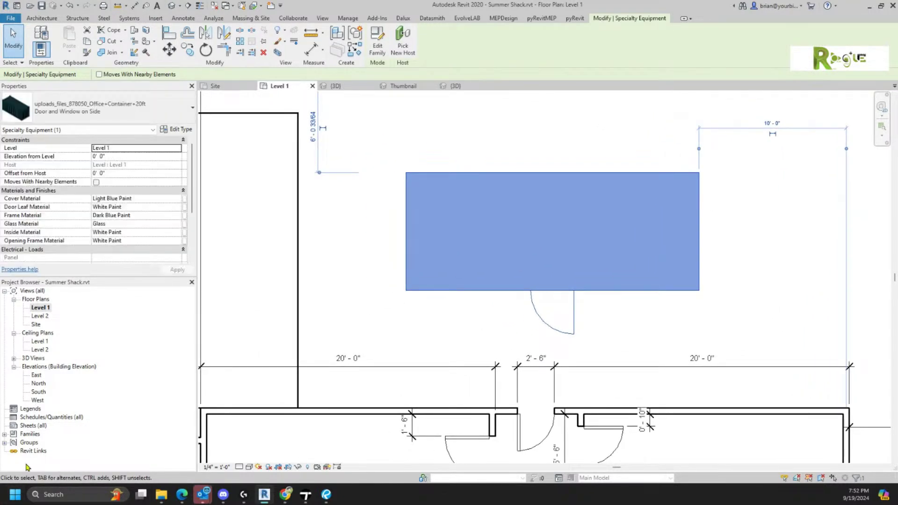
# - Set the Level 1 plan to Fine detail level, then return to the {3D} view
pyautogui.click(239, 467)
pyautogui.click(248, 457)
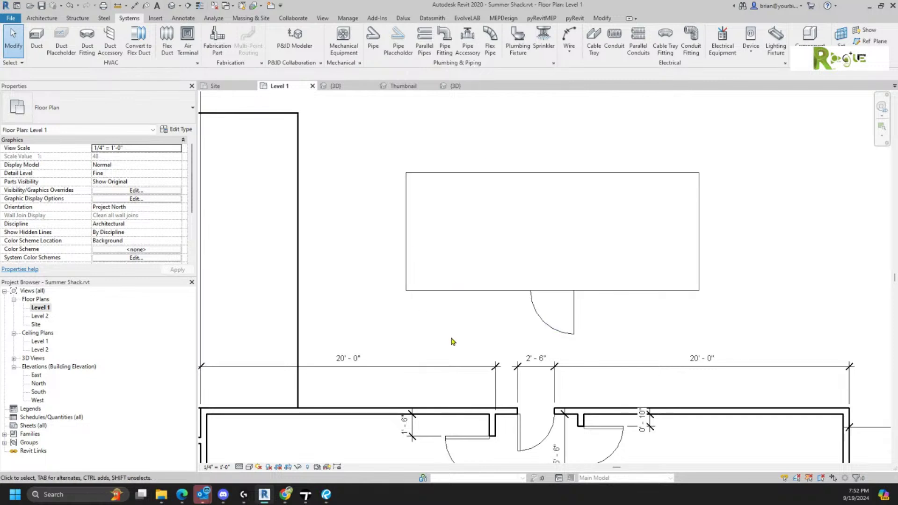
pyautogui.scroll(1, 565, 288)
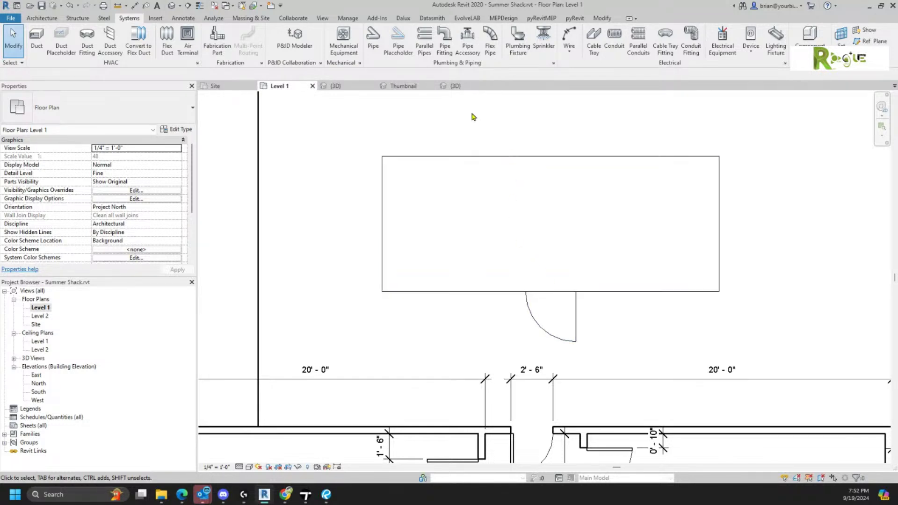
pyautogui.click(332, 89)
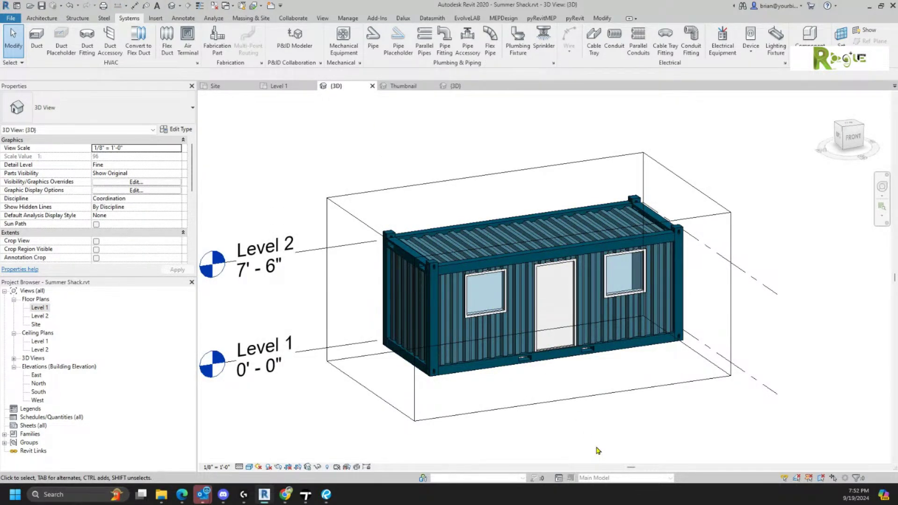
# - Zoom and orbit around the container to inspect its corners, side windows and end face
pyautogui.scroll(-4, 613, 407)
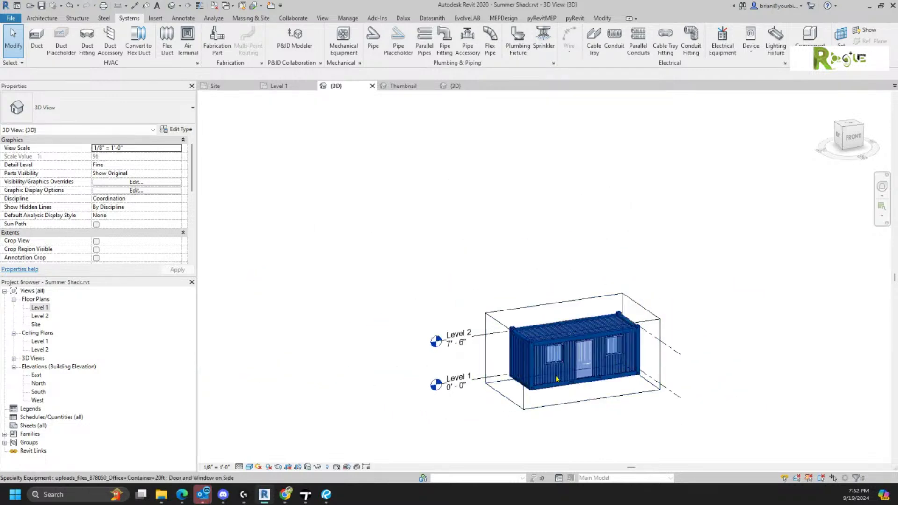
pyautogui.scroll(6, 557, 379)
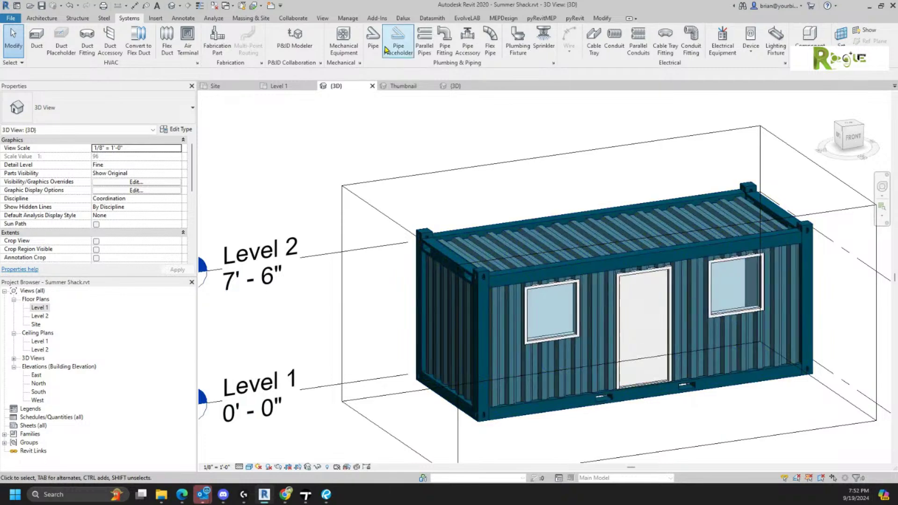
pyautogui.keyDown('shift'); pyautogui.moveTo(449, 197); pyautogui.dragTo(494, 356, button='middle'); pyautogui.keyUp('shift')
pyautogui.scroll(8, 494, 357)
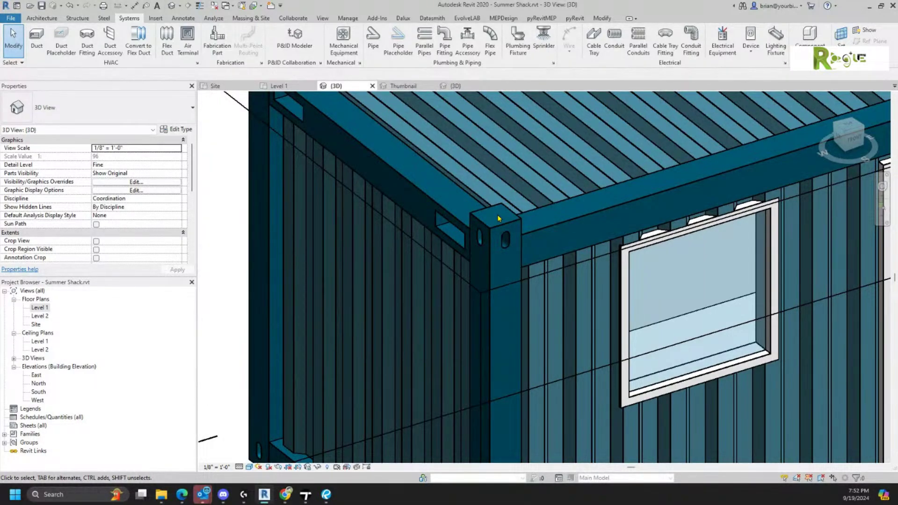
pyautogui.scroll(-5, 498, 219)
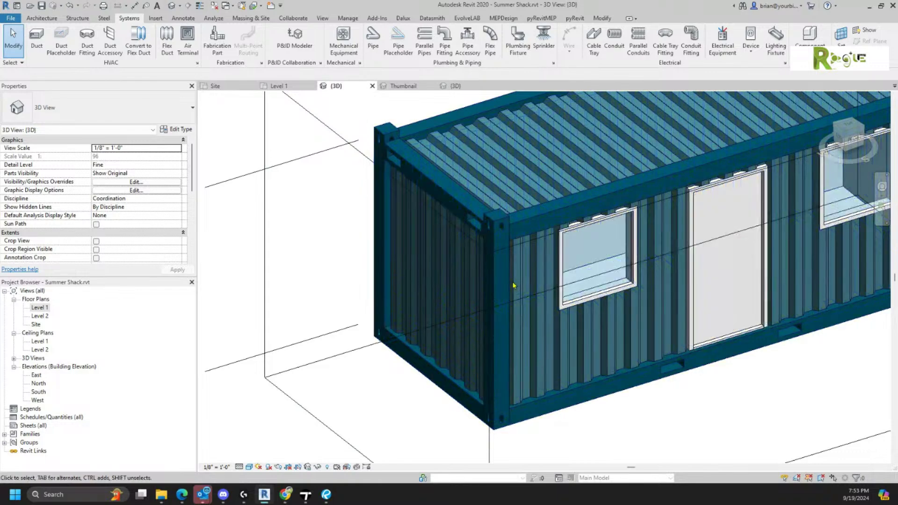
pyautogui.keyDown('shift'); pyautogui.moveTo(570, 288); pyautogui.dragTo(609, 163, button='middle'); pyautogui.keyUp('shift')
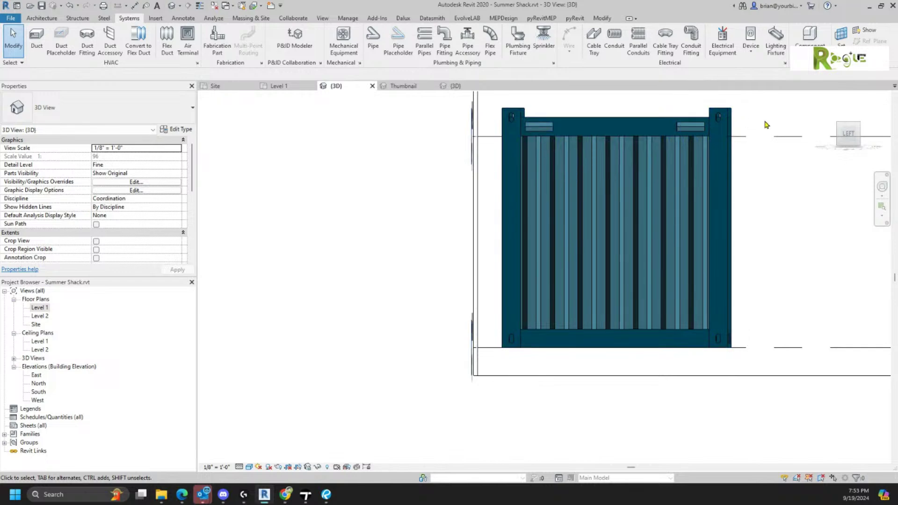
pyautogui.scroll(4, 740, 108)
pyautogui.keyDown('shift'); pyautogui.moveTo(731, 104); pyautogui.dragTo(716, 127, button='middle'); pyautogui.keyUp('shift')
pyautogui.scroll(-3, 580, 185)
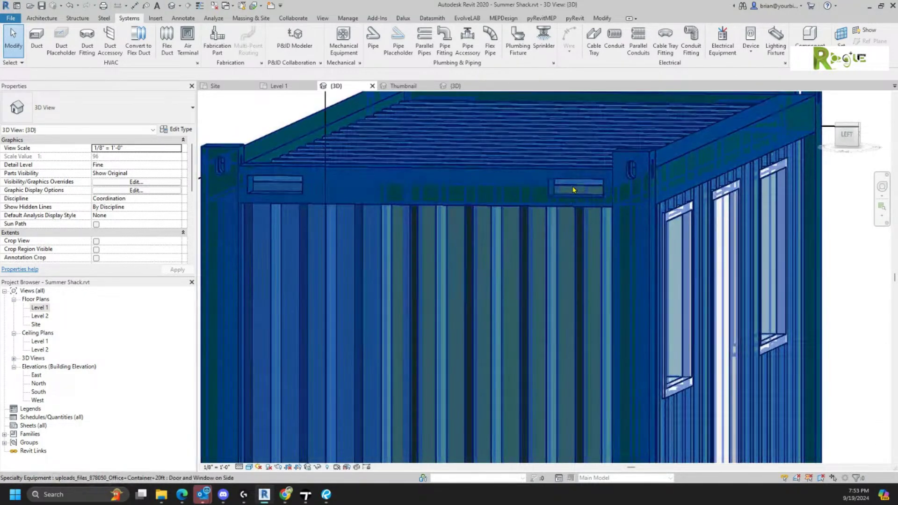
pyautogui.scroll(-4, 580, 183)
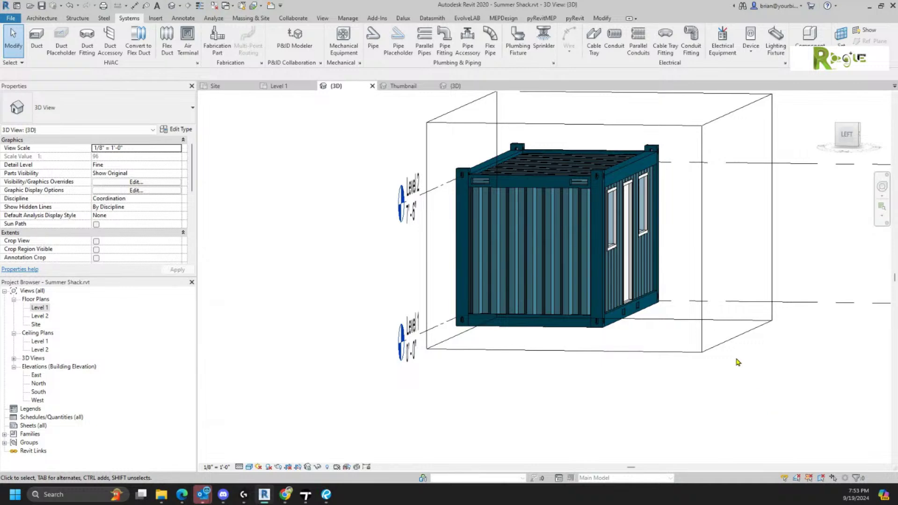
# - Select the section box and pull its side in to cut through the container
pyautogui.click(721, 342)
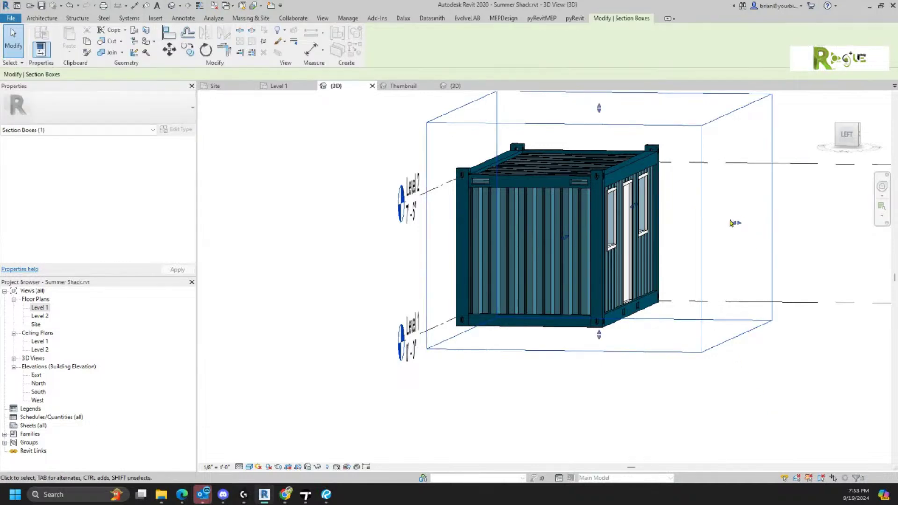
pyautogui.moveTo(737, 225); pyautogui.dragTo(608, 213)
pyautogui.scroll(4, 592, 158)
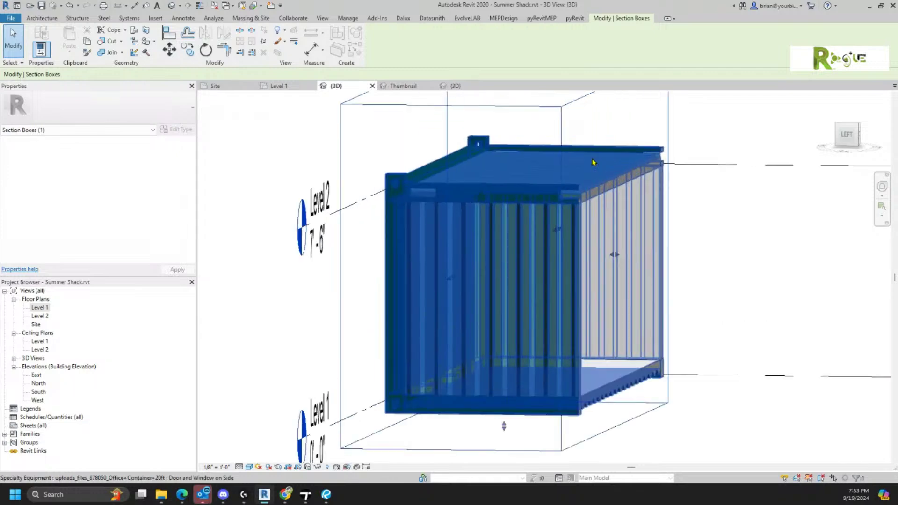
pyautogui.keyDown('shift'); pyautogui.moveTo(499, 359); pyautogui.dragTo(457, 324, button='middle'); pyautogui.keyUp('shift')
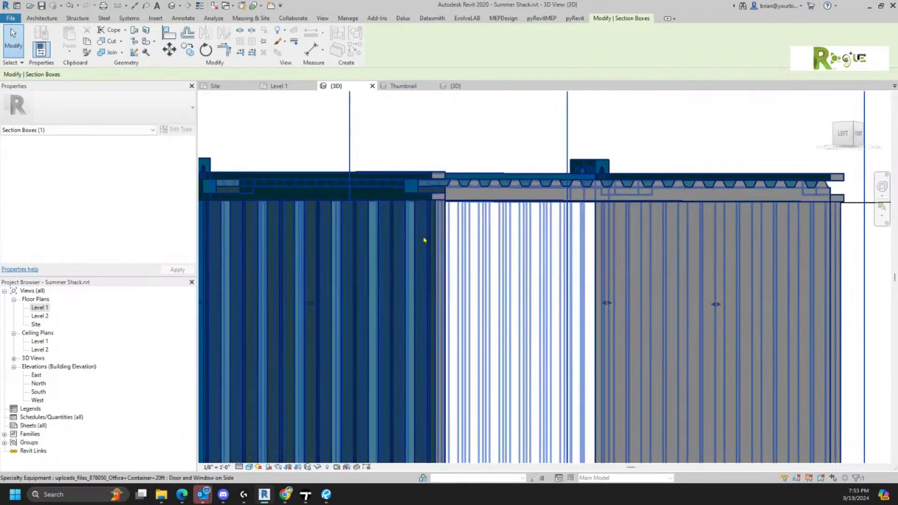
pyautogui.scroll(4, 446, 174)
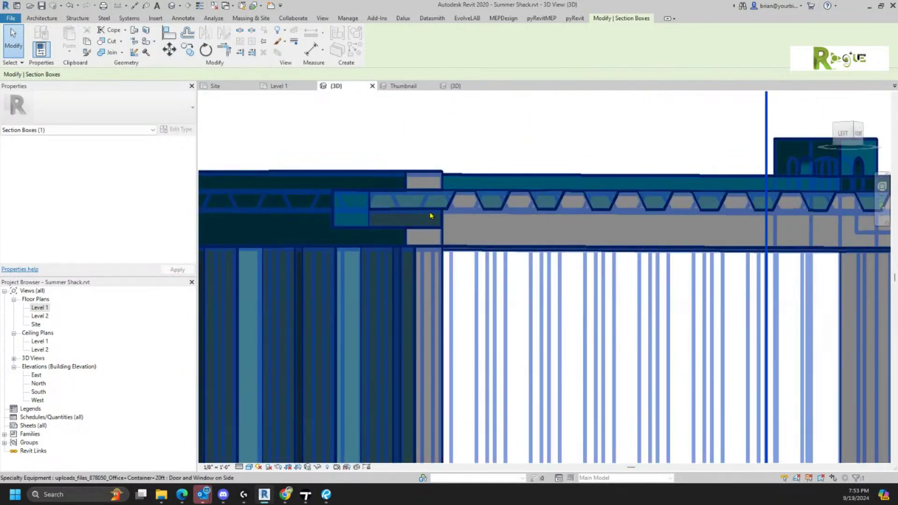
pyautogui.scroll(-6, 428, 216)
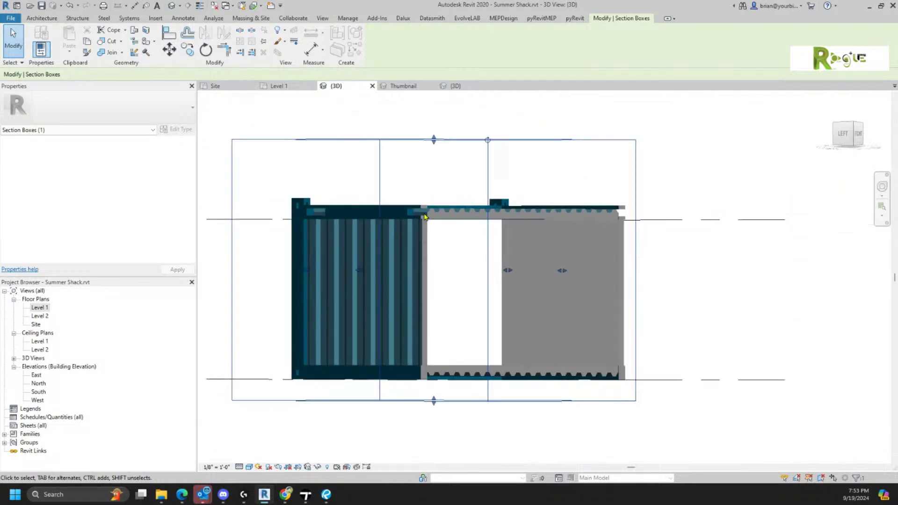
pyautogui.keyDown('shift'); pyautogui.moveTo(425, 217); pyautogui.dragTo(532, 290, button='middle'); pyautogui.keyUp('shift')
# - Extend the section box past the far end and lower its top below the roof to look inside
pyautogui.moveTo(515, 276); pyautogui.dragTo(559, 279)
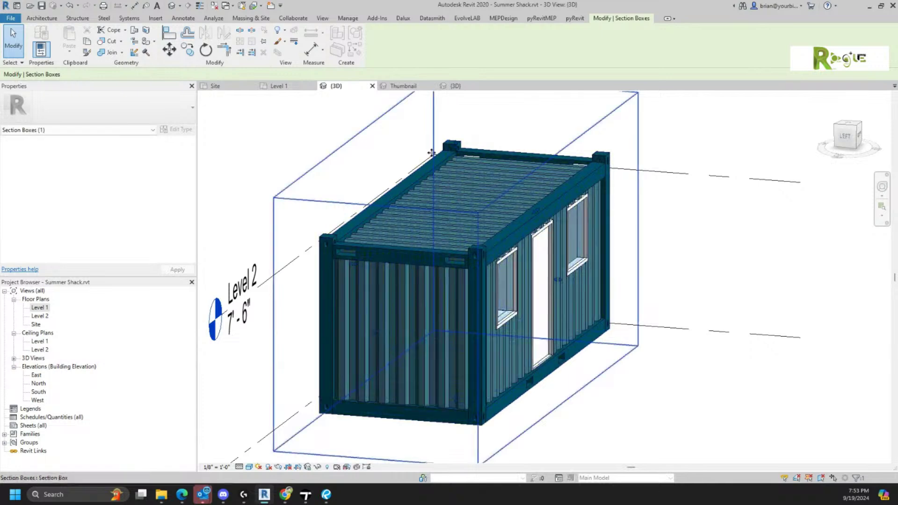
pyautogui.moveTo(447, 143); pyautogui.dragTo(427, 258)
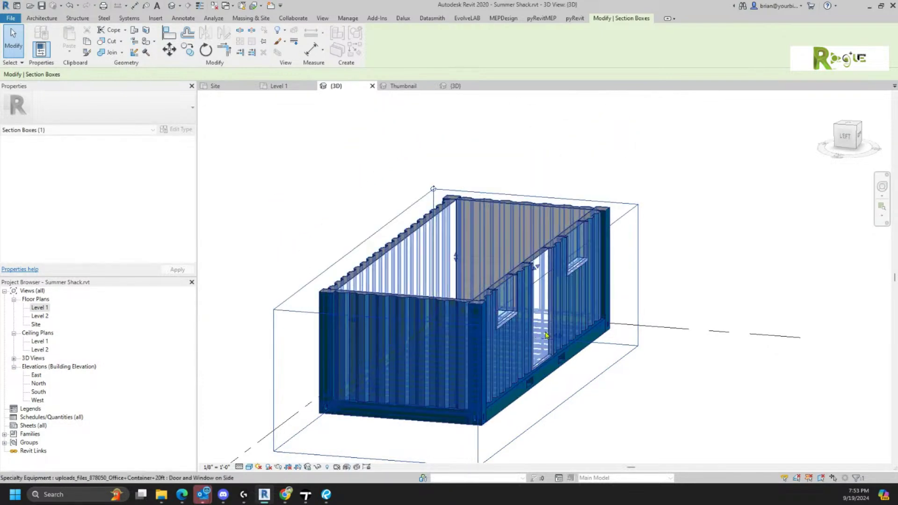
pyautogui.keyDown('shift'); pyautogui.moveTo(594, 324); pyautogui.dragTo(506, 414, button='middle'); pyautogui.keyUp('shift')
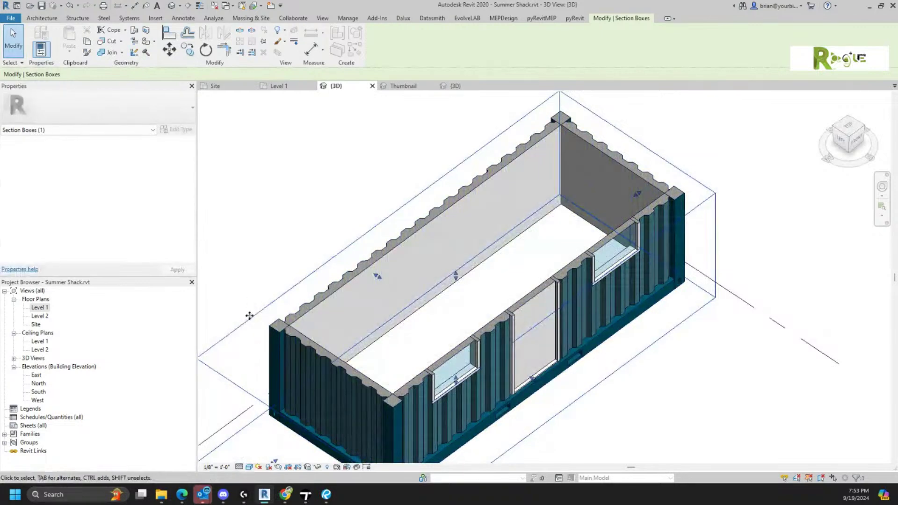
pyautogui.scroll(5, 266, 323)
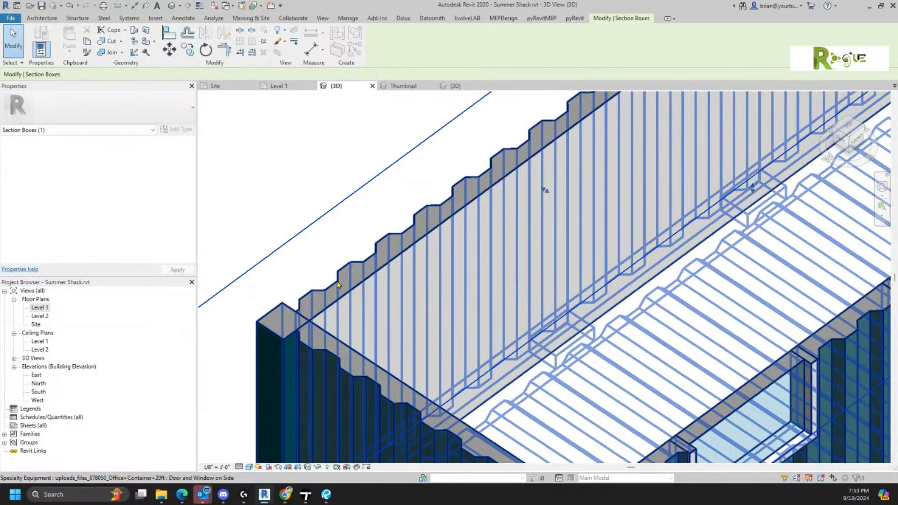
# - Zoom and pan to reframe the roofless container, then deselect the section box
pyautogui.scroll(1, 337, 283)
pyautogui.scroll(2, 337, 282)
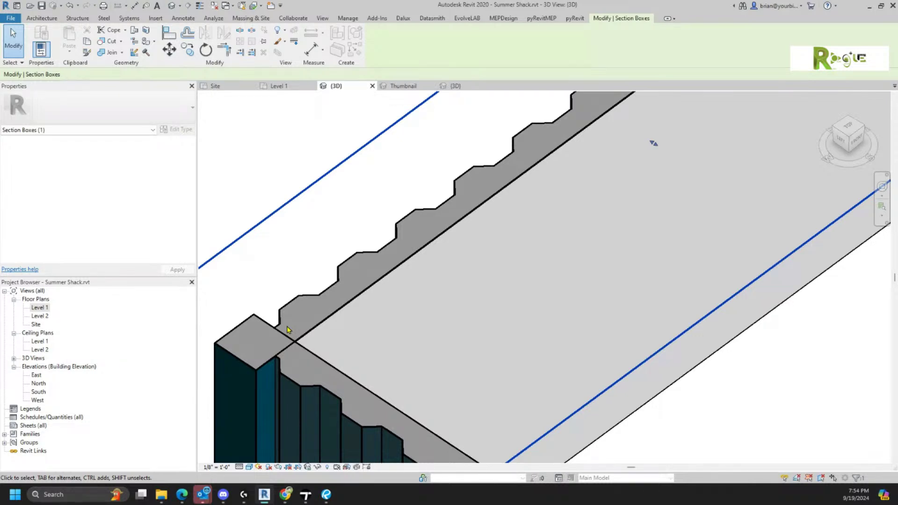
pyautogui.scroll(3, 287, 327)
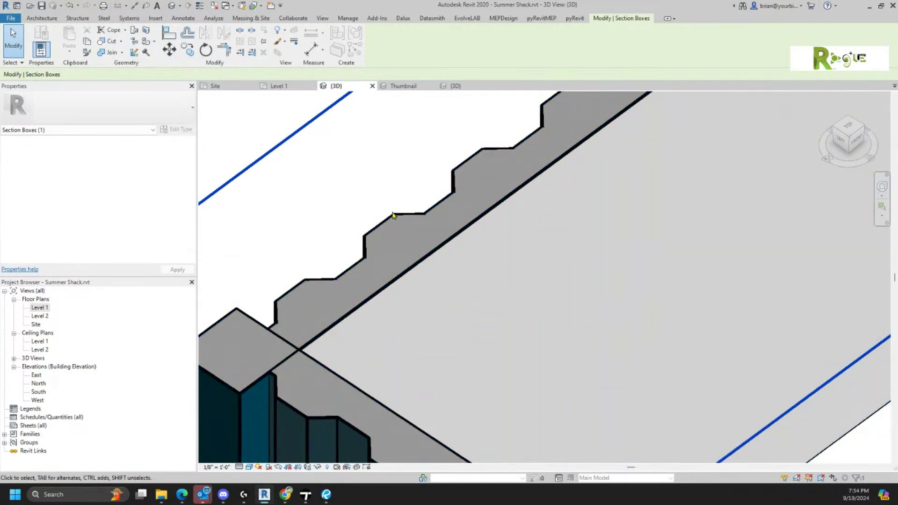
pyautogui.scroll(-5, 393, 215)
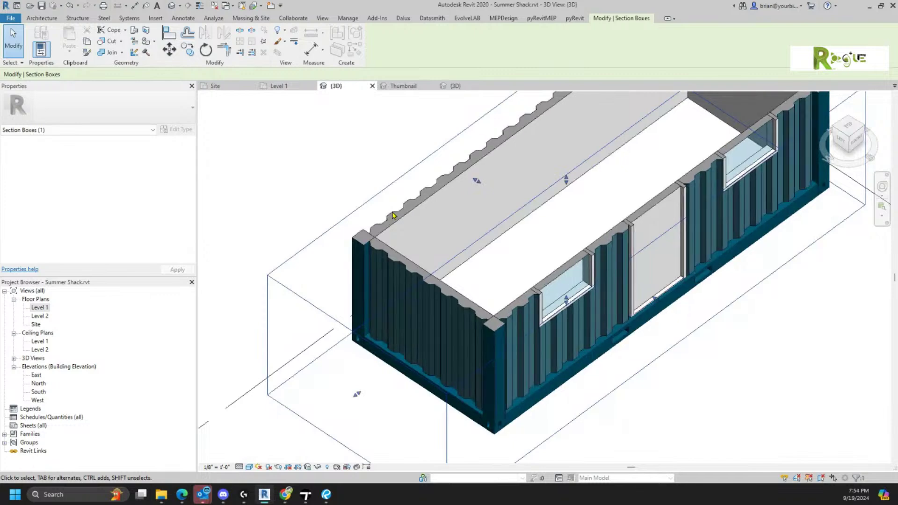
pyautogui.scroll(-3, 461, 226)
pyautogui.moveTo(462, 227); pyautogui.dragTo(403, 305, button='middle')
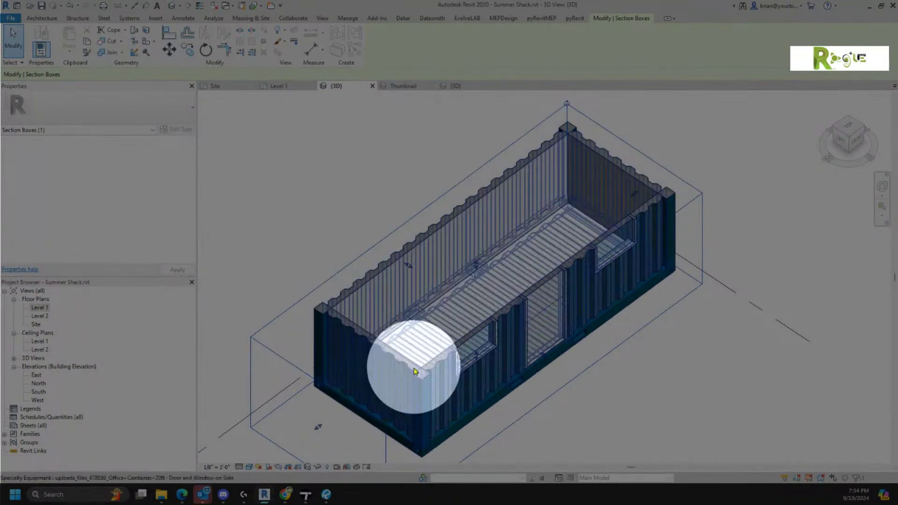
pyautogui.click(276, 208)
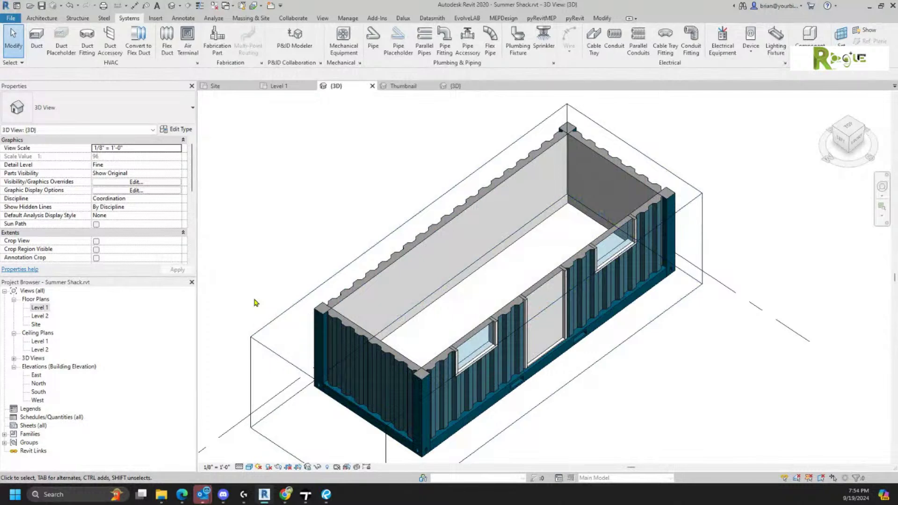
# - Raise the section box top to restore the roof and pull its front face in to remove the long wall
pyautogui.click(276, 315)
pyautogui.moveTo(477, 266); pyautogui.dragTo(477, 191)
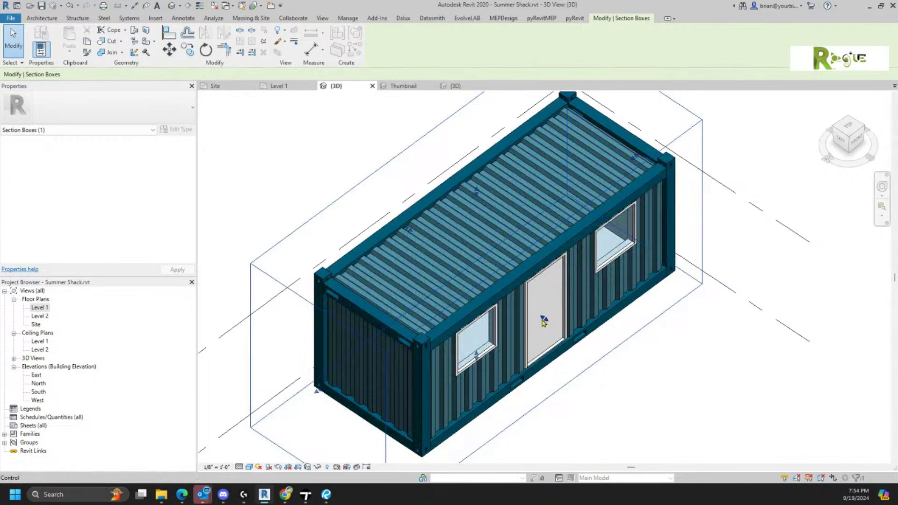
pyautogui.moveTo(492, 292); pyautogui.dragTo(489, 287)
pyautogui.keyDown('shift'); pyautogui.moveTo(538, 433); pyautogui.dragTo(497, 303, button='middle'); pyautogui.keyUp('shift')
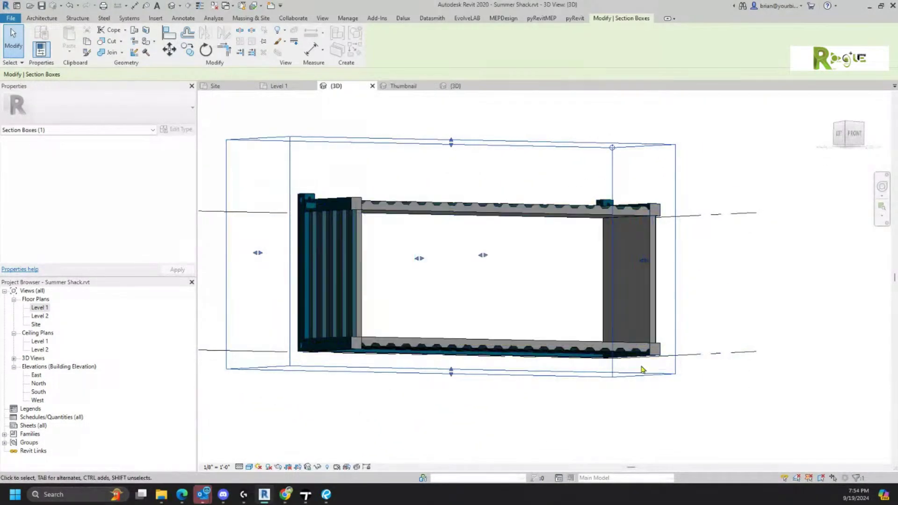
pyautogui.keyDown('shift'); pyautogui.moveTo(618, 389); pyautogui.dragTo(424, 413, button='middle'); pyautogui.keyUp('shift')
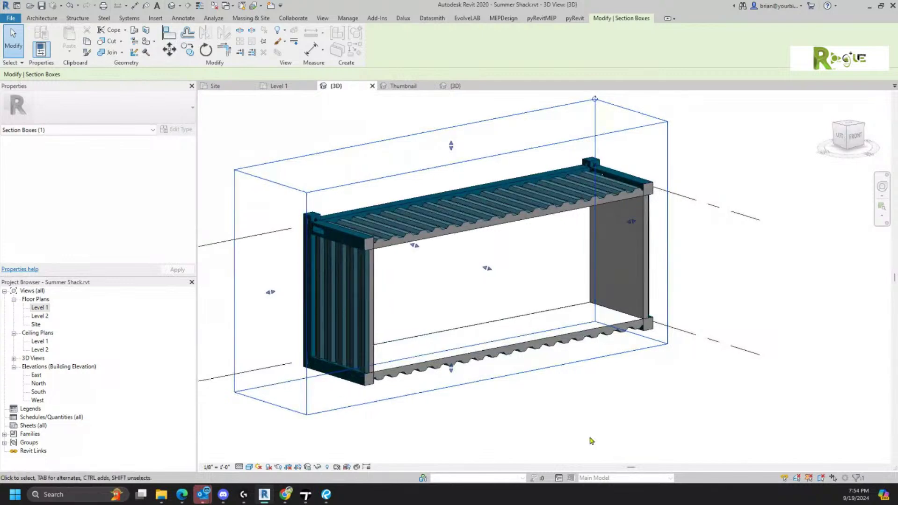
pyautogui.scroll(3, 358, 389)
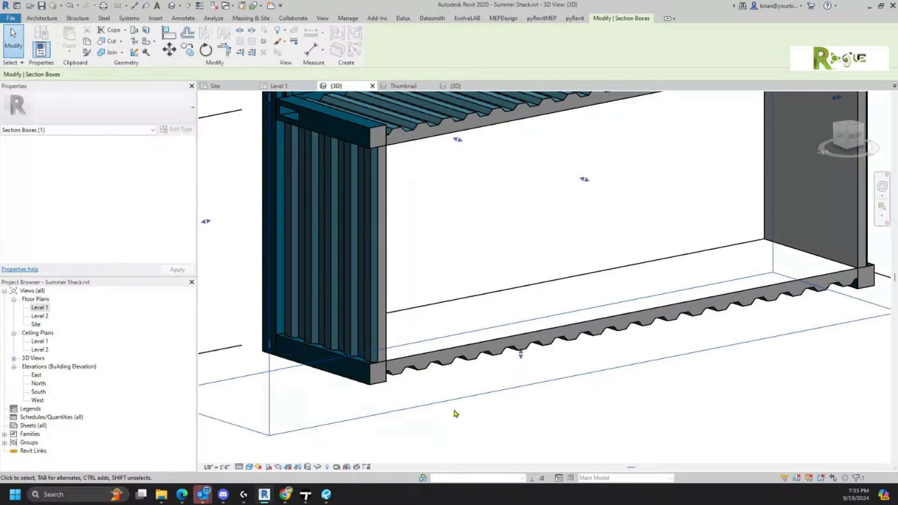
pyautogui.scroll(-3, 457, 414)
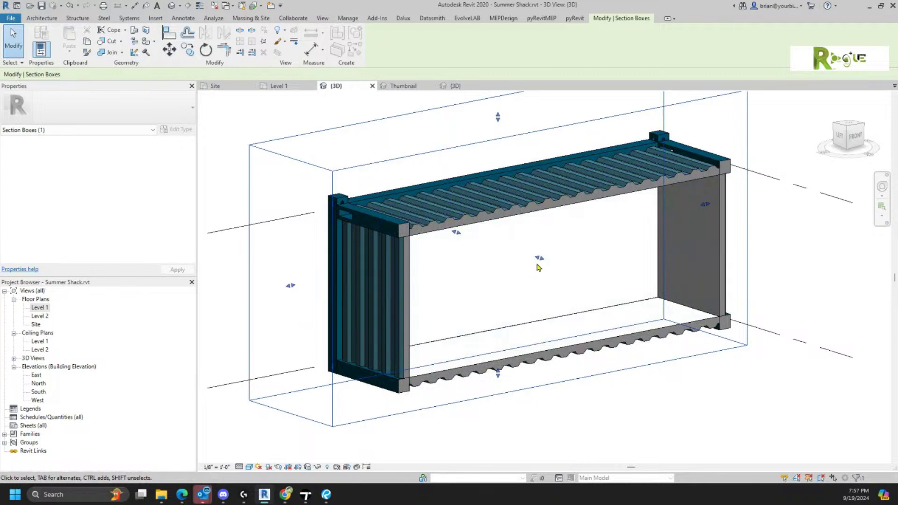
# - Expand the section box to reveal the whole container, then open the container's Type Properties
pyautogui.moveTo(539, 258); pyautogui.dragTo(625, 346)
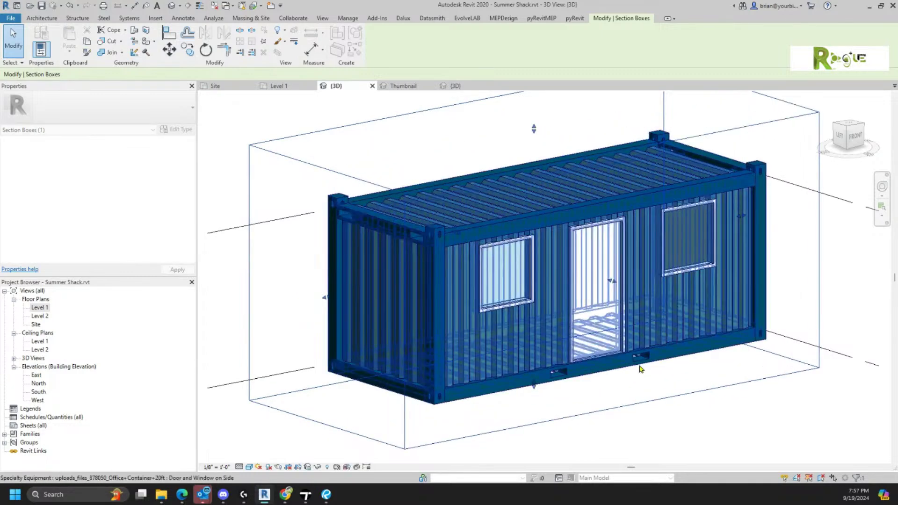
pyautogui.click(689, 423)
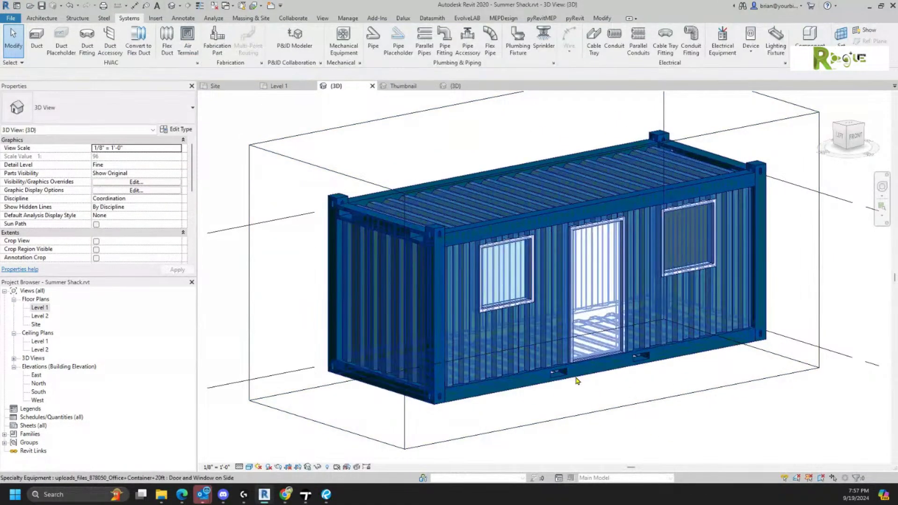
pyautogui.click(578, 381)
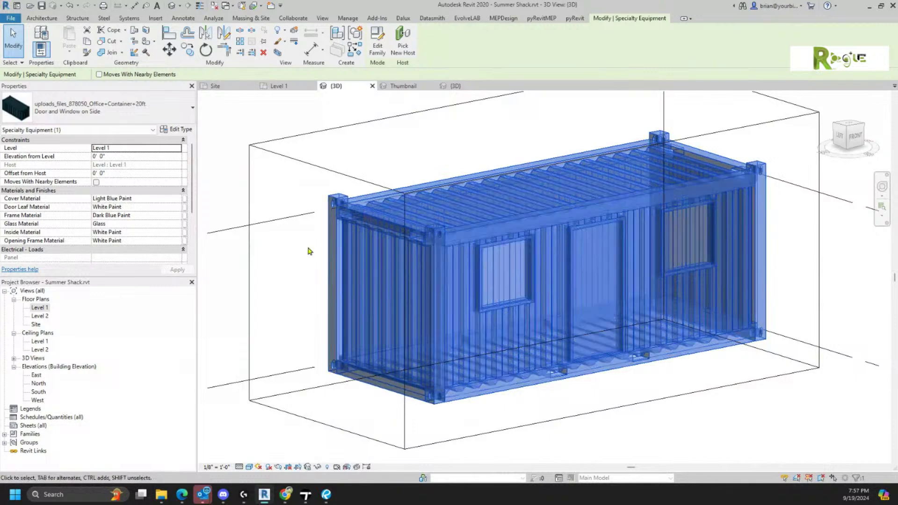
pyautogui.click(176, 131)
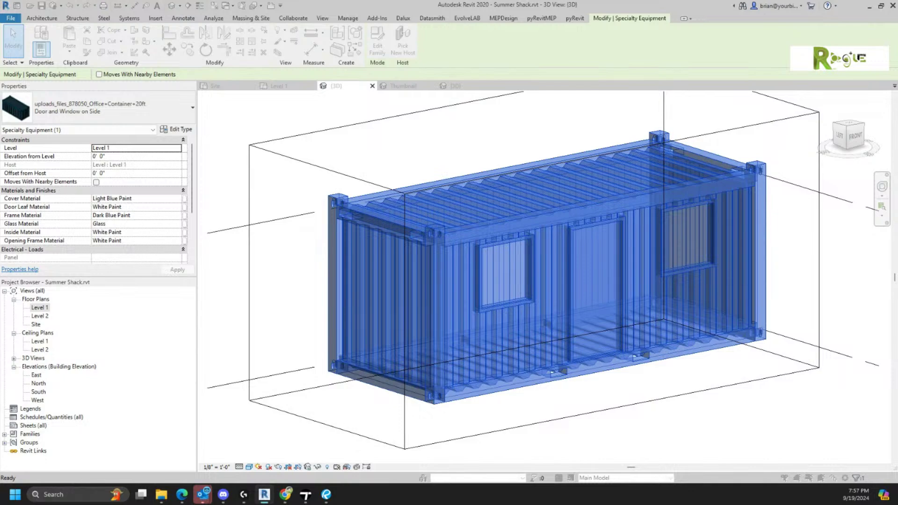
pyautogui.moveTo(866, 273); pyautogui.dragTo(229, 35)
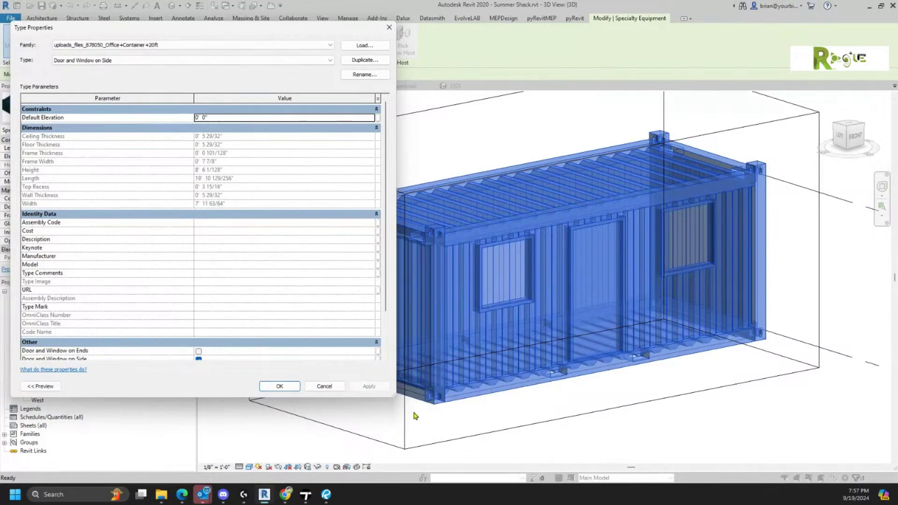
# - Turn on Door and Window on Ends and turn off Wall on Ends, applying the change
pyautogui.moveTo(396, 396); pyautogui.dragTo(292, 437)
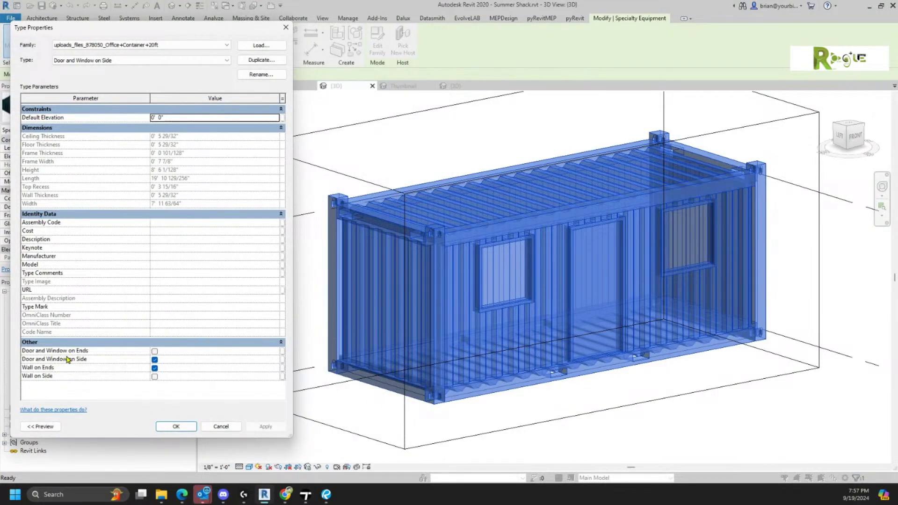
pyautogui.click(154, 352)
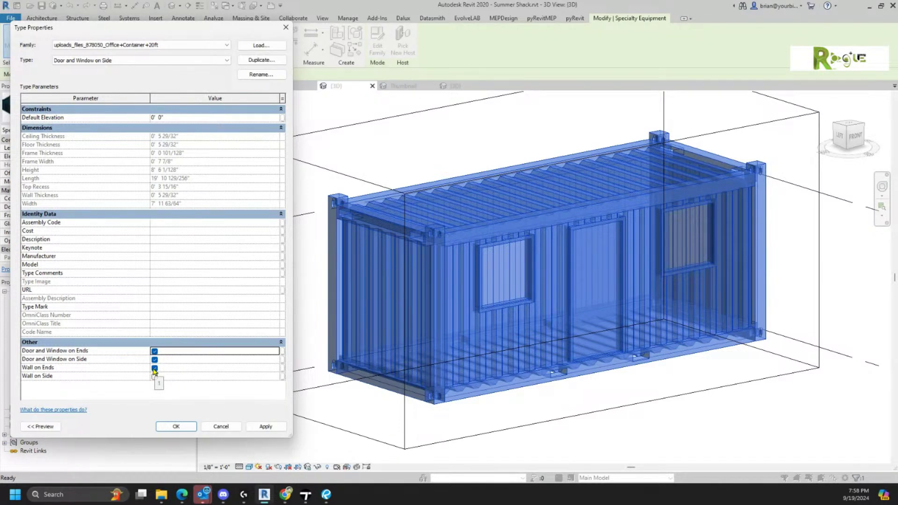
pyautogui.click(155, 369)
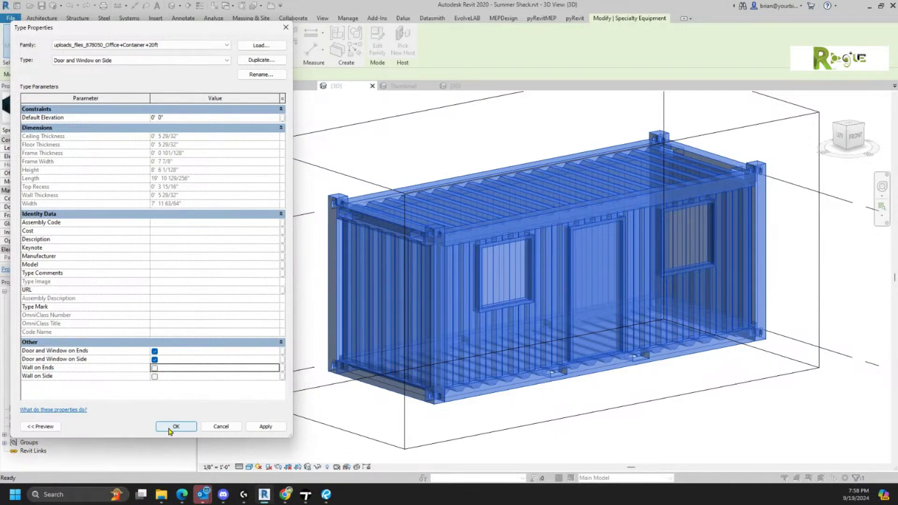
pyautogui.click(266, 427)
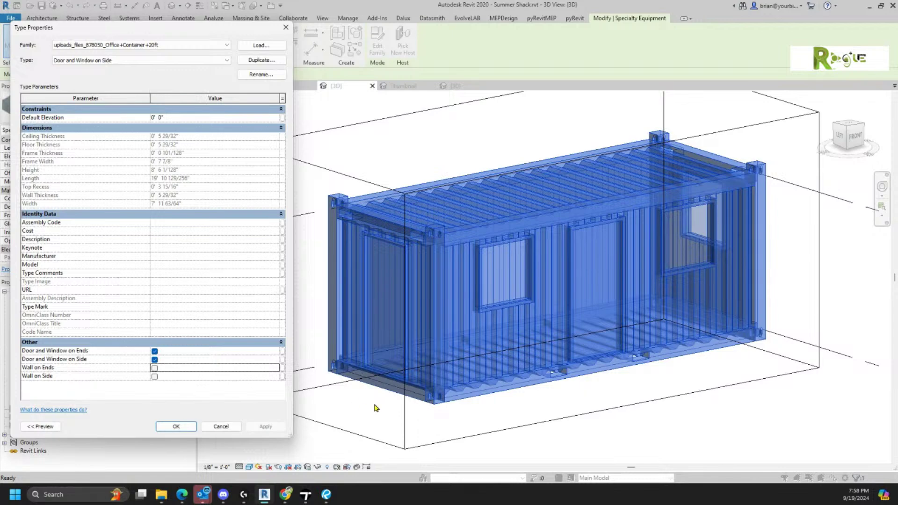
pyautogui.click(177, 427)
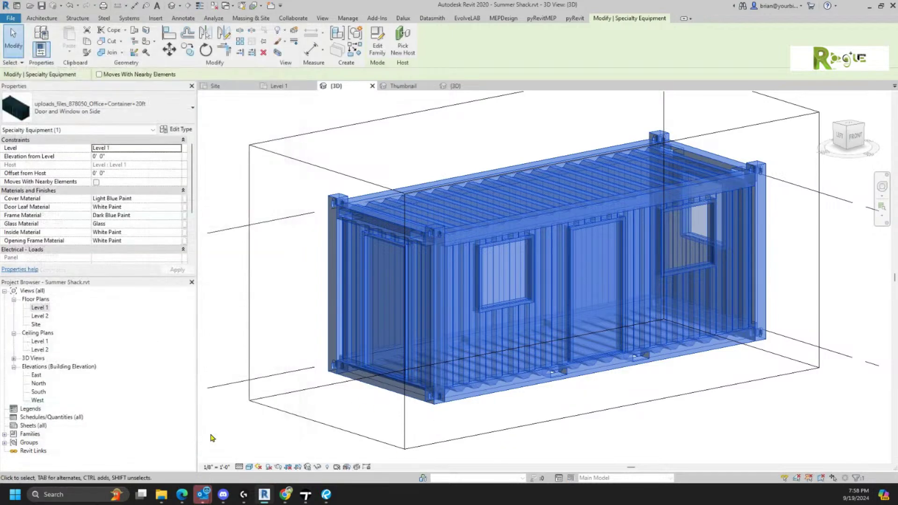
# - Orbit to a head-on view, glance at the 3D view's type properties, and reselect the container
pyautogui.click(323, 436)
pyautogui.keyDown('shift'); pyautogui.moveTo(457, 419); pyautogui.dragTo(667, 391, button='middle'); pyautogui.keyUp('shift')
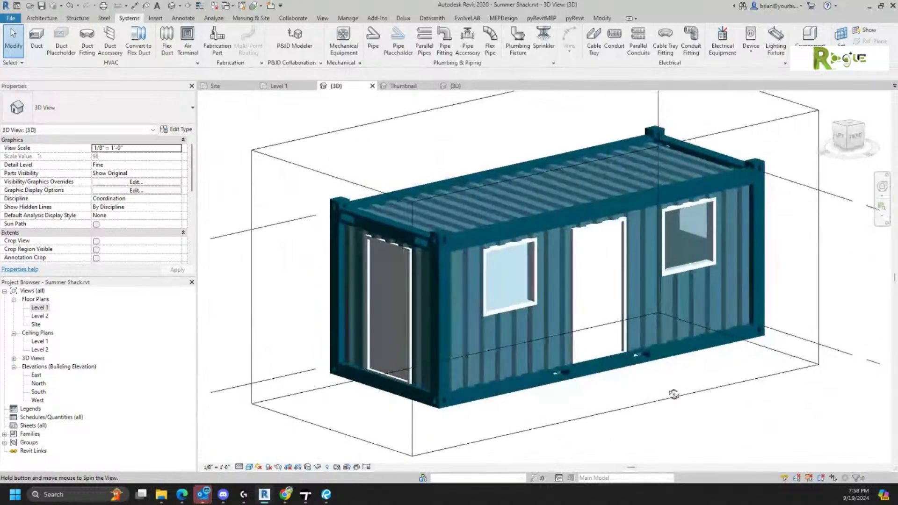
pyautogui.click(174, 132)
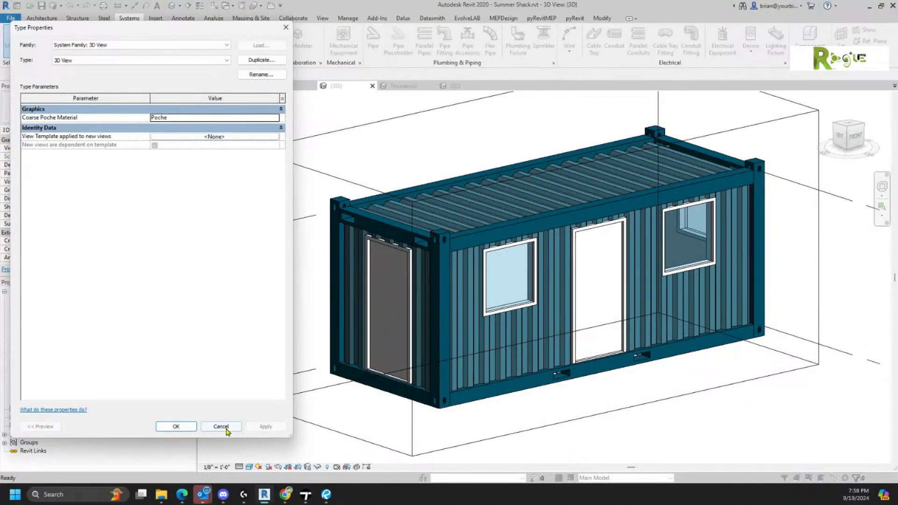
pyautogui.click(228, 429)
pyautogui.click(351, 255)
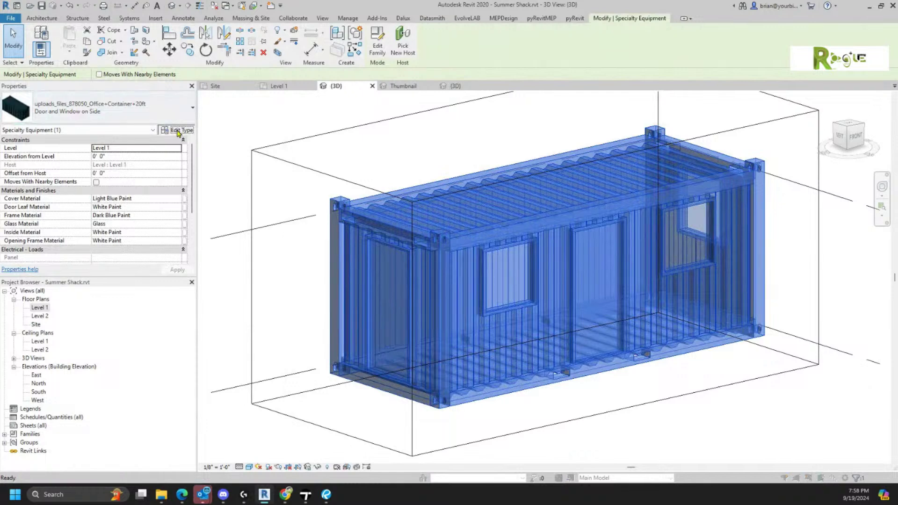
pyautogui.click(176, 132)
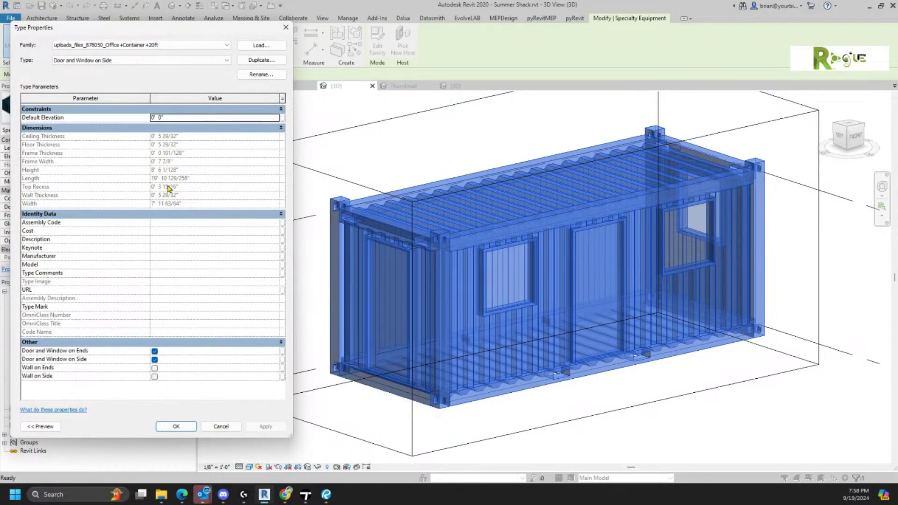
pyautogui.click(171, 130)
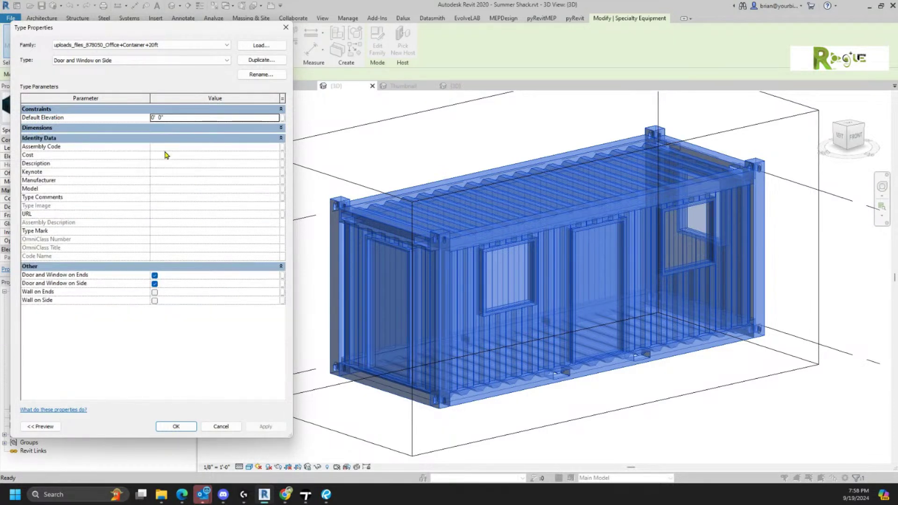
pyautogui.click(167, 128)
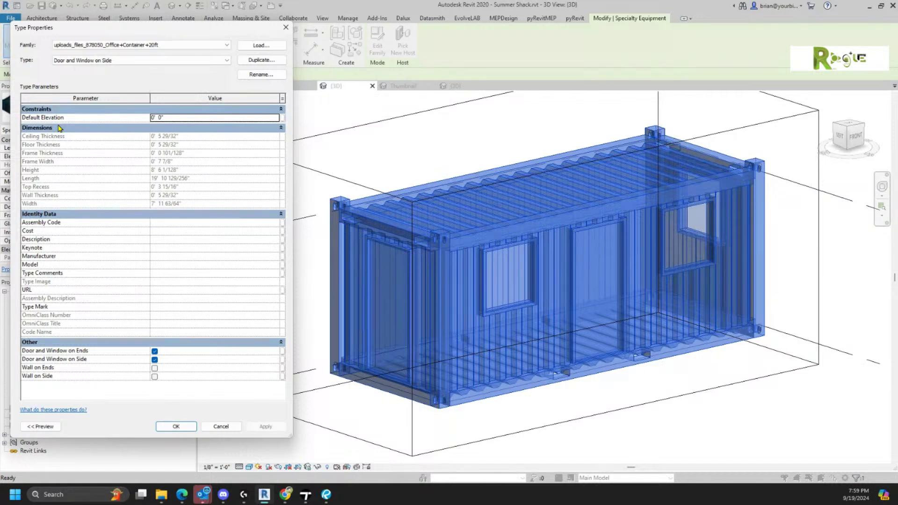
pyautogui.click(227, 428)
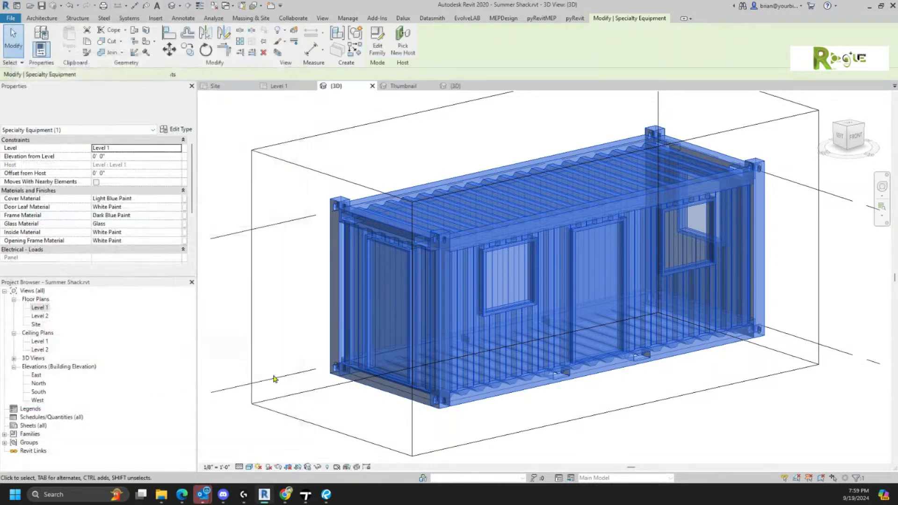
pyautogui.click(362, 163)
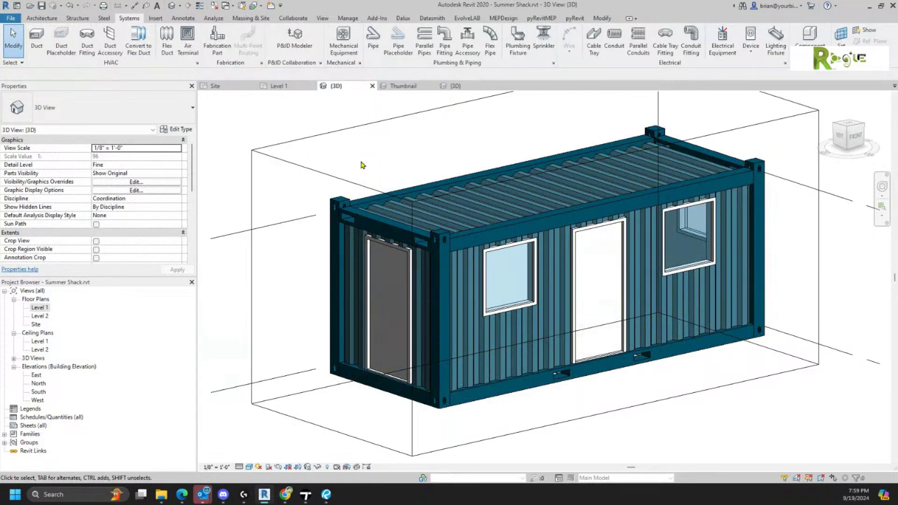
pyautogui.click(347, 214)
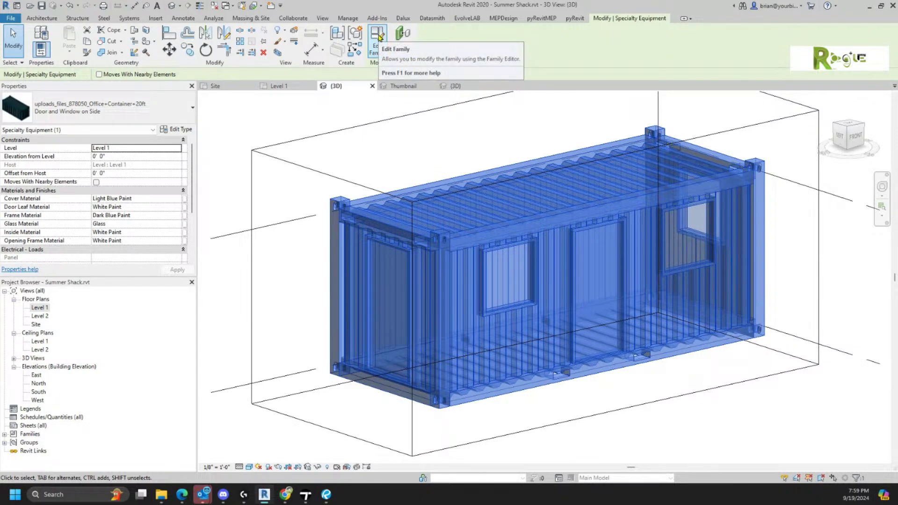
# - Open the container family in the Family Editor without saving and frame it in view
pyautogui.click(377, 36)
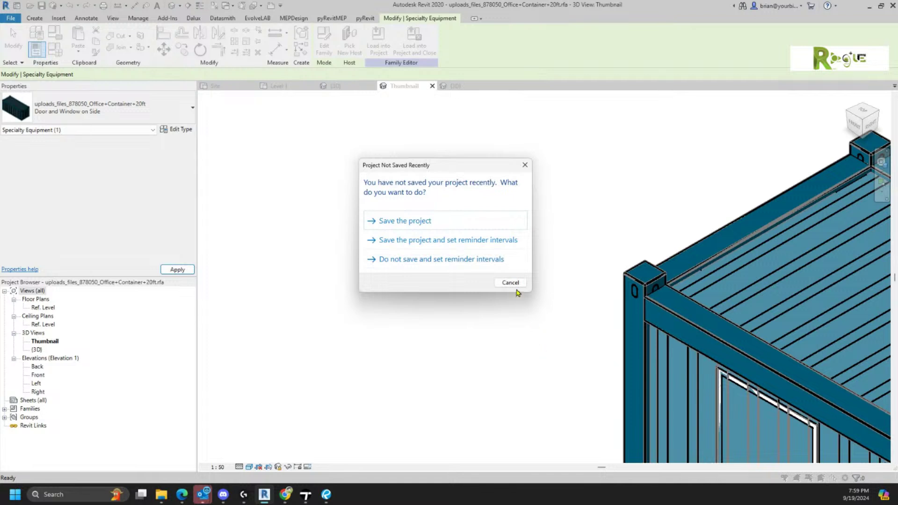
pyautogui.click(511, 283)
pyautogui.scroll(-5, 513, 277)
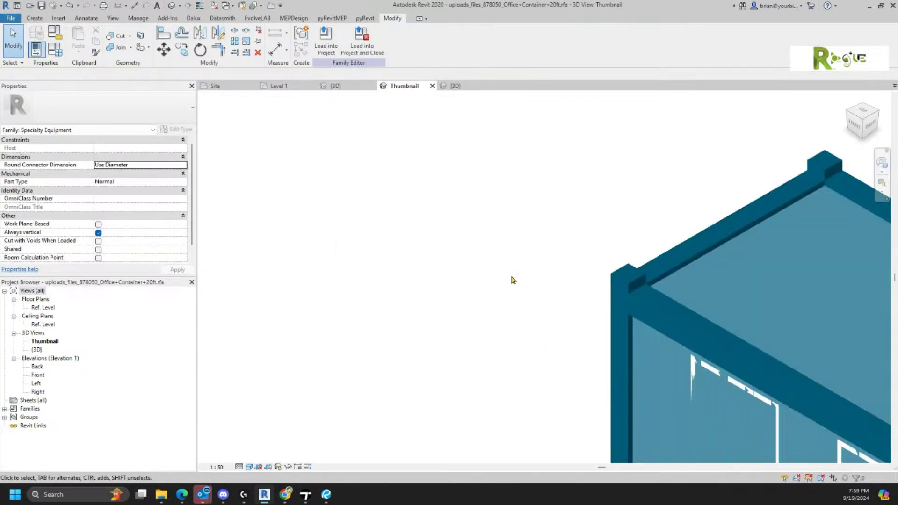
pyautogui.moveTo(523, 310); pyautogui.dragTo(407, 239, button='middle')
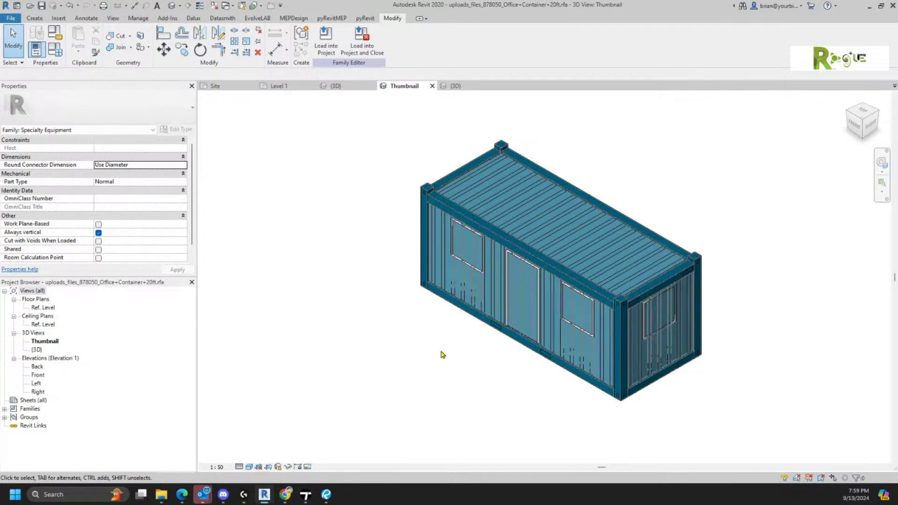
pyautogui.moveTo(419, 342)
pyautogui.keyDown('shift'); pyautogui.mouseDown(button='middle')
pyautogui.moveTo(696, 342)
pyautogui.moveTo(417, 340)
pyautogui.mouseUp(button='middle'); pyautogui.keyUp('shift')
# - Open the family's {3D} view, orbit to an angled view, and set Preview Visibility Off
pyautogui.doubleClick(37, 350)
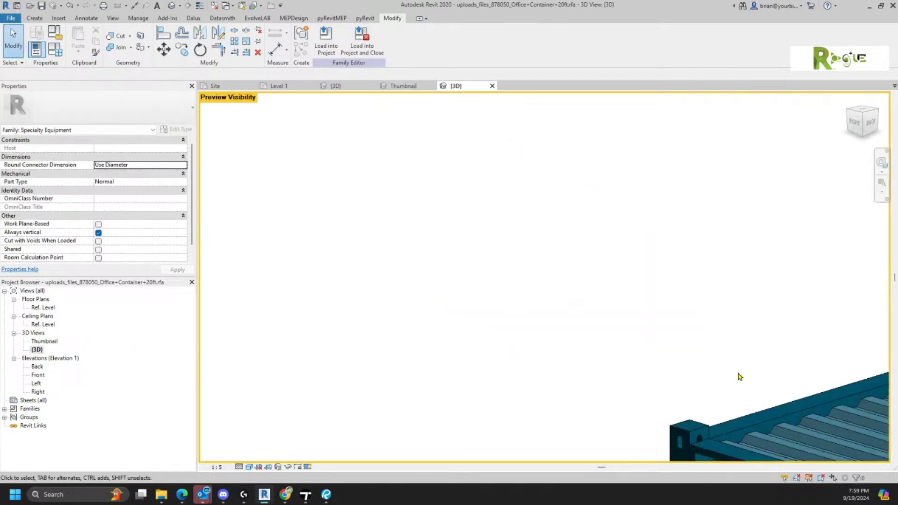
pyautogui.scroll(-2, 623, 336)
pyautogui.moveTo(636, 339); pyautogui.dragTo(382, 203, button='middle')
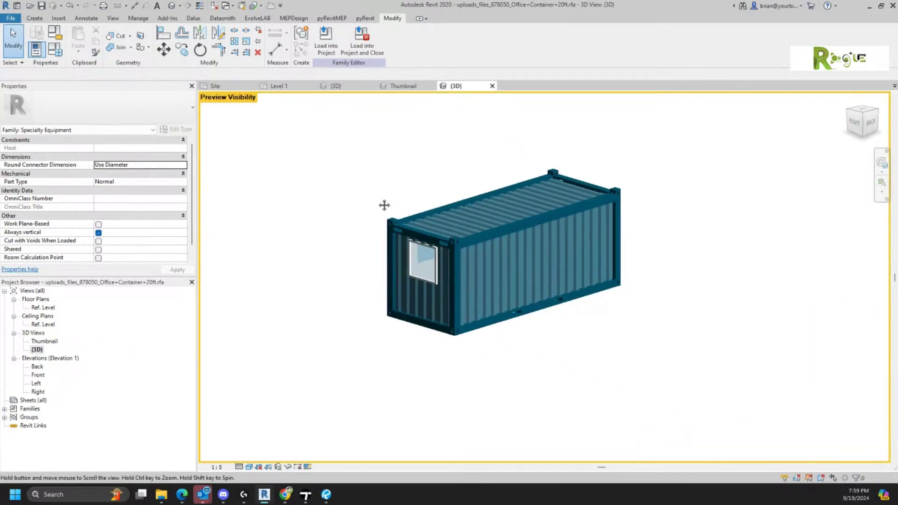
pyautogui.keyDown('shift'); pyautogui.moveTo(369, 310); pyautogui.dragTo(728, 343, button='middle'); pyautogui.keyUp('shift')
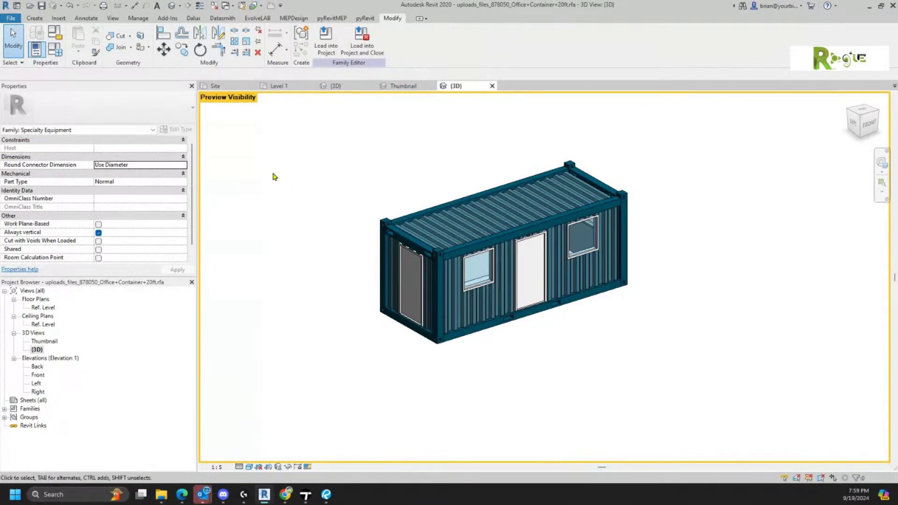
pyautogui.scroll(3, 345, 251)
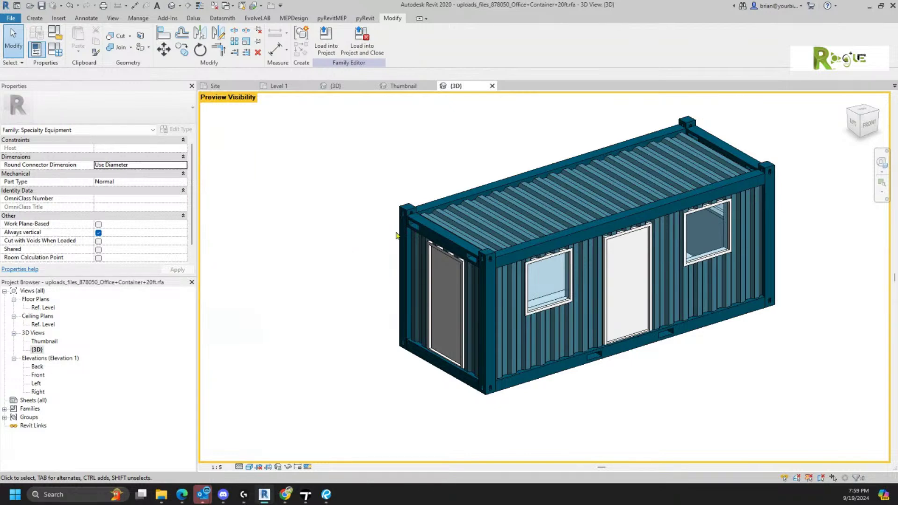
pyautogui.click(308, 468)
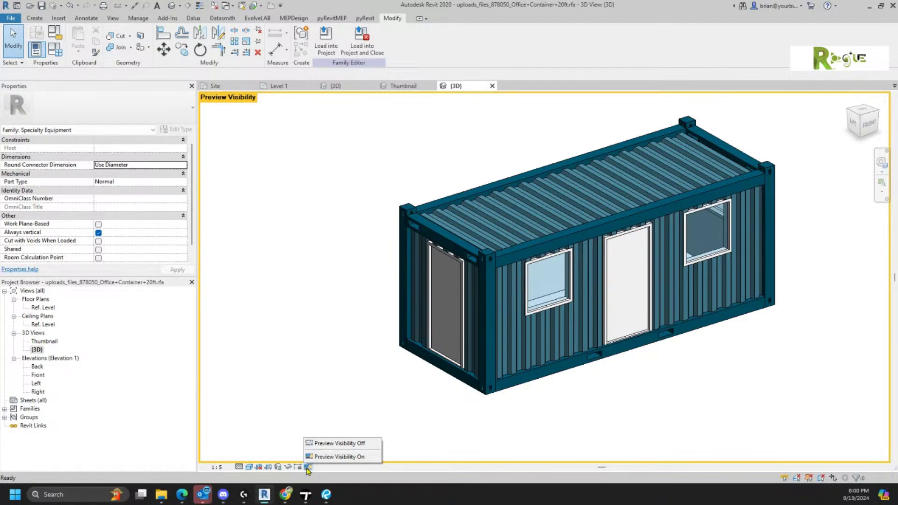
pyautogui.click(332, 445)
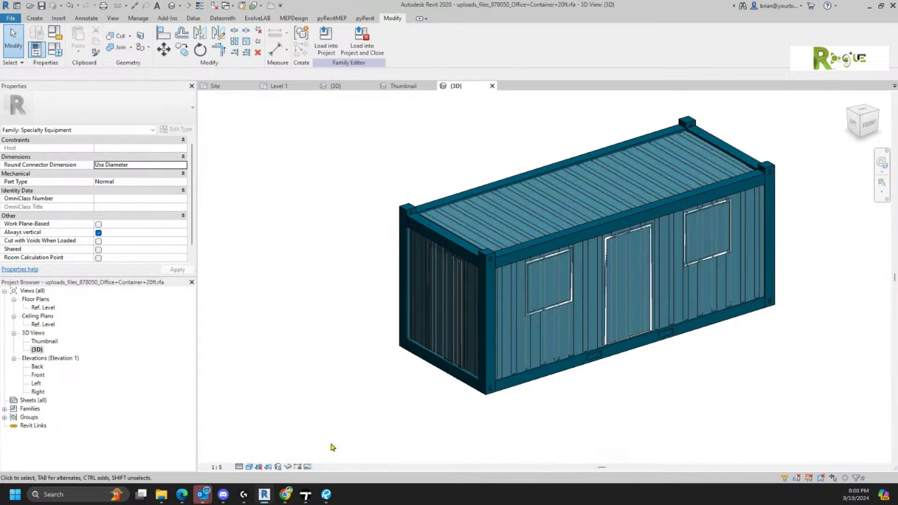
pyautogui.keyDown('shift'); pyautogui.moveTo(422, 394); pyautogui.dragTo(425, 416, button='middle'); pyautogui.keyUp('shift')
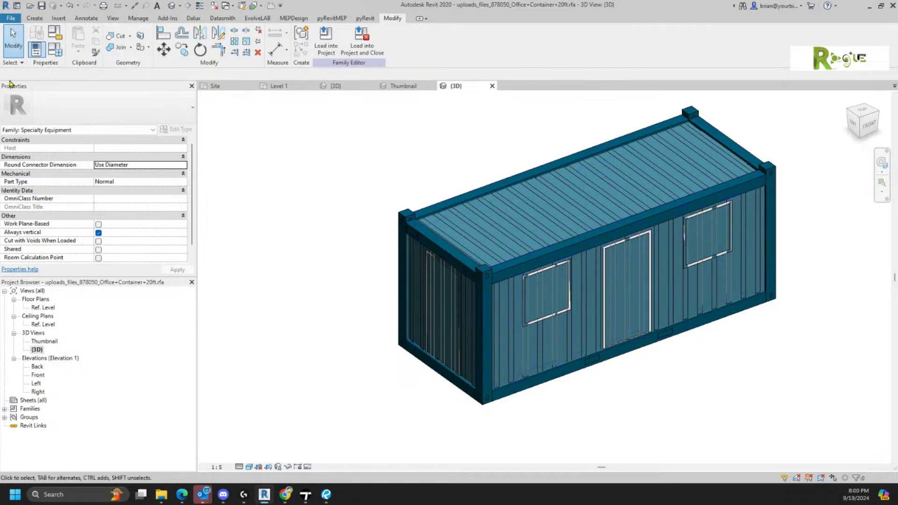
# - Open Family Types, reposition the dialog, expand Identity Data and select the Description value
pyautogui.click(56, 54)
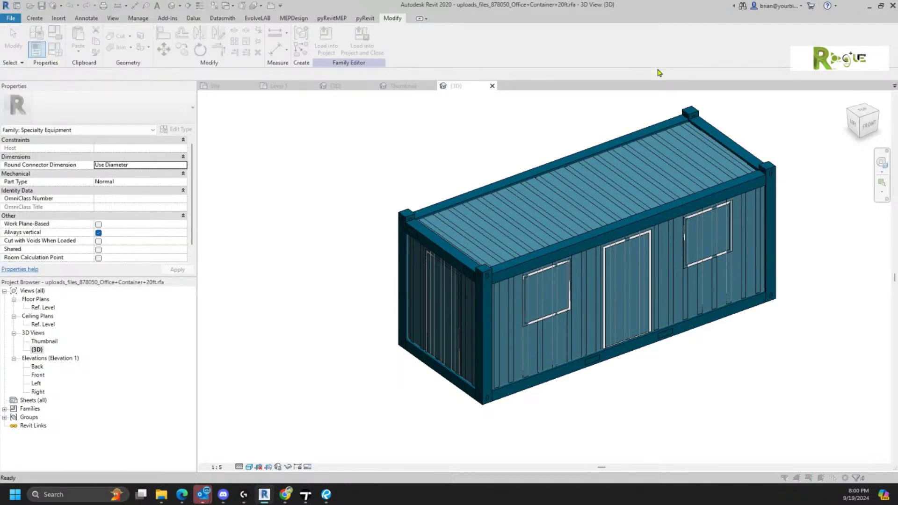
pyautogui.moveTo(0, 377); pyautogui.dragTo(295, 83)
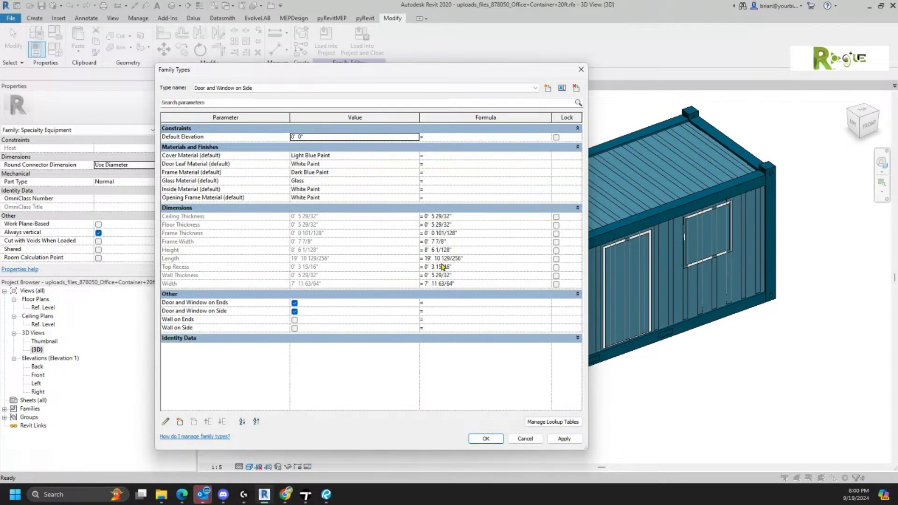
pyautogui.click(204, 338)
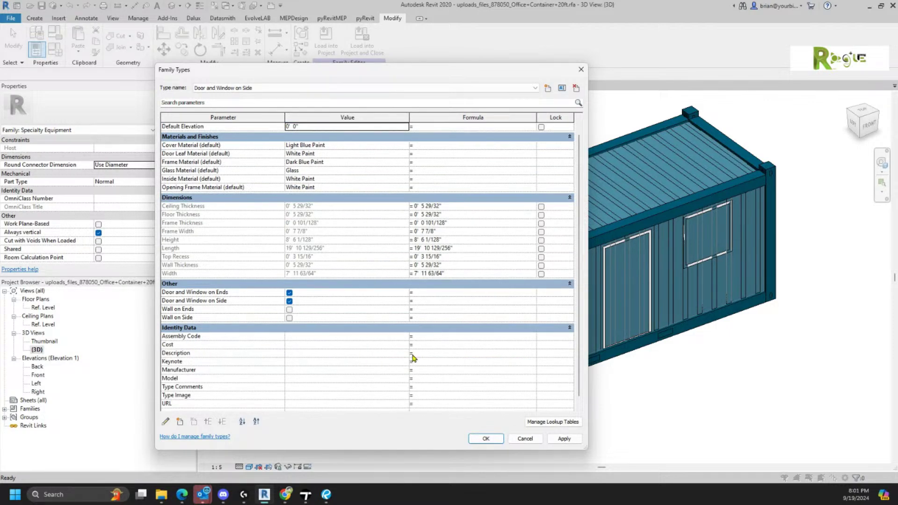
pyautogui.click(334, 353)
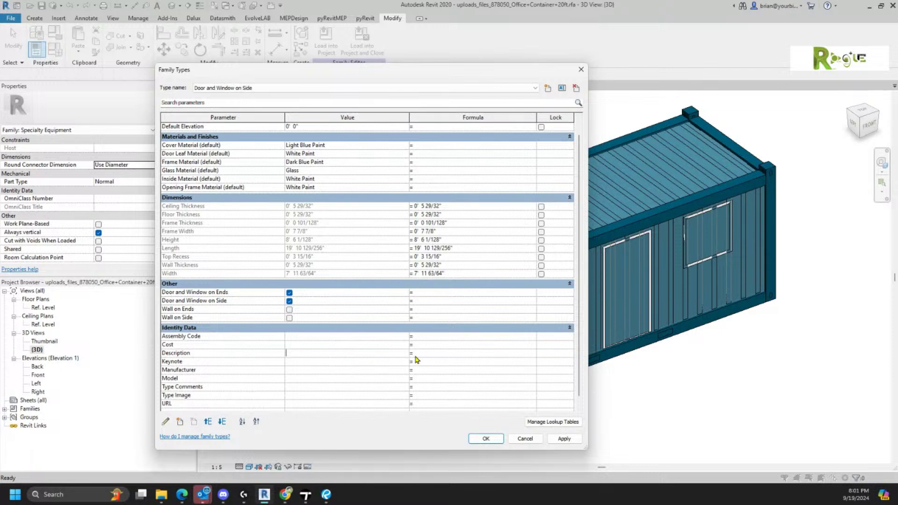
# - Enter "Shipping Container" as the Description formula, adding quotes after the invalid-parameter error
pyautogui.click(430, 354)
pyautogui.write('Shipping Container')
pyautogui.press('Return')
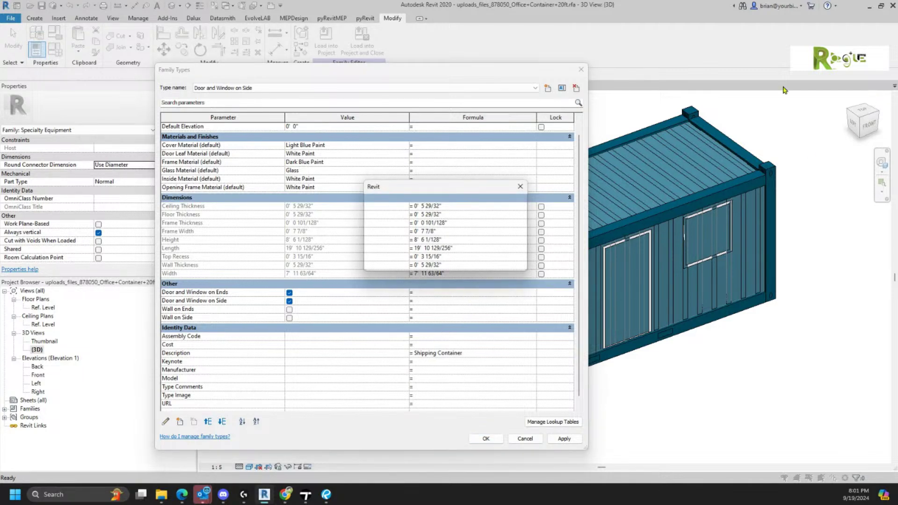
pyautogui.moveTo(475, 186); pyautogui.dragTo(467, 206)
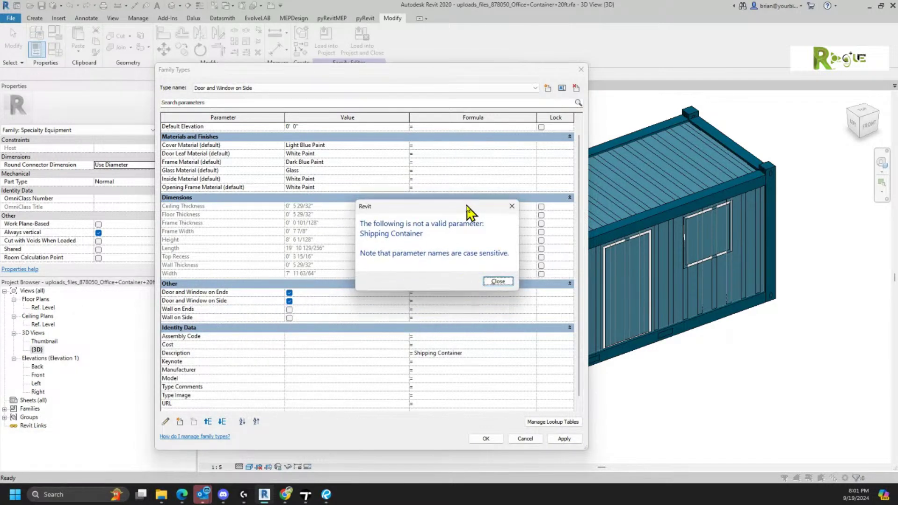
pyautogui.click(496, 281)
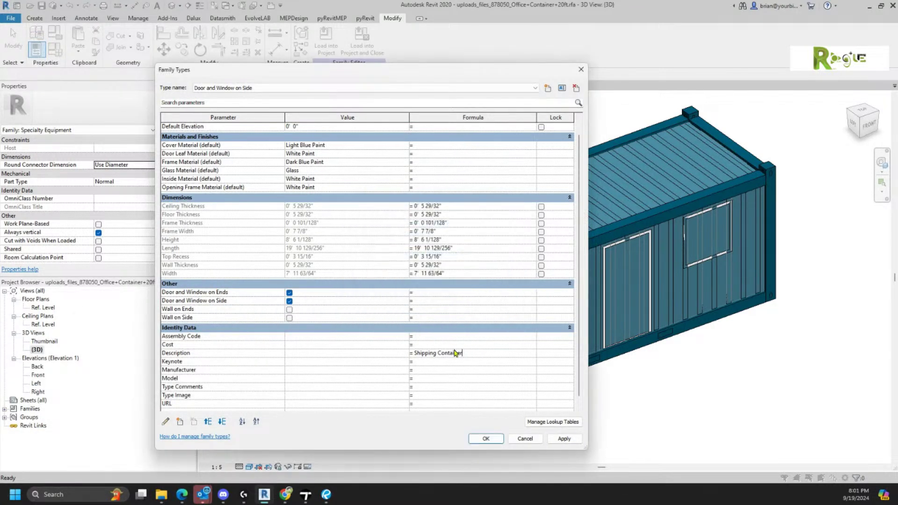
pyautogui.moveTo(418, 354); pyautogui.dragTo(412, 358)
pyautogui.click(414, 356)
pyautogui.write('"')
pyautogui.press('Return')
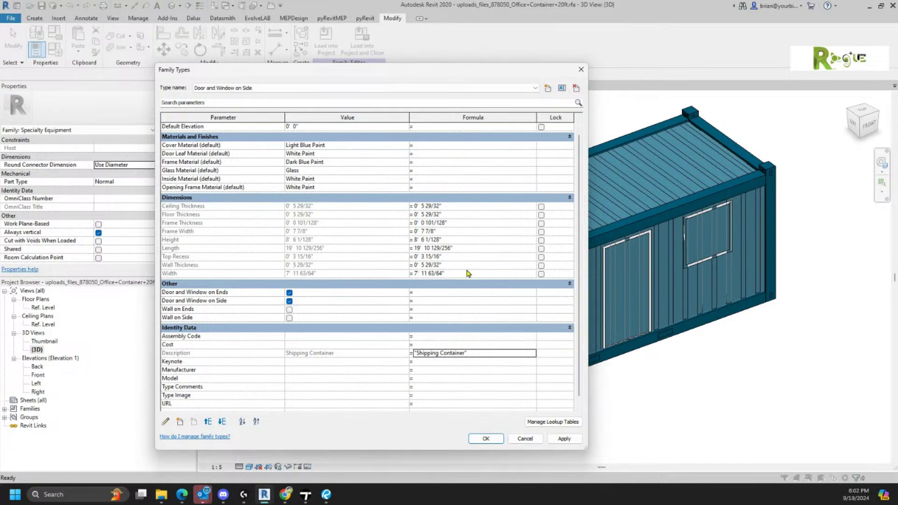
# - Change the Length formula in Family Types to 40' and apply it
pyautogui.click(464, 247)
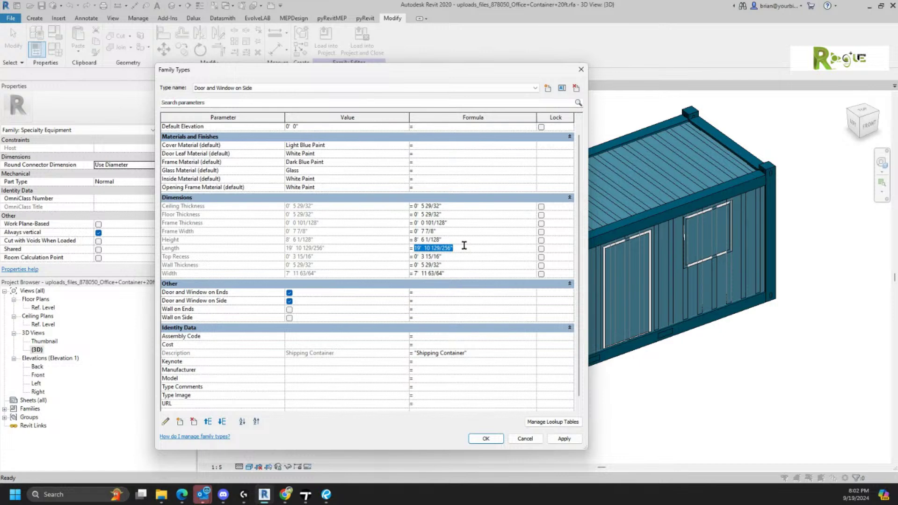
pyautogui.write('40')
pyautogui.click(484, 439)
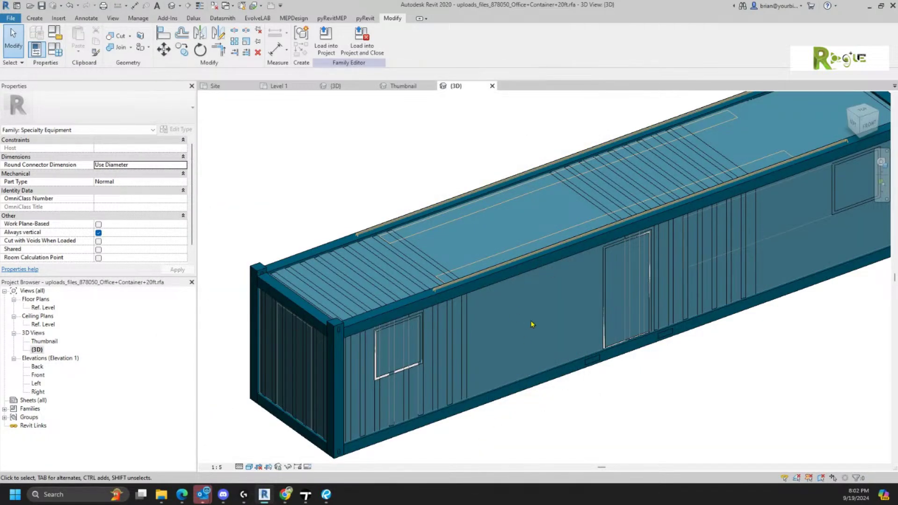
# - Zoom out and turn Preview Visibility On to show the container's door and windows
pyautogui.scroll(-3, 528, 325)
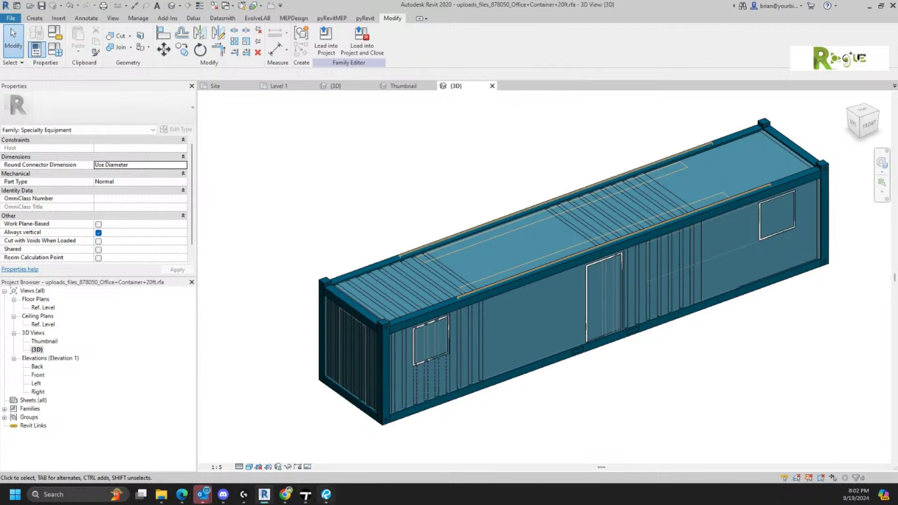
pyautogui.moveTo(326, 493)
pyautogui.click(309, 466)
pyautogui.click(314, 457)
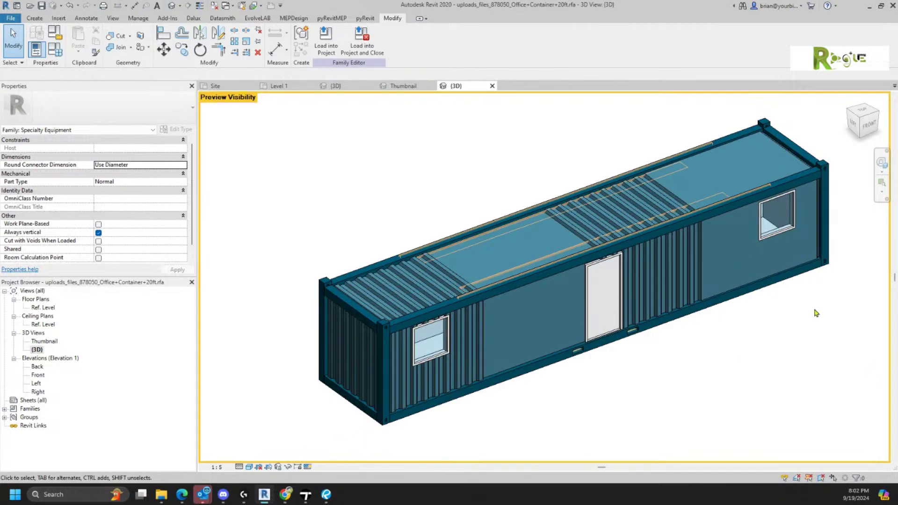
# - Inspect a wall extrusion, then the roof void extrusion spanning -11' 9 25/32" to 11' 9 9/32"
pyautogui.click(669, 295)
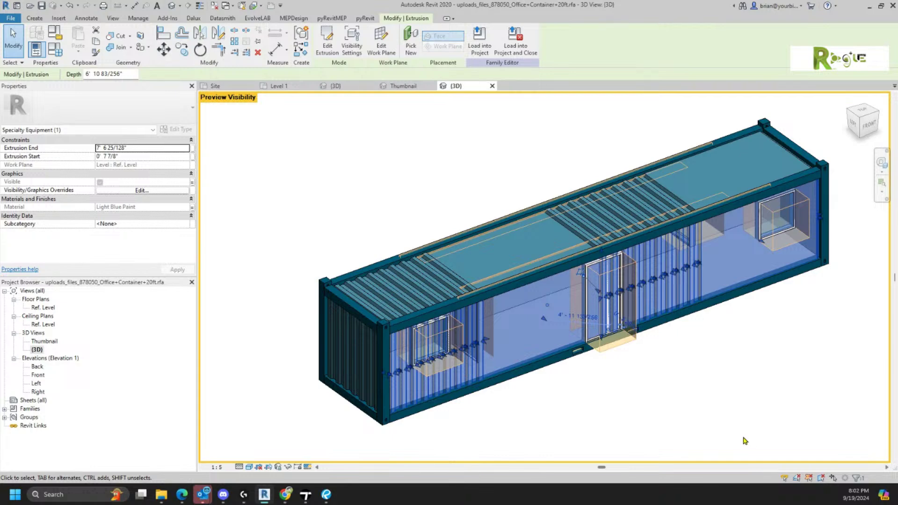
pyautogui.click(731, 413)
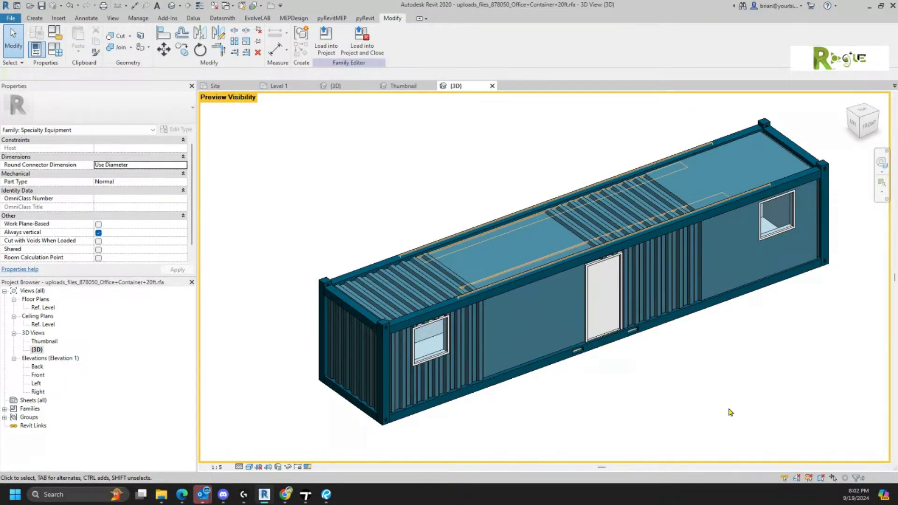
pyautogui.keyDown('shift'); pyautogui.moveTo(570, 378); pyautogui.dragTo(521, 289, button='middle'); pyautogui.keyUp('shift')
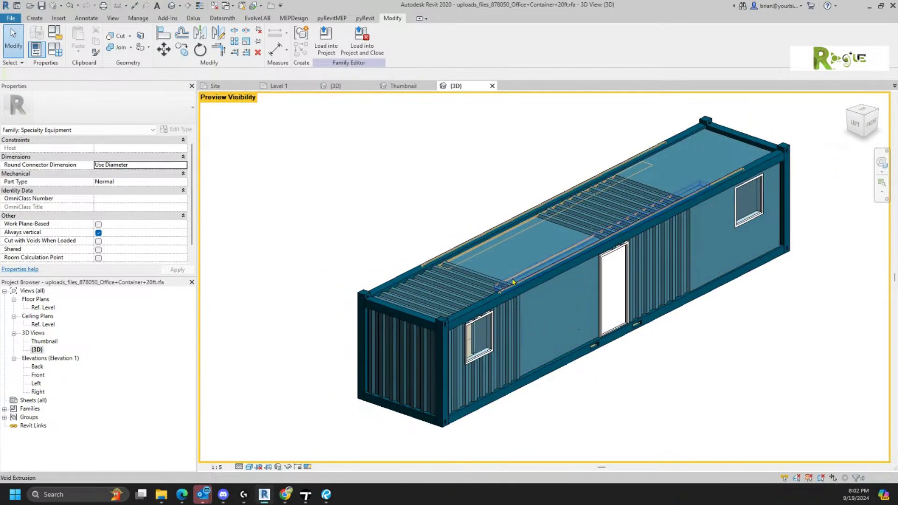
pyautogui.click(519, 288)
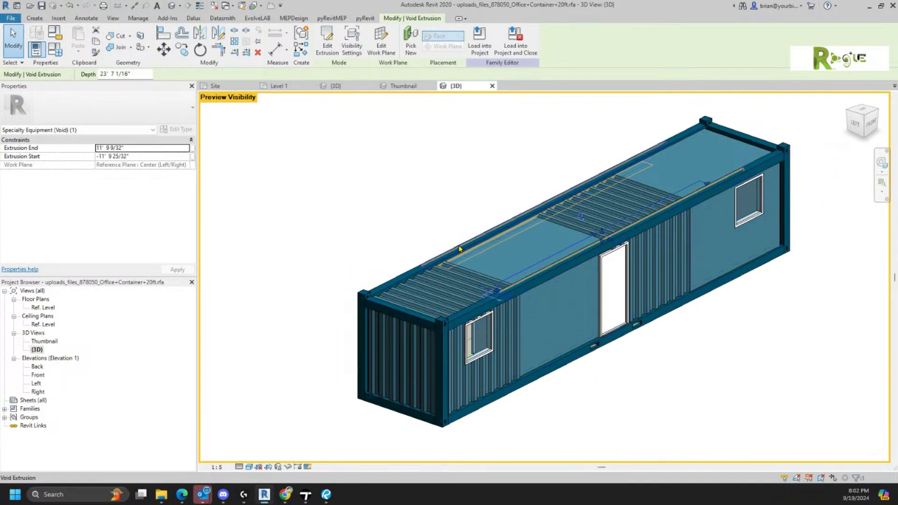
pyautogui.scroll(3, 378, 360)
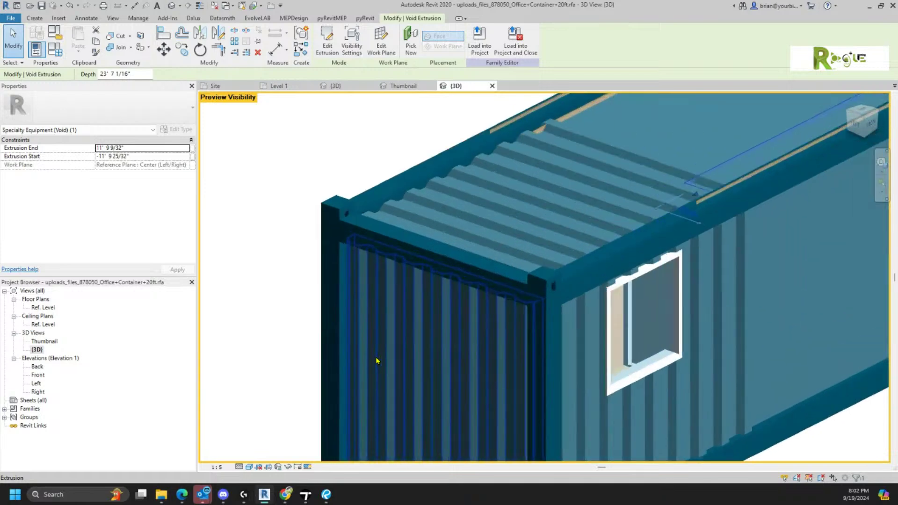
pyautogui.keyDown('shift'); pyautogui.moveTo(378, 361); pyautogui.dragTo(370, 220, button='middle'); pyautogui.keyUp('shift')
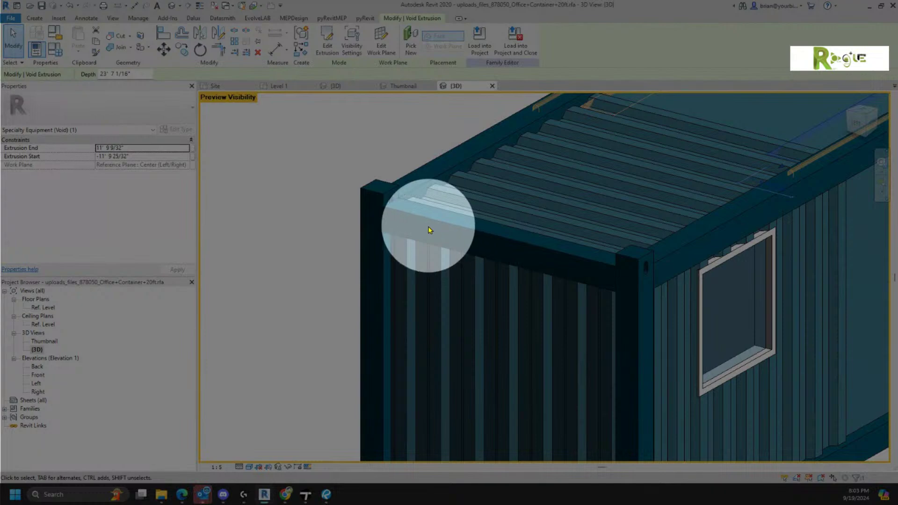
pyautogui.scroll(-4, 619, 258)
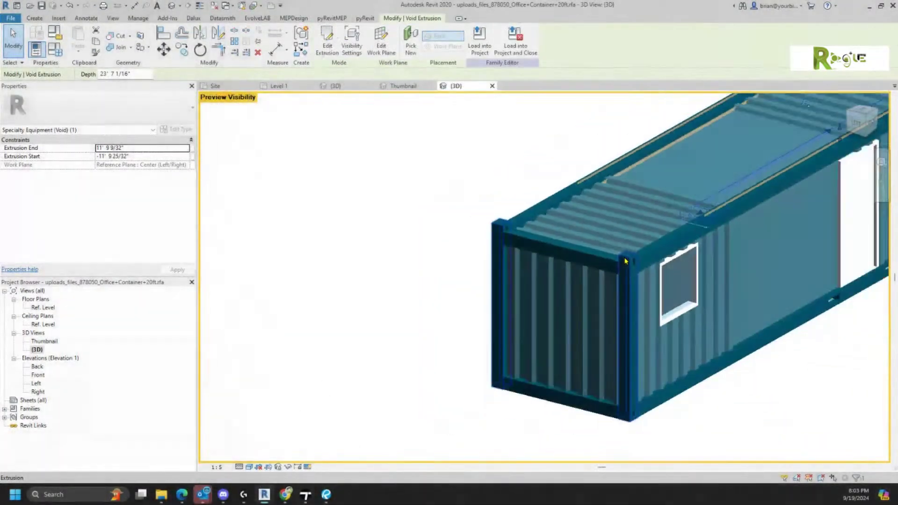
# - Deselect the void extrusion and orbit, zoom and pan to frame the full 40' container
pyautogui.click(831, 433)
pyautogui.keyDown('shift'); pyautogui.moveTo(757, 369); pyautogui.dragTo(566, 422, button='middle'); pyautogui.keyUp('shift')
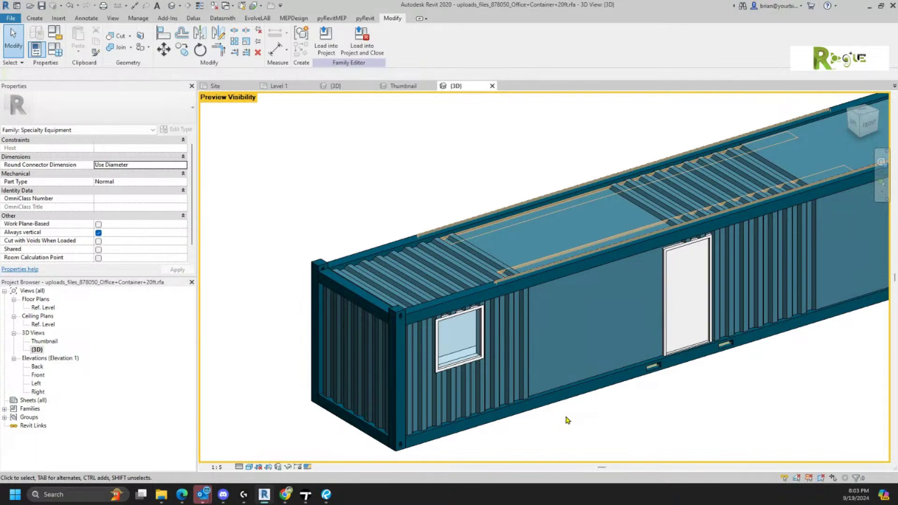
pyautogui.scroll(-2, 565, 422)
pyautogui.moveTo(566, 421); pyautogui.dragTo(515, 406, button='middle')
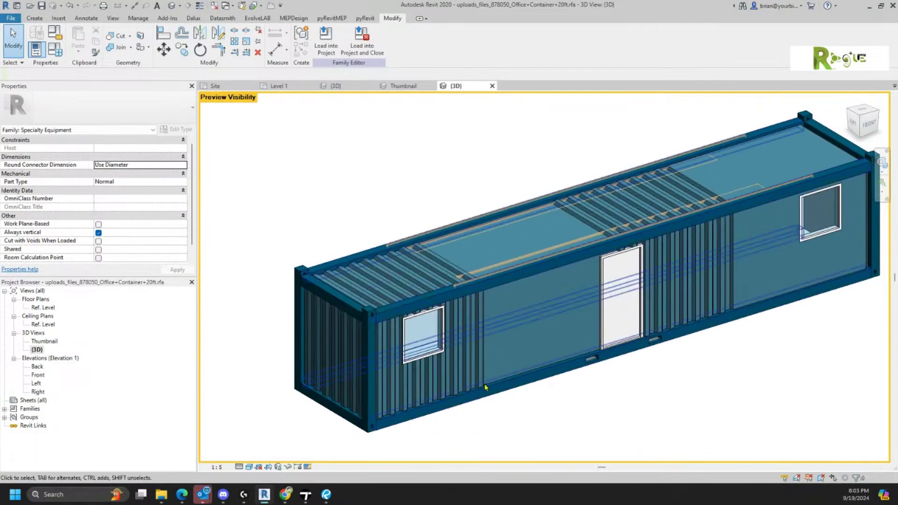
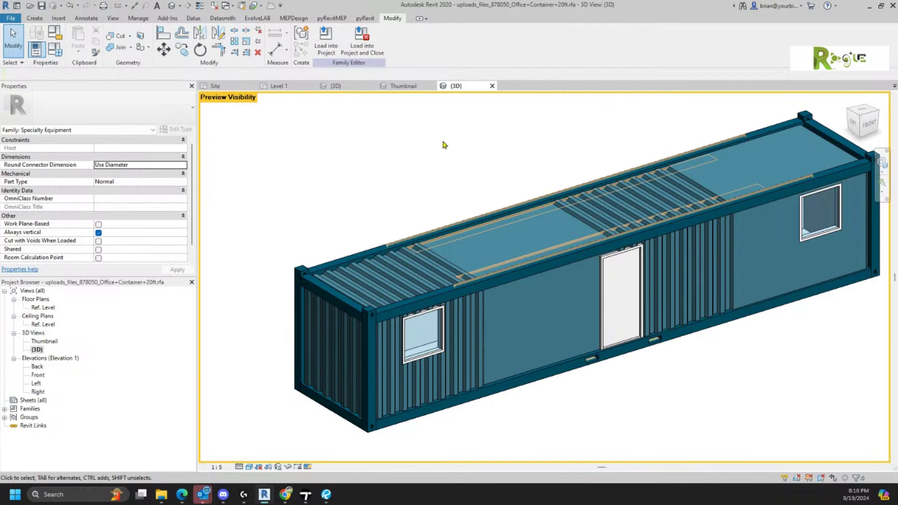
# - Close the container family and Summer Shack.rvt, discarding changes to both
pyautogui.hotkey('ctrl', 'w')
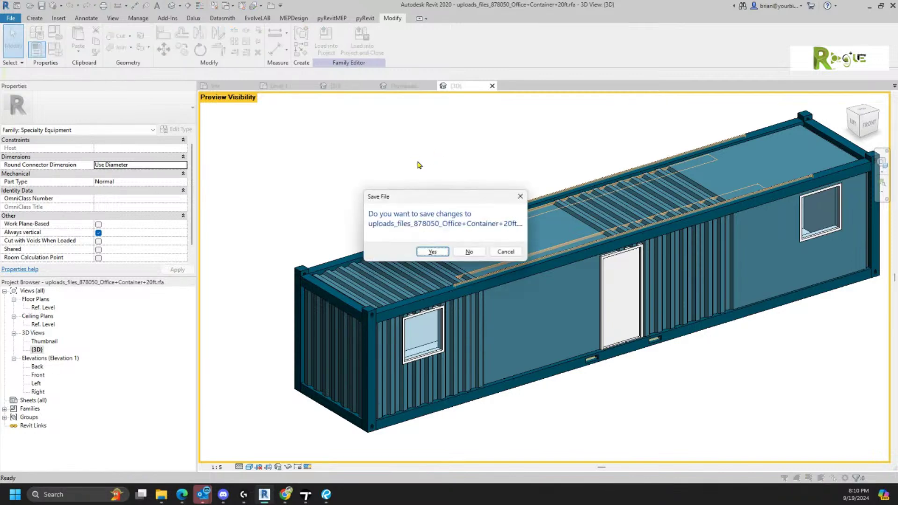
pyautogui.click(469, 252)
pyautogui.press('c')
pyautogui.click(468, 252)
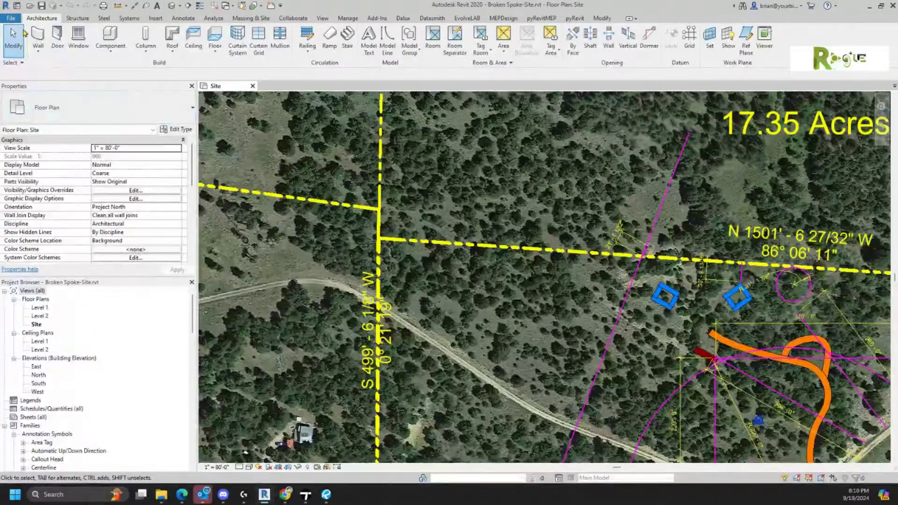
# - Zoom out on the Broken Spoke Site plan and bring up the File menu
pyautogui.scroll(-1, 445, 266)
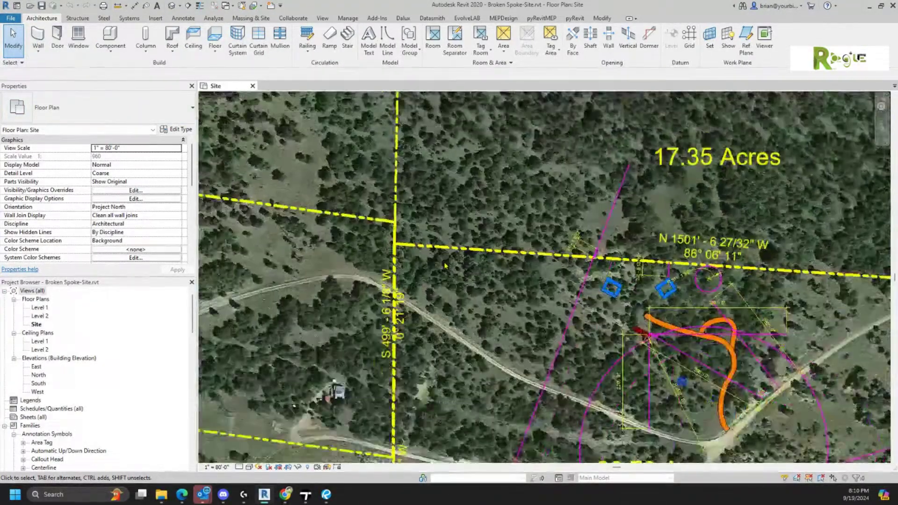
pyautogui.scroll(-2, 445, 266)
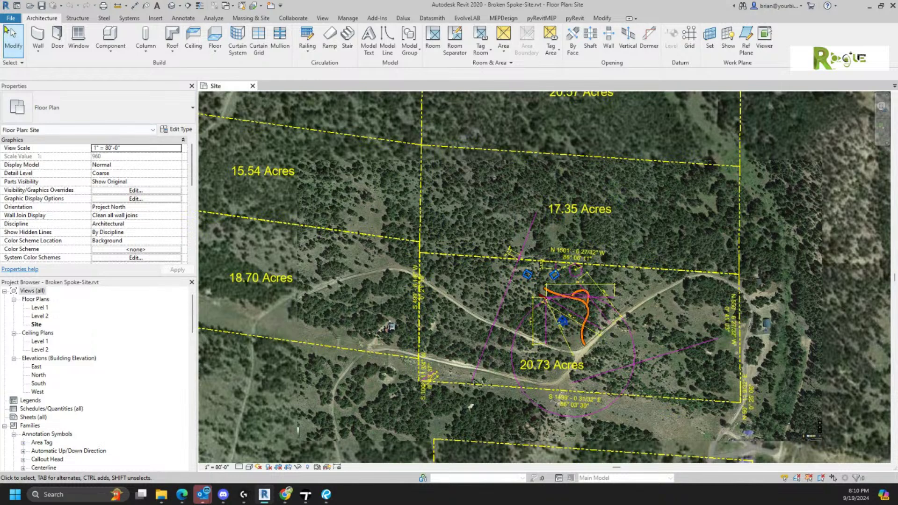
pyautogui.click(12, 19)
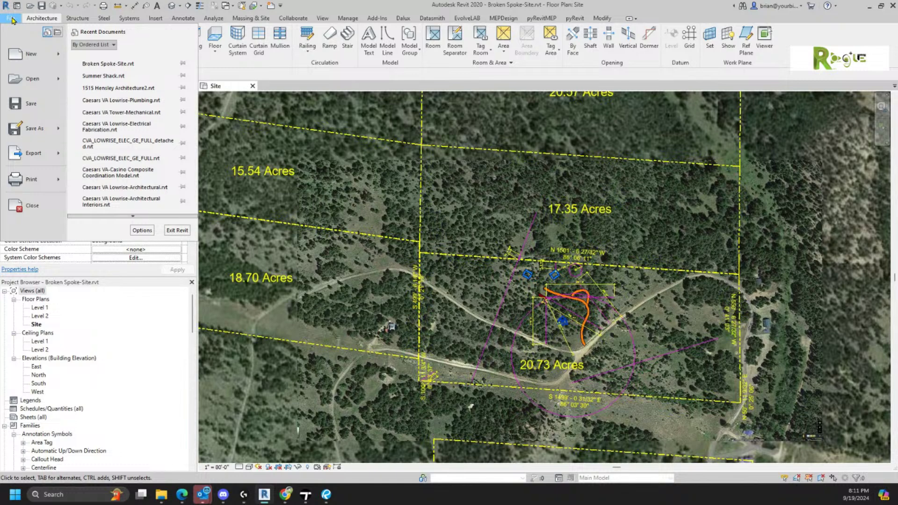
# - Create a new project from the Architectural Template
pyautogui.moveTo(39, 60)
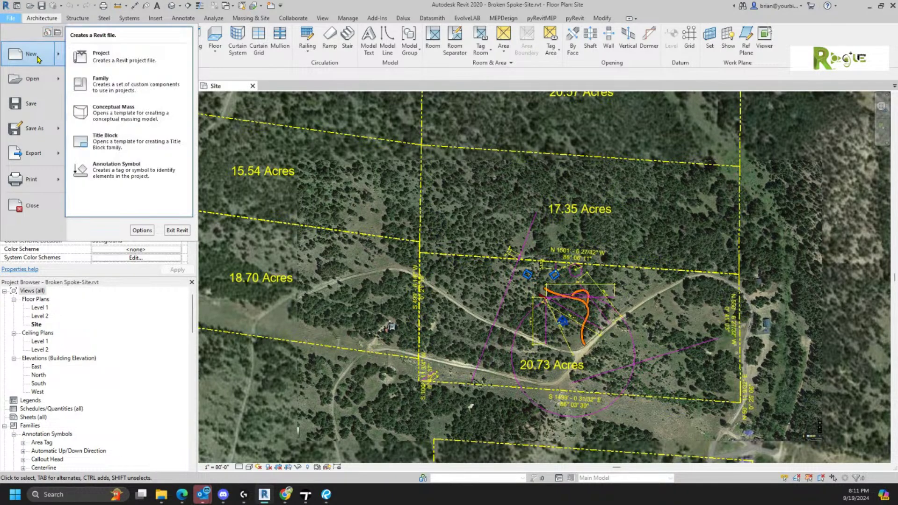
pyautogui.click(47, 58)
pyautogui.click(445, 229)
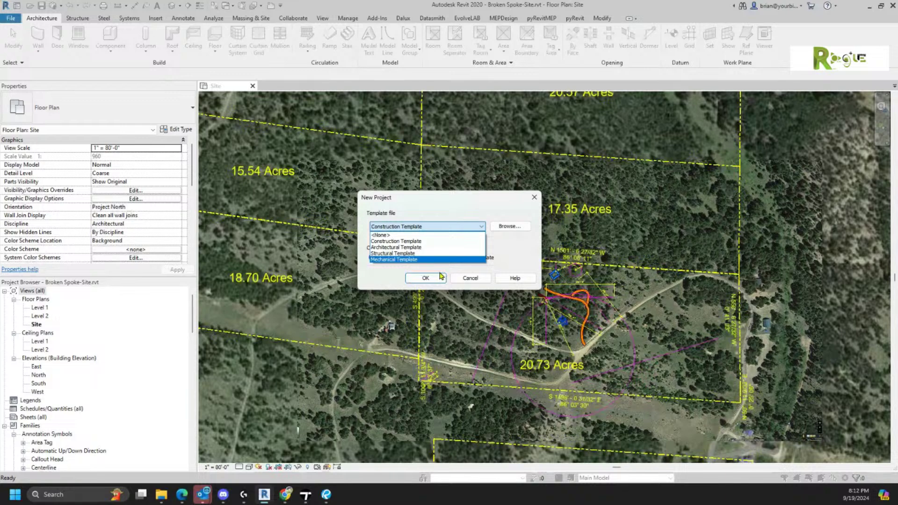
pyautogui.click(405, 248)
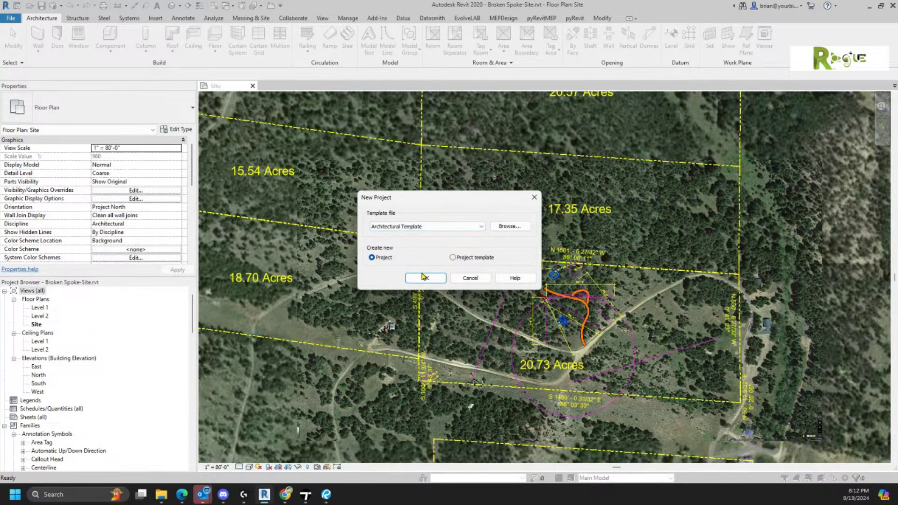
pyautogui.click(422, 278)
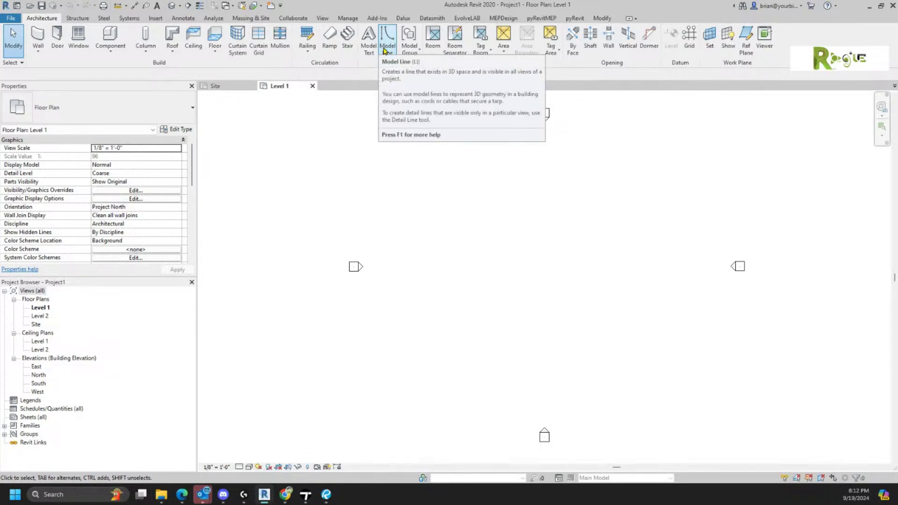
# - Switch to the Annotate tools and open the Site floor plan from the Project Browser
pyautogui.click(180, 18)
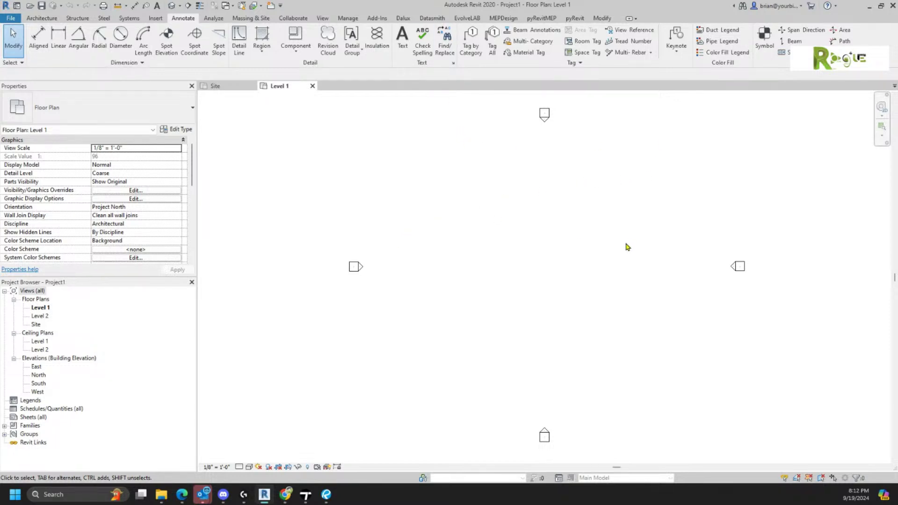
pyautogui.doubleClick(29, 326)
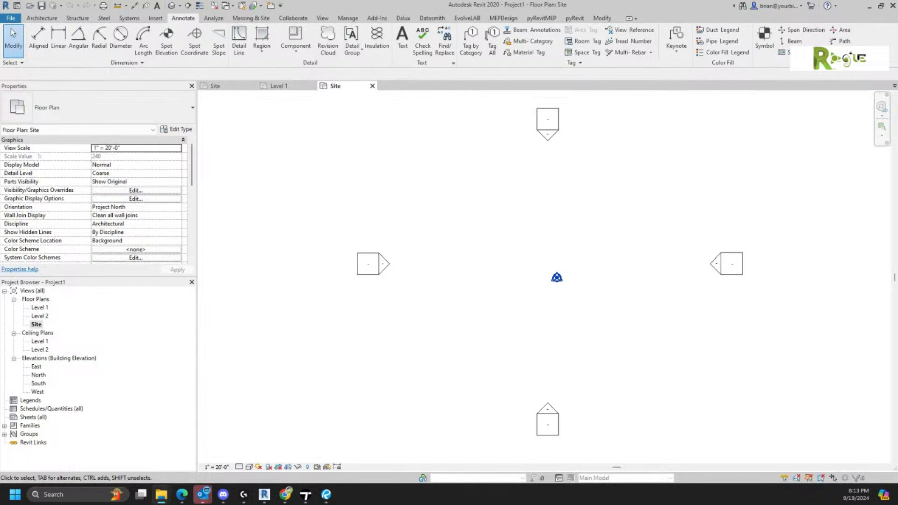
# - Place the Property Lines.jpg survey image at the centre of the Site plan
pyautogui.click(617, 267)
pyautogui.moveTo(674, 334); pyautogui.dragTo(589, 366, button='middle')
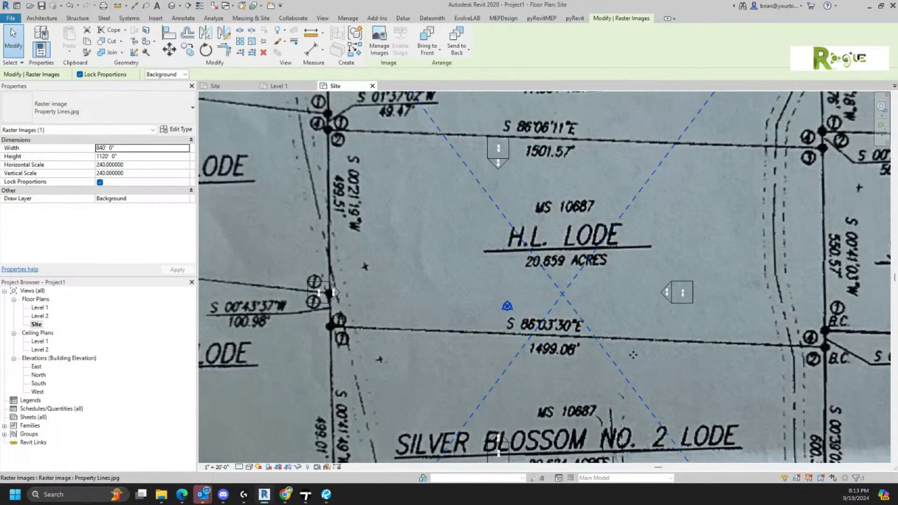
pyautogui.scroll(1, 716, 216)
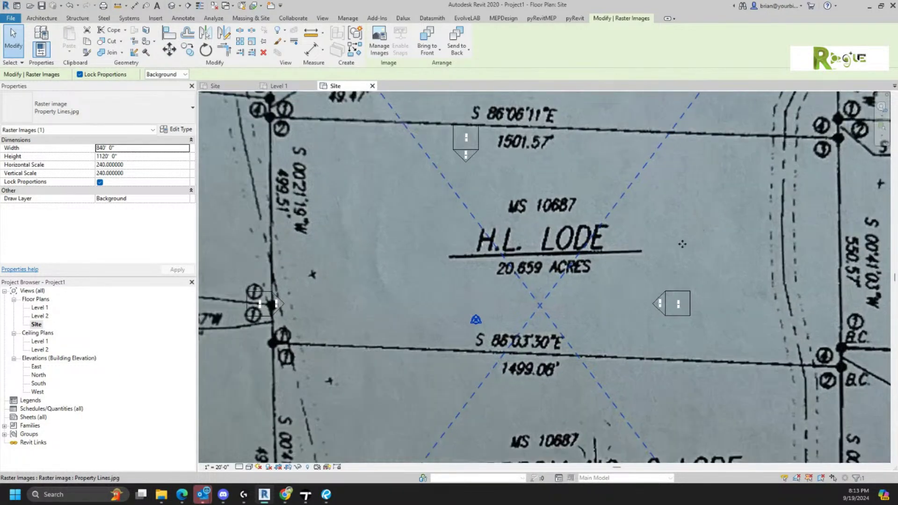
pyautogui.scroll(-2, 685, 239)
# - Pan and zoom across the plat to review the Silver Blossom, Galena and Lindy Lodes
pyautogui.moveTo(669, 349); pyautogui.dragTo(670, 233, button='middle')
pyautogui.scroll(-1, 676, 248)
pyautogui.moveTo(672, 270); pyautogui.dragTo(868, 488, button='middle')
pyautogui.moveTo(697, 258); pyautogui.dragTo(760, 398, button='middle')
pyautogui.scroll(1, 323, 153)
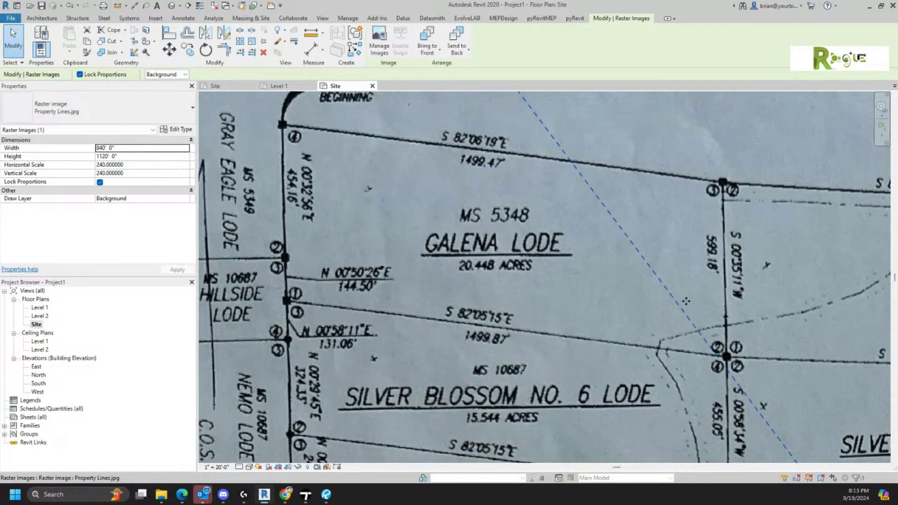
pyautogui.scroll(-4, 686, 307)
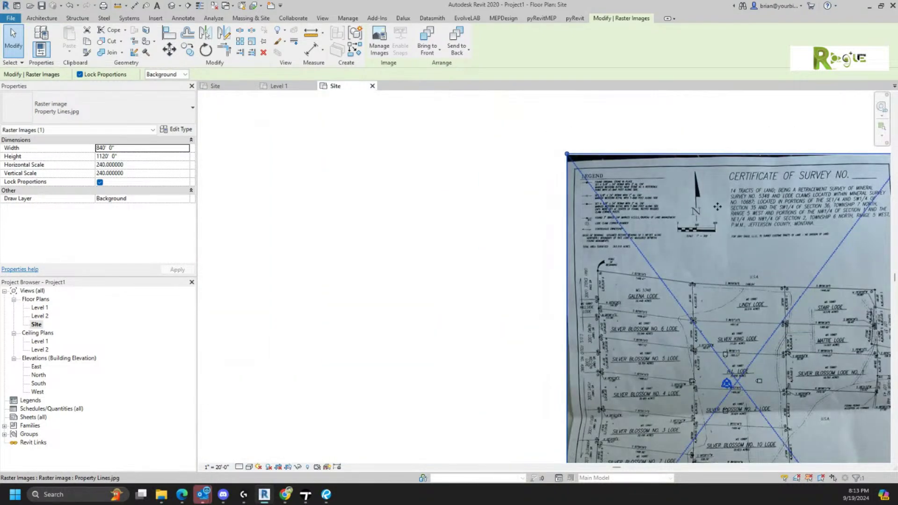
pyautogui.scroll(5, 730, 180)
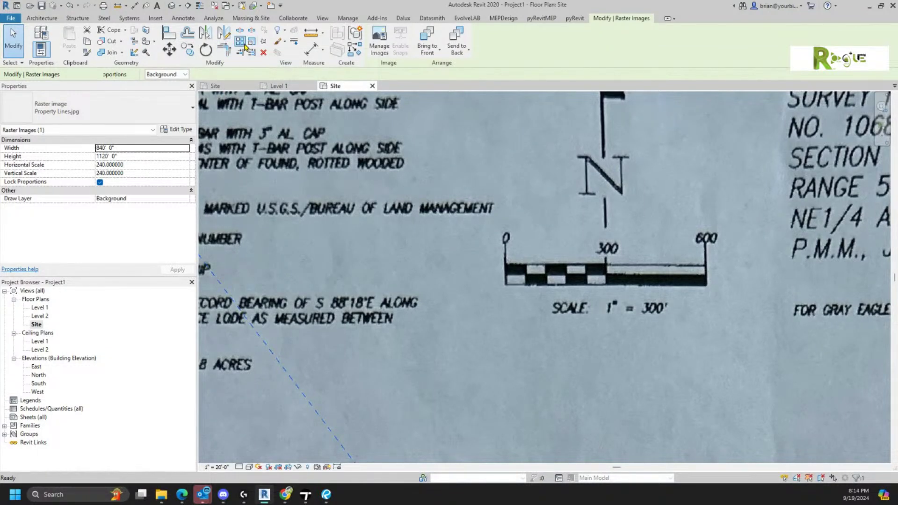
# - Array the survey image from the scale bar's 0 end to its 600 mark
pyautogui.click(247, 46)
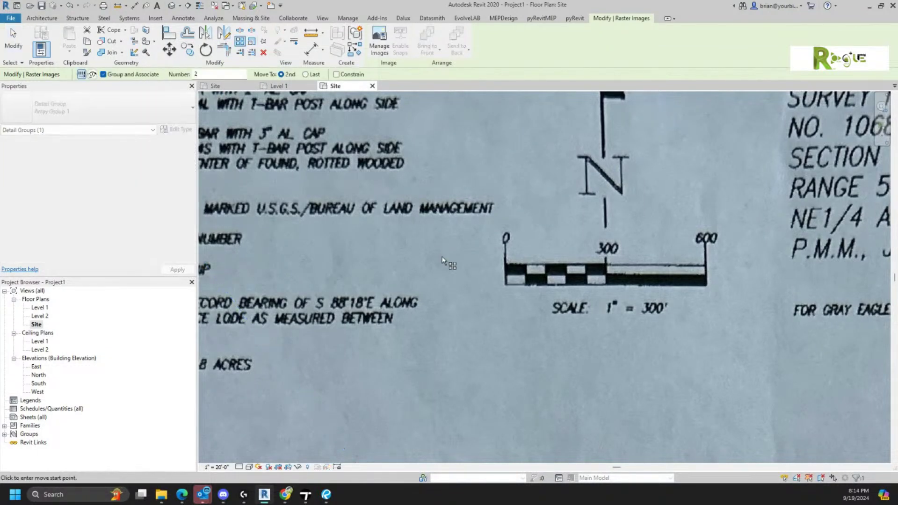
pyautogui.click(505, 268)
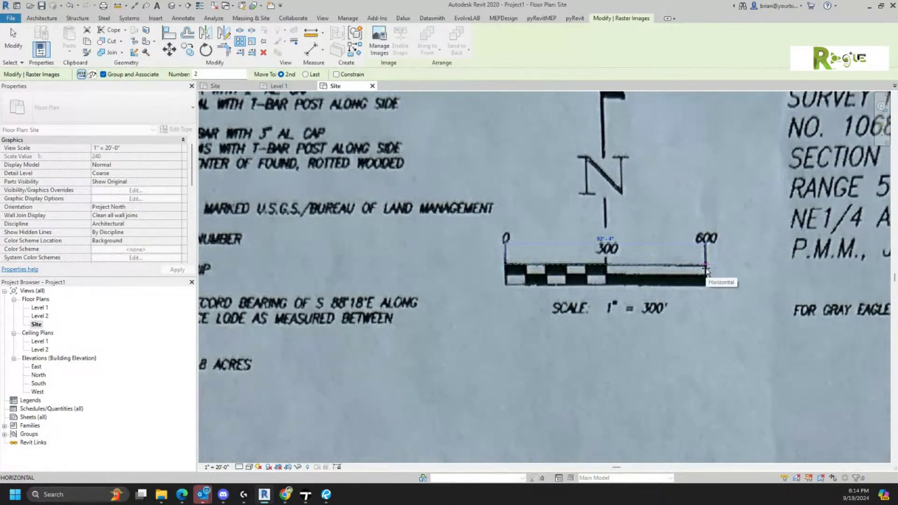
pyautogui.click(706, 270)
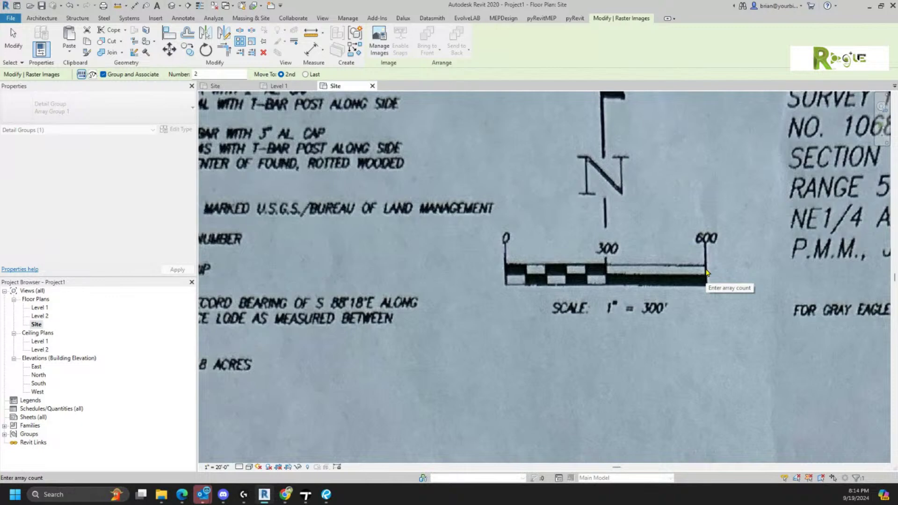
pyautogui.click(660, 249)
# - Delete the arrayed image copy and the remaining survey image group
pyautogui.scroll(-1, 594, 327)
pyautogui.scroll(-3, 594, 327)
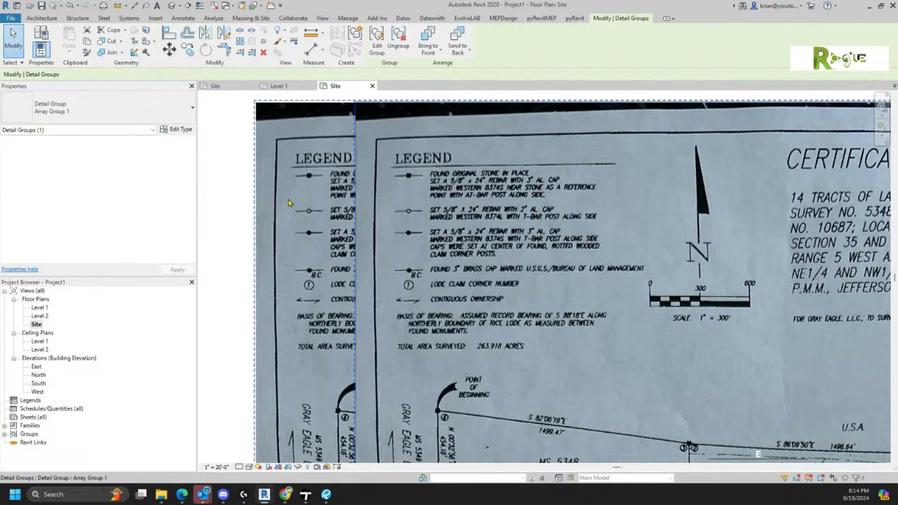
pyautogui.click(215, 186)
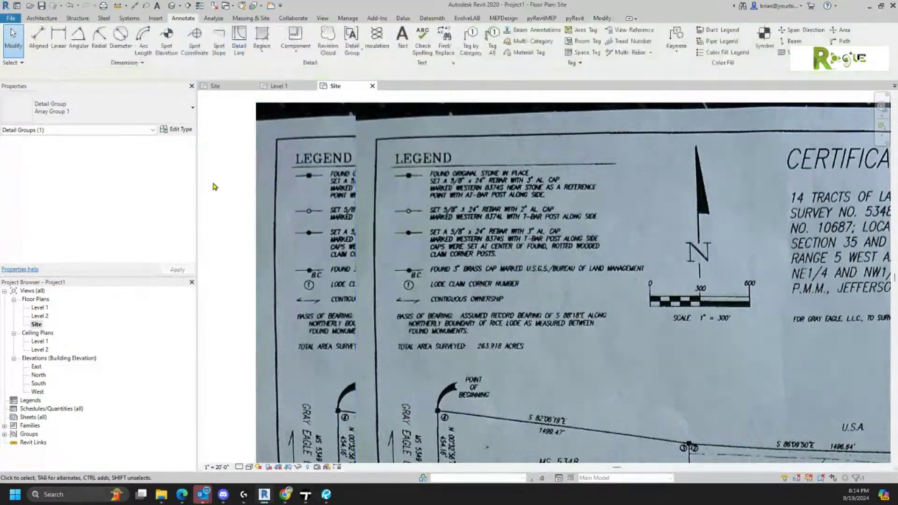
pyautogui.click(372, 189)
pyautogui.press('Delete')
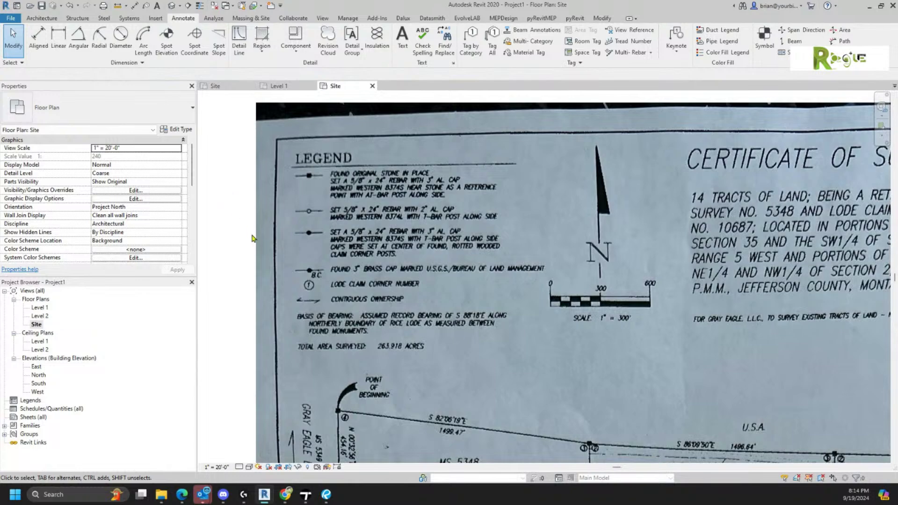
pyautogui.scroll(-3, 253, 236)
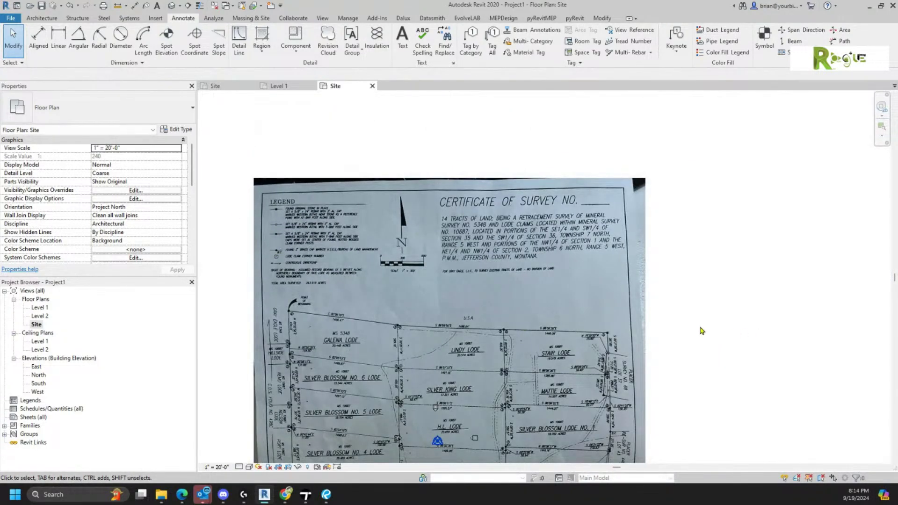
pyautogui.click(523, 307)
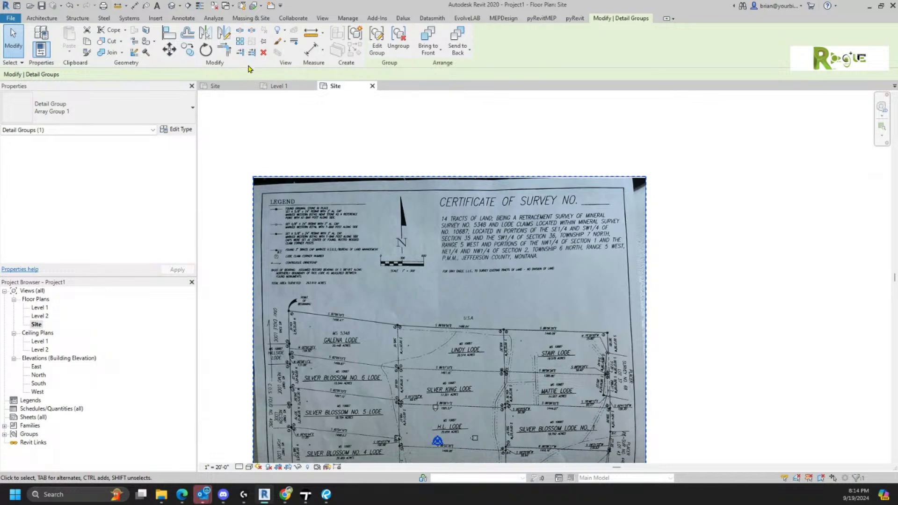
pyautogui.scroll(-4, 540, 359)
pyautogui.moveTo(593, 375); pyautogui.dragTo(629, 220, button='middle')
pyautogui.press('Delete')
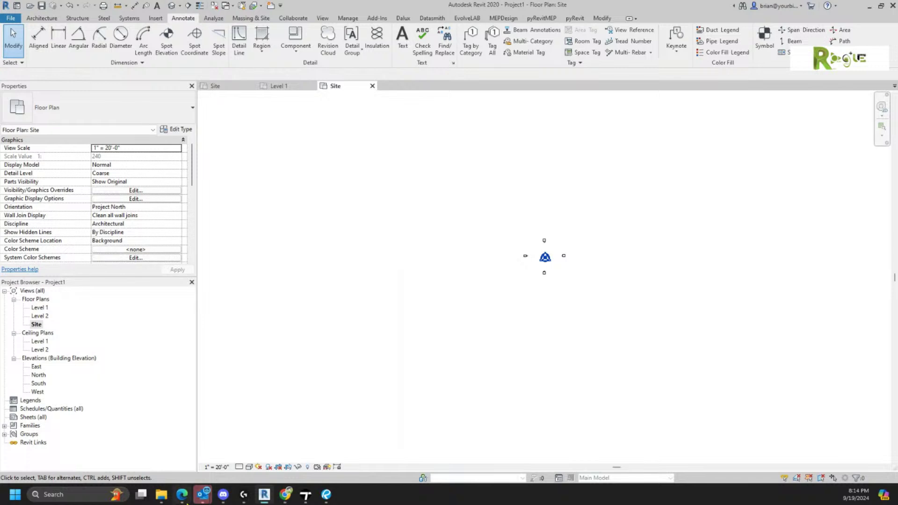
# - Import Property Lines.jpg again, place it at the plan's centre and select it
pyautogui.moveTo(162, 494)
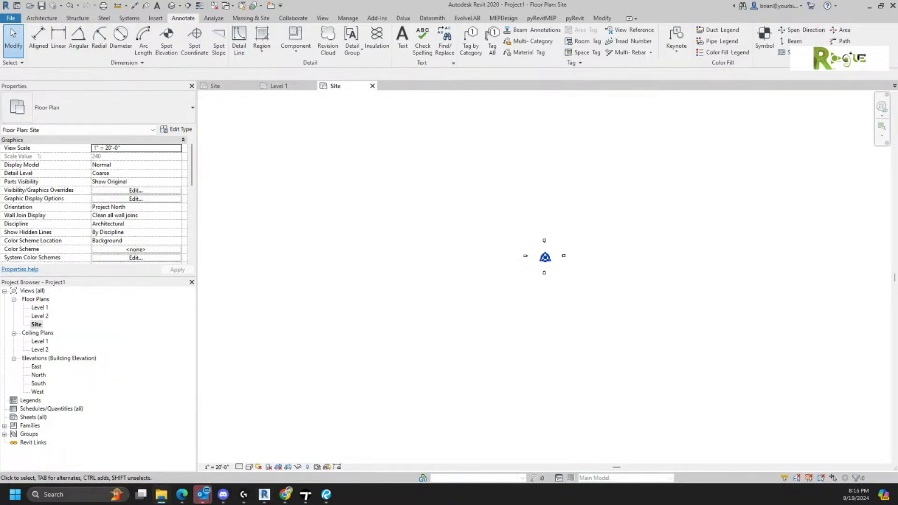
pyautogui.moveTo(747, 382); pyautogui.dragTo(522, 213)
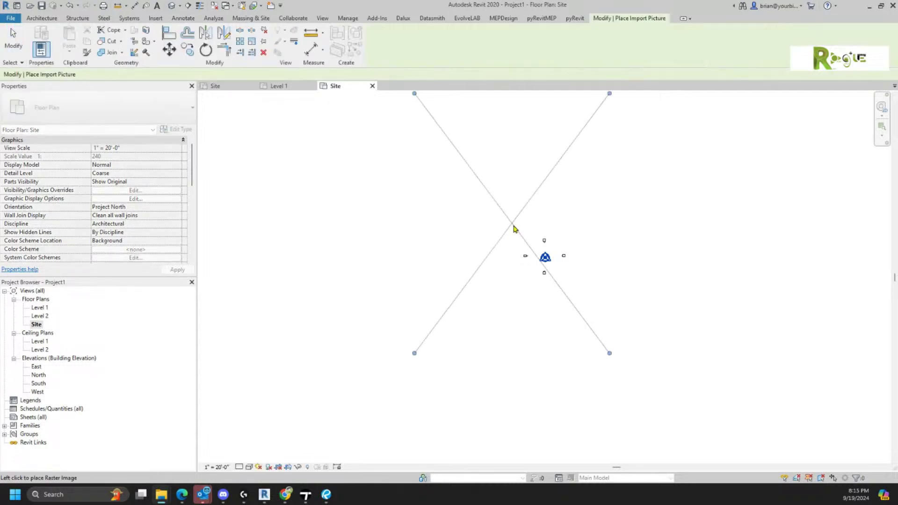
pyautogui.click(546, 239)
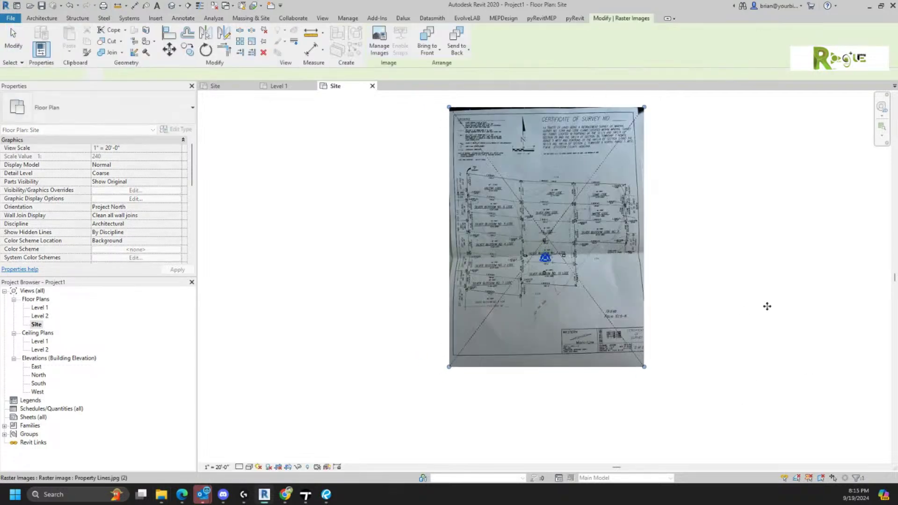
pyautogui.click(700, 174)
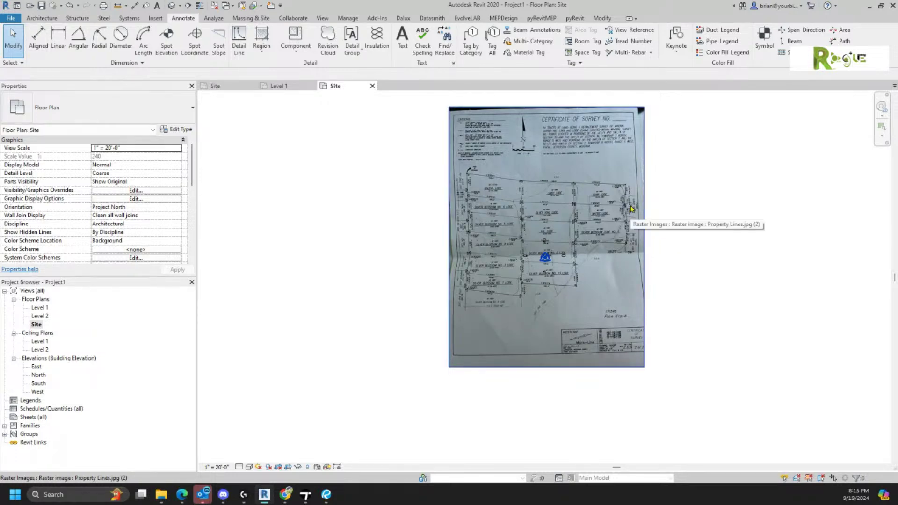
pyautogui.click(632, 209)
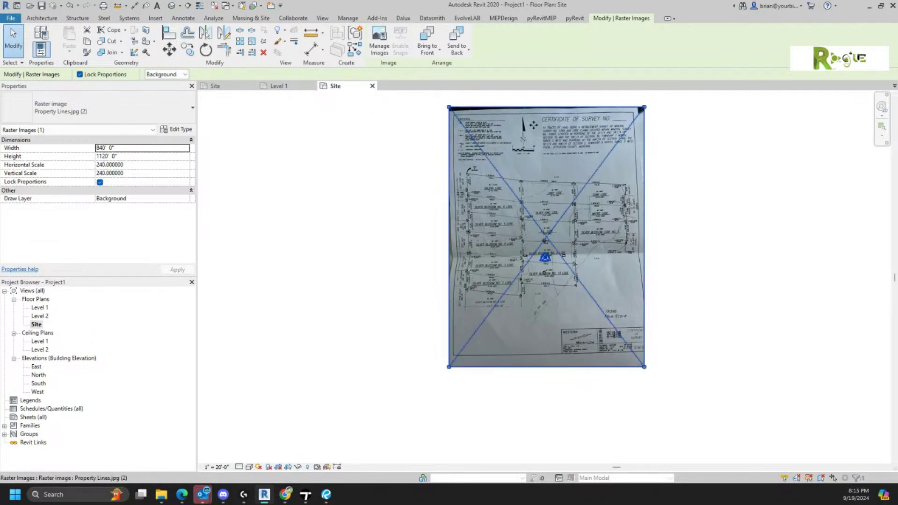
# - Scale the survey image so the scale bar's 0–600 span measures 600 feet
pyautogui.scroll(2, 533, 131)
pyautogui.scroll(5, 533, 131)
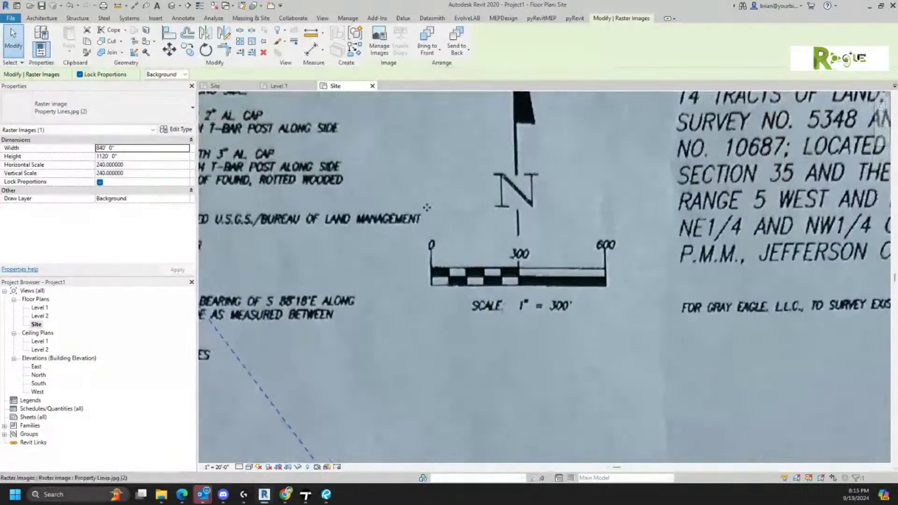
pyautogui.click(252, 53)
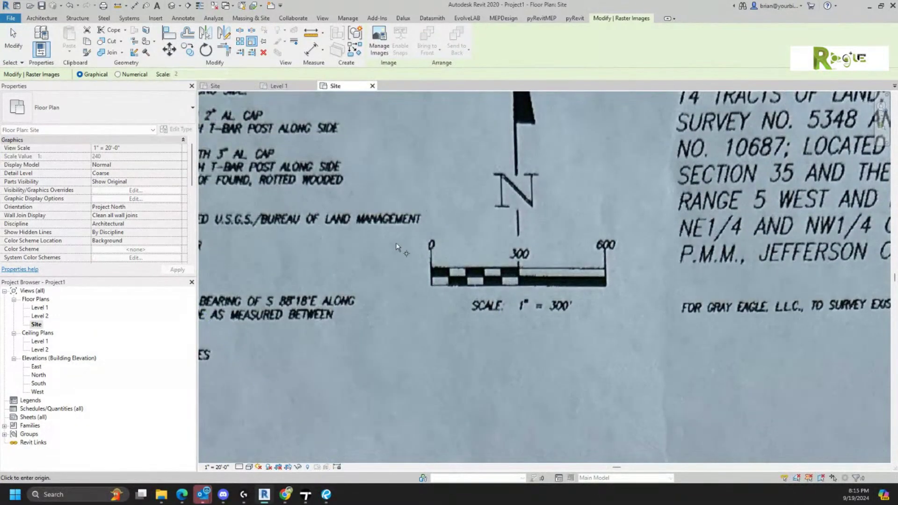
pyautogui.click(431, 270)
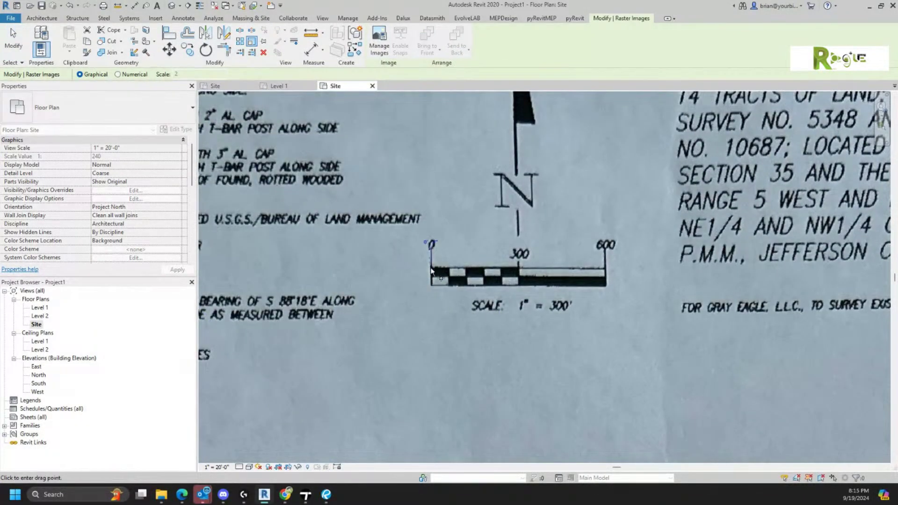
pyautogui.click(607, 267)
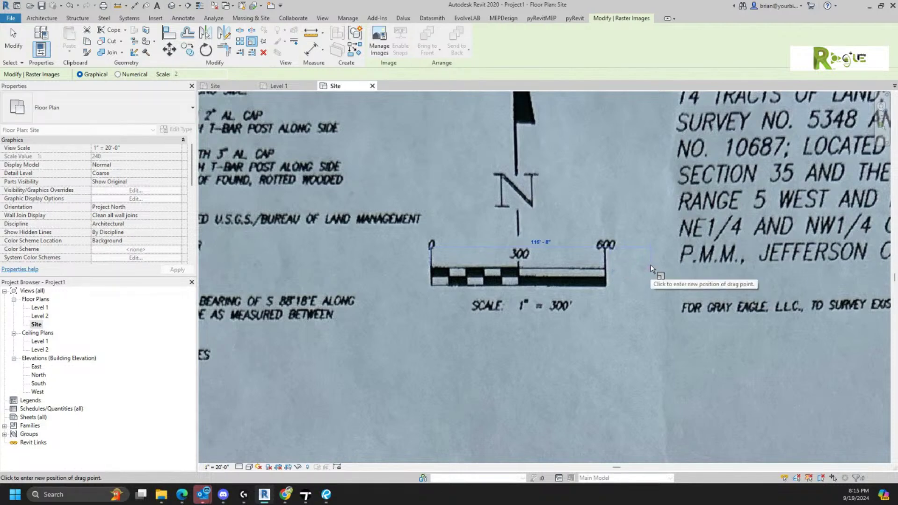
pyautogui.write('600')
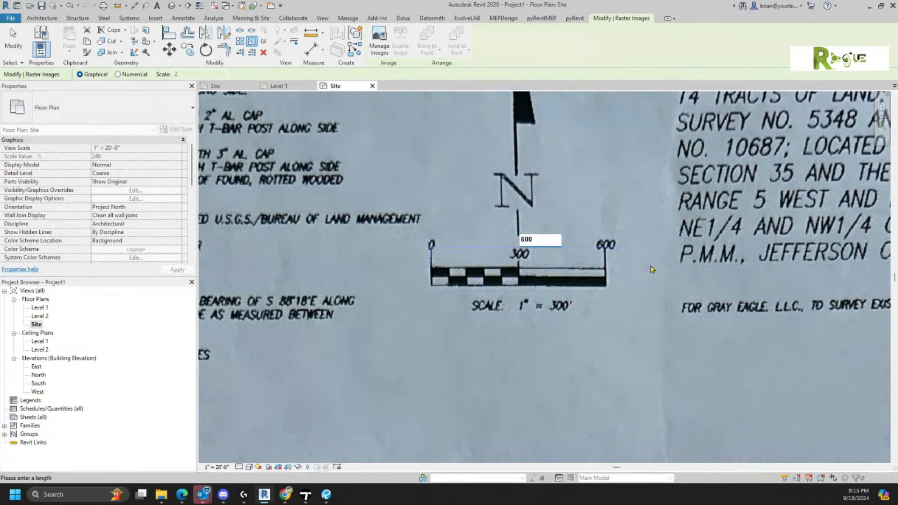
pyautogui.press('Return')
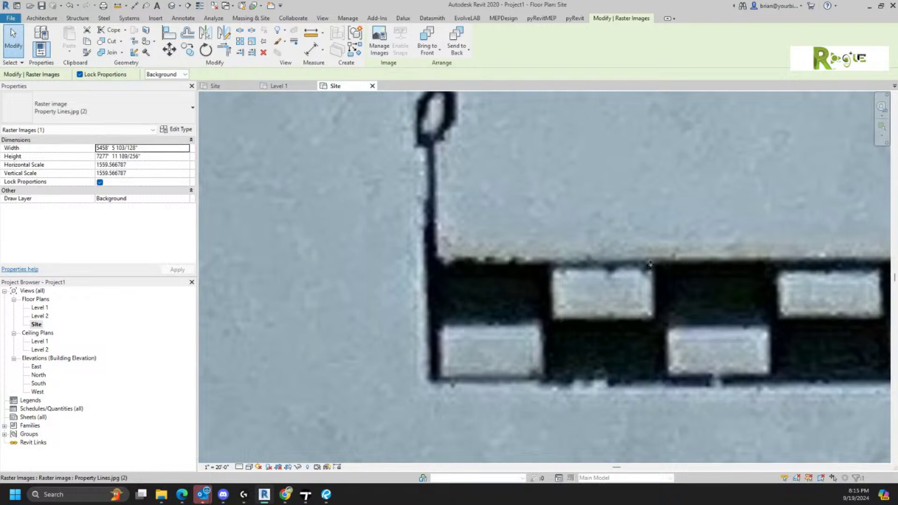
pyautogui.scroll(-8, 757, 444)
pyautogui.scroll(2, 580, 211)
pyautogui.scroll(3, 786, 208)
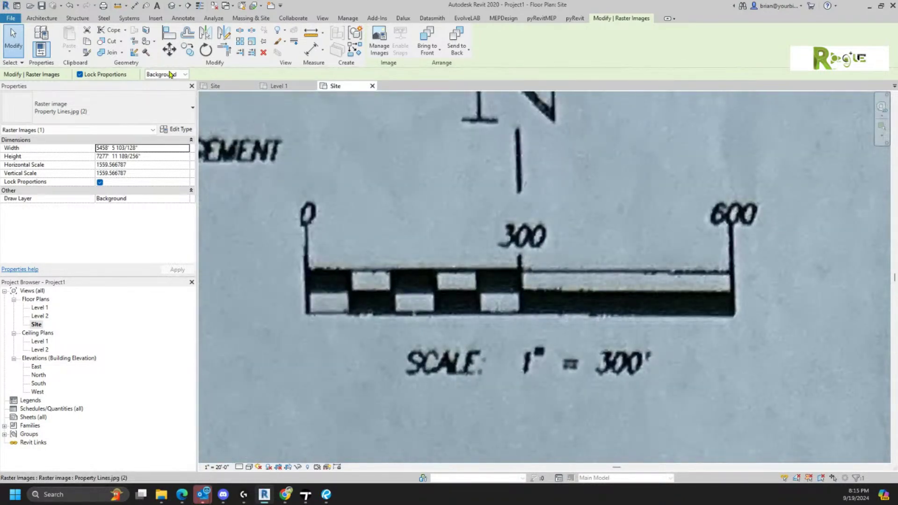
pyautogui.click(178, 18)
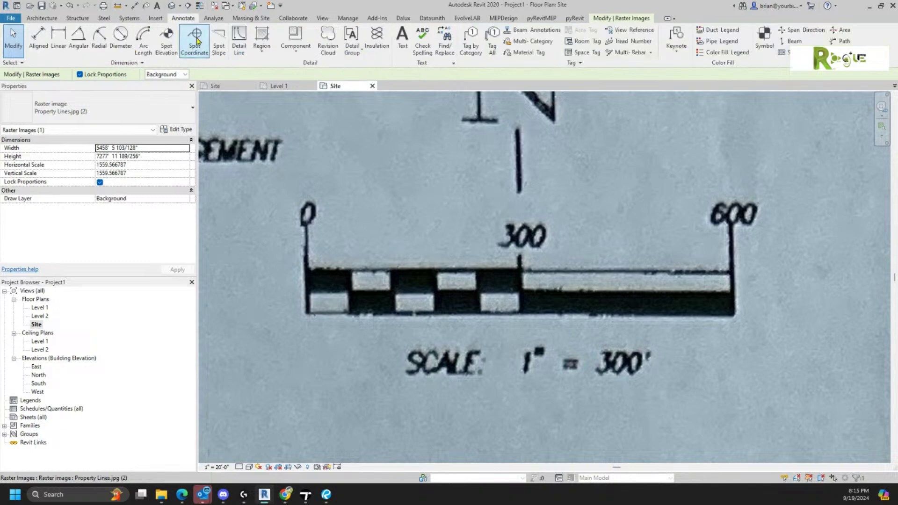
# - Start a detail line at the scale bar's 0 end to check its length, then cancel it
pyautogui.click(237, 36)
pyautogui.click(308, 242)
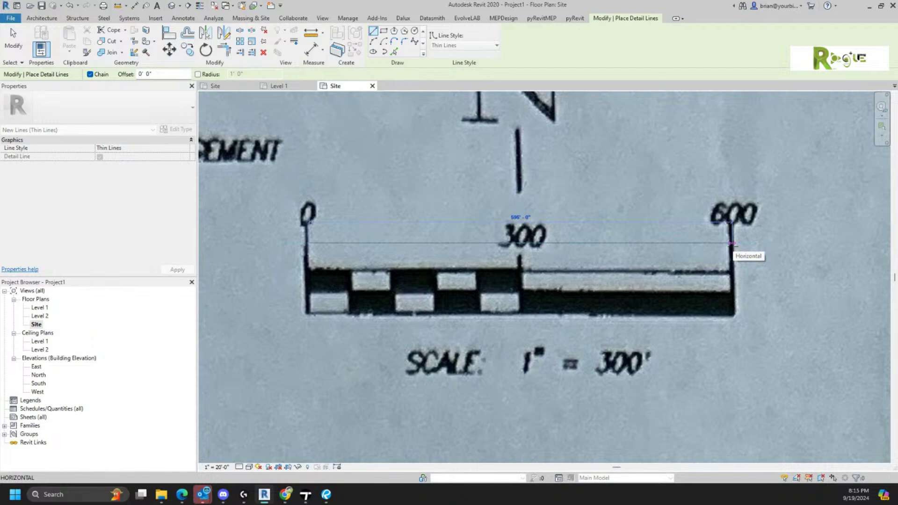
pyautogui.press('Escape')
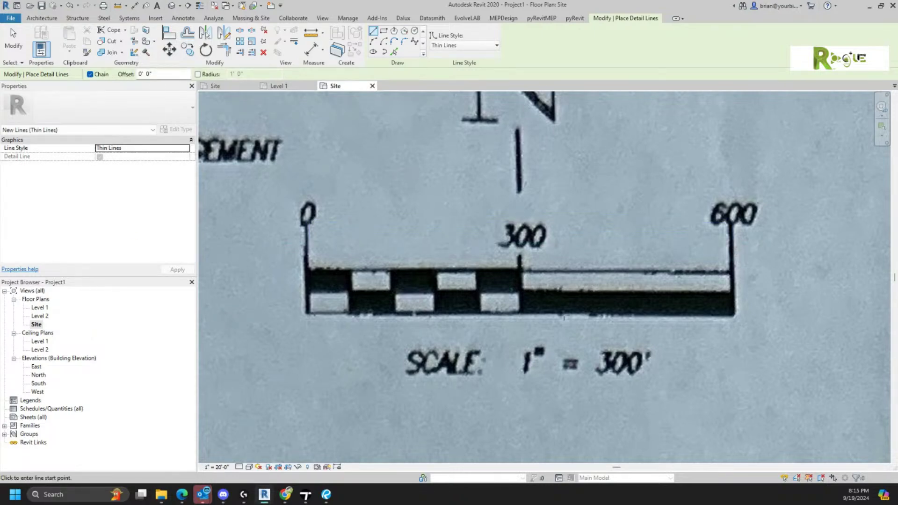
# - Pan and zoom to the Galena Lode and its point of beginning
pyautogui.scroll(-5, 552, 309)
pyautogui.scroll(-3, 552, 309)
pyautogui.moveTo(552, 308); pyautogui.dragTo(598, 137, button='middle')
pyautogui.scroll(6, 357, 182)
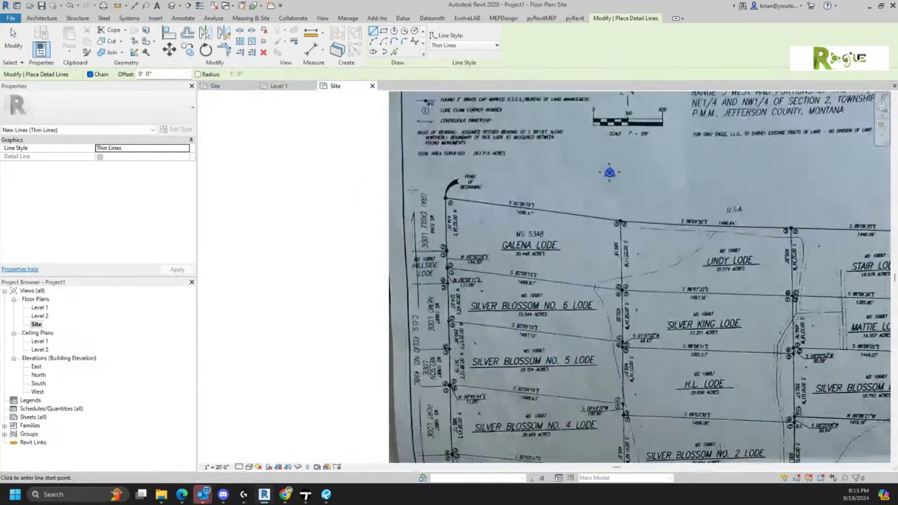
pyautogui.scroll(1, 582, 359)
pyautogui.scroll(1, 539, 257)
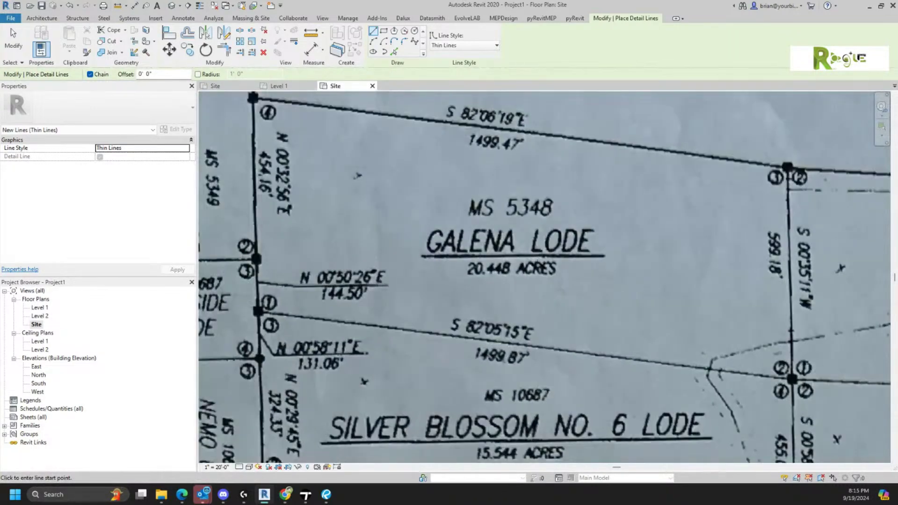
pyautogui.moveTo(539, 258); pyautogui.dragTo(555, 304, button='middle')
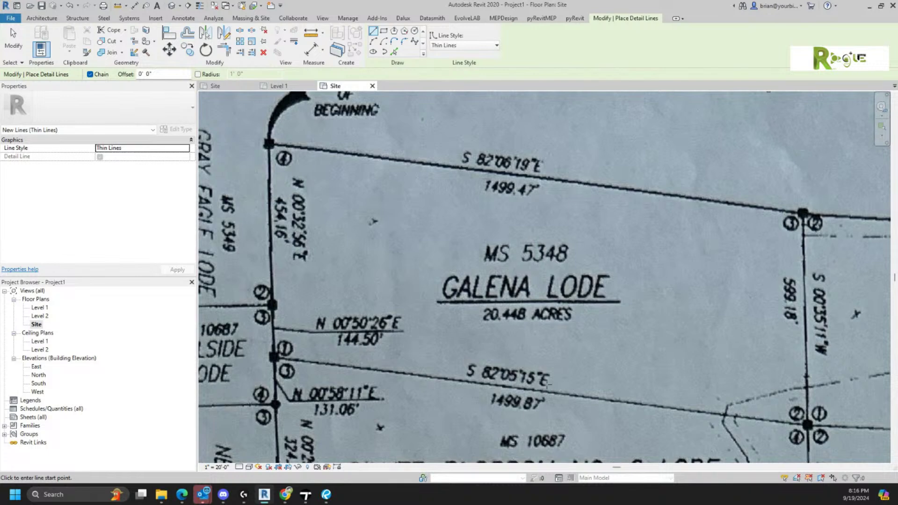
pyautogui.press('Escape')
pyautogui.press('Escape')
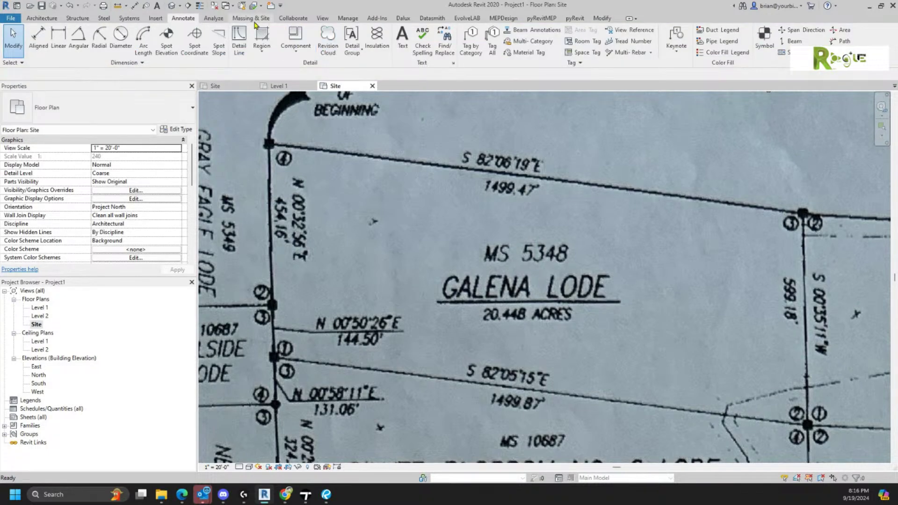
pyautogui.click(252, 18)
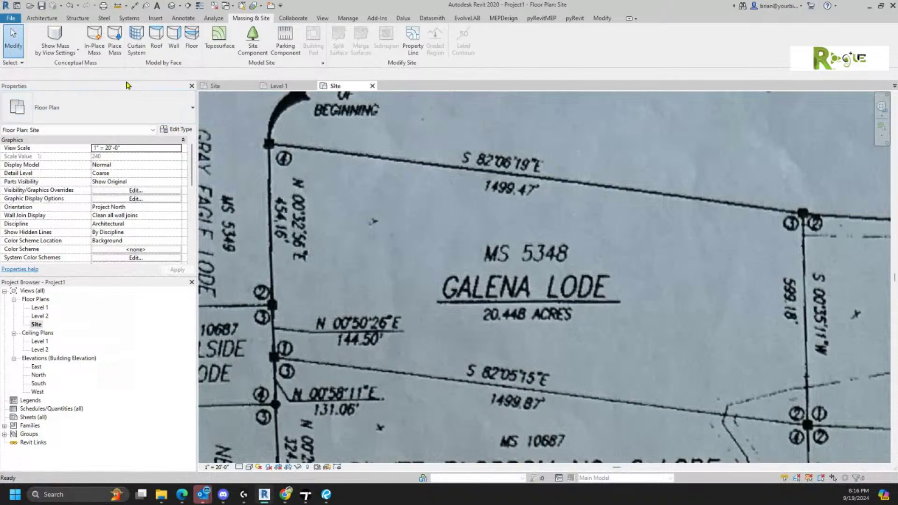
# - Start a property line by distances and bearings, positioning the deed-data dialog below the boundary
pyautogui.click(414, 43)
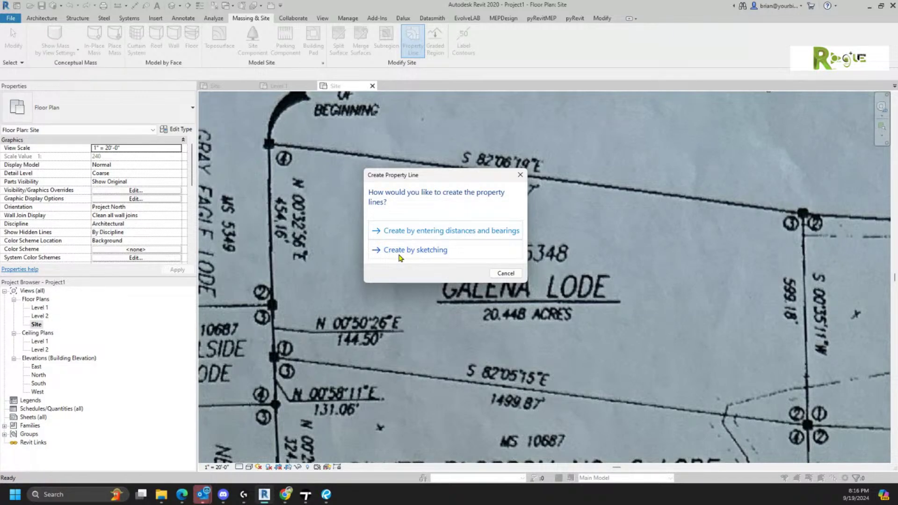
pyautogui.click(436, 236)
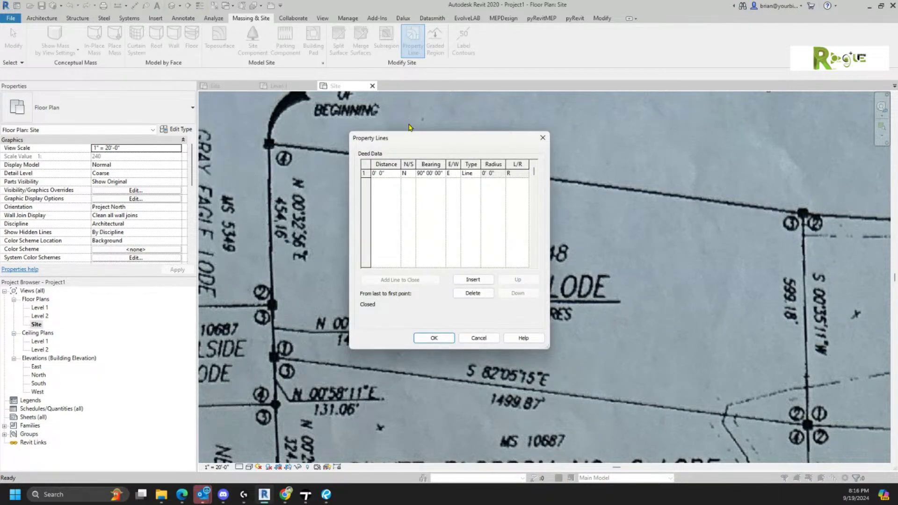
pyautogui.moveTo(416, 142); pyautogui.dragTo(506, 82)
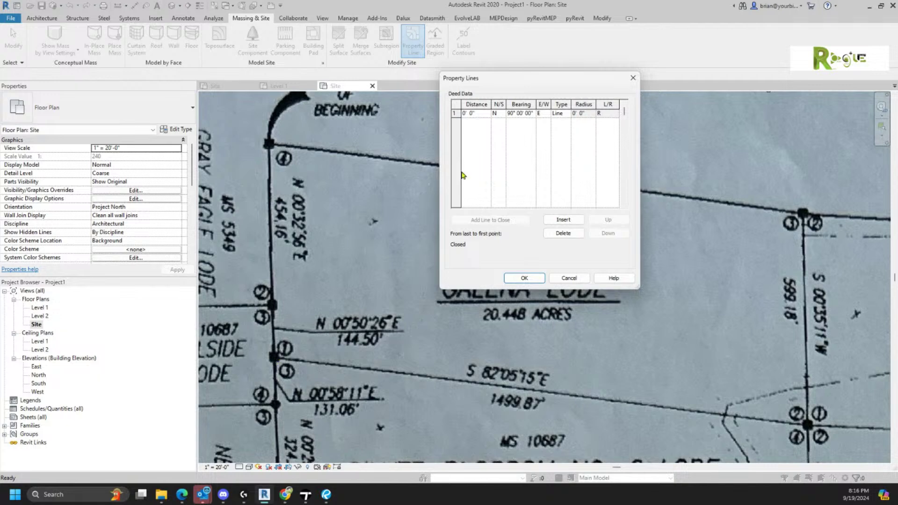
pyautogui.moveTo(549, 83); pyautogui.dragTo(515, 240)
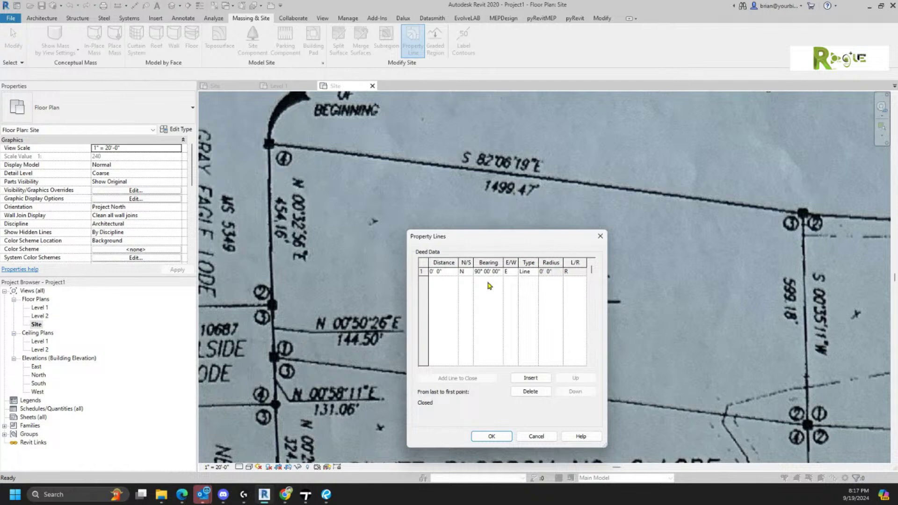
# - Enter the first course as 1499.47 ft, bearing S 82° 06' 19" E
pyautogui.click(453, 273)
pyautogui.doubleClick(452, 271)
pyautogui.write('1499')
pyautogui.click(464, 275)
pyautogui.click(463, 290)
pyautogui.click(477, 272)
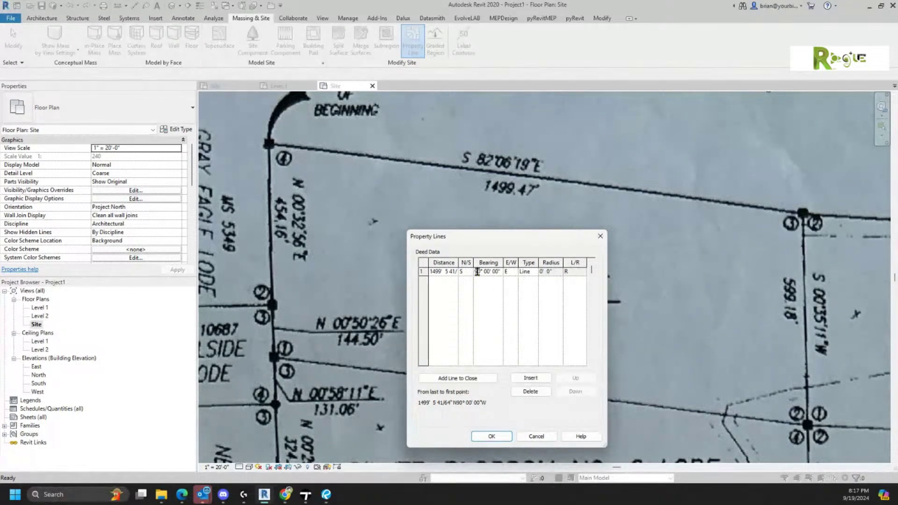
pyautogui.doubleClick(477, 271)
pyautogui.write('82')
pyautogui.moveTo(489, 274); pyautogui.dragTo(485, 275)
pyautogui.write('6')
pyautogui.moveTo(496, 272); pyautogui.dragTo(494, 271)
pyautogui.write('19')
# - Insert a second course of 599.18 ft bearing S 0° 35' 11" W
pyautogui.click(528, 377)
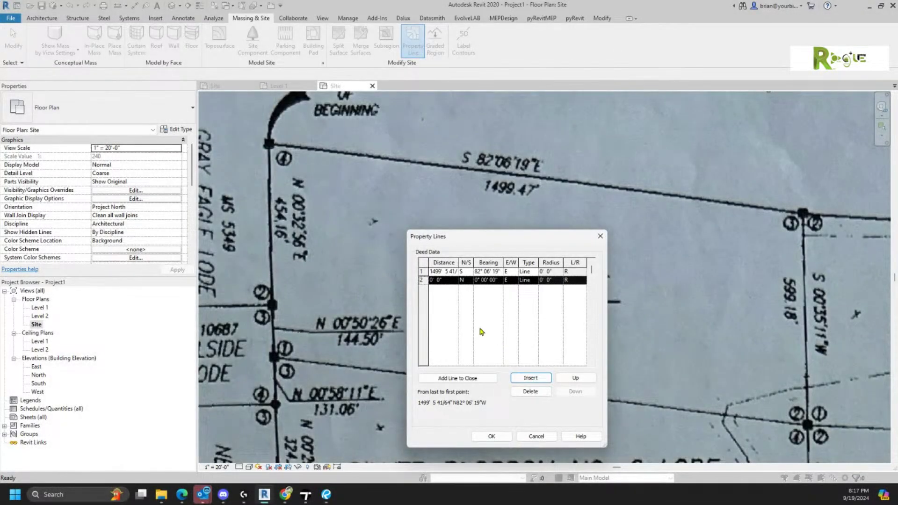
pyautogui.click(444, 275)
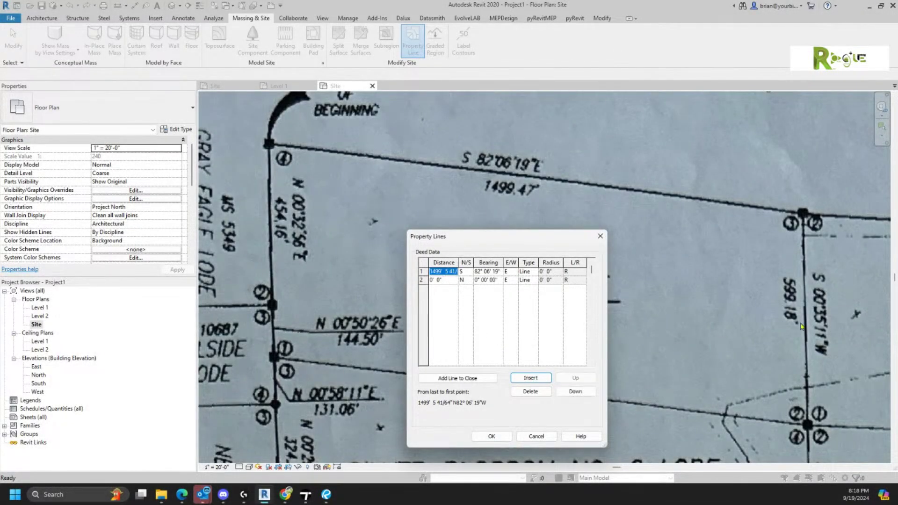
pyautogui.click(451, 280)
pyautogui.write('599.18')
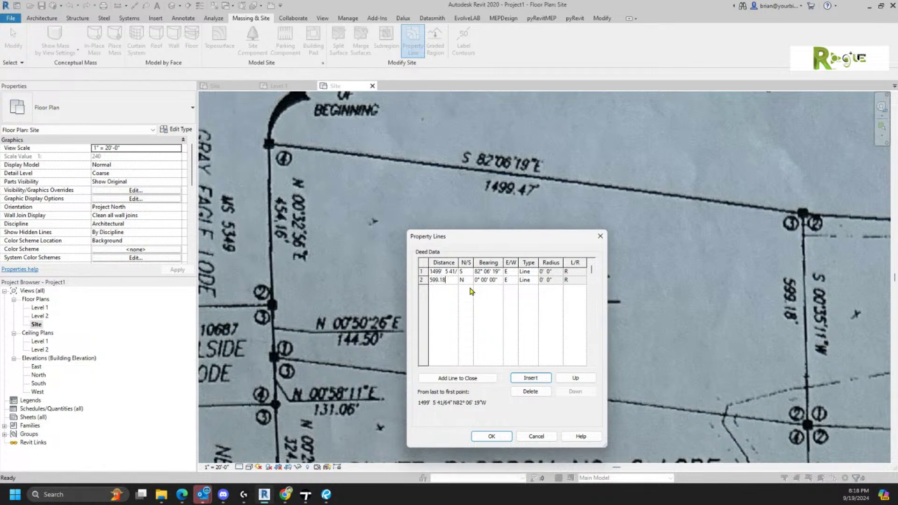
pyautogui.click(467, 280)
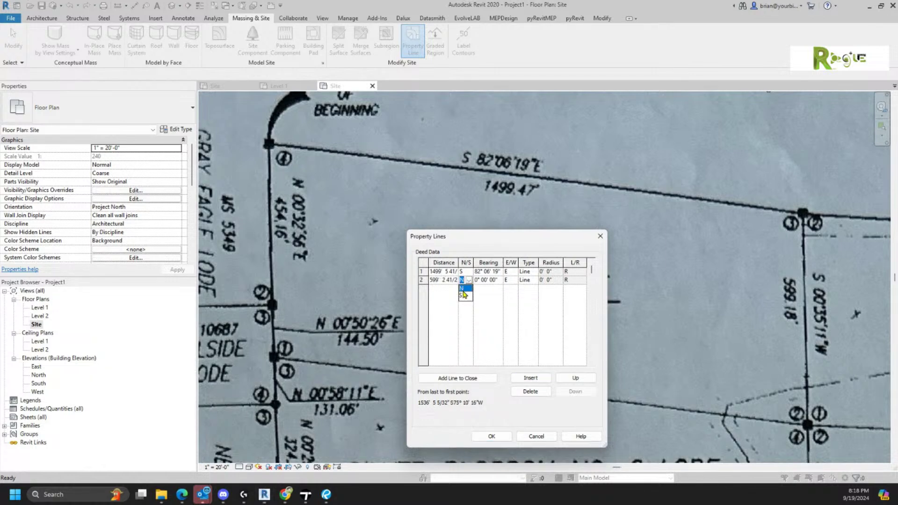
pyautogui.click(464, 296)
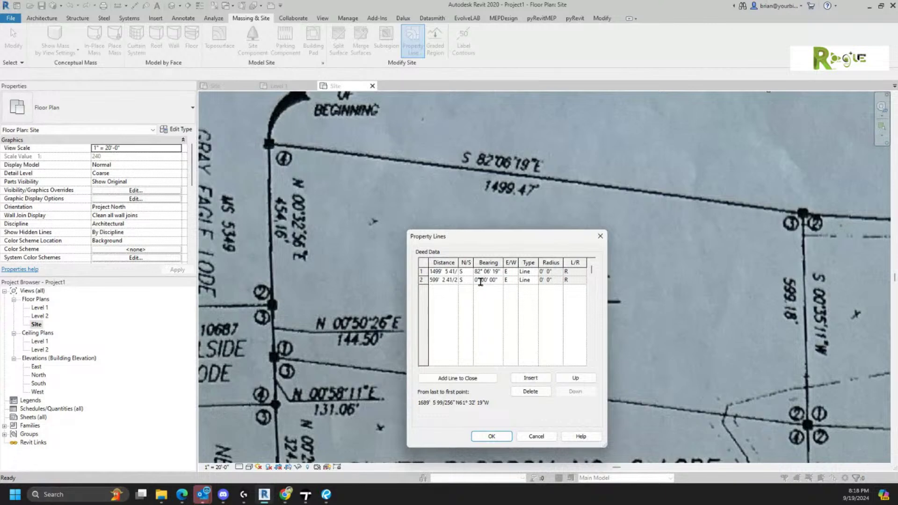
pyautogui.doubleClick(482, 281)
pyautogui.write('35')
pyautogui.doubleClick(491, 280)
pyautogui.write('1')
pyautogui.click(514, 282)
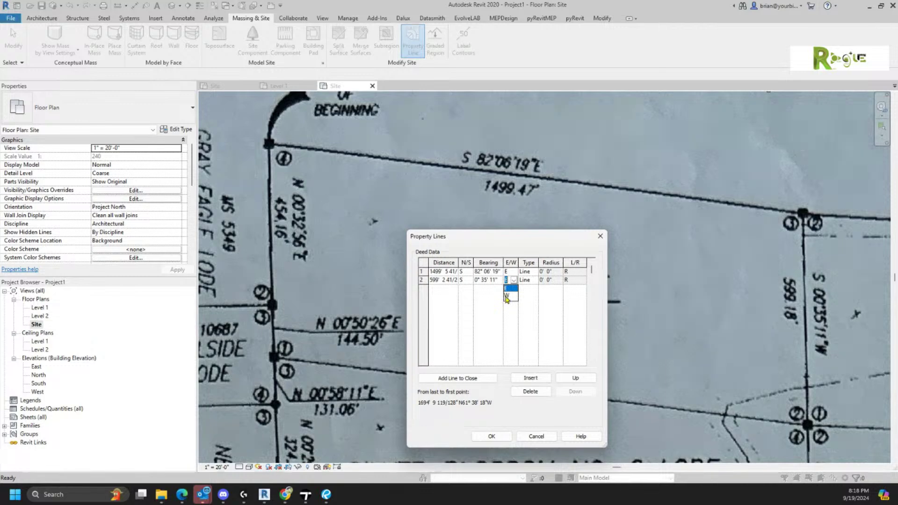
pyautogui.click(507, 295)
pyautogui.moveTo(466, 241)
pyautogui.mouseDown()
pyautogui.moveTo(638, 156)
pyautogui.moveTo(603, 125)
pyautogui.moveTo(607, 110)
pyautogui.mouseUp()
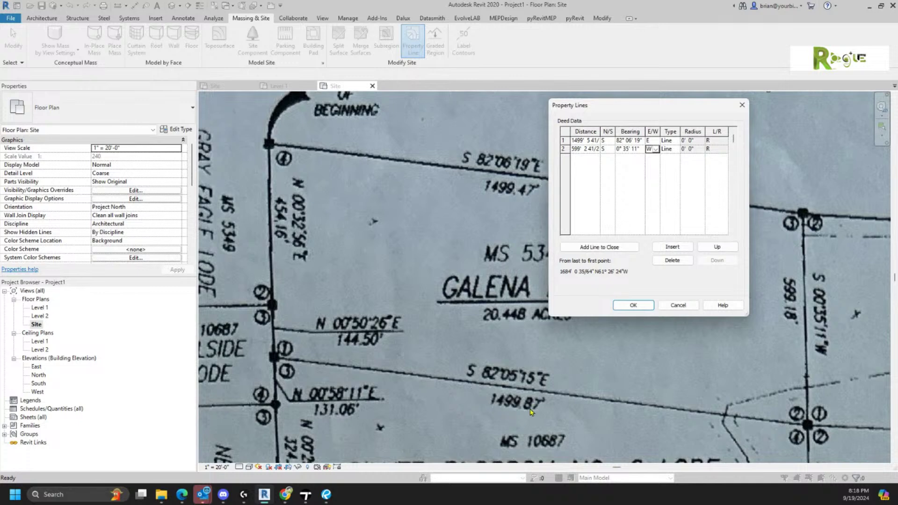
# - Insert a third course of 1499.87 ft bearing S 82° 05' 15" E
pyautogui.click(672, 248)
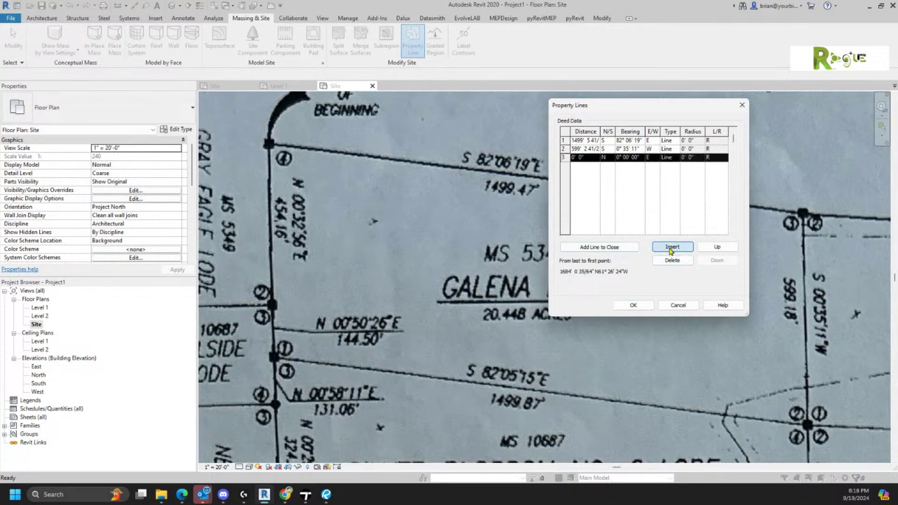
pyautogui.click(589, 158)
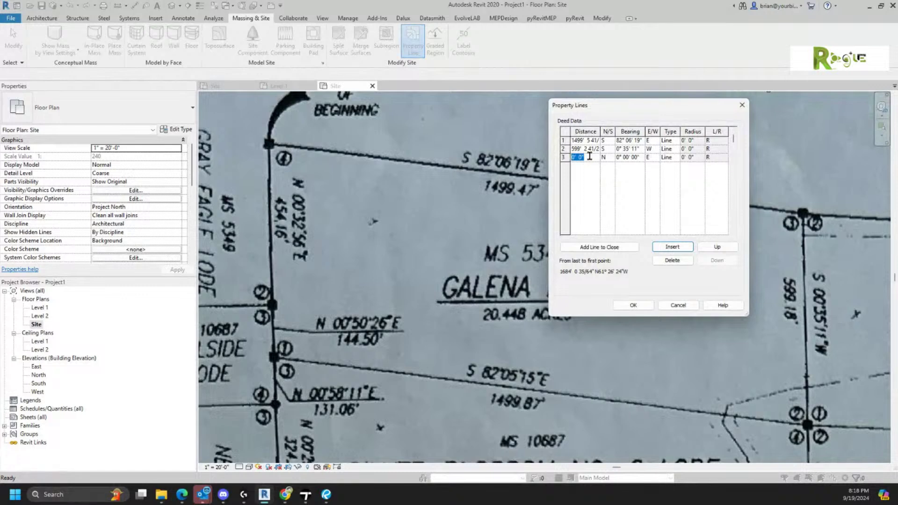
pyautogui.write('1499')
pyautogui.click(611, 158)
pyautogui.click(611, 159)
pyautogui.click(606, 175)
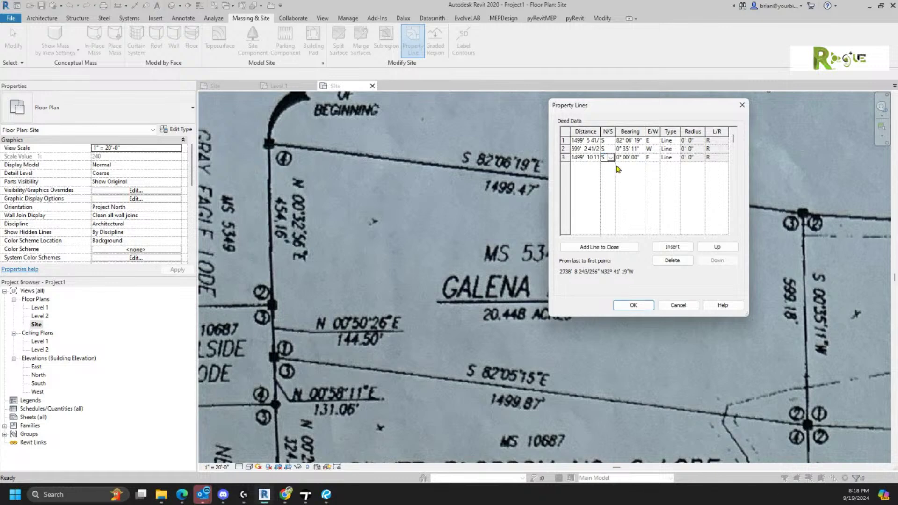
pyautogui.click(623, 158)
pyautogui.moveTo(618, 157); pyautogui.dragTo(606, 159)
pyautogui.write('82')
pyautogui.doubleClick(637, 157)
pyautogui.write('15')
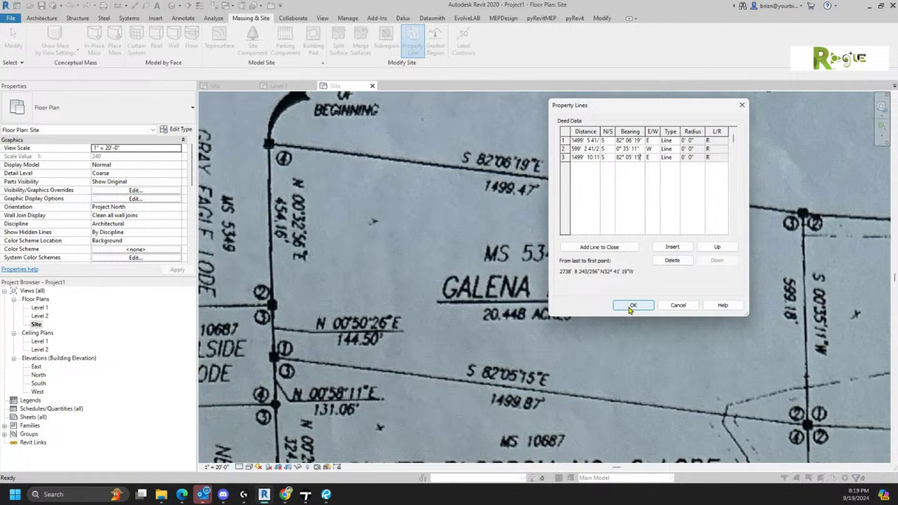
# - Accept the three deed courses, place the line at the Point of Beginning, and reopen its deed table
pyautogui.click(632, 306)
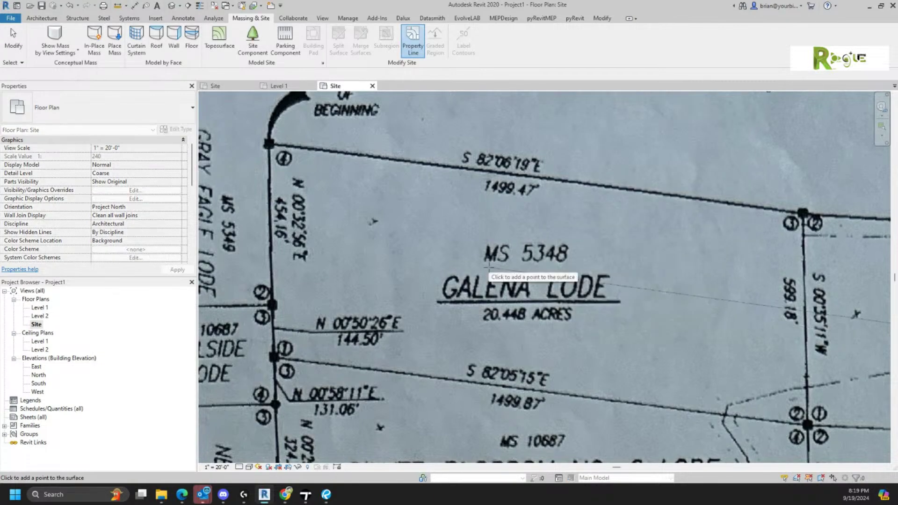
pyautogui.scroll(-1, 490, 266)
pyautogui.scroll(-3, 491, 265)
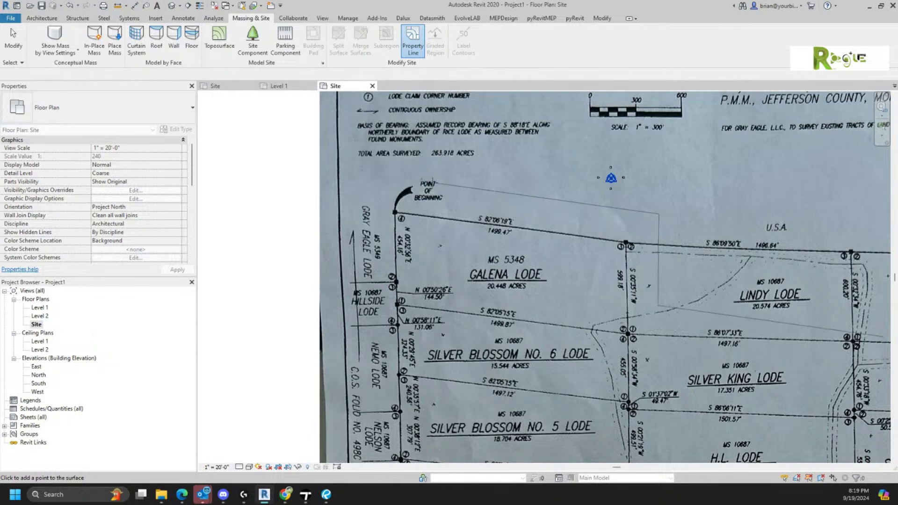
pyautogui.click(436, 183)
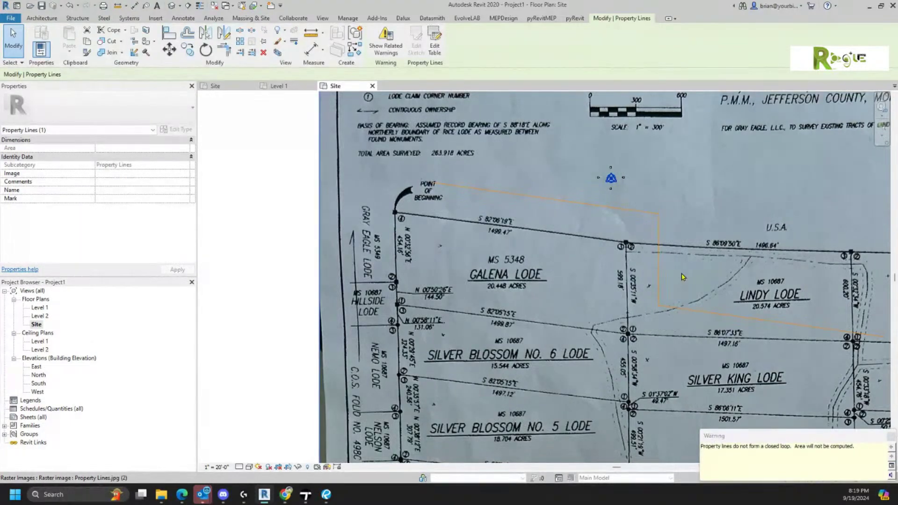
pyautogui.click(435, 45)
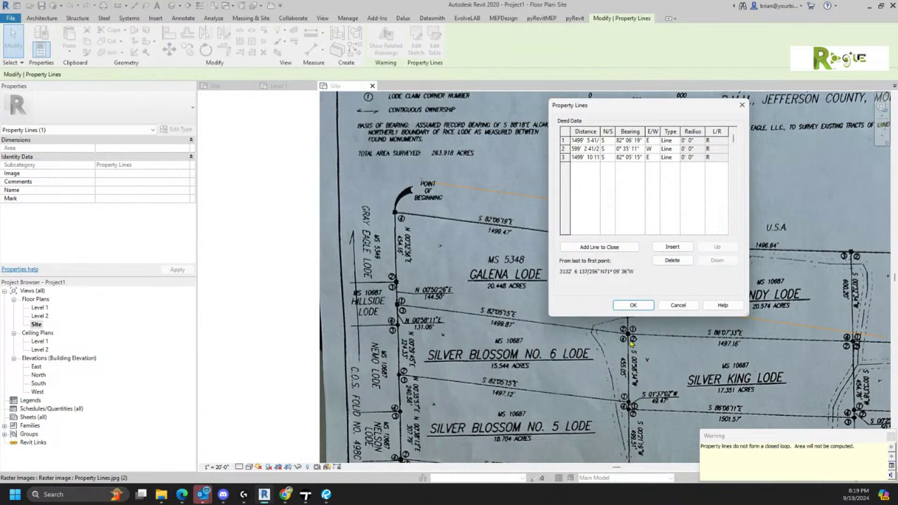
# - Change row 3's bearing directions to N and W, apply the table, and reselect the property line
pyautogui.click(603, 158)
pyautogui.click(603, 157)
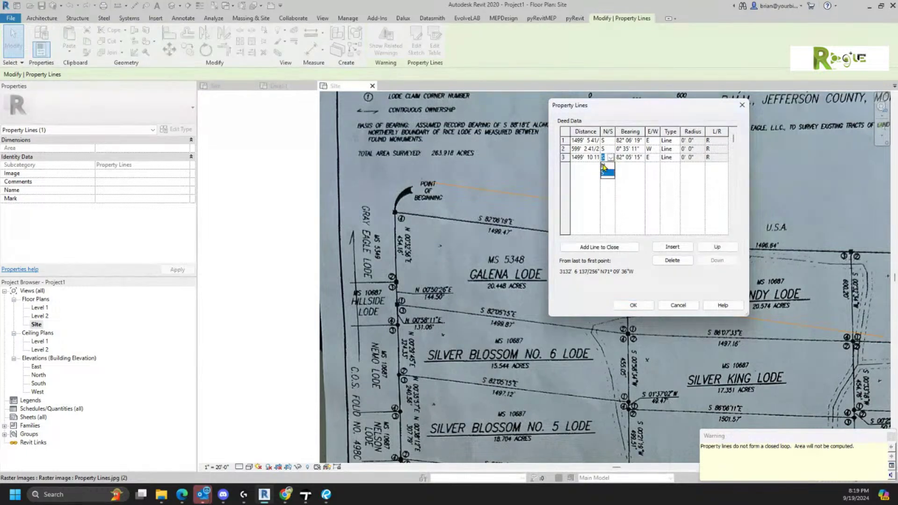
pyautogui.click(604, 165)
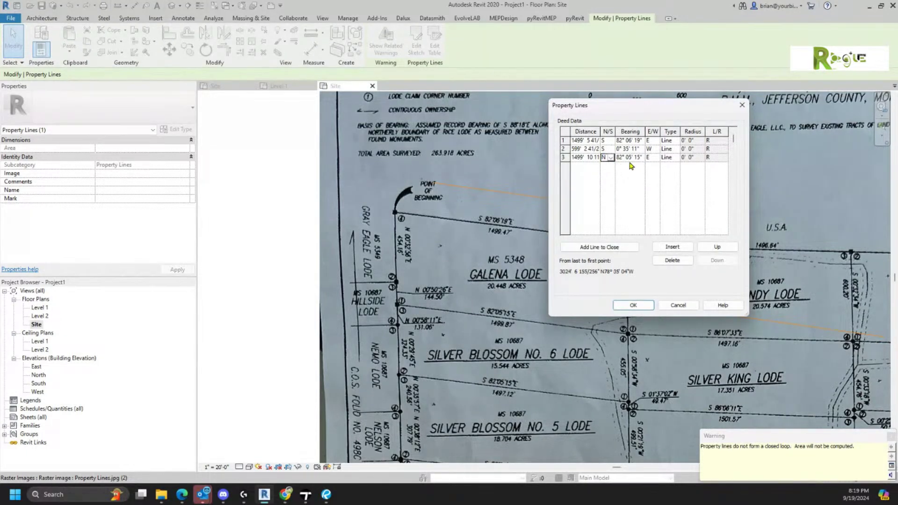
pyautogui.click(657, 159)
pyautogui.click(657, 158)
pyautogui.click(657, 172)
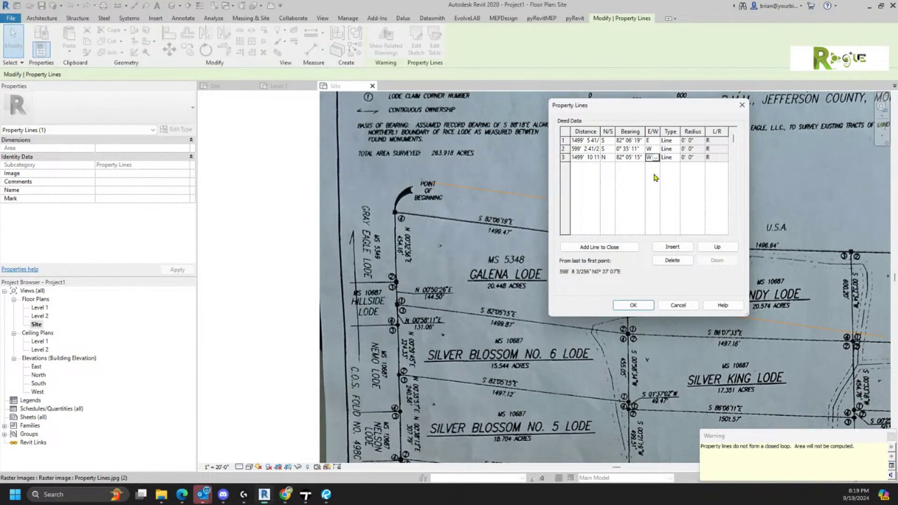
pyautogui.click(634, 306)
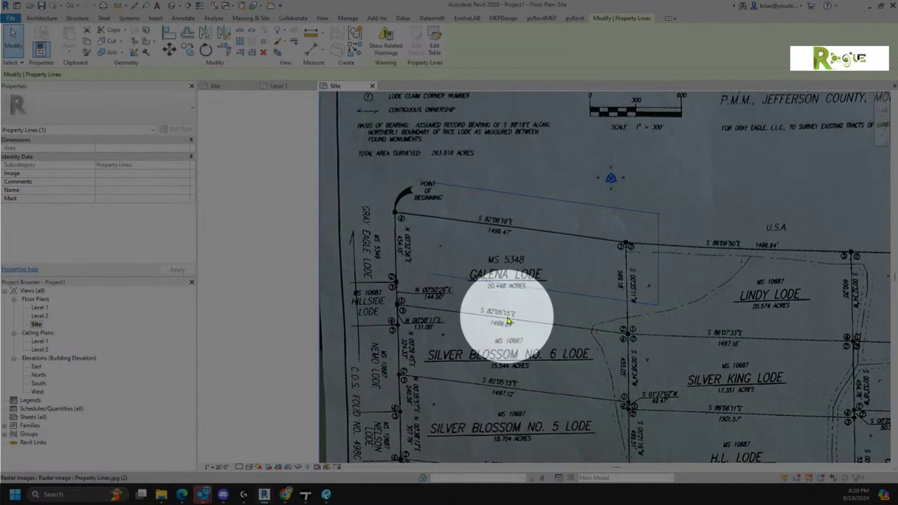
pyautogui.press('Escape')
pyautogui.click(530, 289)
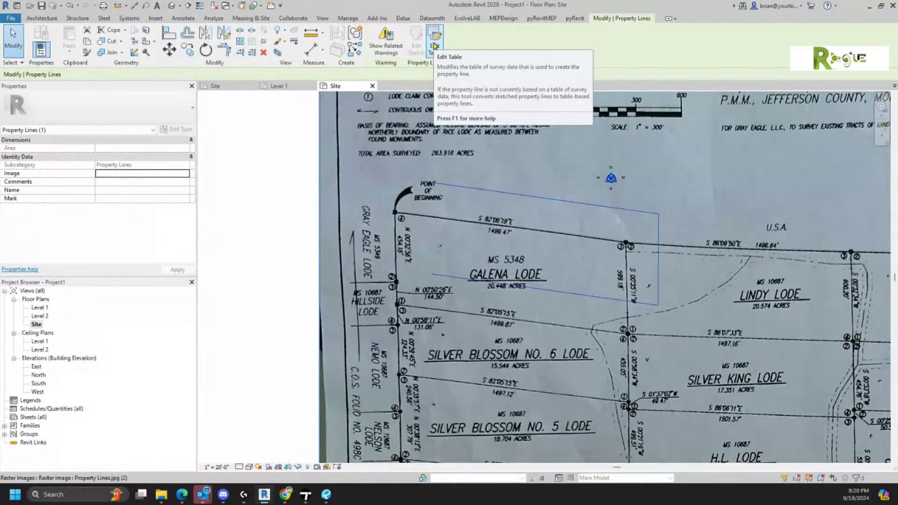
# - Insert a fourth course of 144' 6" bearing N 0°50'26" E in the deed table
pyautogui.click(434, 45)
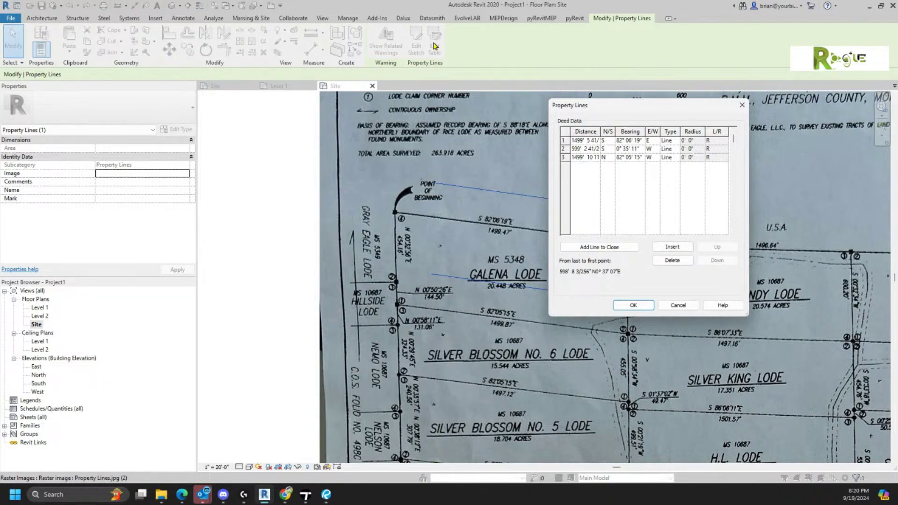
pyautogui.click(673, 248)
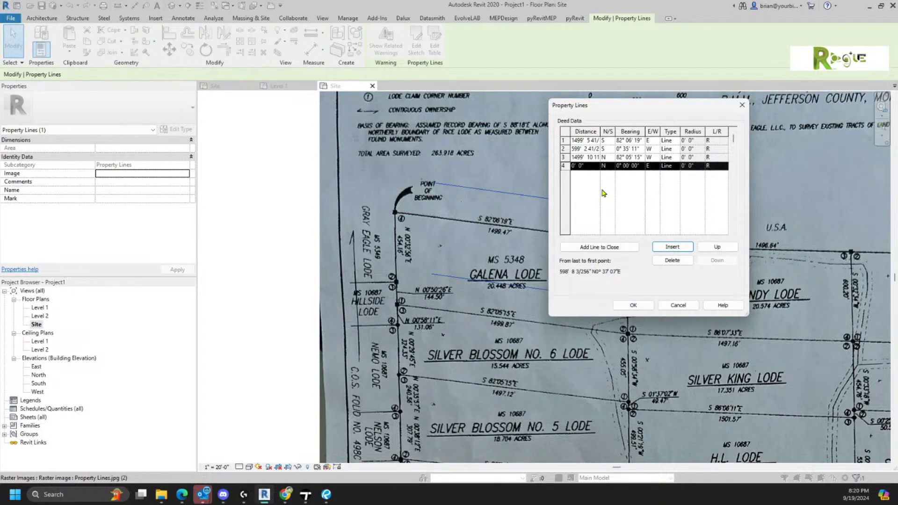
pyautogui.click(591, 167)
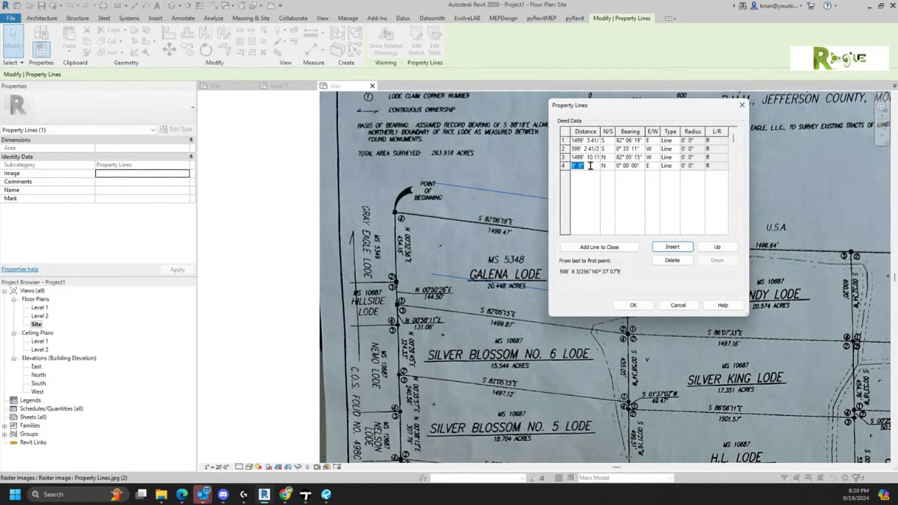
pyautogui.write('144')
pyautogui.click(622, 169)
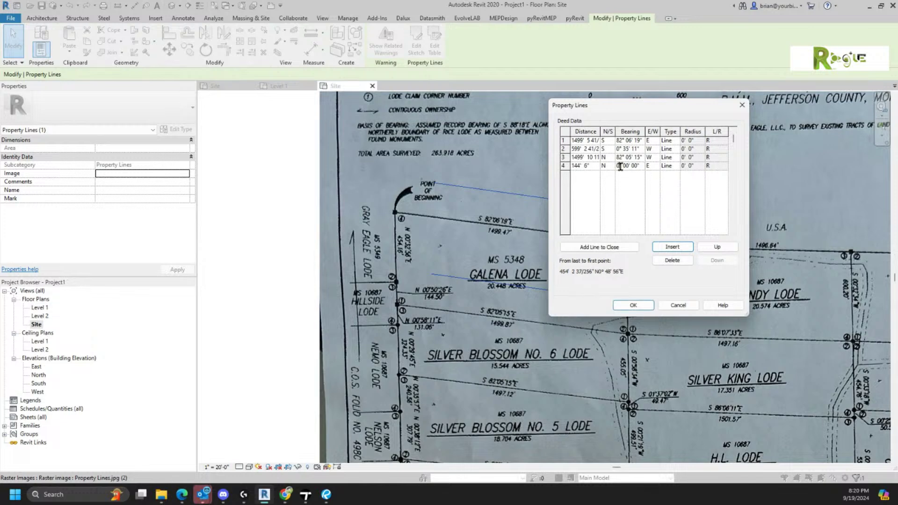
pyautogui.doubleClick(624, 166)
pyautogui.write('50')
pyautogui.doubleClick(634, 166)
pyautogui.write('26')
# - Insert a fifth course of about 454' bearing N 0°32' E
pyautogui.click(680, 248)
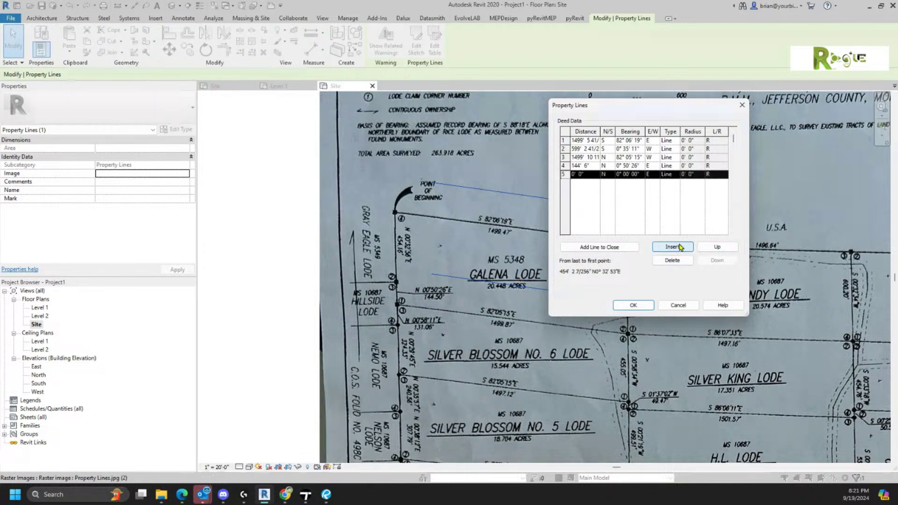
pyautogui.click(593, 176)
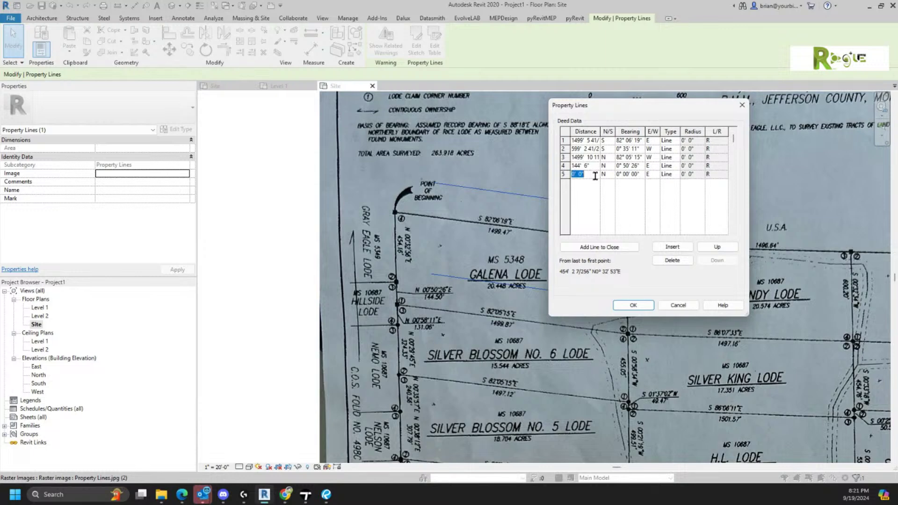
pyautogui.write("454' 1 59/6")
pyautogui.click(625, 174)
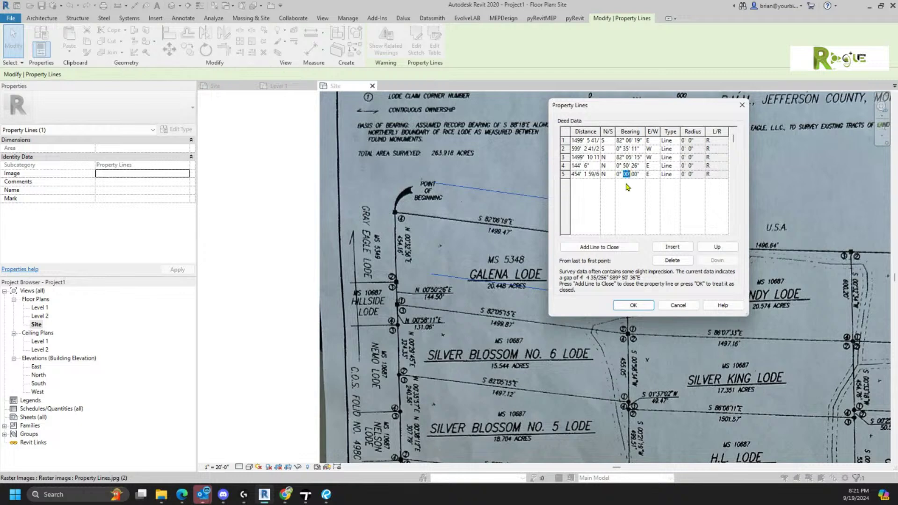
pyautogui.write('32')
# - Apply the five courses, drag the property line onto the Galena Lode corner, and open Visibility/Graphic Overrides
pyautogui.click(633, 305)
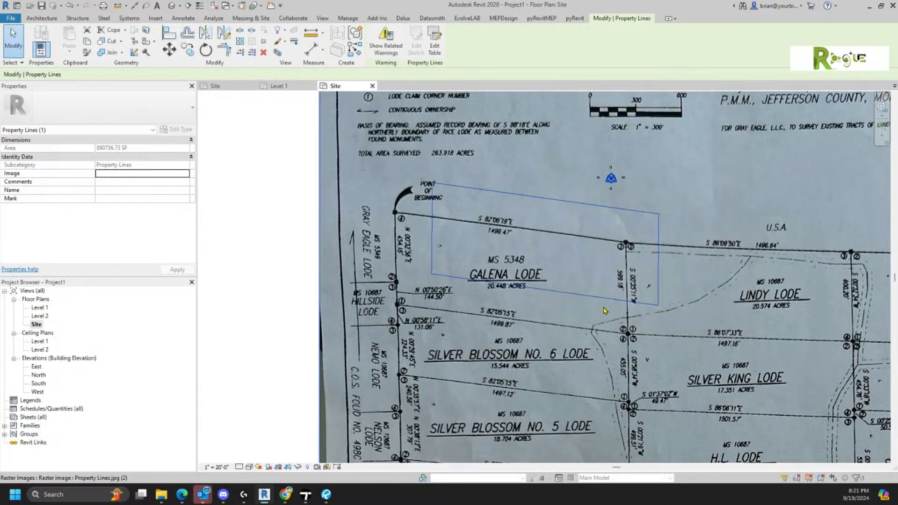
pyautogui.moveTo(470, 188); pyautogui.dragTo(440, 219)
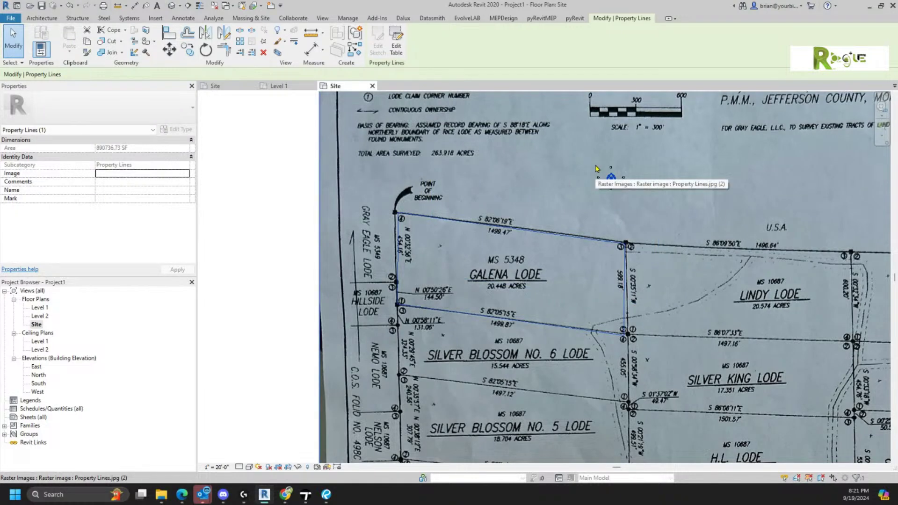
pyautogui.press('Escape')
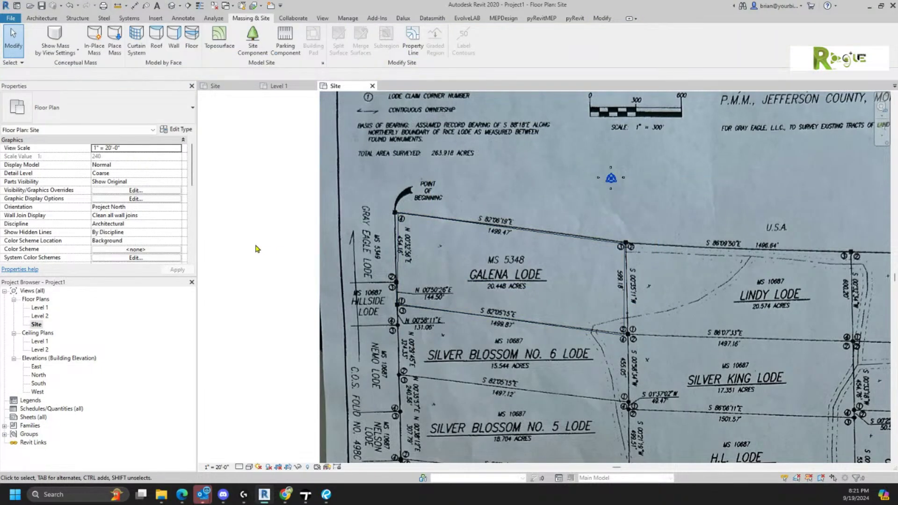
pyautogui.scroll(2, 256, 249)
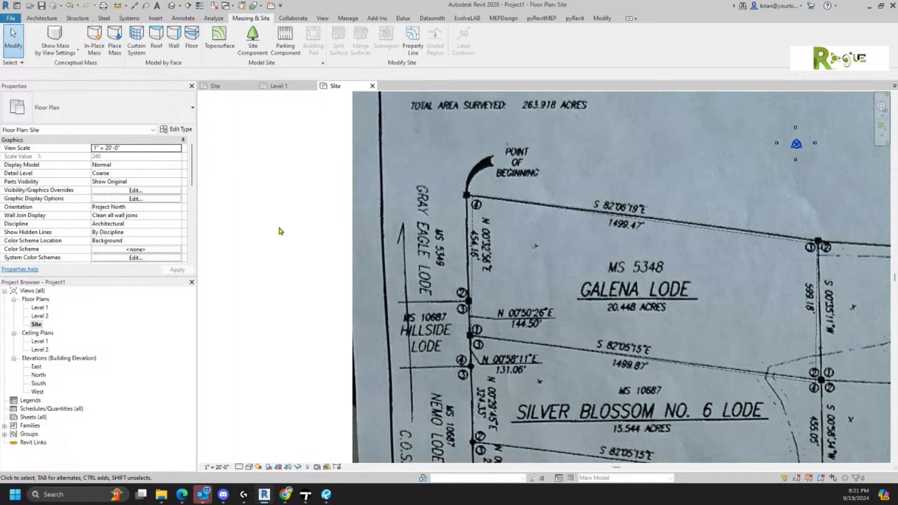
pyautogui.press('v')
pyautogui.press('v')
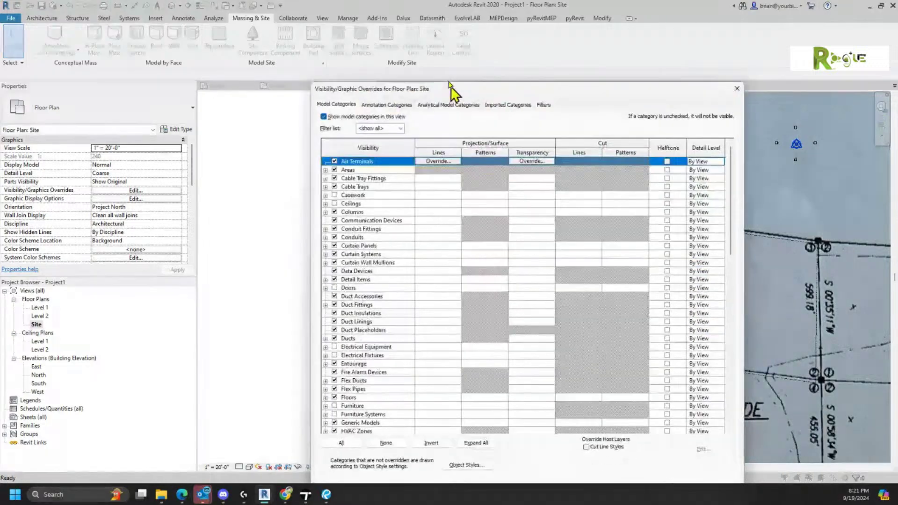
# - Give the Site > Property Lines subcategory a yellow line colour override
pyautogui.moveTo(451, 91); pyautogui.dragTo(411, 34)
pyautogui.scroll(-9, 333, 274)
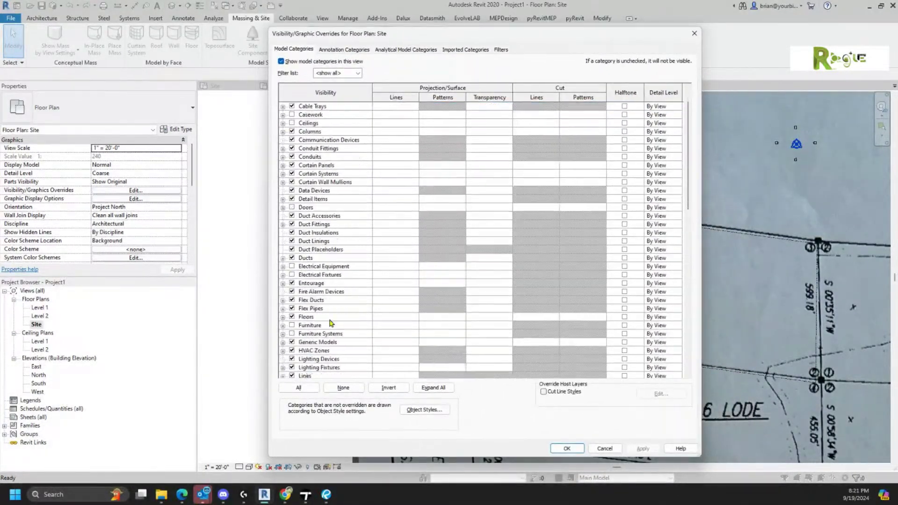
pyautogui.scroll(-2, 309, 361)
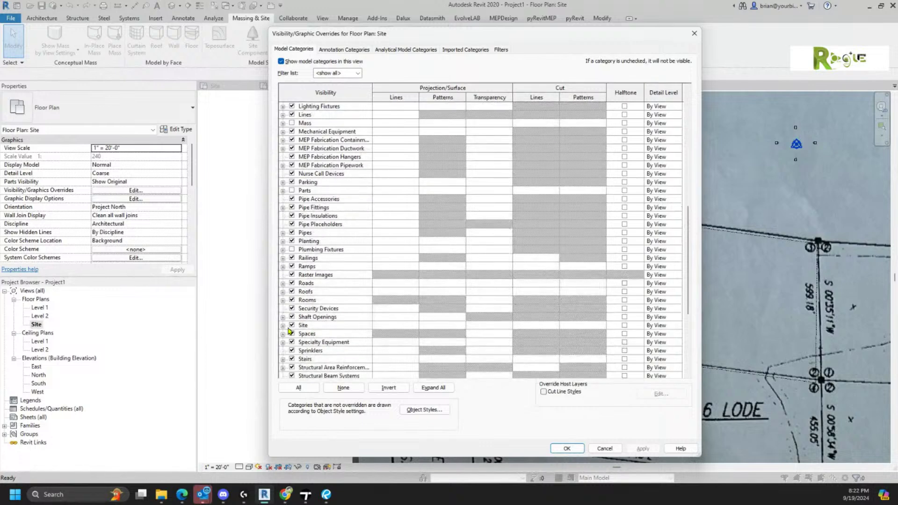
pyautogui.click(283, 333)
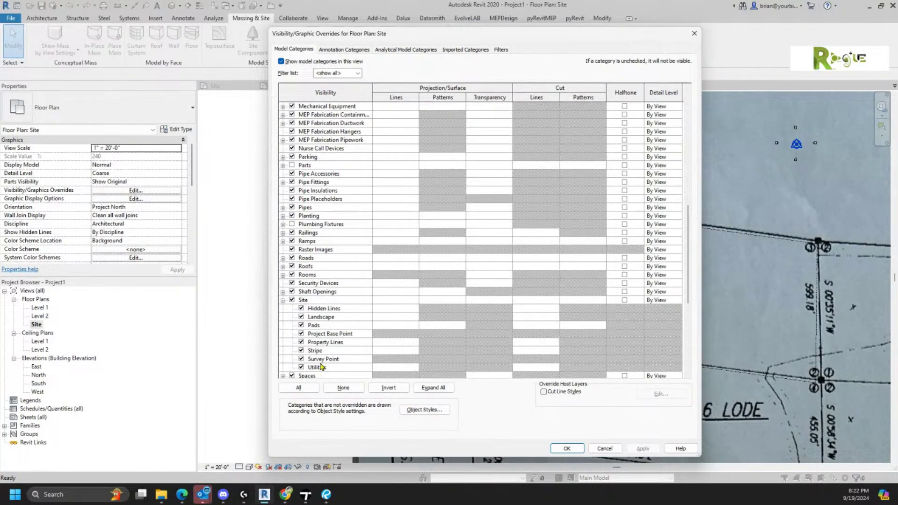
pyautogui.click(329, 342)
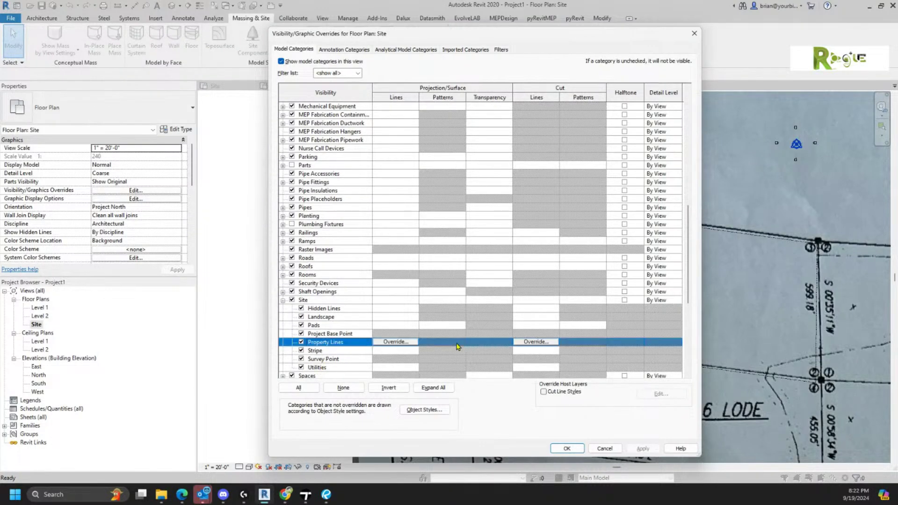
pyautogui.click(413, 343)
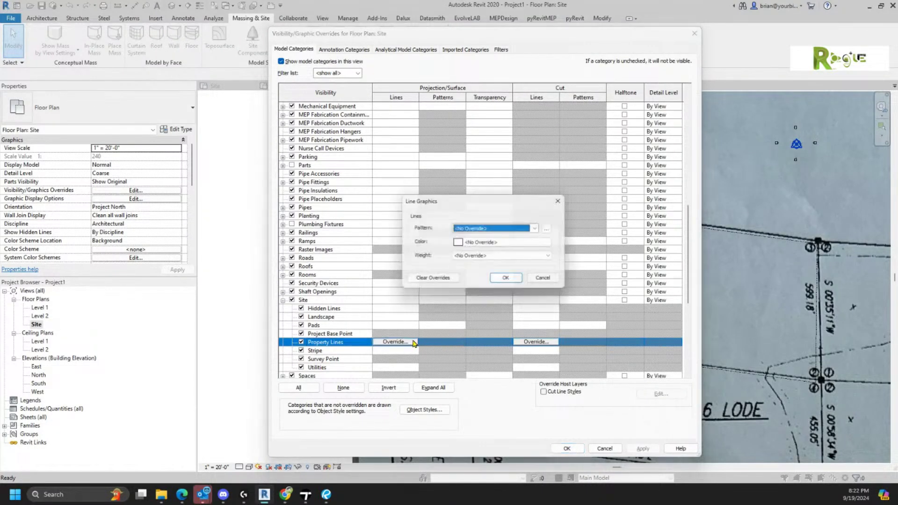
pyautogui.click(468, 243)
pyautogui.click(399, 189)
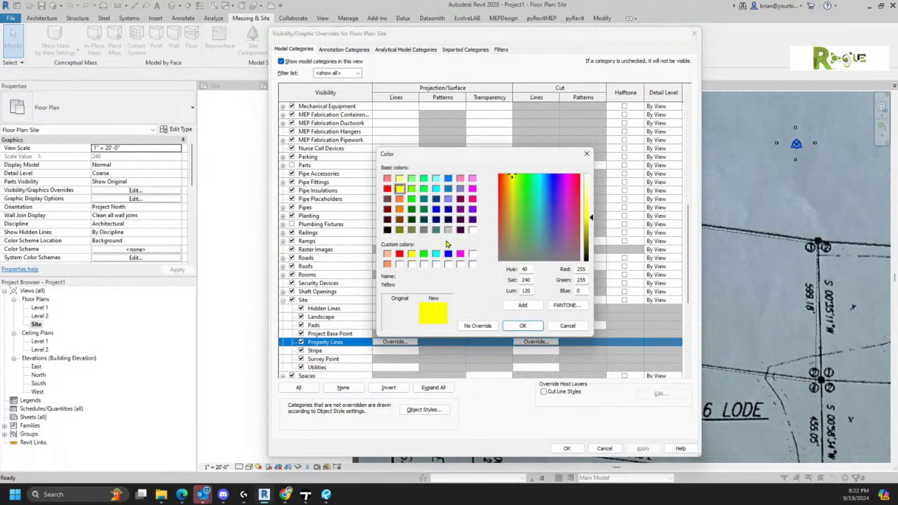
pyautogui.click(522, 326)
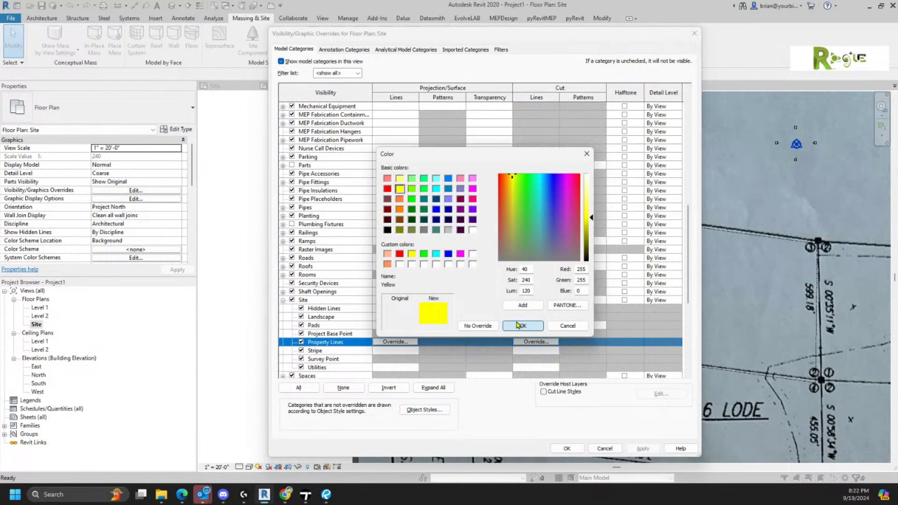
# - Set the property lines' override weight to 10 and apply the visibility overrides
pyautogui.click(470, 232)
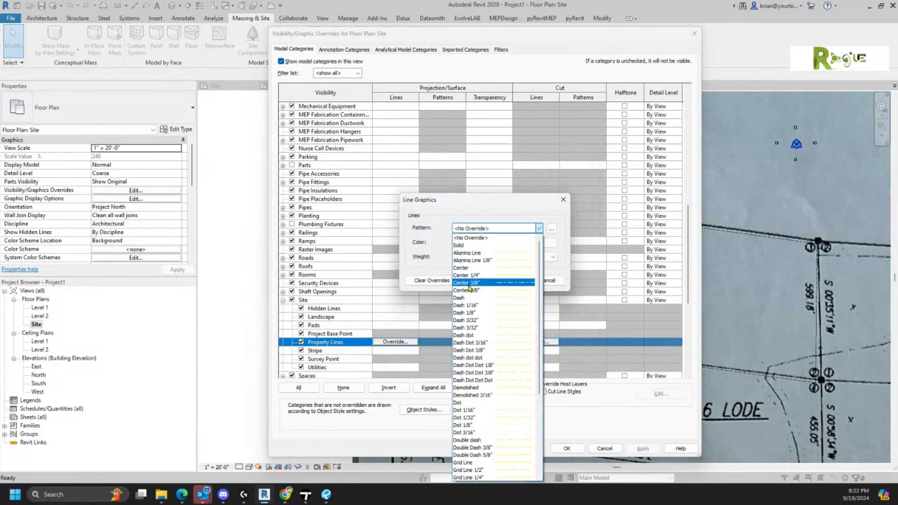
pyautogui.click(472, 231)
pyautogui.click(470, 244)
pyautogui.click(517, 322)
pyautogui.click(483, 257)
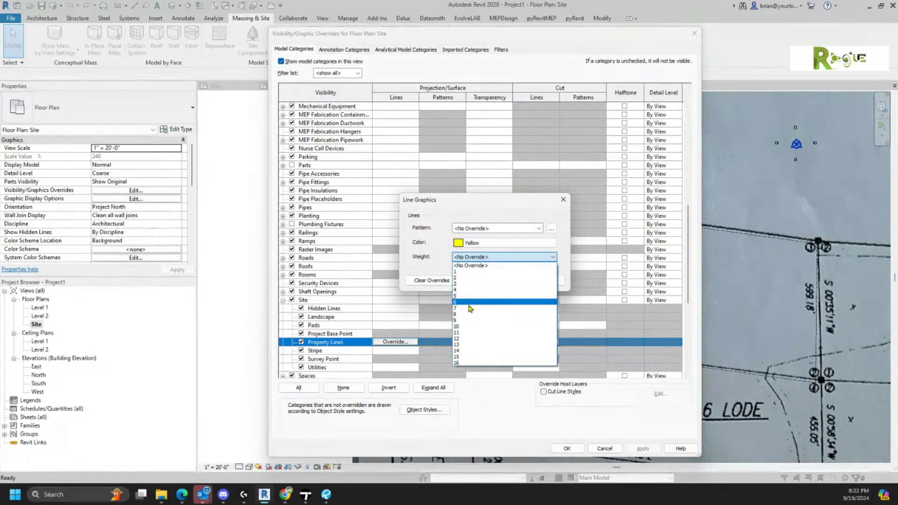
pyautogui.click(465, 326)
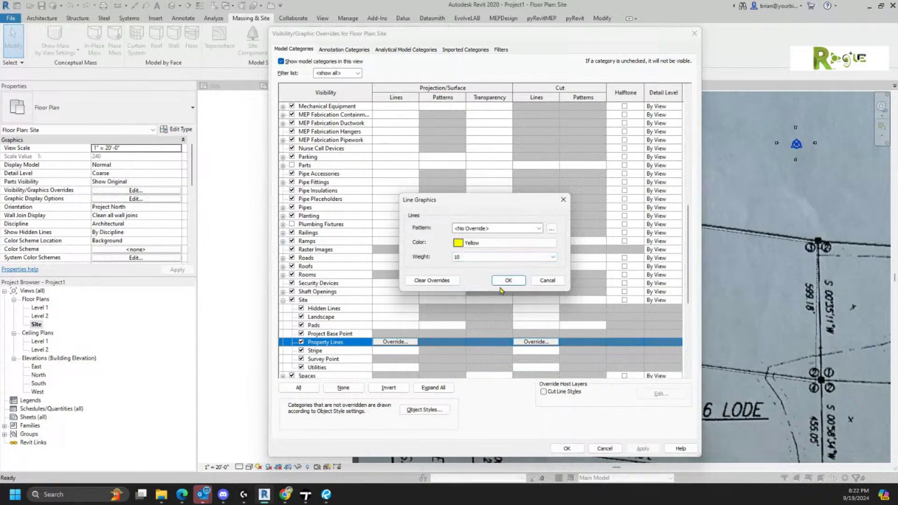
pyautogui.click(510, 280)
pyautogui.click(559, 449)
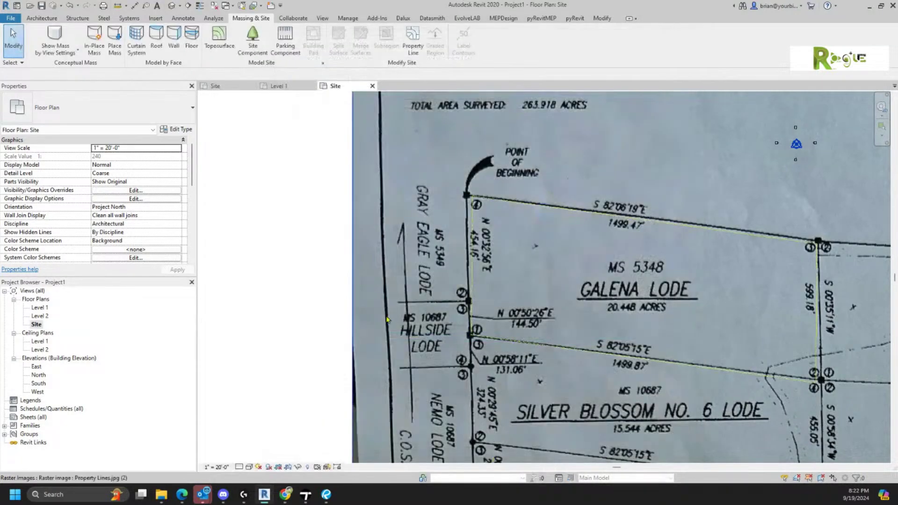
pyautogui.scroll(3, 620, 321)
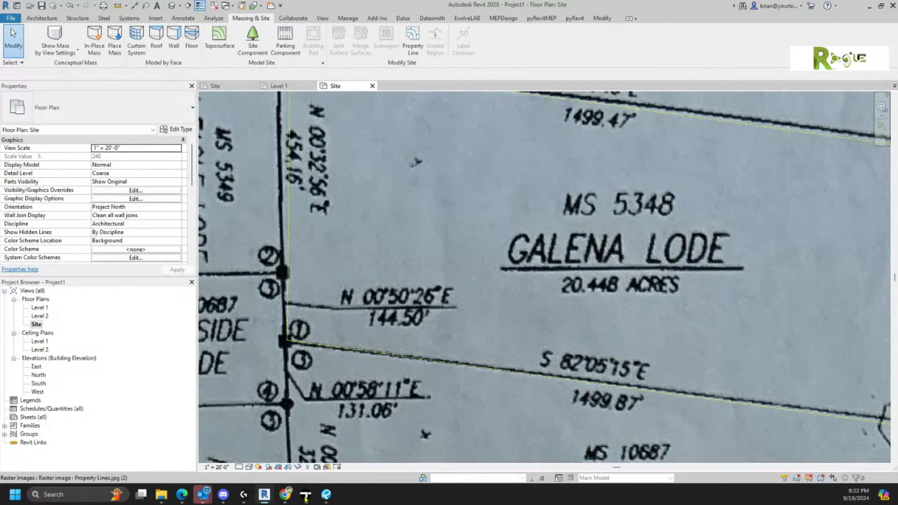
pyautogui.moveTo(321, 475)
# - Set the Site view scale to 1" = 100'-0", turn off Thin Lines, then switch to Broken Spoke-Site
pyautogui.click(221, 468)
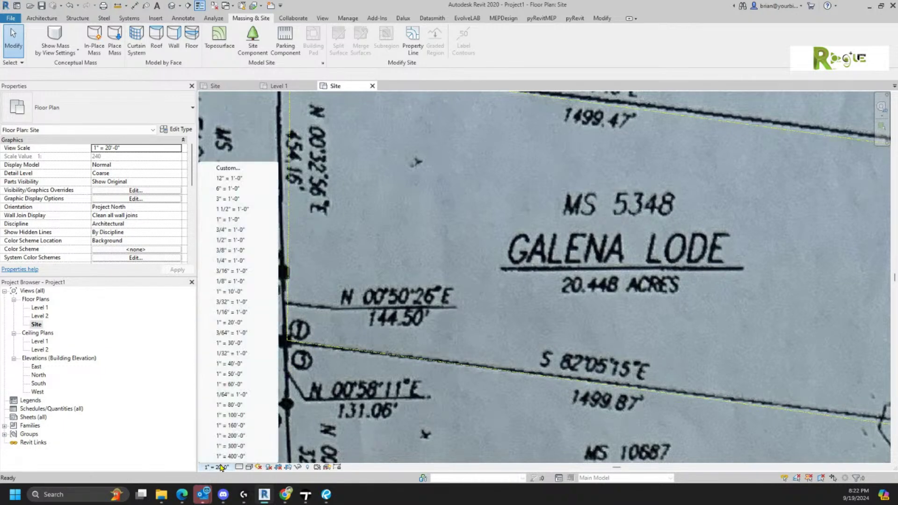
pyautogui.click(236, 416)
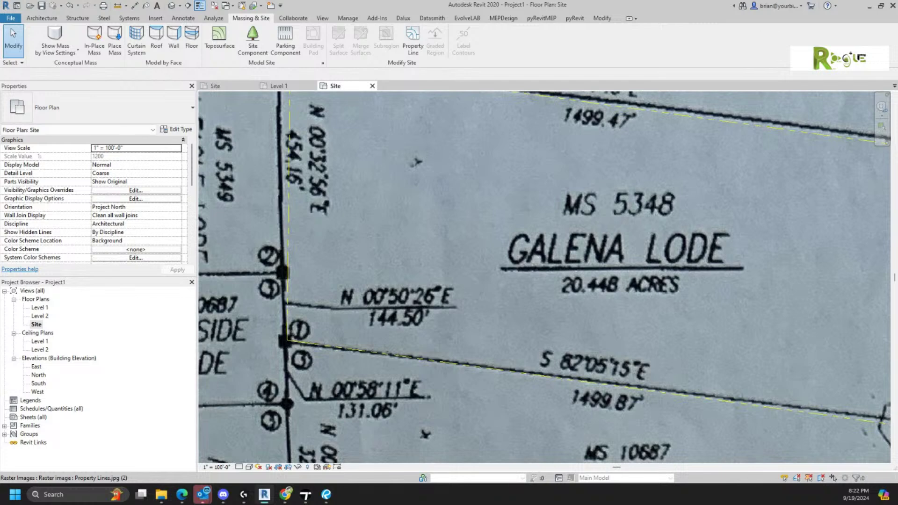
pyautogui.click(200, 6)
pyautogui.moveTo(414, 230); pyautogui.dragTo(429, 280, button='middle')
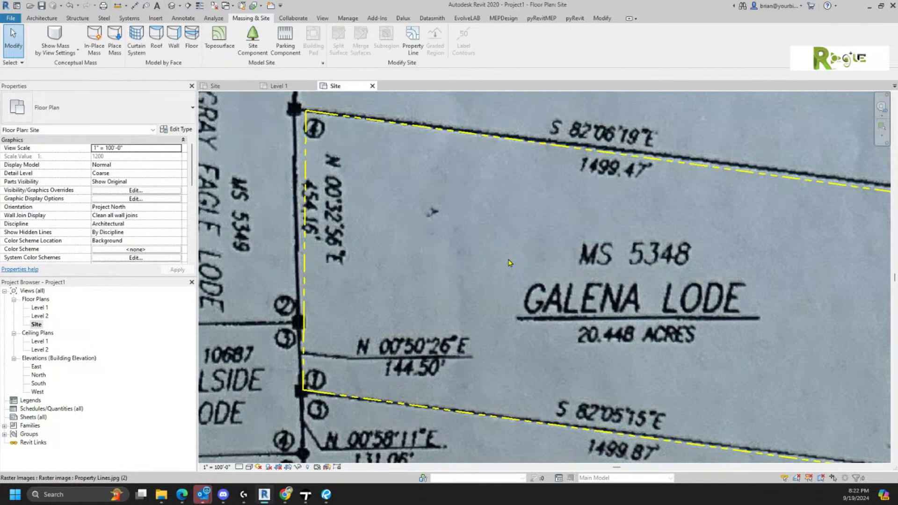
pyautogui.scroll(-2, 513, 276)
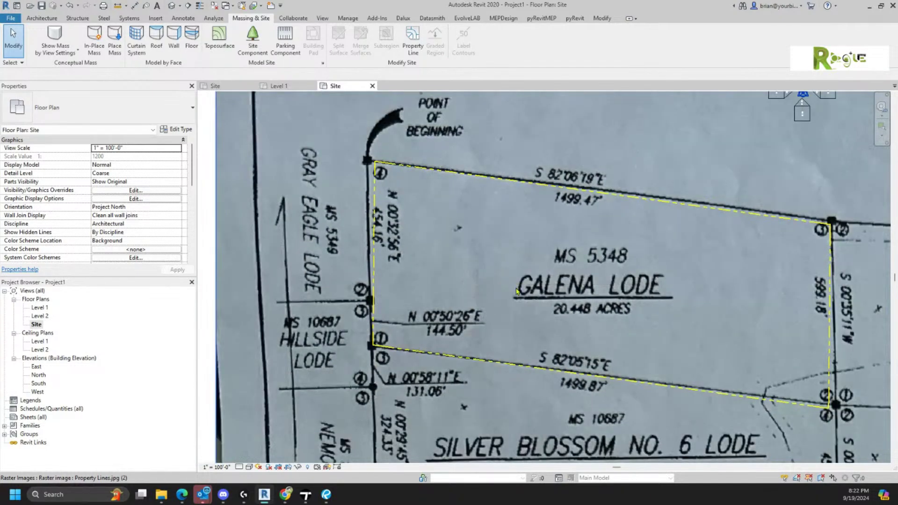
pyautogui.scroll(-1, 516, 291)
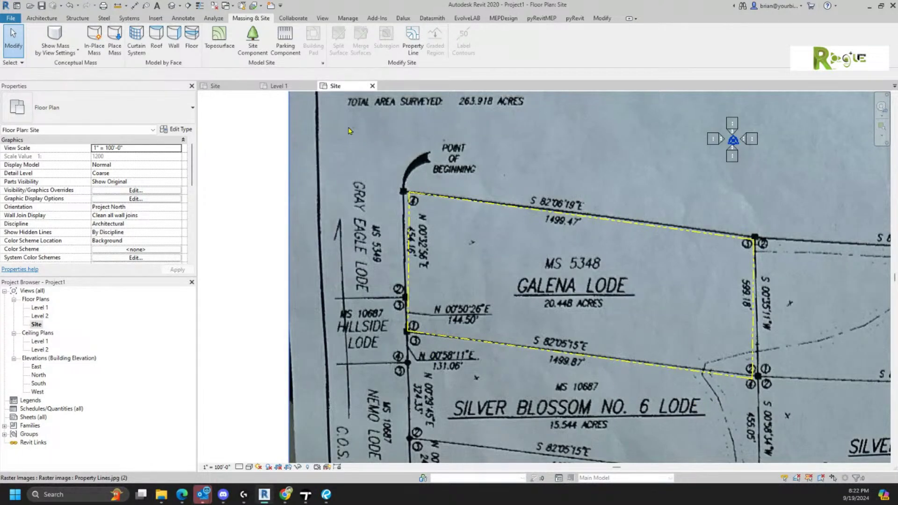
pyautogui.click(216, 87)
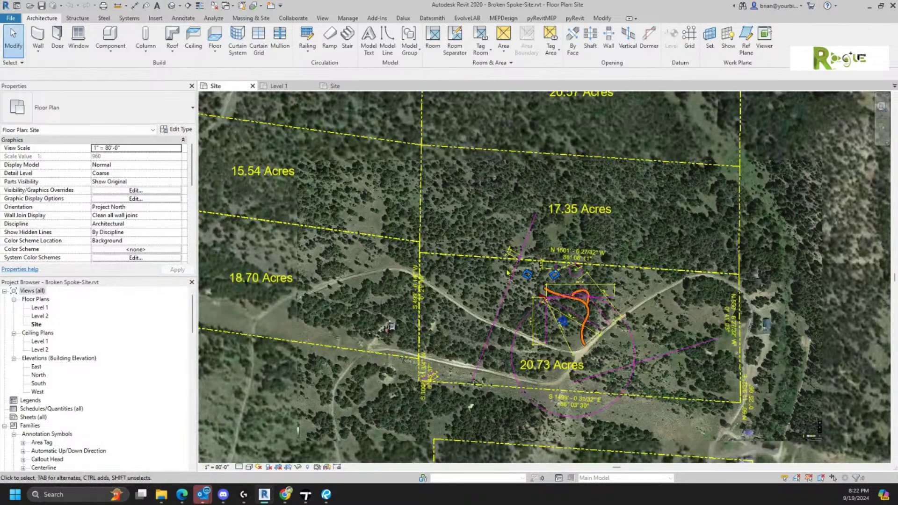
# - View the upper acreage-tagged parcels in Broken Spoke-Site, then return to Project1's Site plan on Galena Lode
pyautogui.scroll(-2, 508, 272)
pyautogui.moveTo(517, 192); pyautogui.dragTo(600, 310, button='middle')
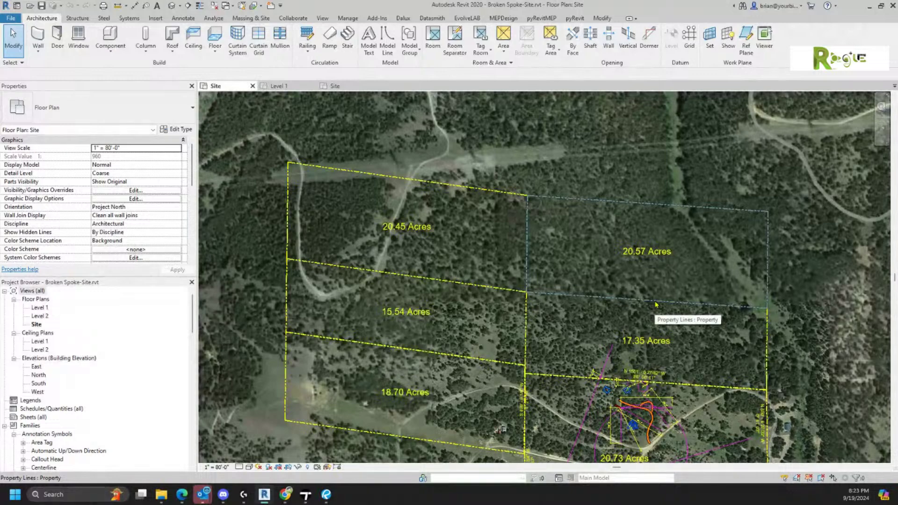
pyautogui.click(330, 86)
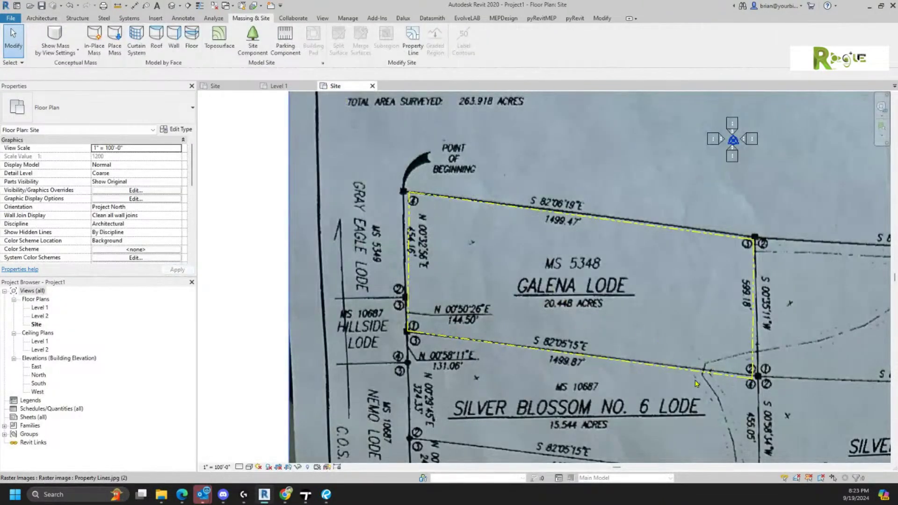
pyautogui.scroll(2, 696, 384)
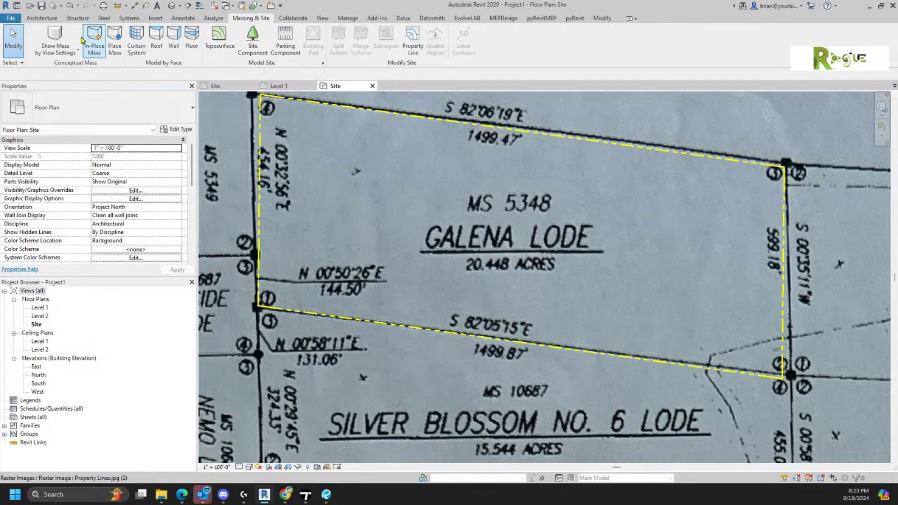
# - Create a new annotation family from Generic Annotation.rft and delete its instruction note
pyautogui.click(12, 19)
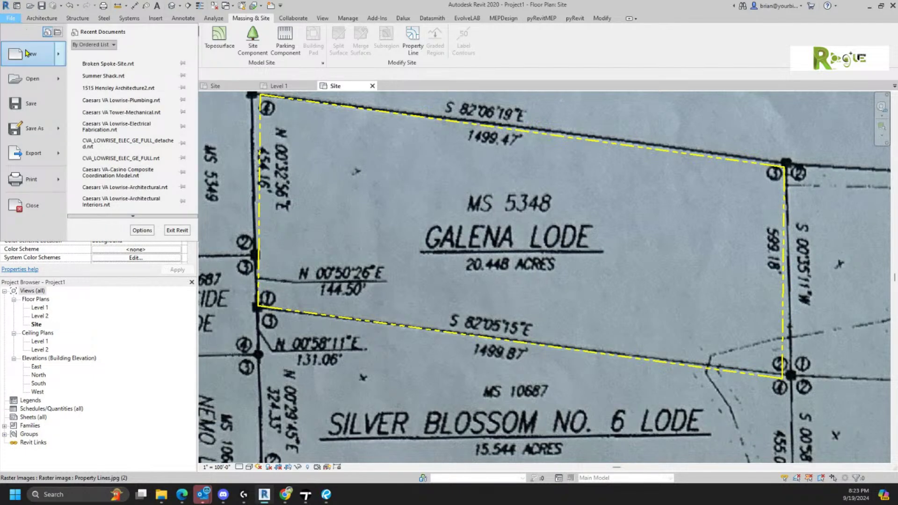
pyautogui.moveTo(28, 52)
pyautogui.click(137, 169)
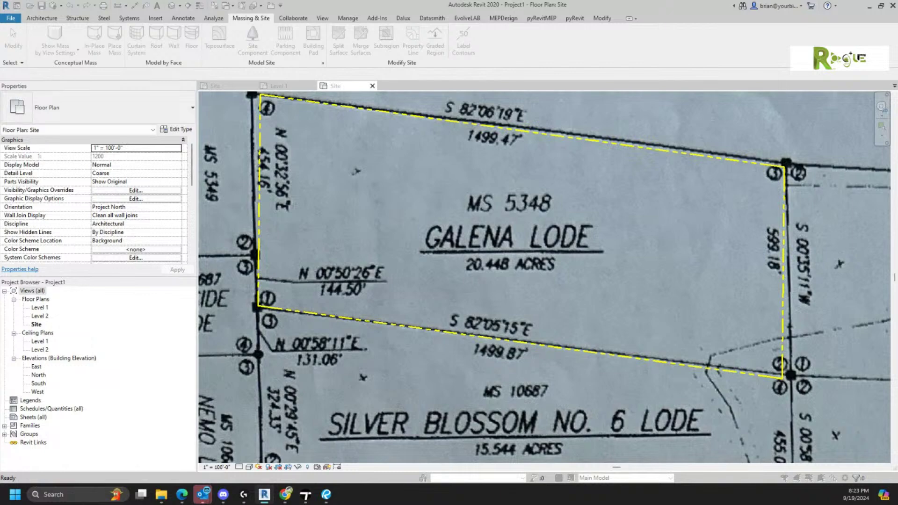
pyautogui.moveTo(773, 260)
pyautogui.mouseDown()
pyautogui.moveTo(596, 215)
pyautogui.moveTo(411, 70)
pyautogui.moveTo(396, 91)
pyautogui.moveTo(390, 85)
pyautogui.mouseUp()
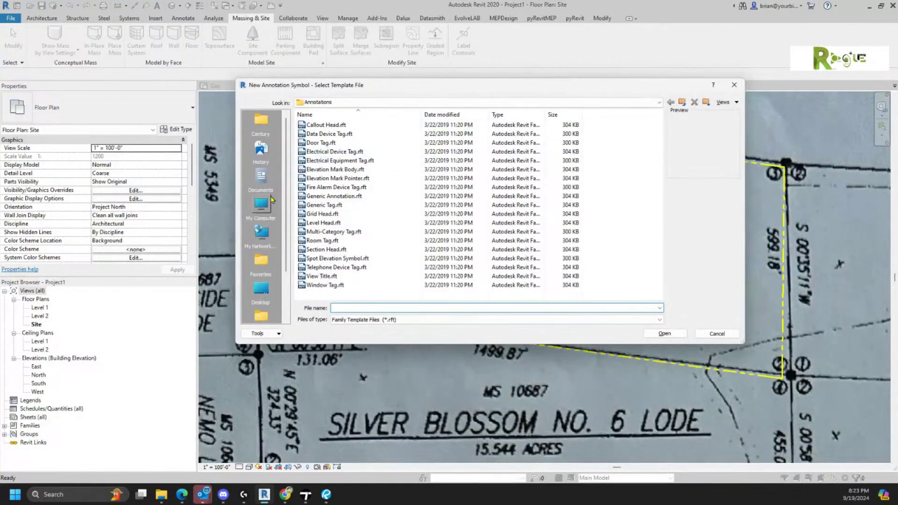
pyautogui.doubleClick(340, 199)
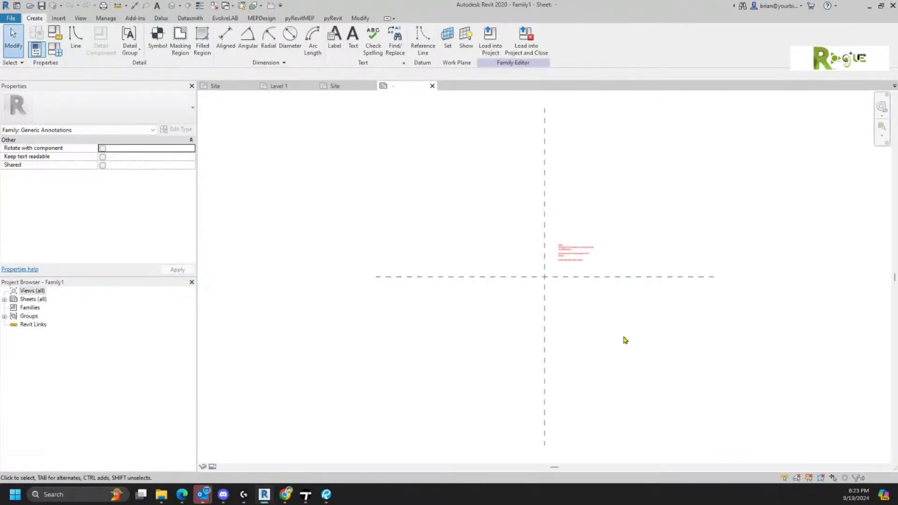
pyautogui.scroll(4, 568, 257)
pyautogui.click(566, 265)
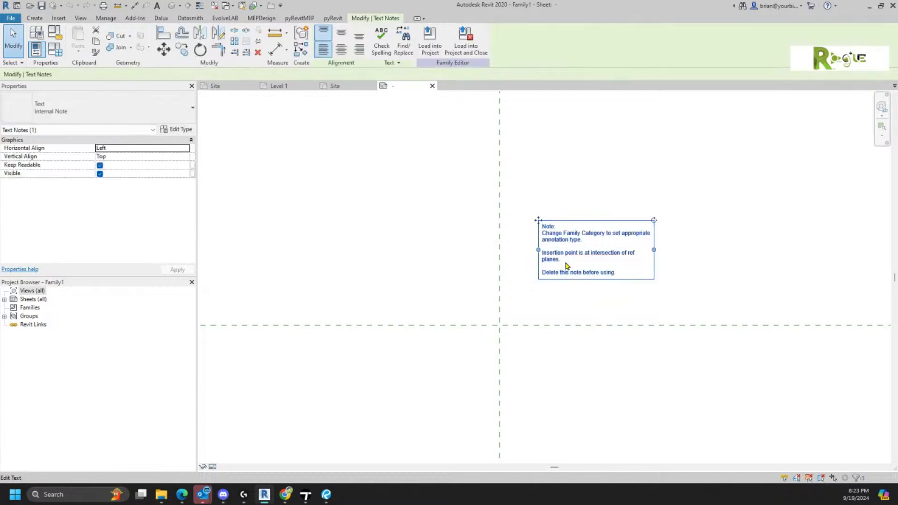
pyautogui.press('Delete')
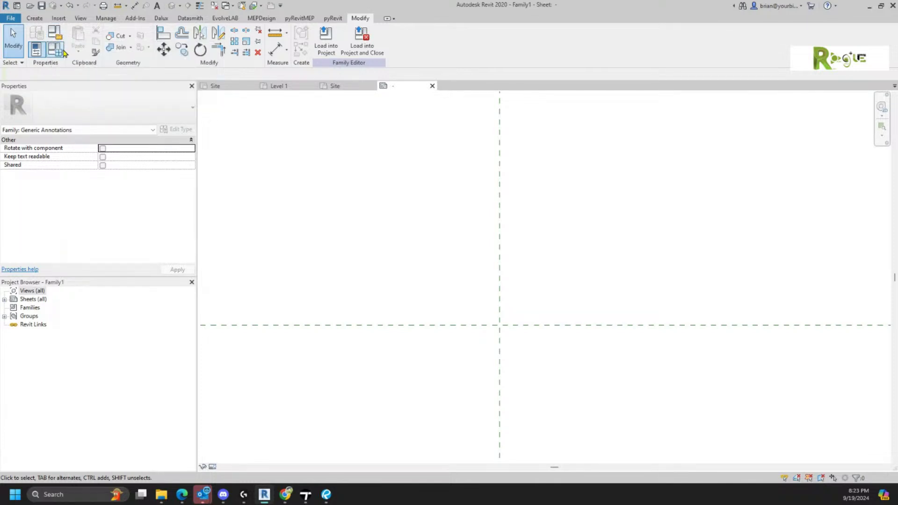
# - Open and cancel Family Types and a label placement, leaving the family without a label
pyautogui.click(59, 51)
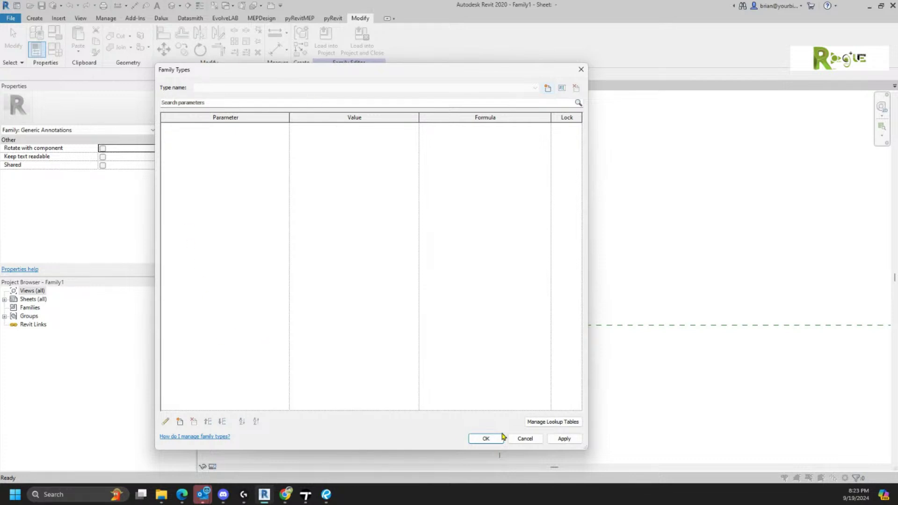
pyautogui.click(533, 439)
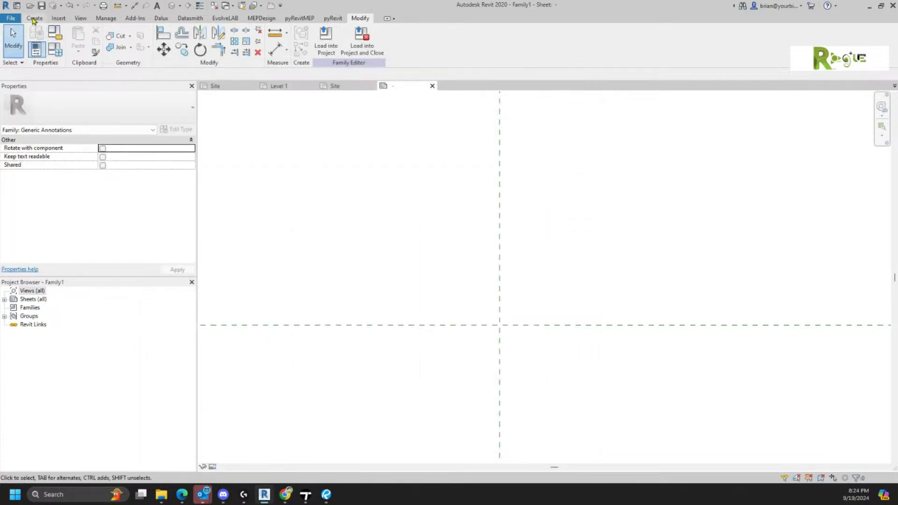
pyautogui.click(34, 18)
pyautogui.click(337, 37)
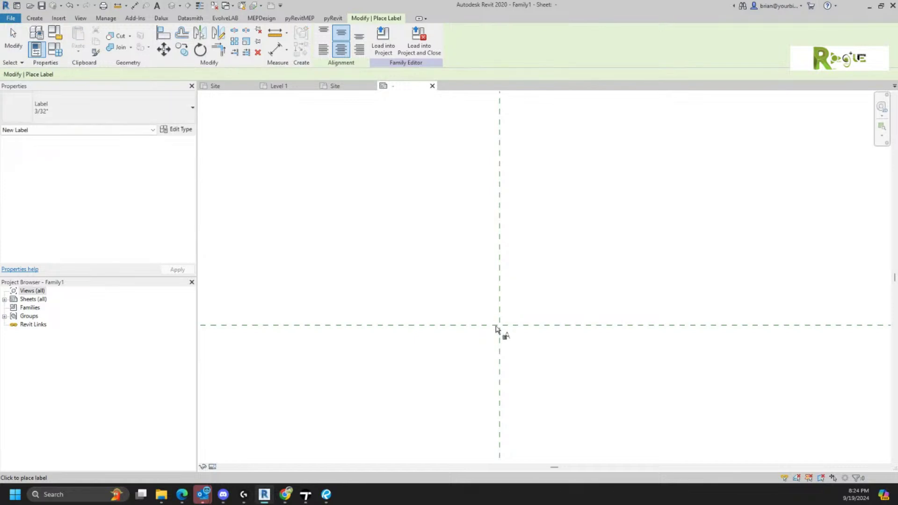
pyautogui.click(503, 329)
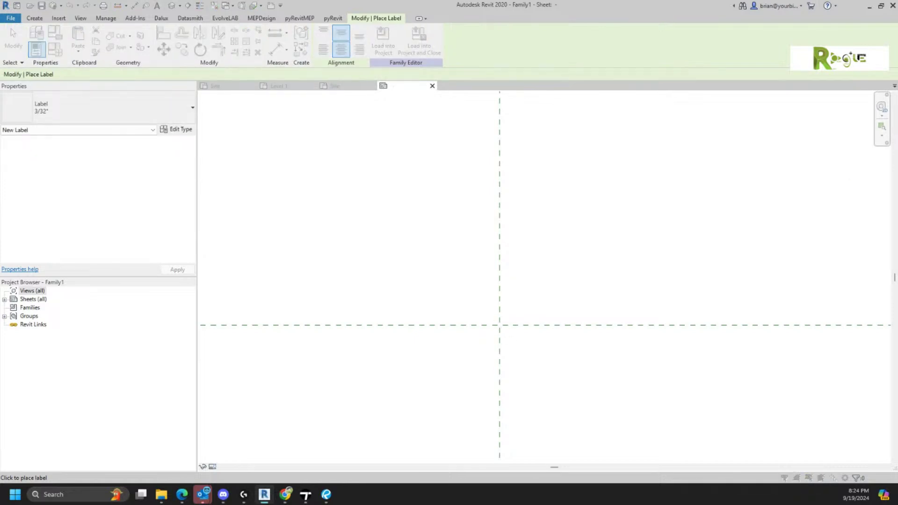
pyautogui.moveTo(511, 367); pyautogui.dragTo(404, 113)
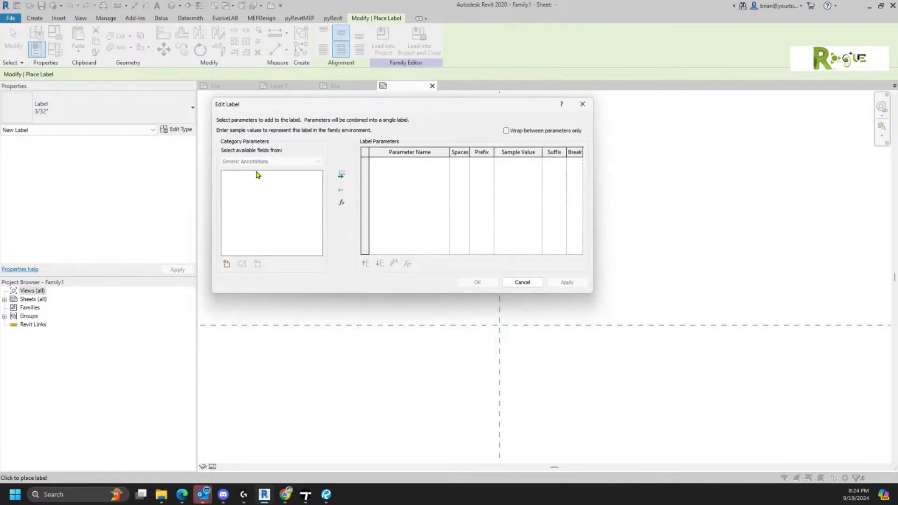
pyautogui.click(522, 283)
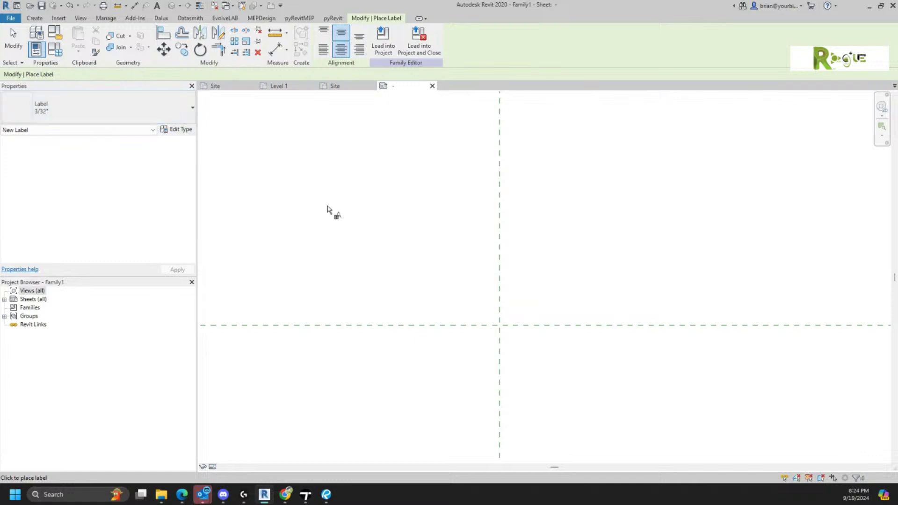
pyautogui.press('Escape')
# - Set the family category to Property Line Segment Tags
pyautogui.click(59, 31)
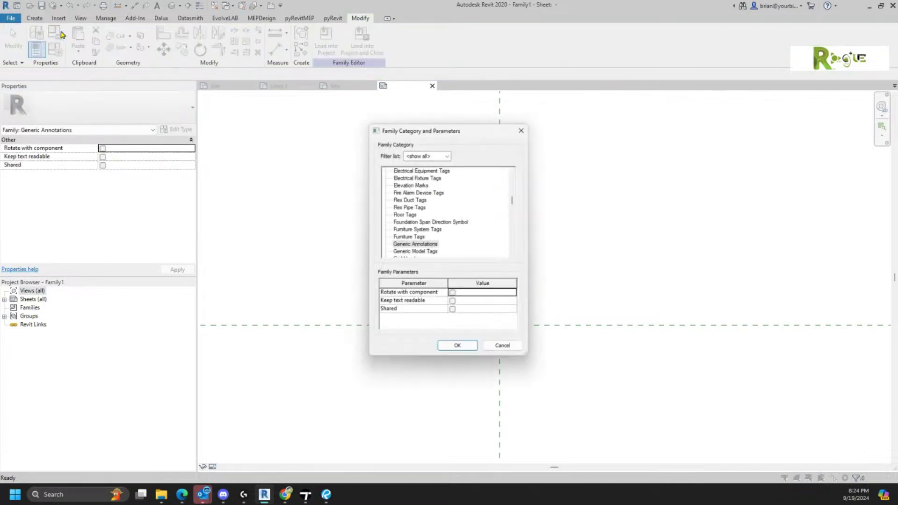
pyautogui.scroll(-7, 462, 233)
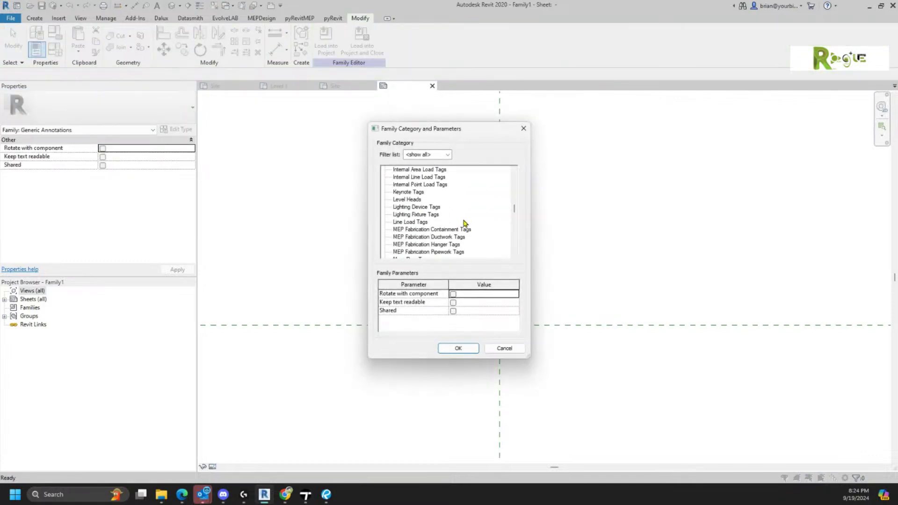
pyautogui.scroll(-4, 461, 229)
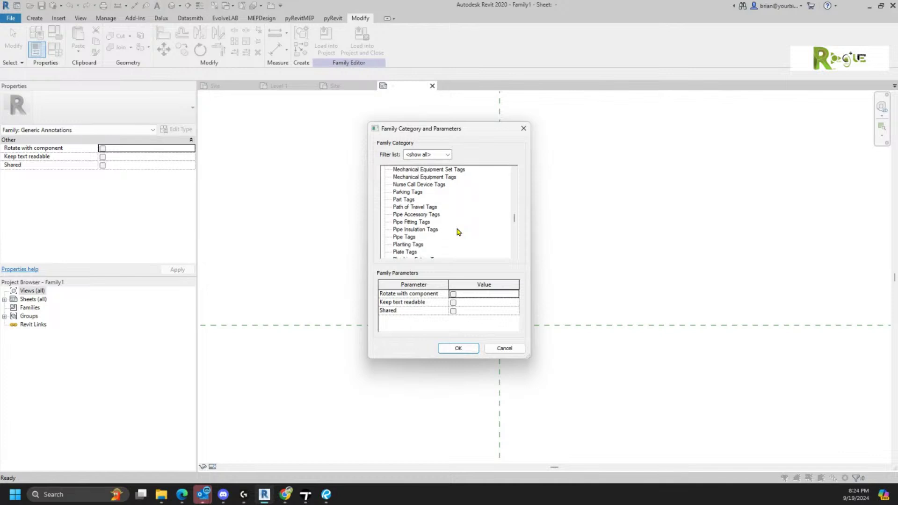
pyautogui.scroll(-1, 457, 235)
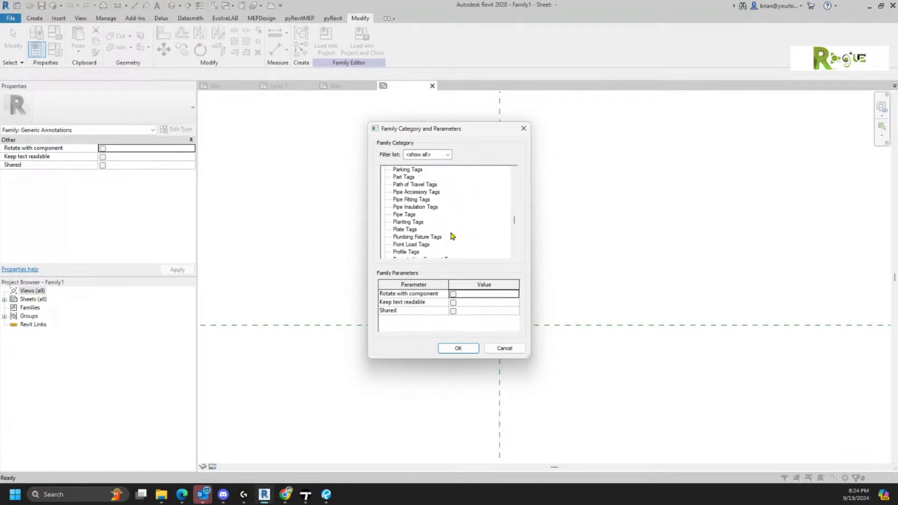
pyautogui.scroll(-3, 453, 237)
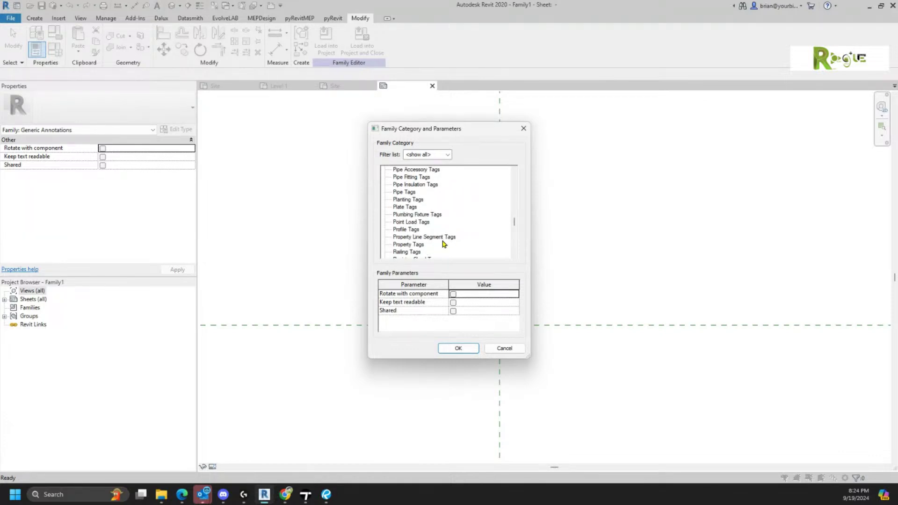
pyautogui.click(425, 237)
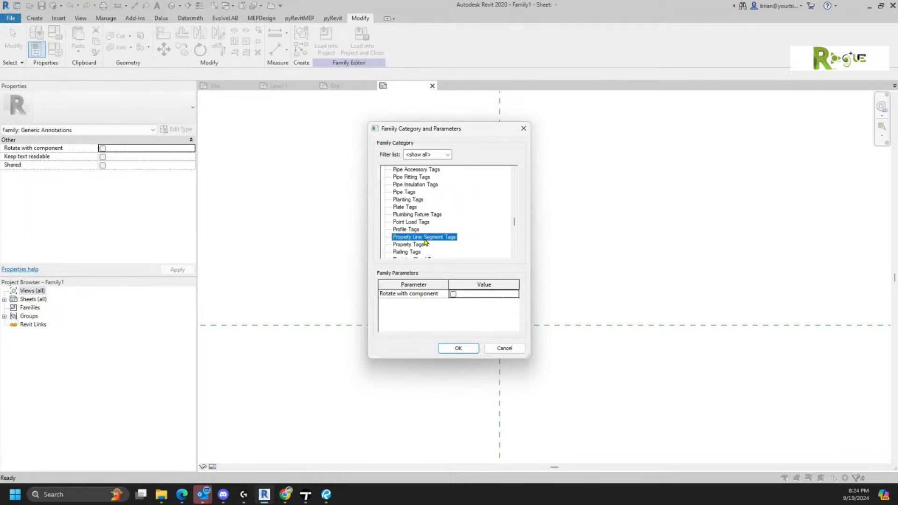
pyautogui.click(458, 348)
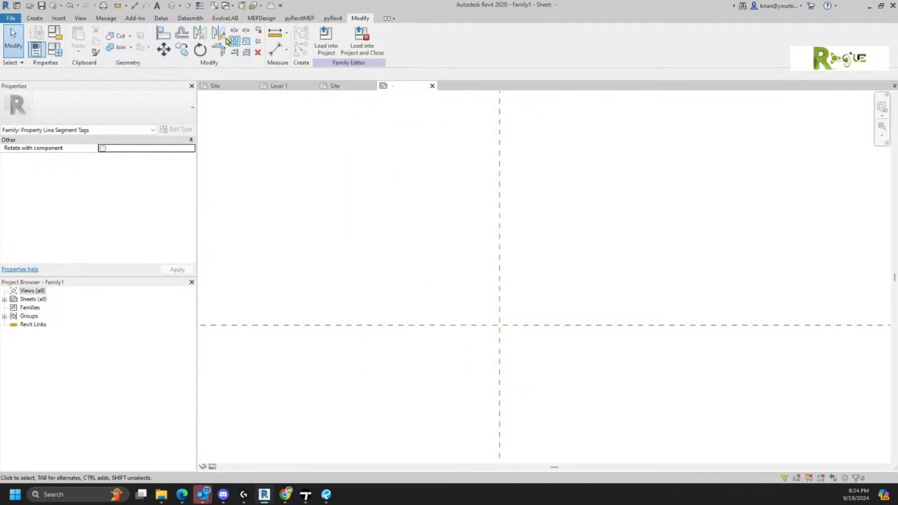
# - Place a label at the planes' crossing showing Bearing above Distance on two lines, and widen it
pyautogui.click(36, 19)
pyautogui.click(335, 40)
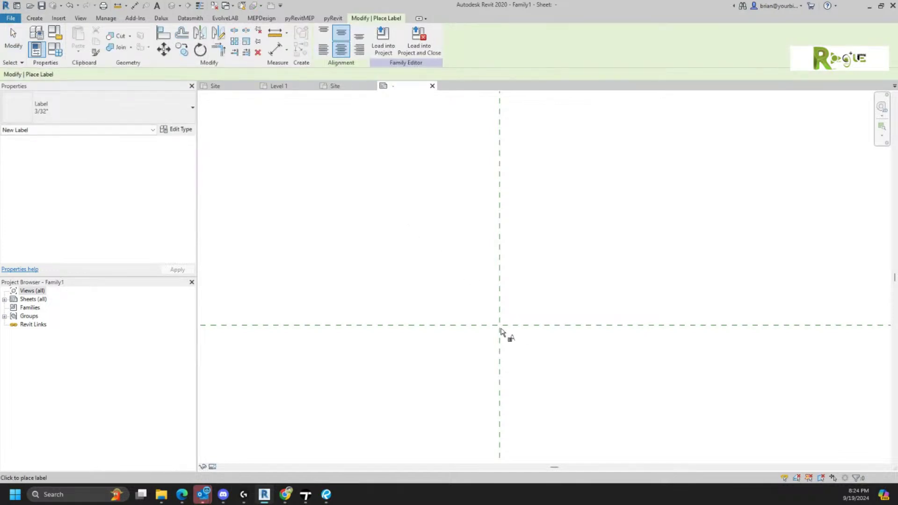
pyautogui.click(502, 329)
pyautogui.scroll(-3, 281, 210)
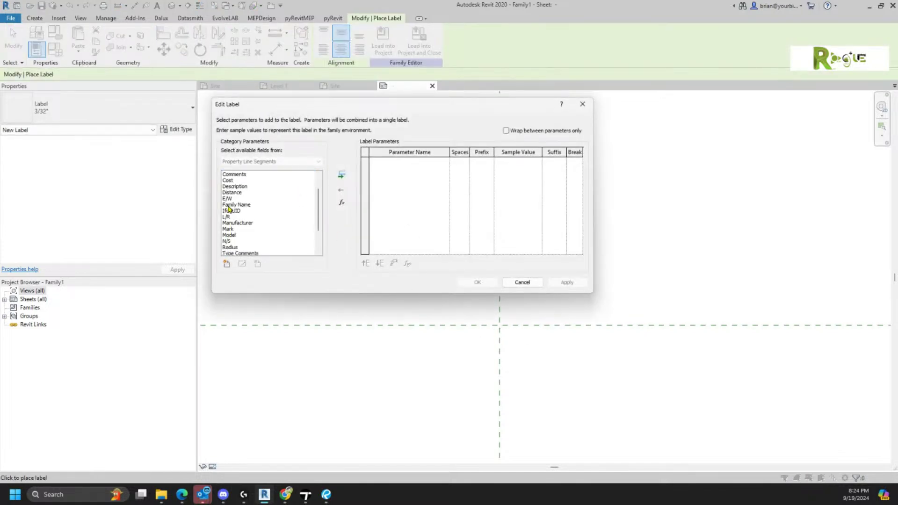
pyautogui.scroll(3, 237, 241)
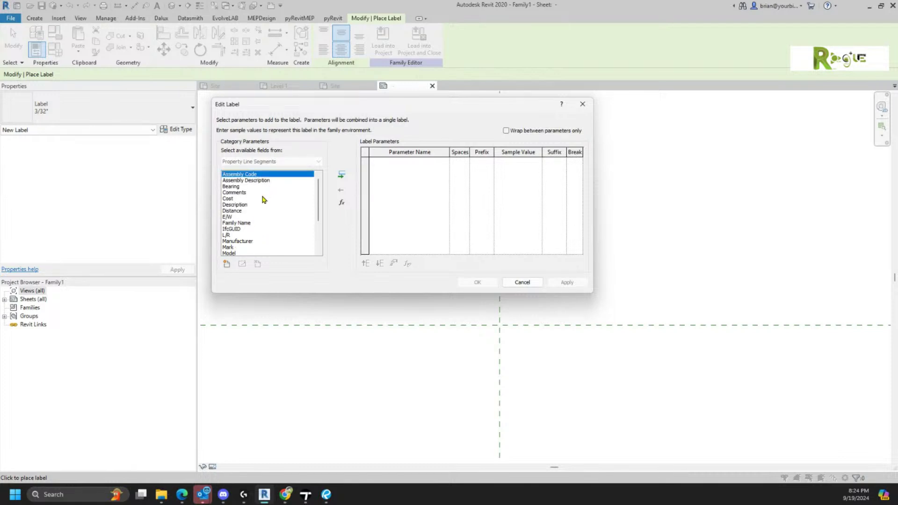
pyautogui.scroll(-2, 269, 199)
pyautogui.scroll(2, 275, 201)
pyautogui.doubleClick(231, 187)
pyautogui.scroll(-3, 301, 204)
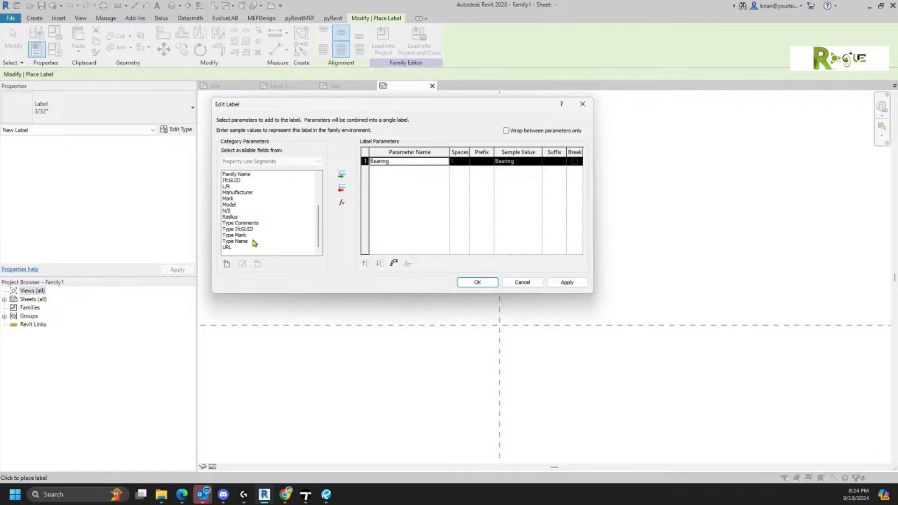
pyautogui.scroll(2, 246, 251)
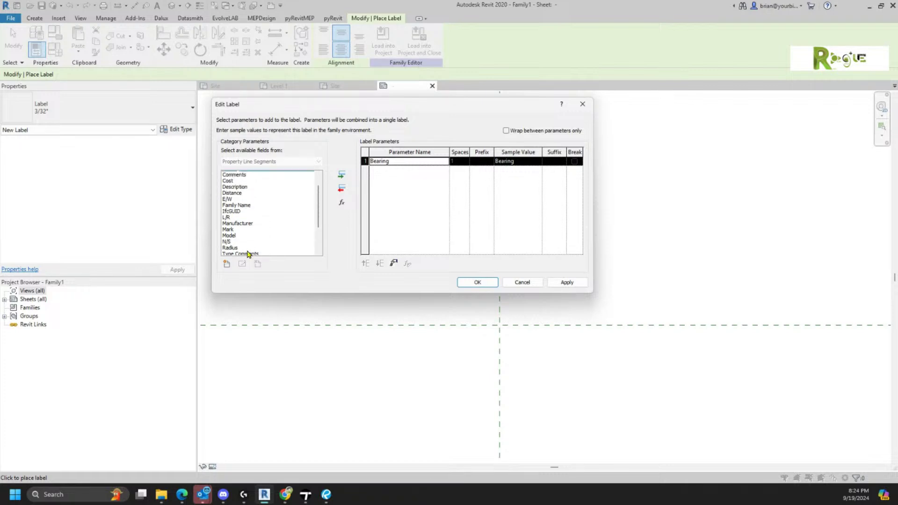
pyautogui.doubleClick(234, 199)
pyautogui.click(574, 161)
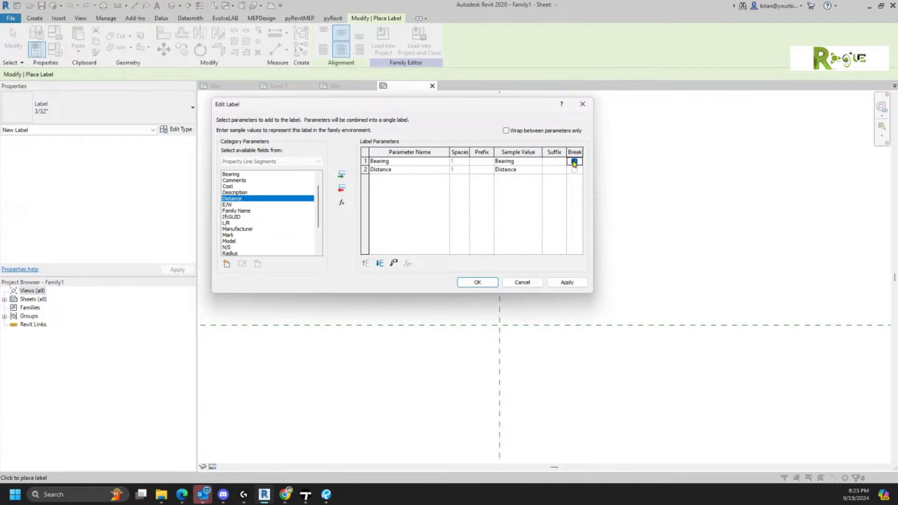
pyautogui.click(482, 282)
pyautogui.moveTo(453, 328); pyautogui.dragTo(408, 328)
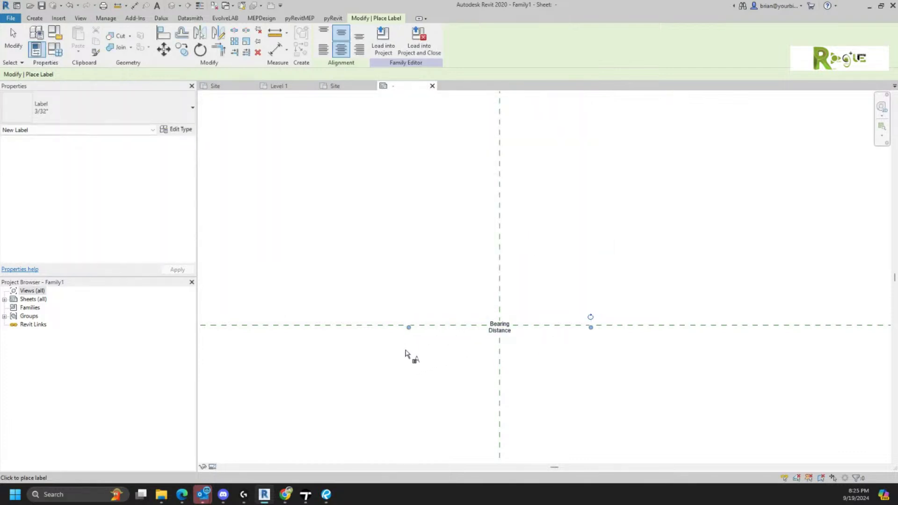
pyautogui.click(381, 46)
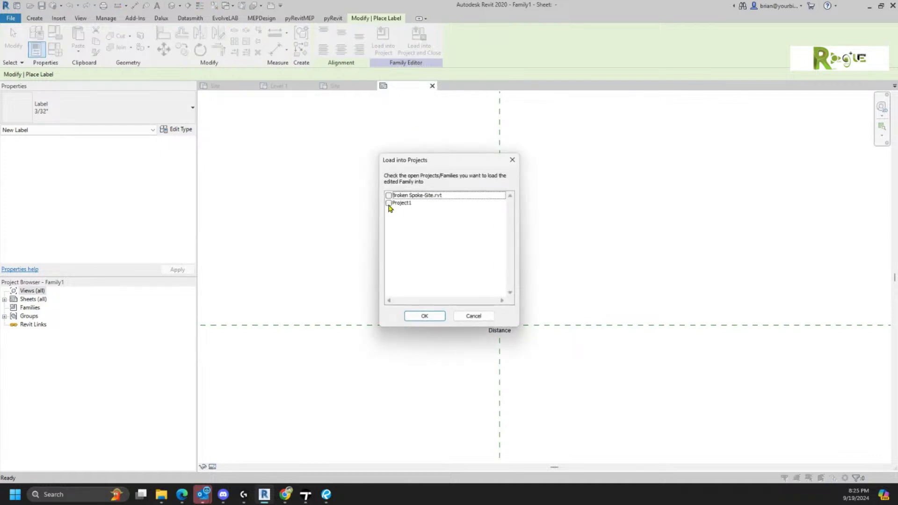
# - Load Family1 into Project1 and tag the lower S 82°05'15"E boundary, reading 1499' - 10 7/16"
pyautogui.click(389, 203)
pyautogui.click(433, 318)
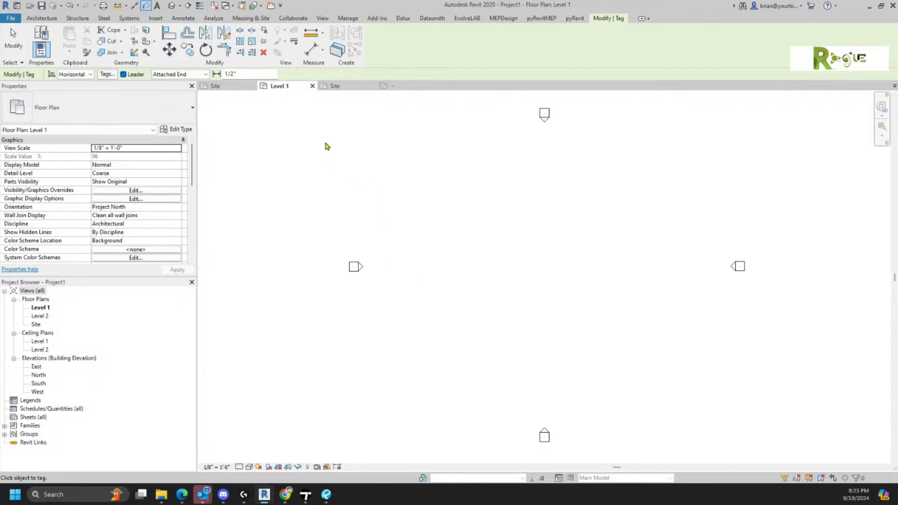
pyautogui.click(335, 85)
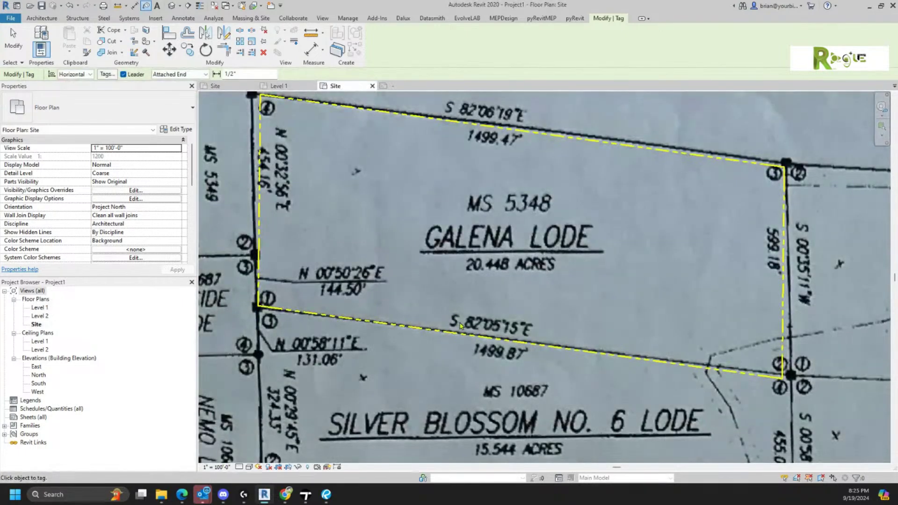
pyautogui.scroll(5, 463, 325)
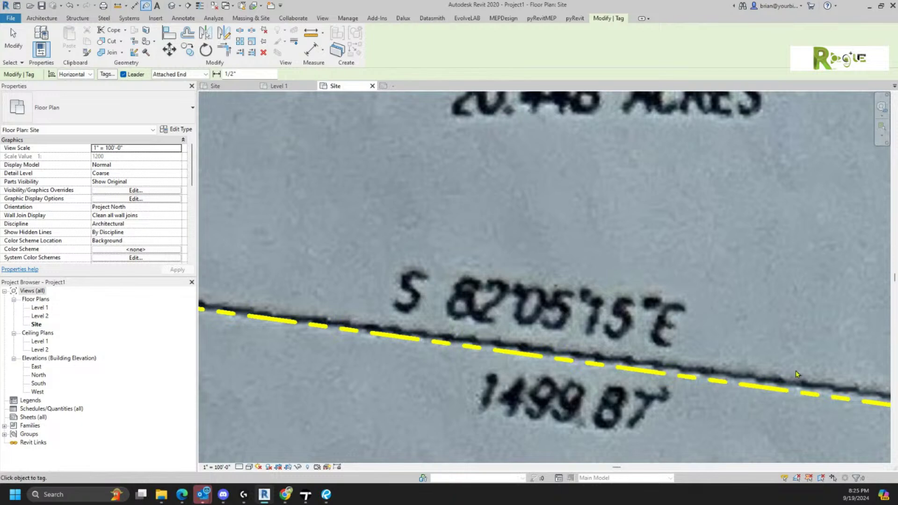
pyautogui.click(788, 390)
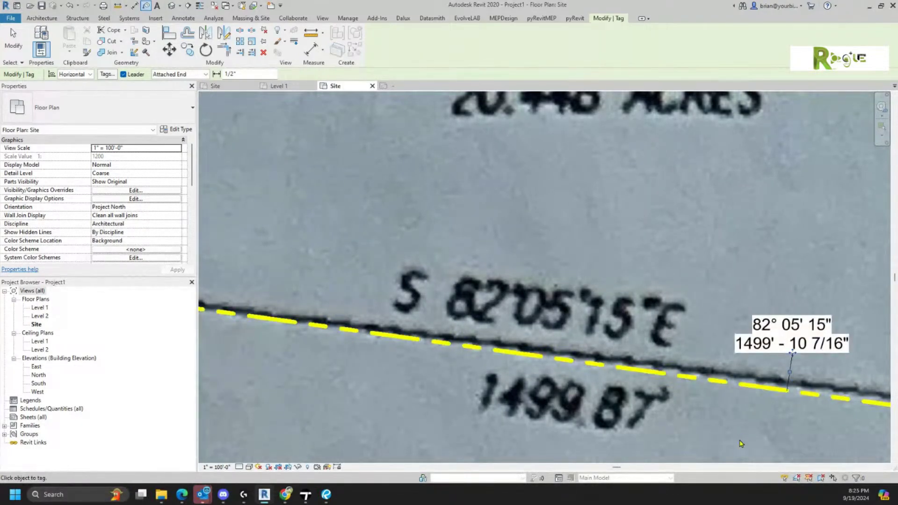
pyautogui.press('Escape')
pyautogui.press('Escape')
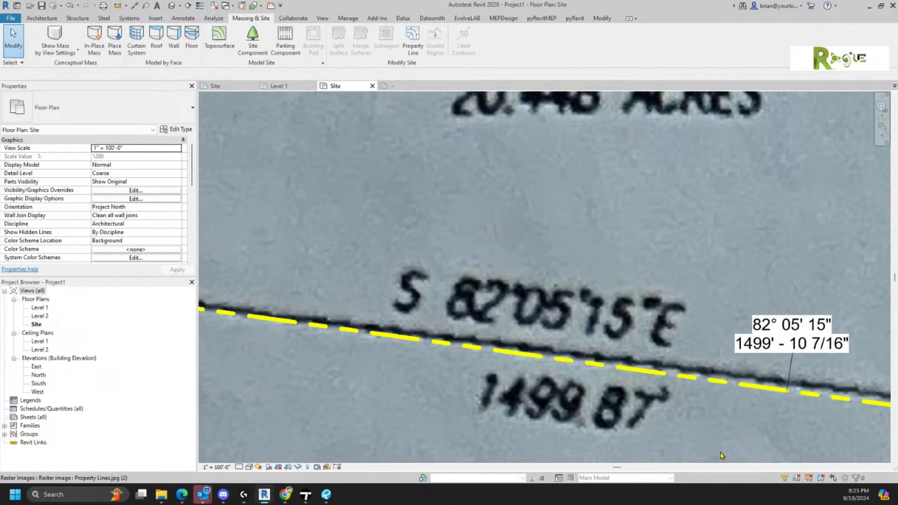
pyautogui.scroll(1, 827, 414)
pyautogui.moveTo(827, 414); pyautogui.dragTo(754, 367, button='middle')
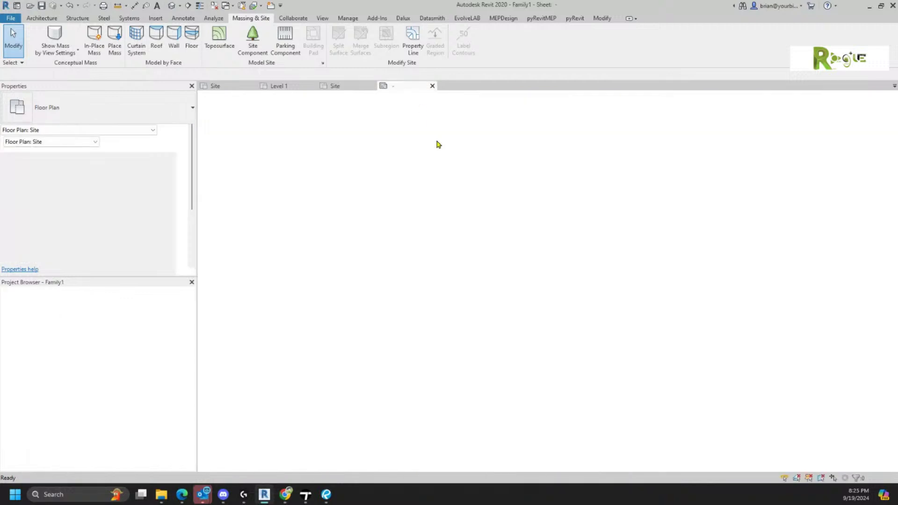
# - Add E/W to the tag label above Distance, moving the line break from Bearing to E/W
pyautogui.press('Escape')
pyautogui.click(487, 345)
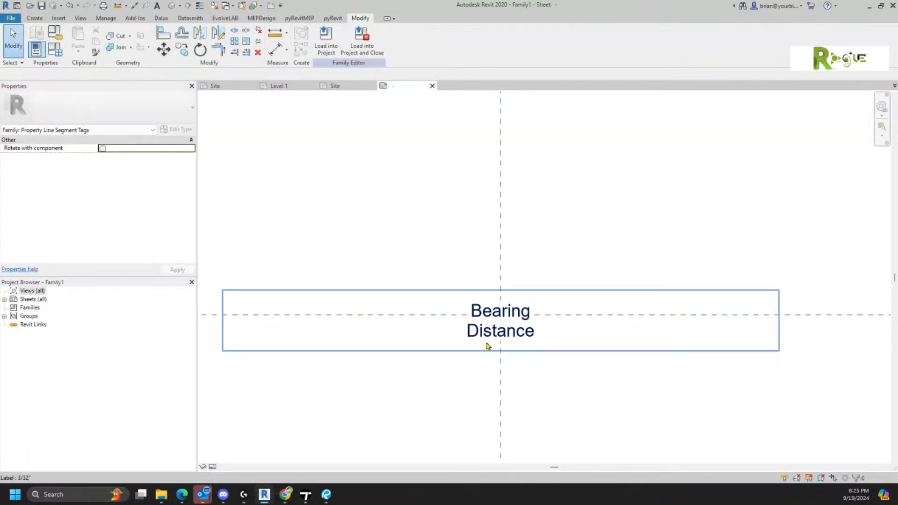
pyautogui.click(187, 131)
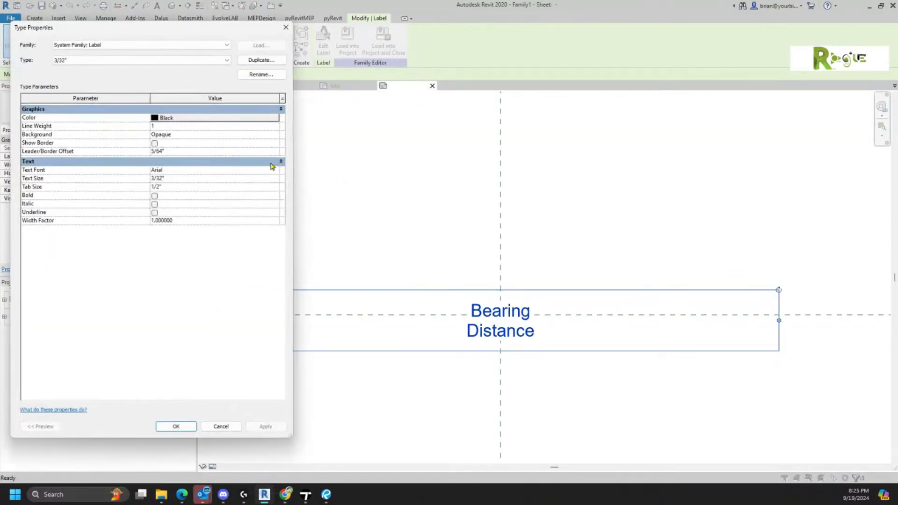
pyautogui.press('Escape')
pyautogui.click(323, 42)
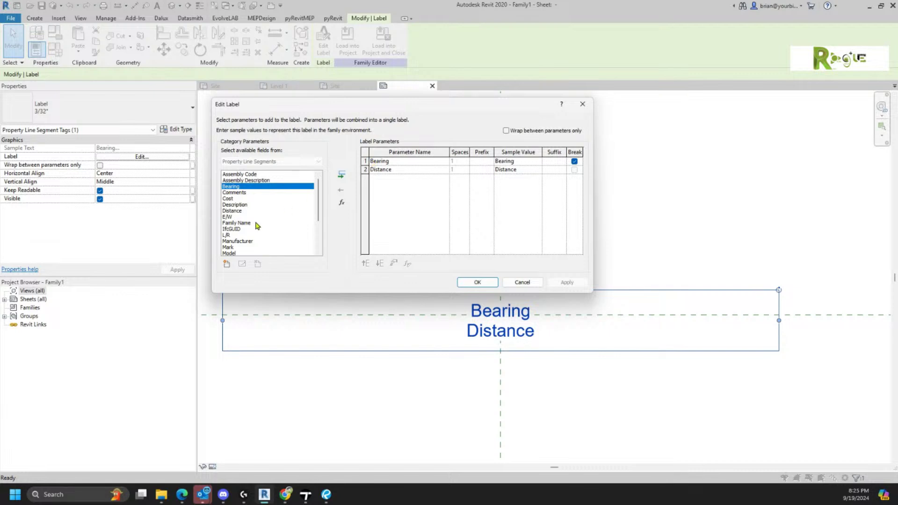
pyautogui.doubleClick(230, 217)
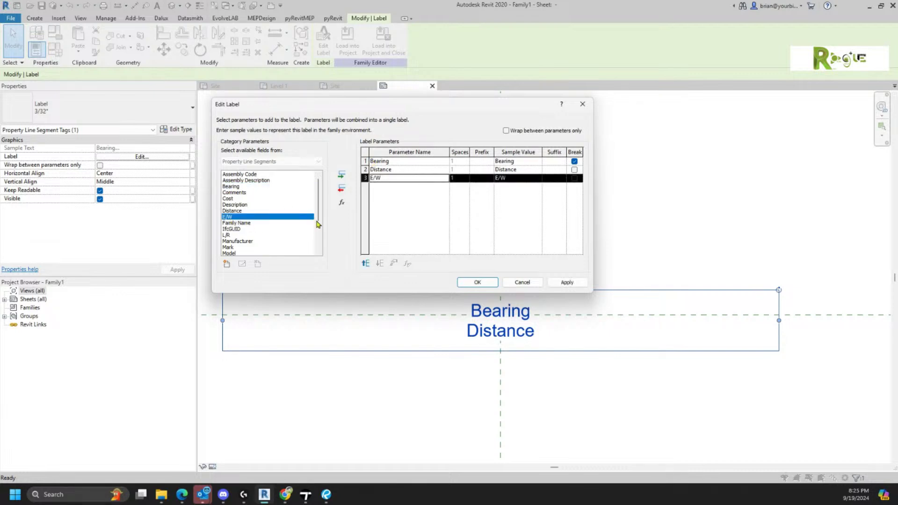
pyautogui.click(366, 264)
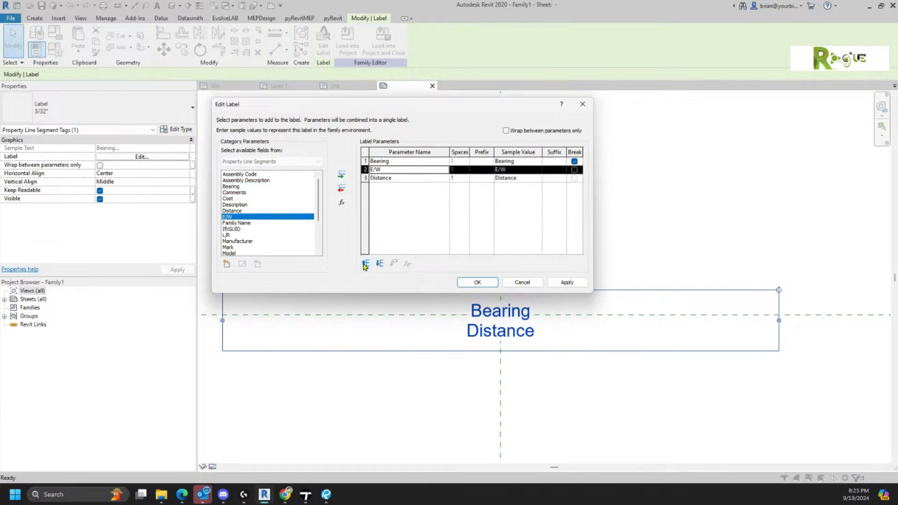
pyautogui.click(572, 171)
pyautogui.click(574, 162)
# - Add N/S at the start of the label so it reads N/S Bearing E/W, then load into Project1
pyautogui.scroll(-3, 276, 215)
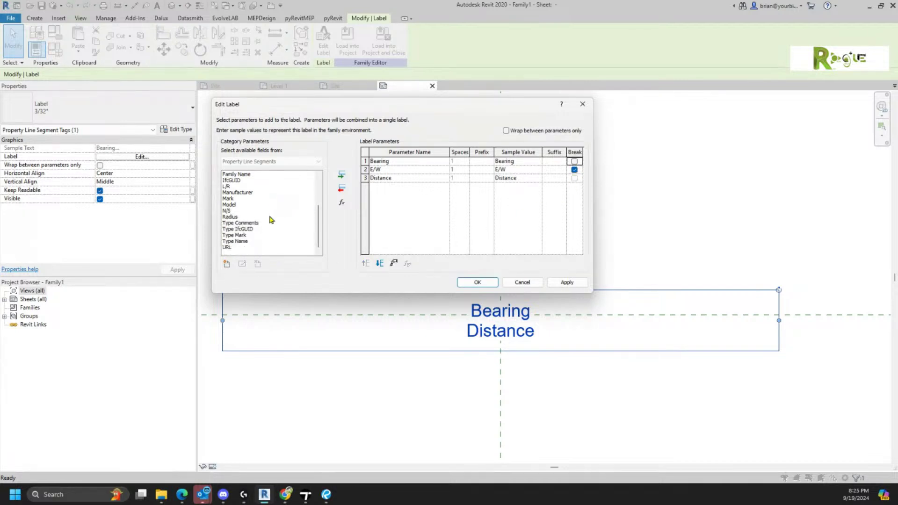
pyautogui.doubleClick(228, 212)
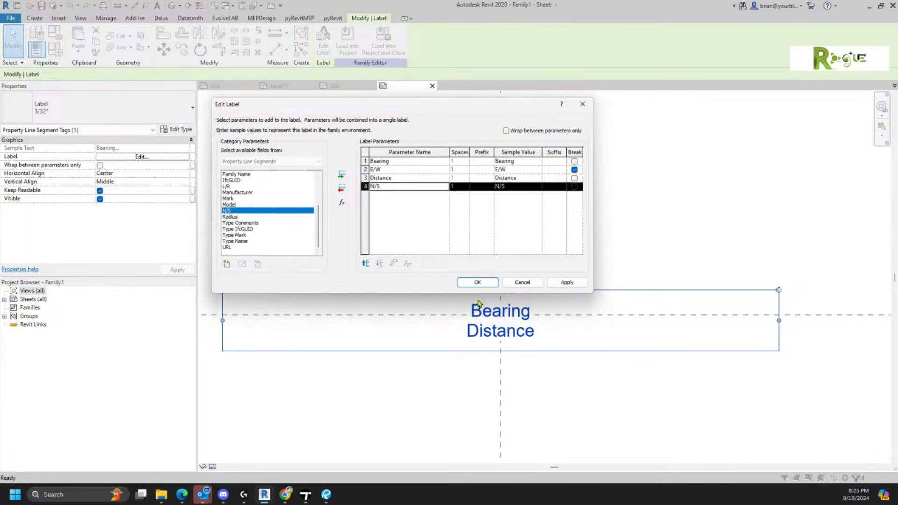
pyautogui.click(366, 264)
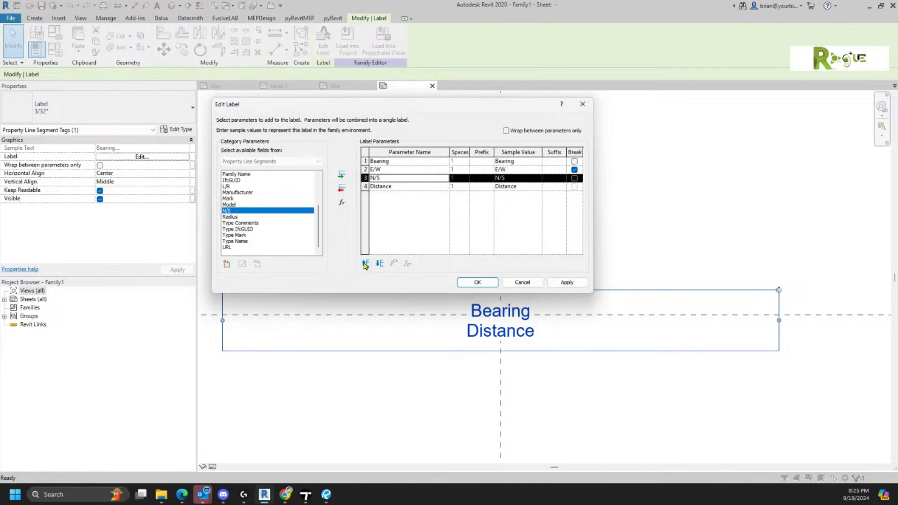
pyautogui.click(366, 264)
pyautogui.click(366, 264)
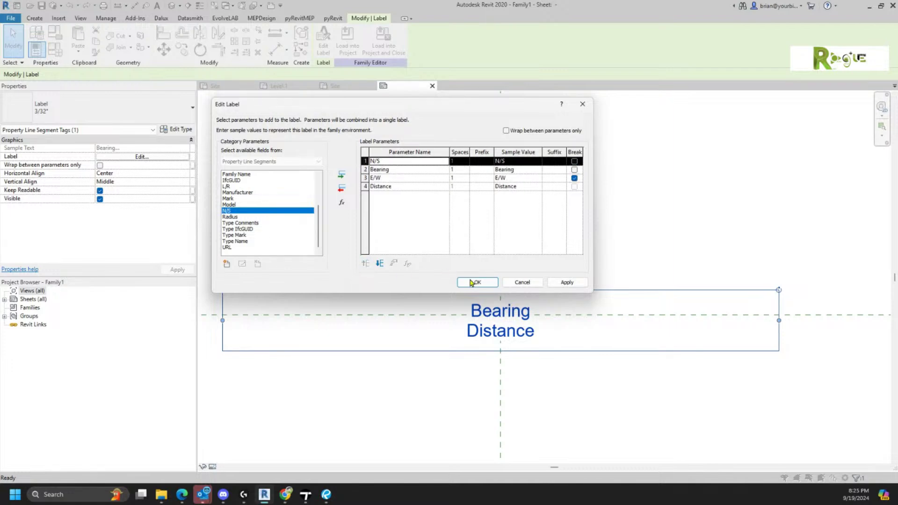
pyautogui.click(477, 283)
pyautogui.click(348, 40)
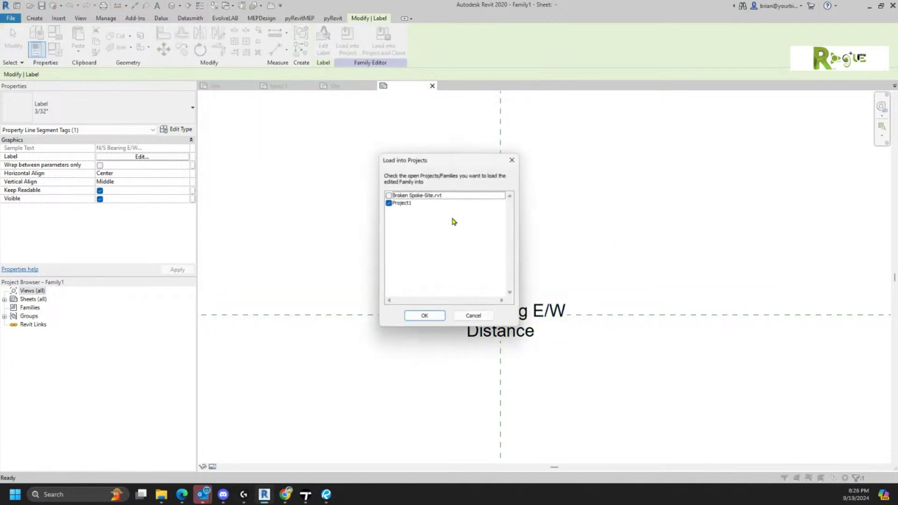
# - Overwrite the tag in Project1 and check the Site plan tag reads N 82° 05' 15" W
pyautogui.click(424, 316)
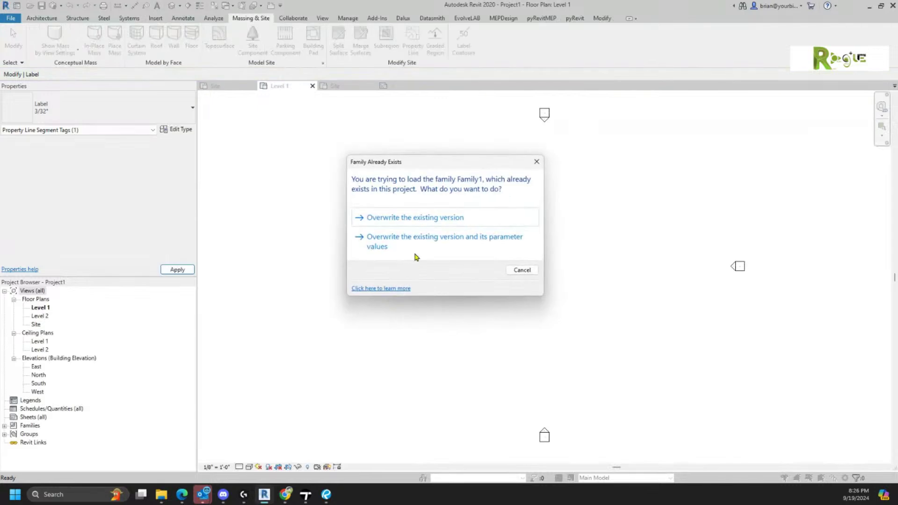
pyautogui.click(401, 219)
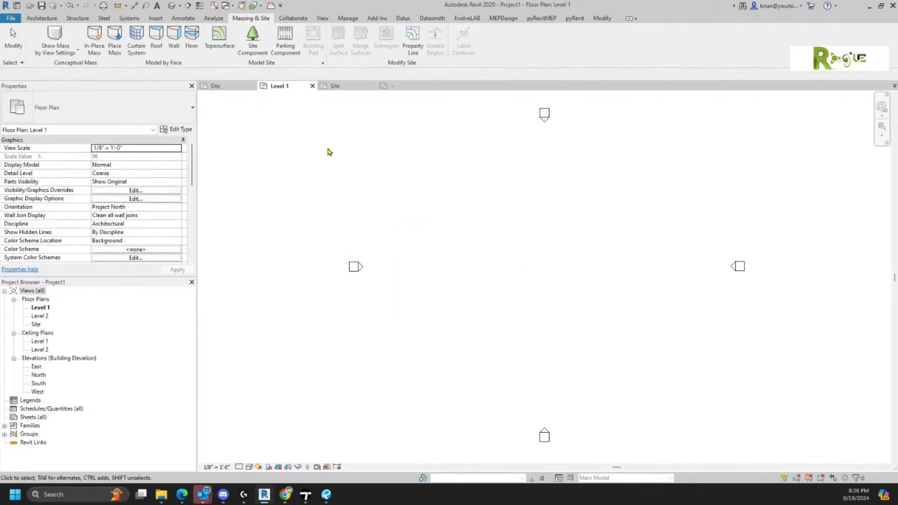
pyautogui.click(312, 86)
pyautogui.click(293, 87)
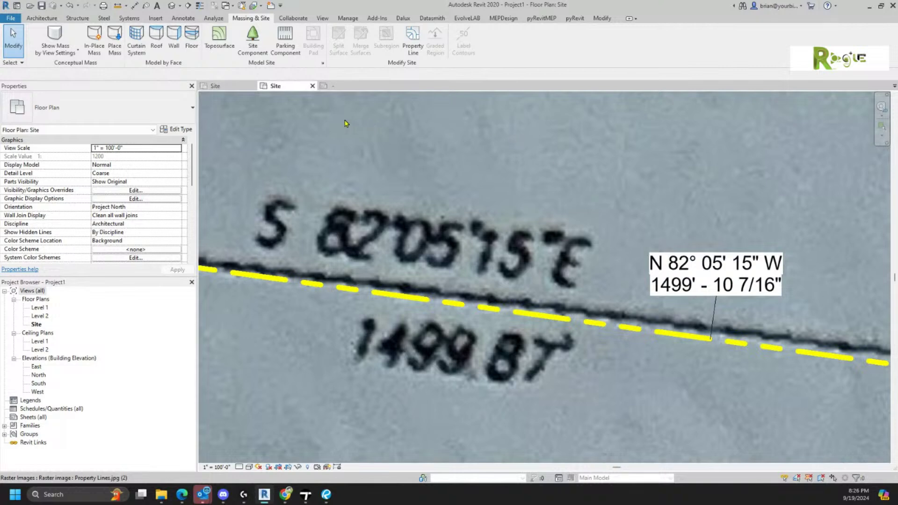
pyautogui.click(348, 87)
# - Format the label's Distance parameter as decimal feet rounded to 2 decimal places
pyautogui.click(545, 335)
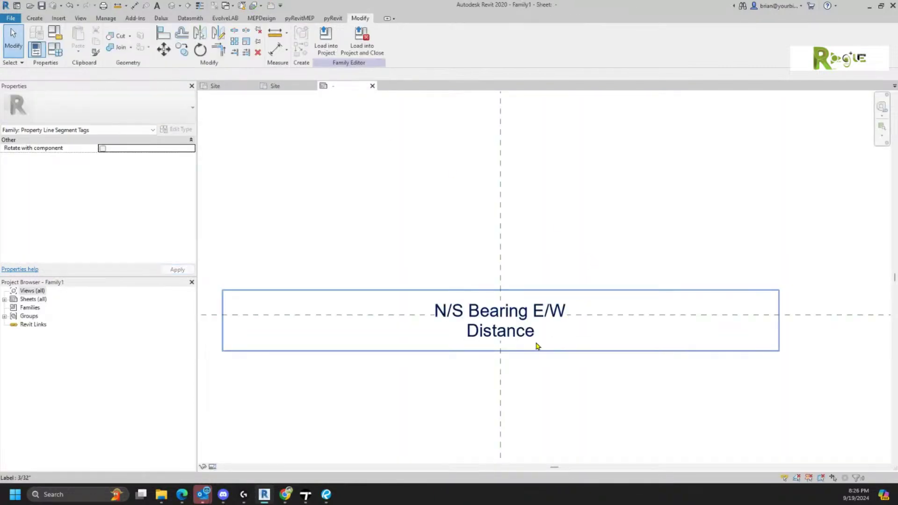
pyautogui.click(324, 40)
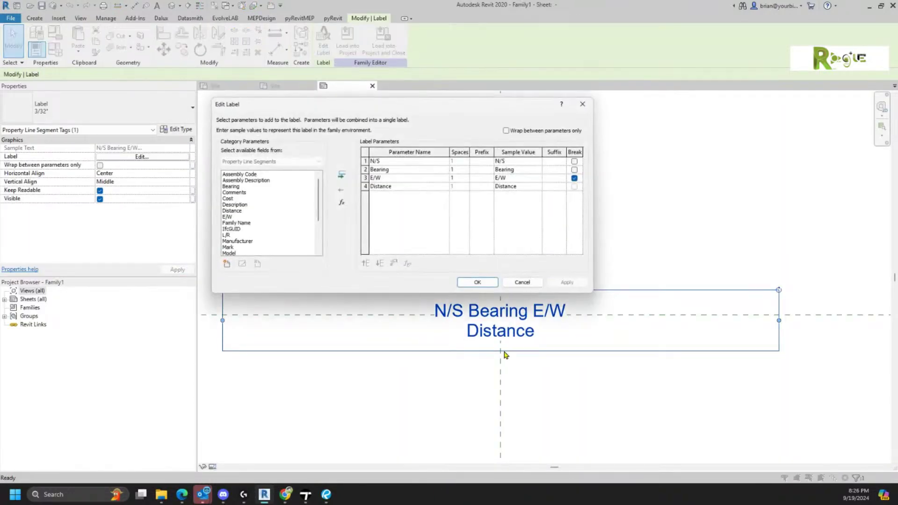
pyautogui.click(387, 190)
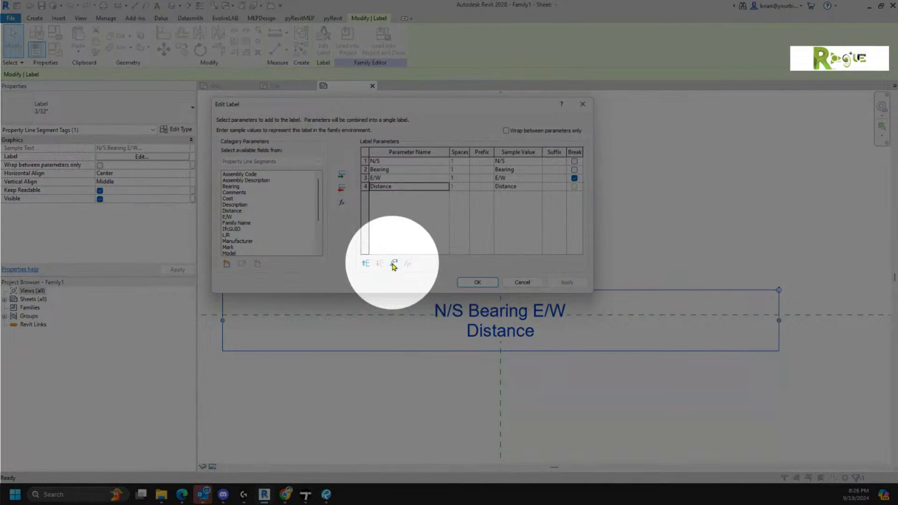
pyautogui.click(394, 264)
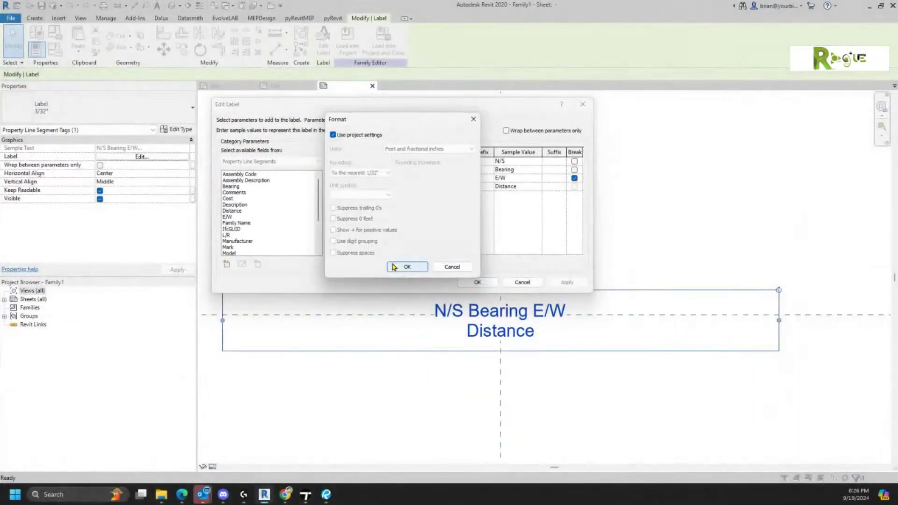
pyautogui.click(333, 135)
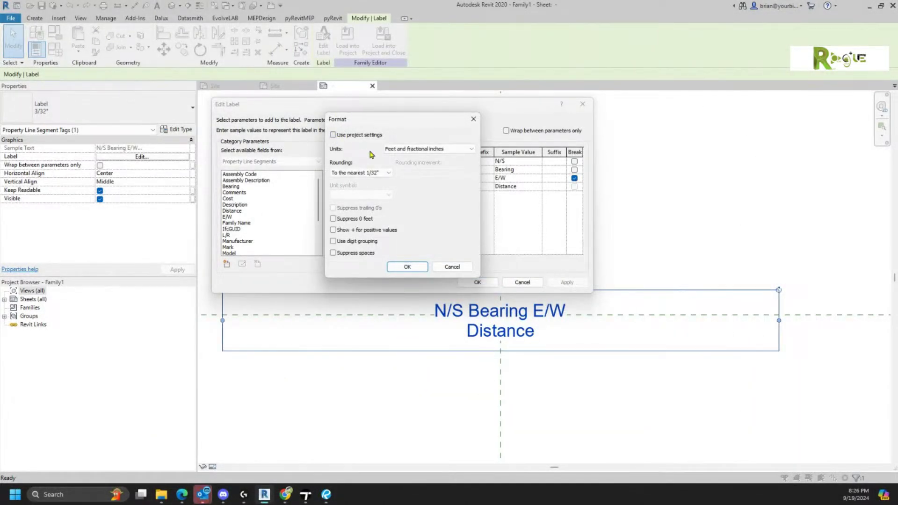
pyautogui.click(415, 150)
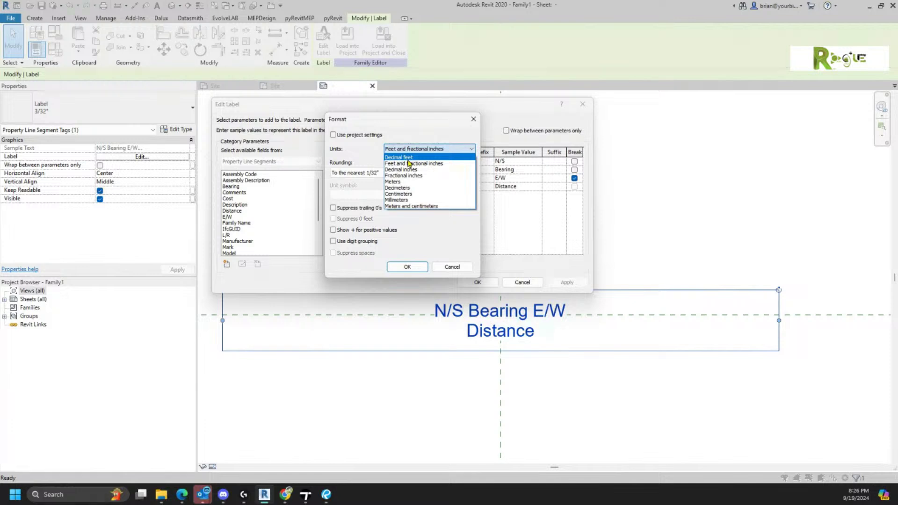
pyautogui.click(408, 158)
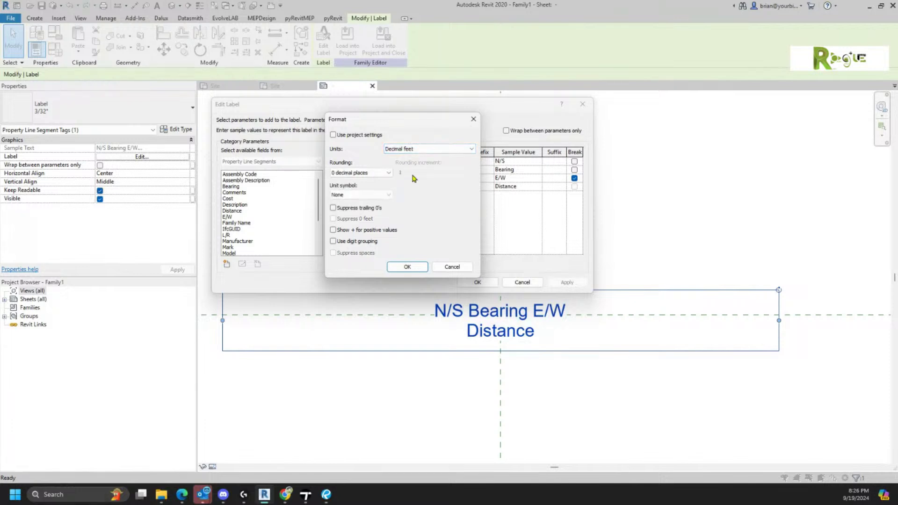
pyautogui.click(368, 174)
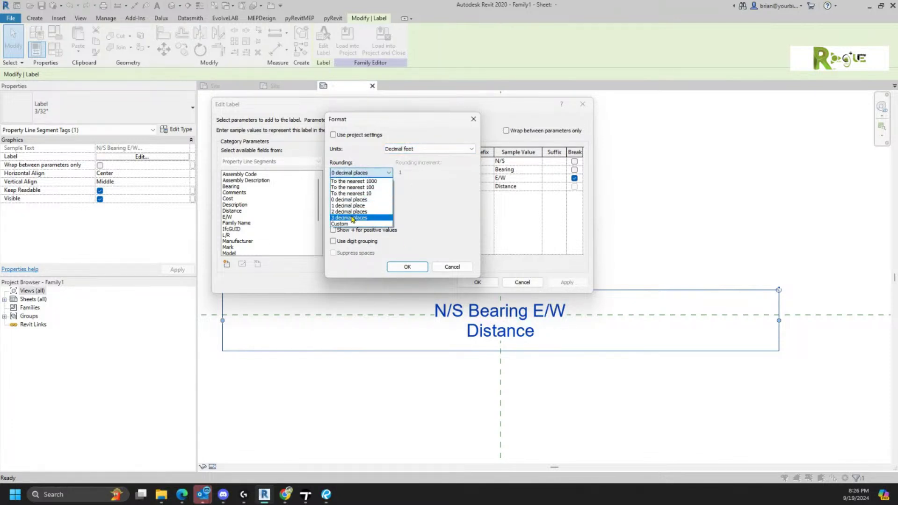
pyautogui.click(353, 213)
pyautogui.click(408, 267)
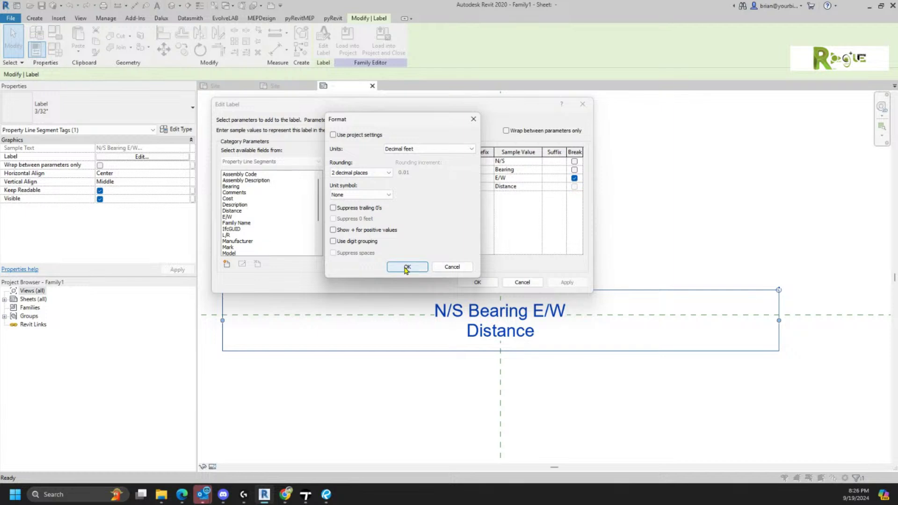
pyautogui.click(457, 283)
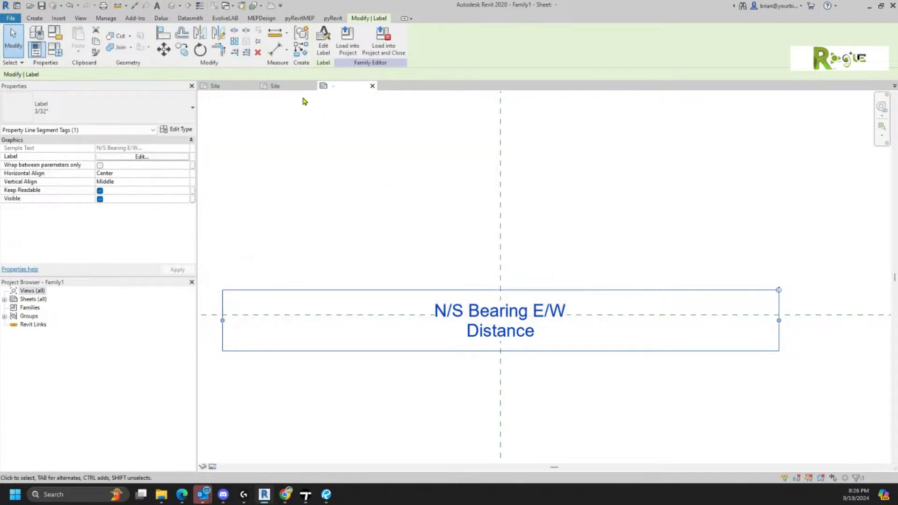
# - Reload the tag into Project1, overwriting the old version so it reads 1499.87
pyautogui.click(347, 42)
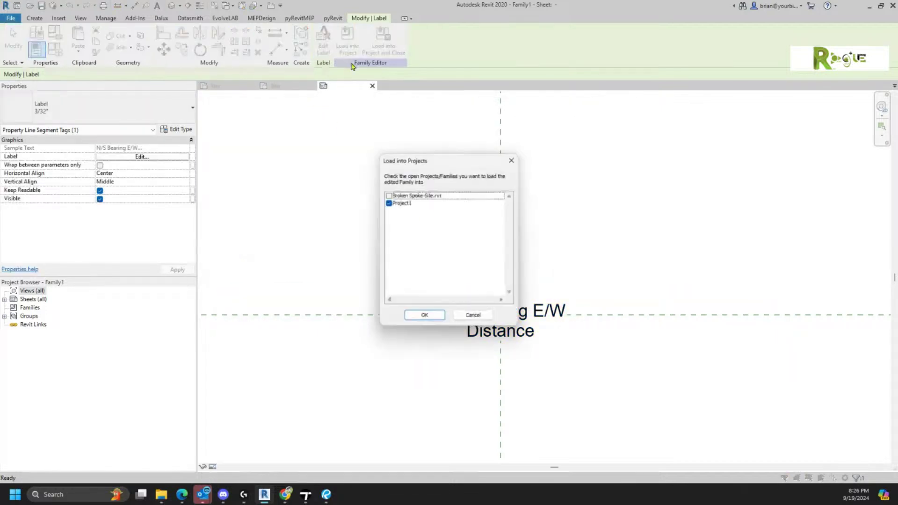
pyautogui.click(428, 316)
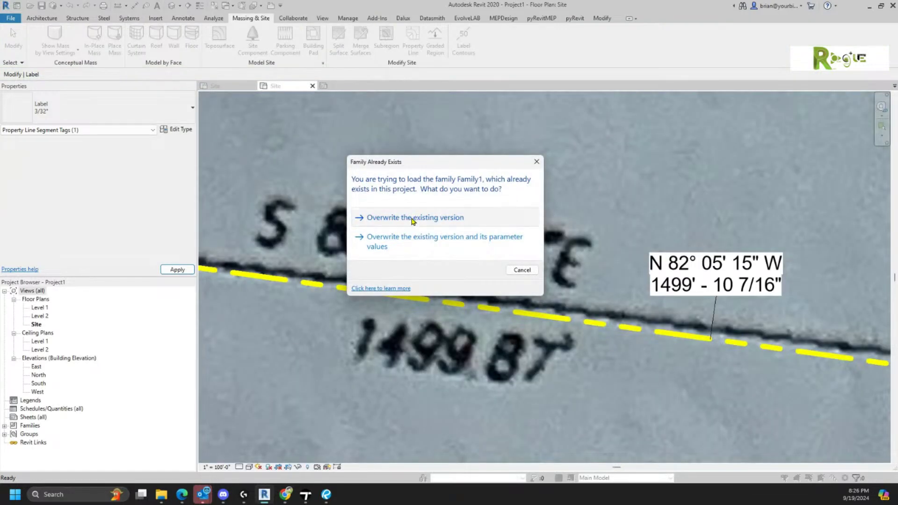
pyautogui.click(414, 219)
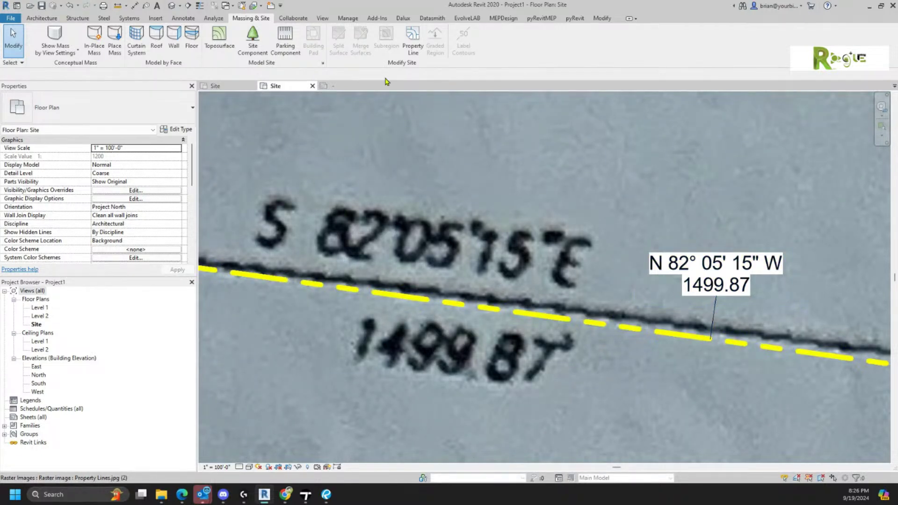
pyautogui.click(346, 85)
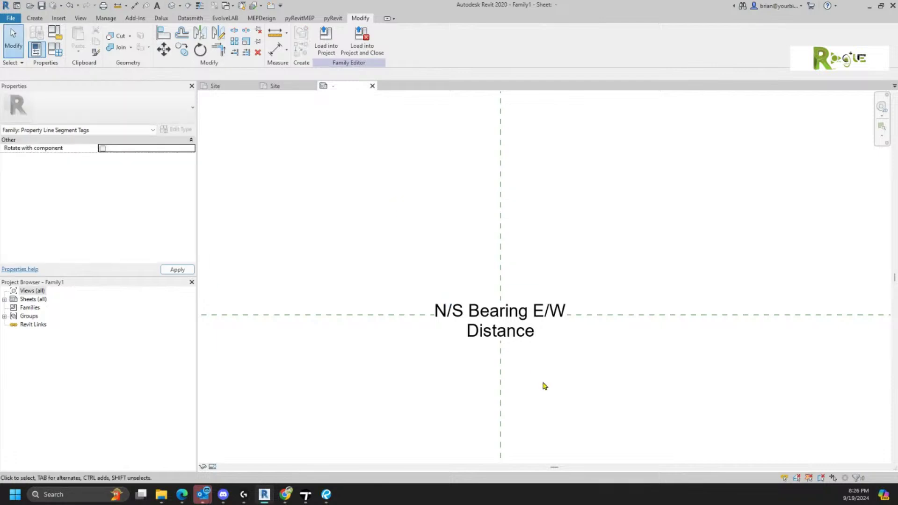
# - Give the label's Distance parameter a foot-mark (') unit symbol
pyautogui.click(497, 323)
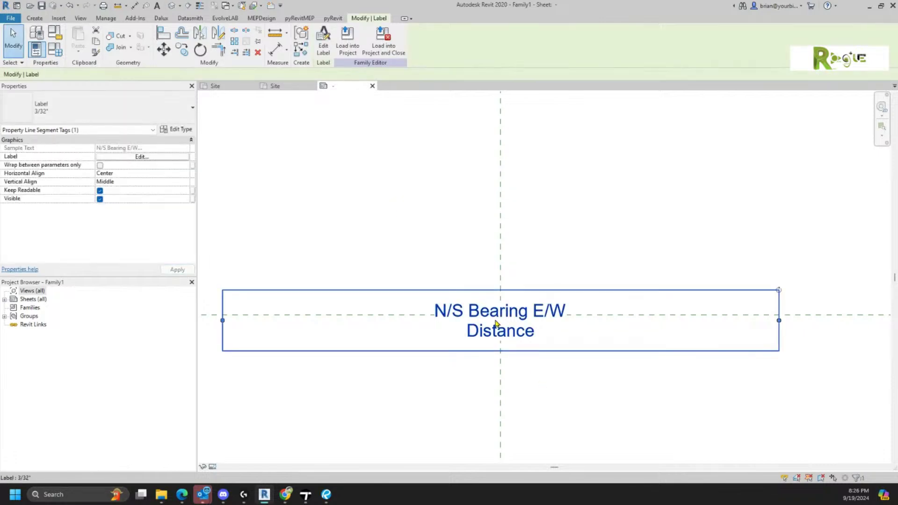
pyautogui.click(323, 49)
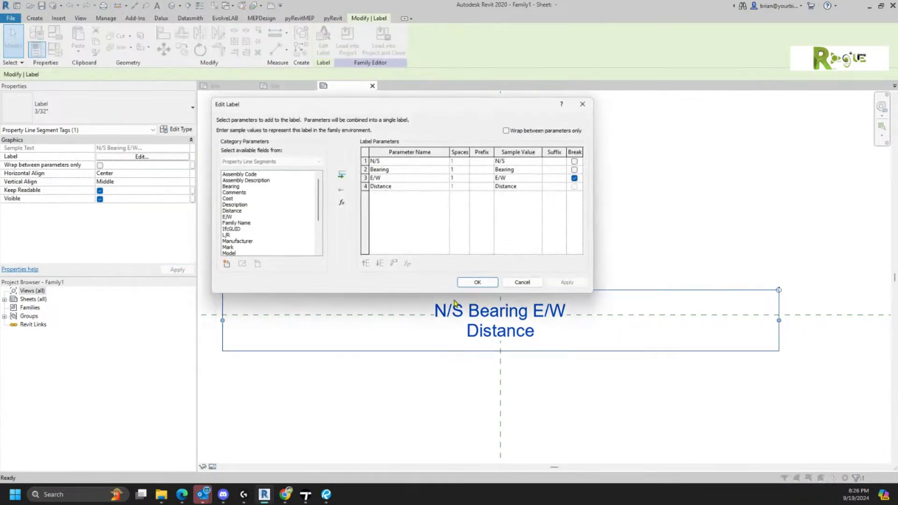
pyautogui.click(378, 187)
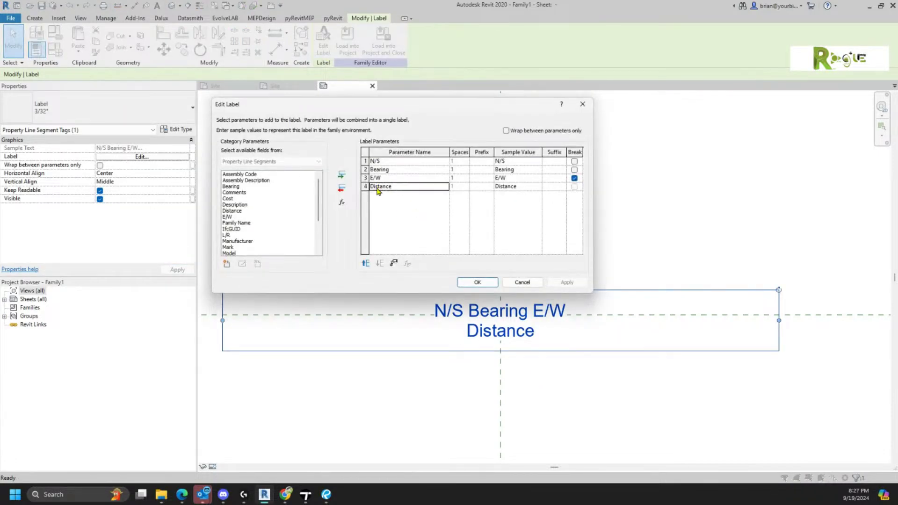
pyautogui.click(394, 264)
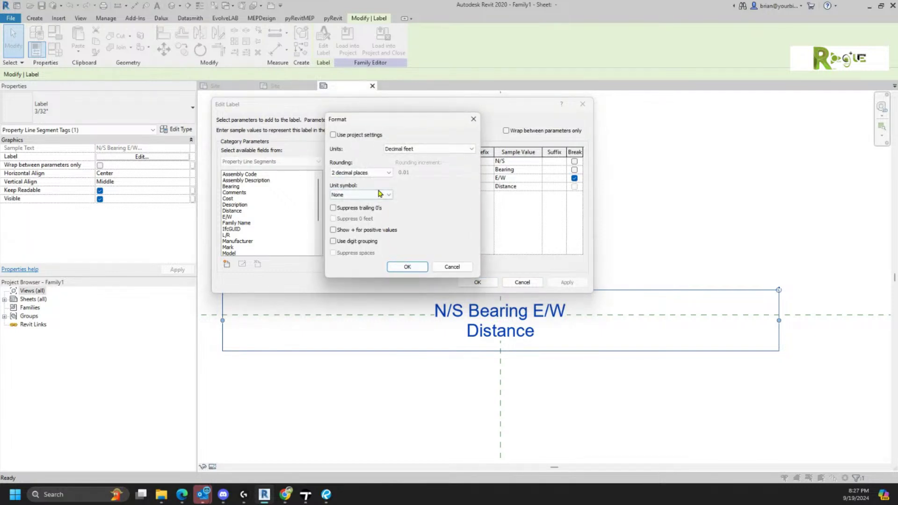
pyautogui.click(355, 195)
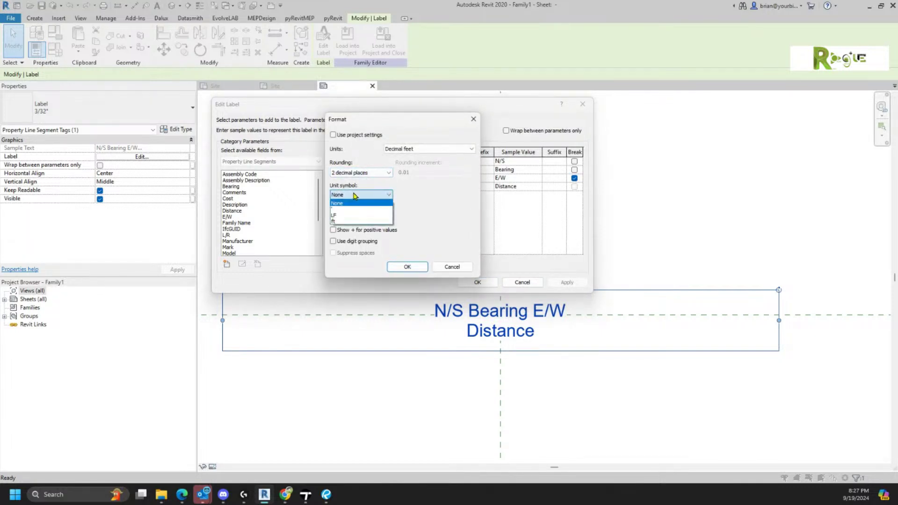
pyautogui.click(349, 204)
pyautogui.click(354, 192)
pyautogui.click(348, 209)
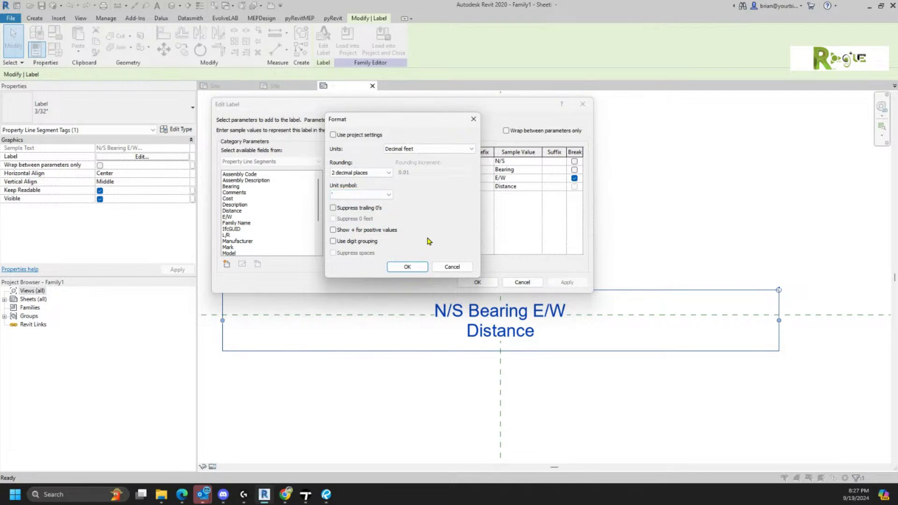
pyautogui.click(408, 267)
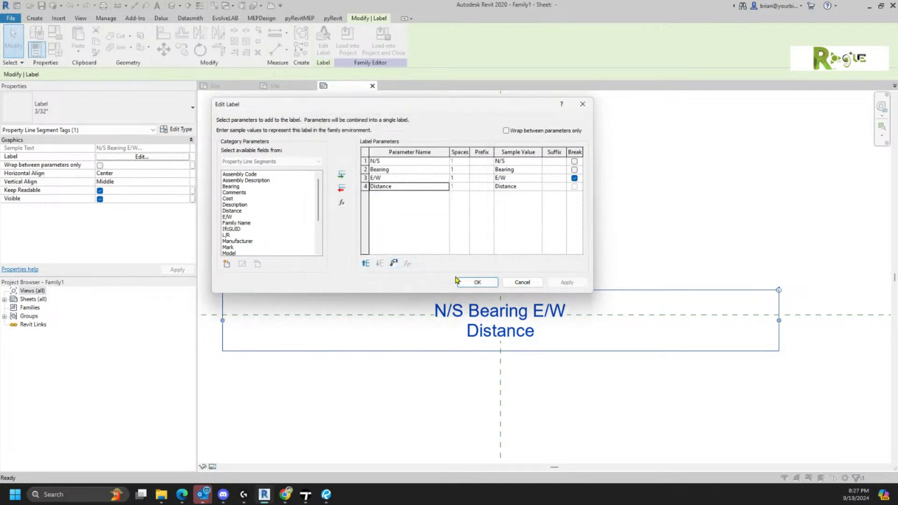
pyautogui.click(475, 283)
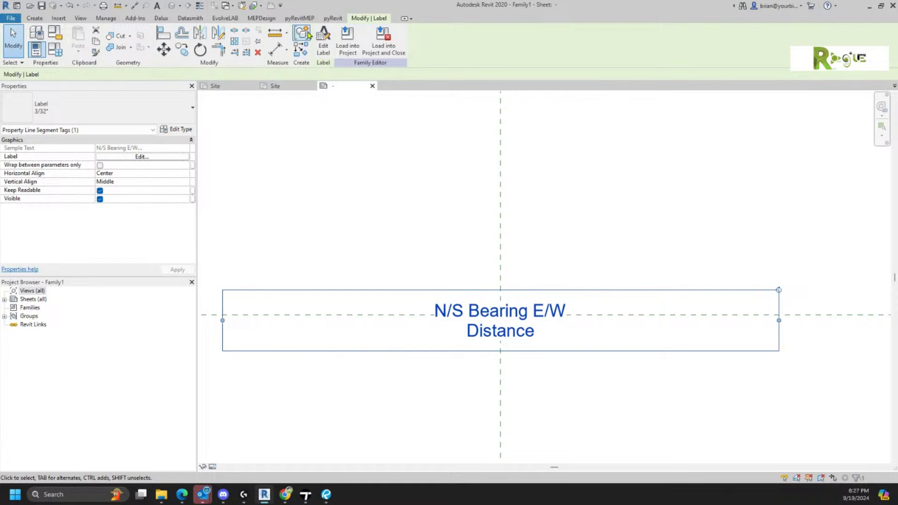
# - Load the tag into Project1, overwriting the existing version
pyautogui.click(345, 39)
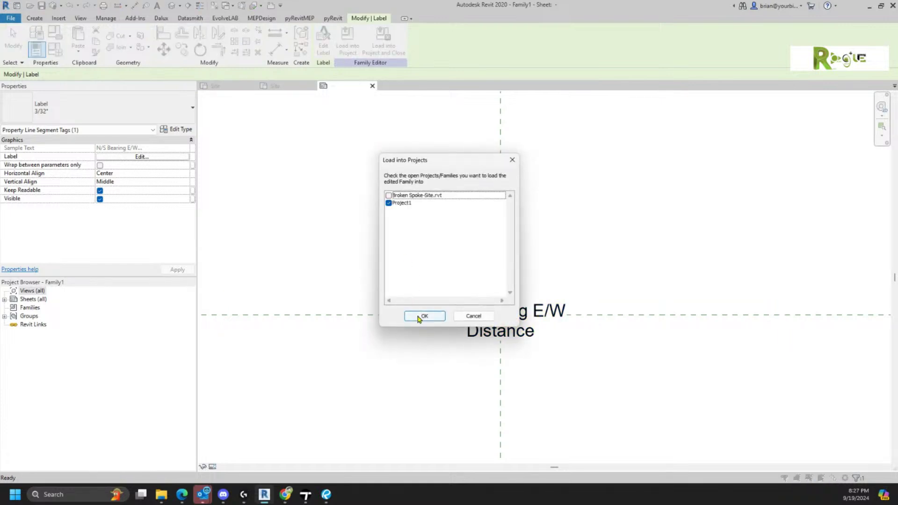
pyautogui.click(416, 316)
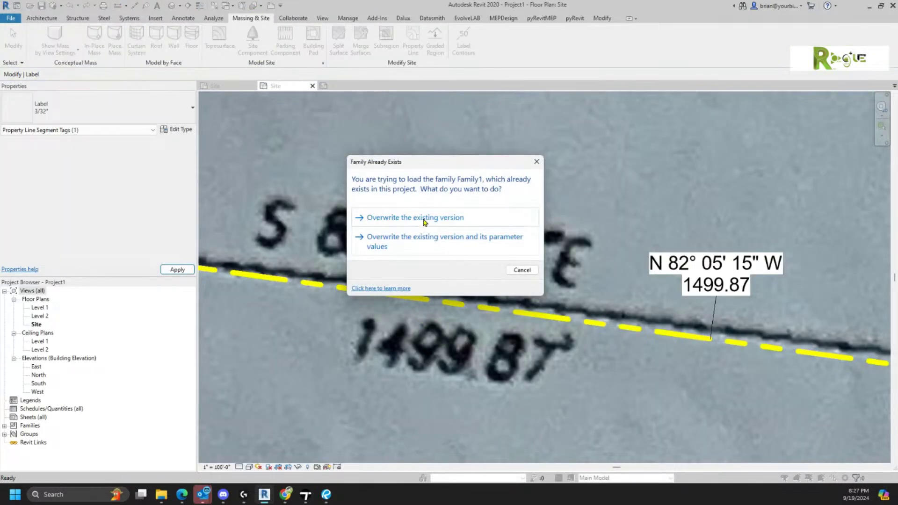
pyautogui.click(423, 218)
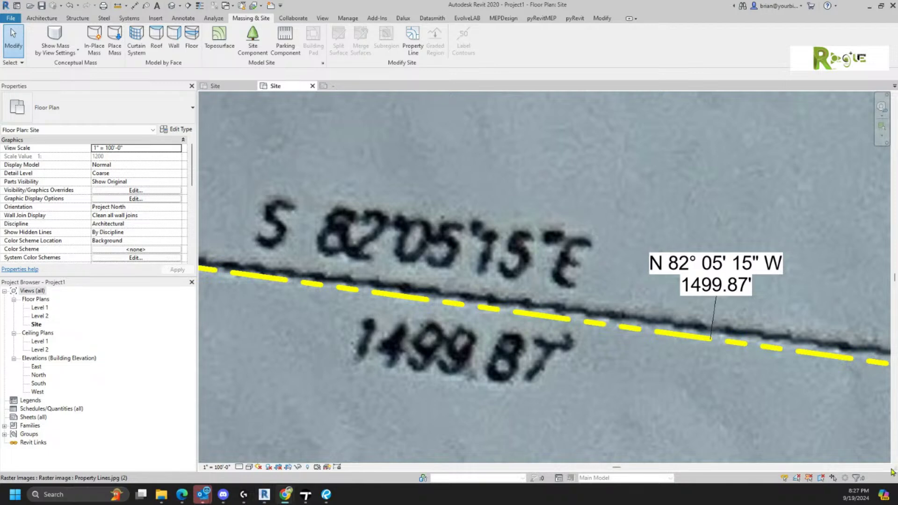
# - Rename Family1 under Annotation Symbols in the Project Browser to 'Property Line Tag'
pyautogui.click(5, 427)
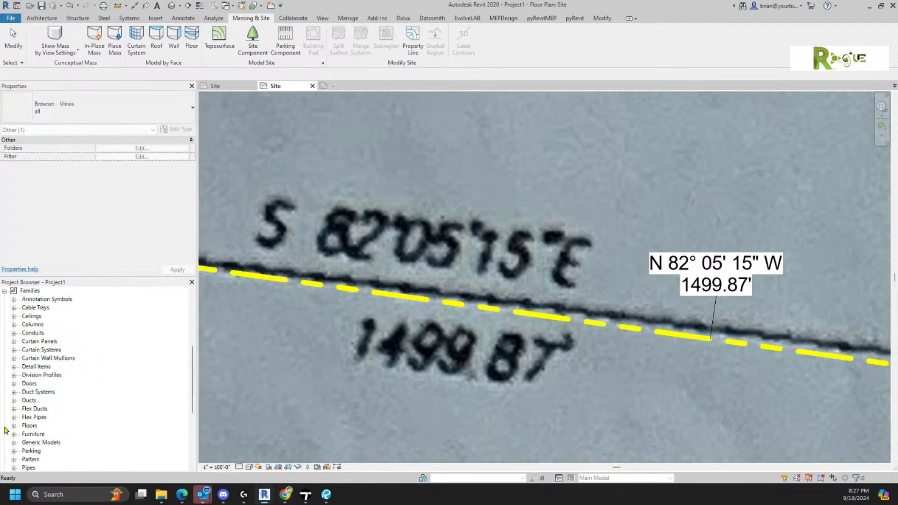
pyautogui.click(14, 299)
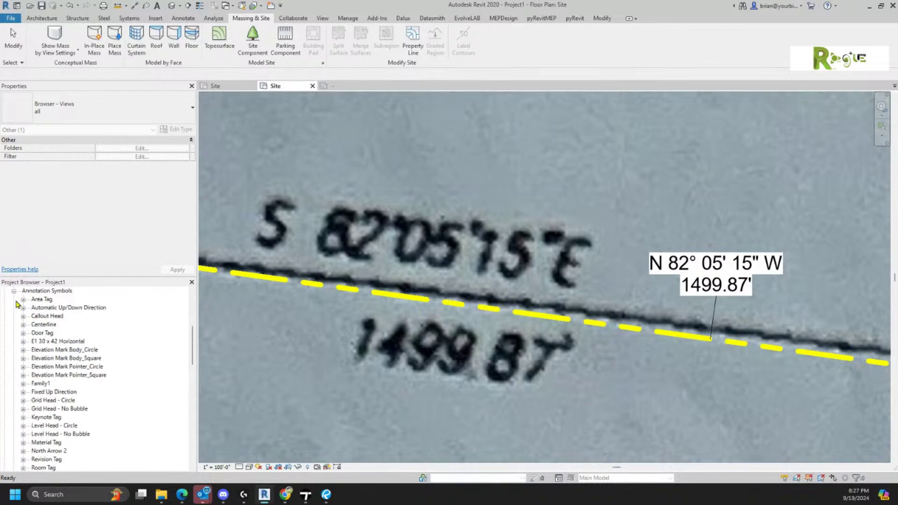
pyautogui.click(49, 377)
pyautogui.click(47, 384)
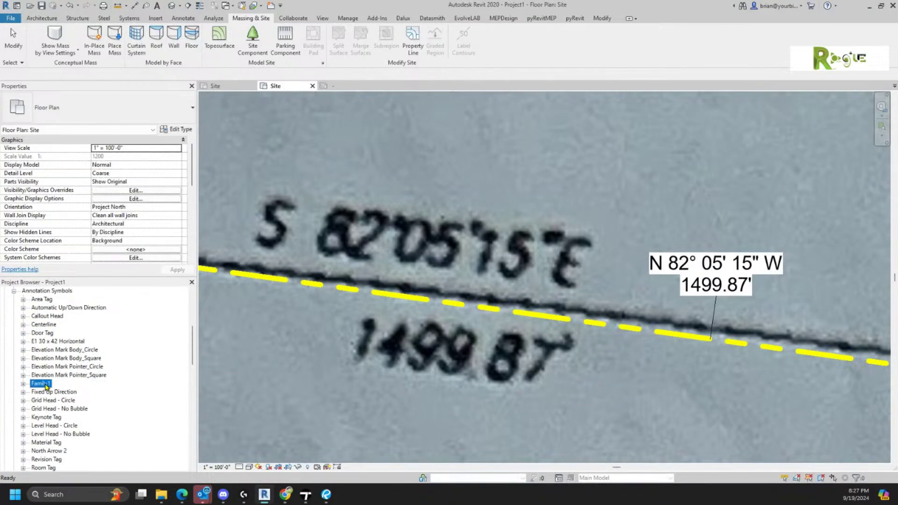
pyautogui.click(46, 384)
pyautogui.write('Property')
pyautogui.write('Line Tag')
pyautogui.press('Return')
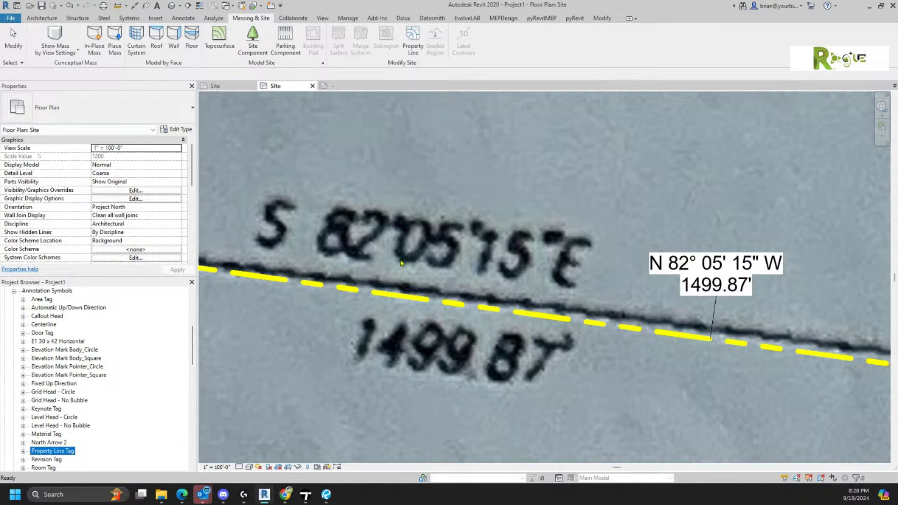
# - Change the tag family's category to Property Tags and open its label for editing
pyautogui.click(335, 86)
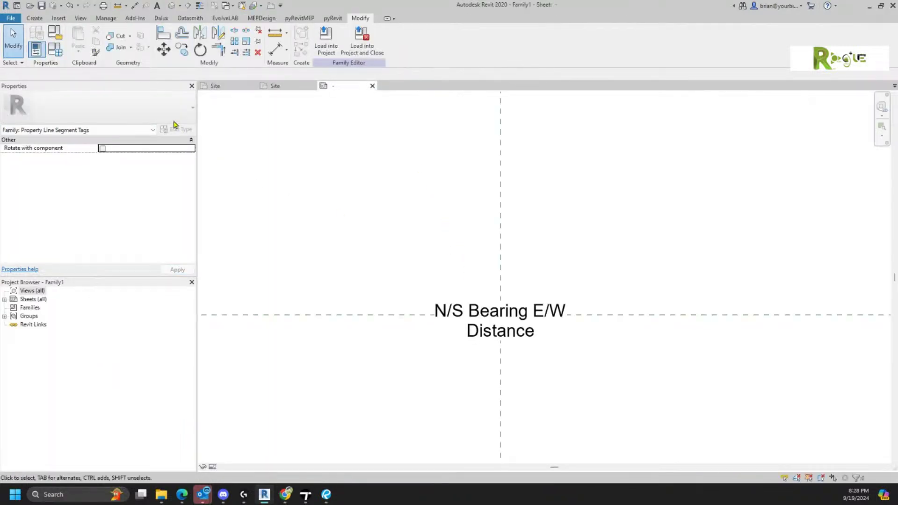
pyautogui.click(56, 34)
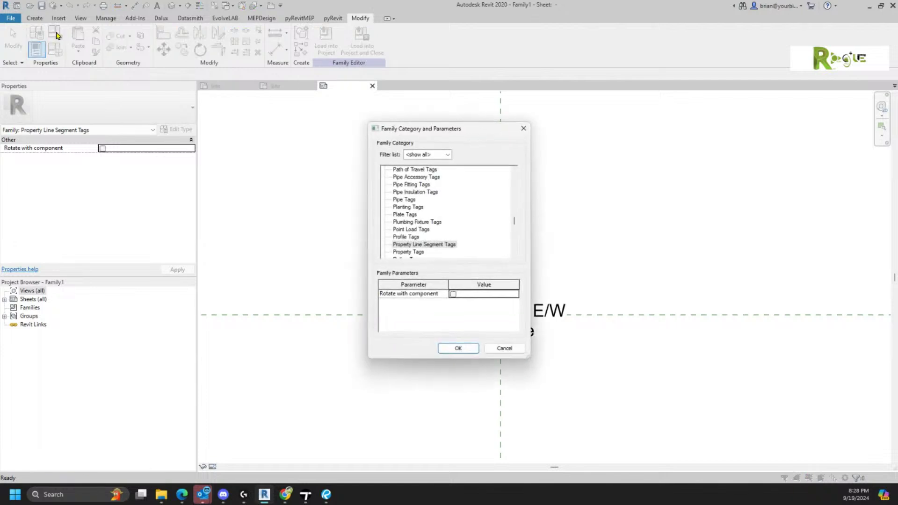
pyautogui.click(410, 252)
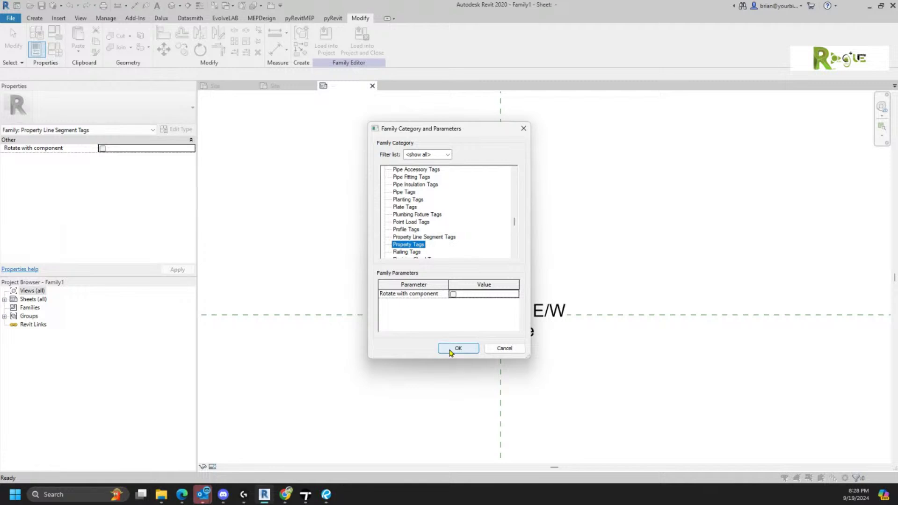
pyautogui.click(450, 350)
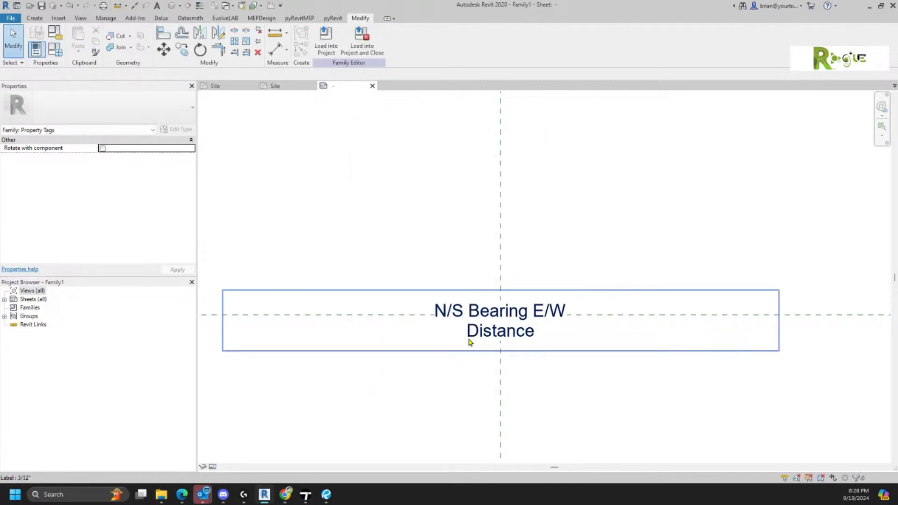
pyautogui.click(464, 346)
pyautogui.click(331, 45)
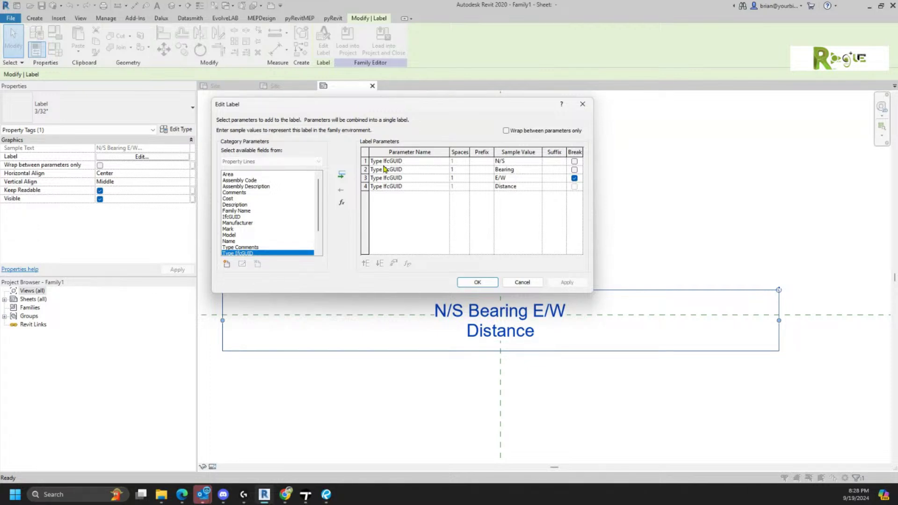
# - Replace the label's N/S, Bearing, E/W and Distance parameters with the Area parameter
pyautogui.click(366, 161)
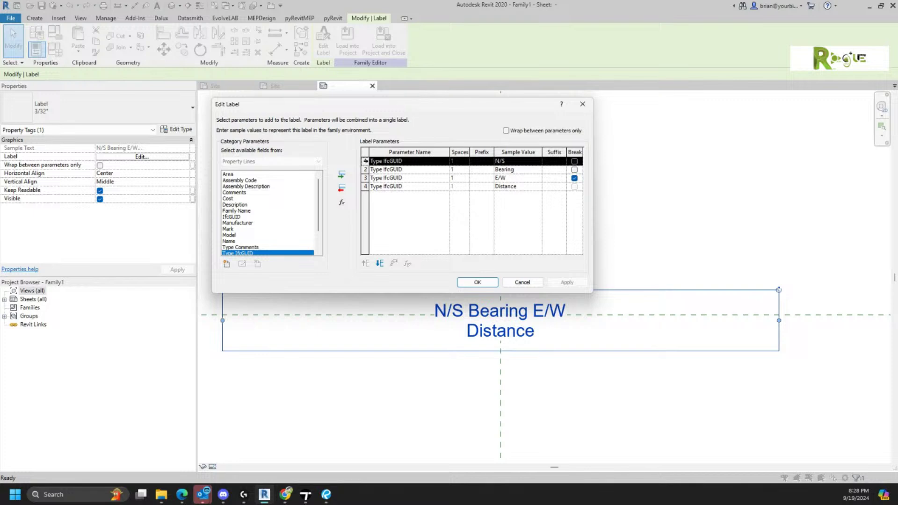
pyautogui.click(342, 189)
pyautogui.click(343, 189)
pyautogui.click(345, 190)
pyautogui.click(343, 189)
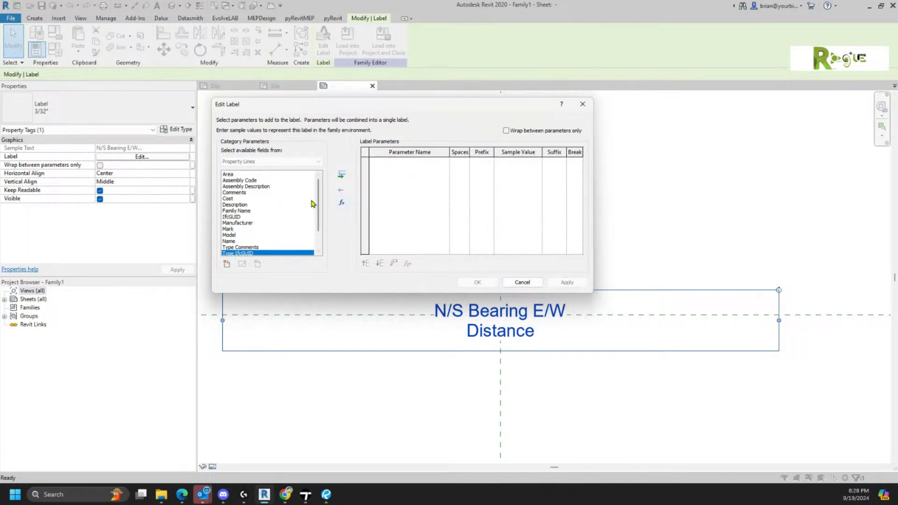
pyautogui.click(225, 175)
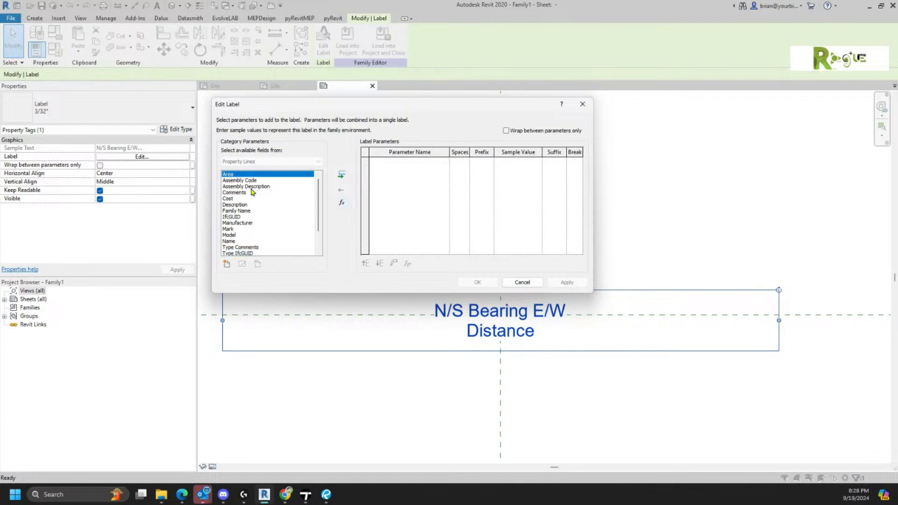
pyautogui.click(342, 177)
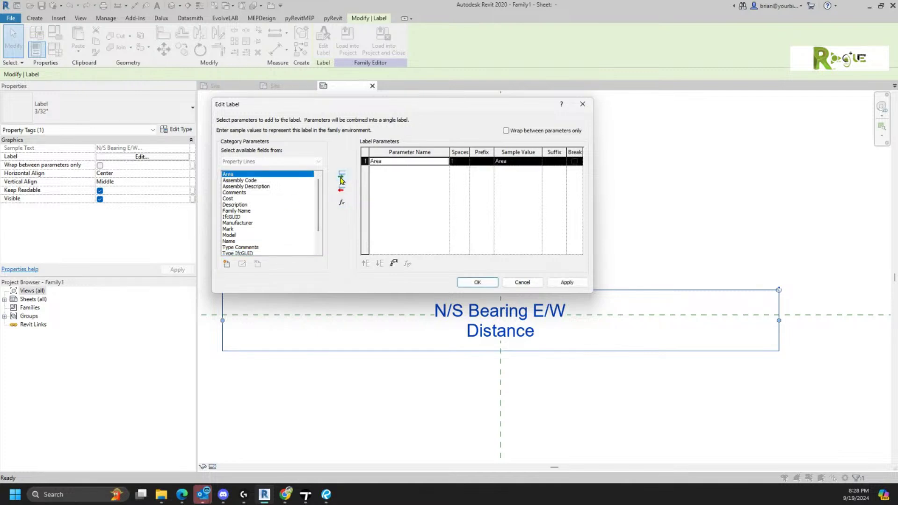
# - Format Area in Acres instead of project units and load the tag family into Project1
pyautogui.click(394, 264)
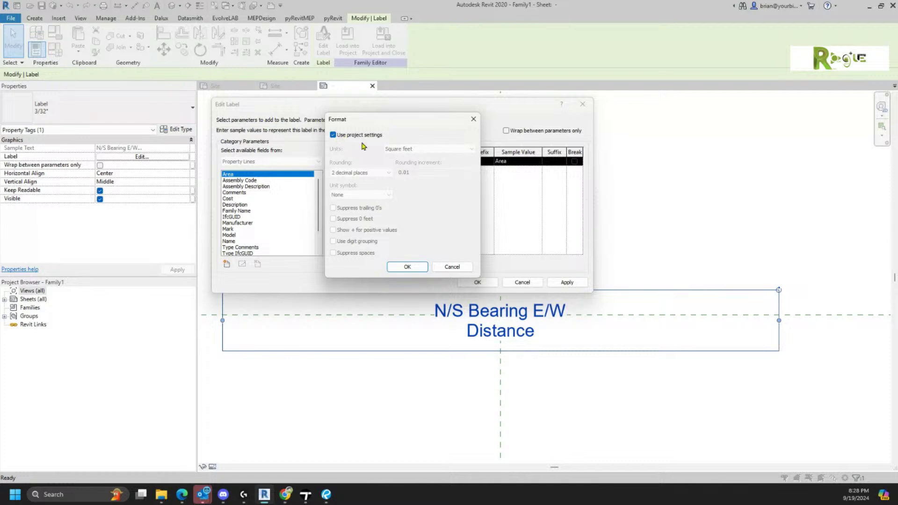
pyautogui.click(338, 135)
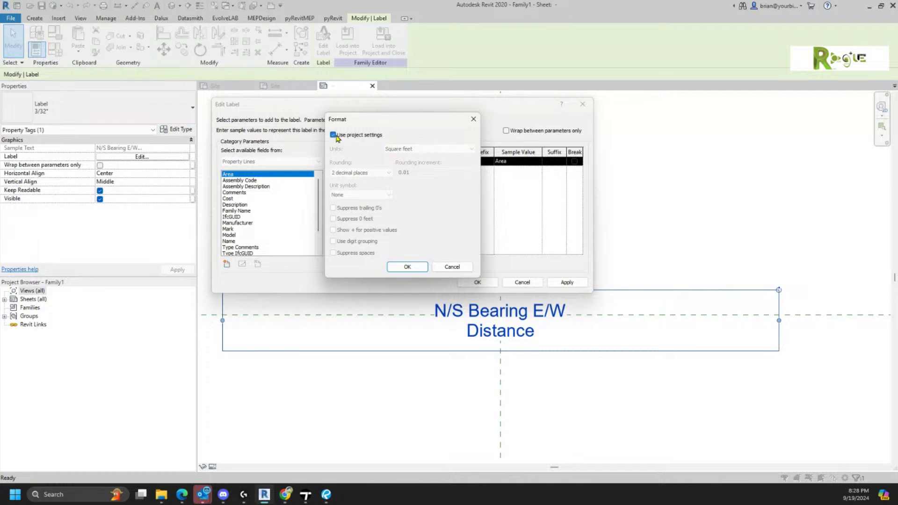
pyautogui.click(401, 149)
pyautogui.click(401, 189)
pyautogui.click(406, 269)
pyautogui.click(476, 282)
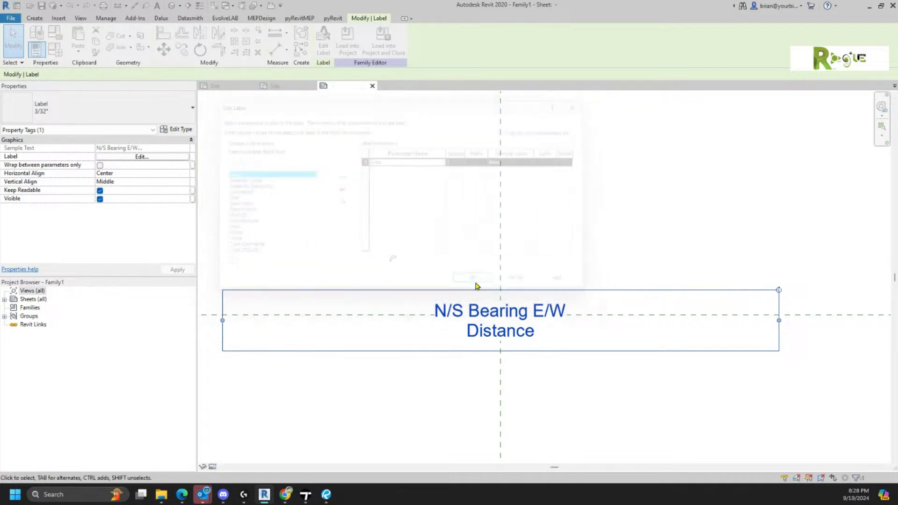
pyautogui.click(588, 253)
pyautogui.click(330, 44)
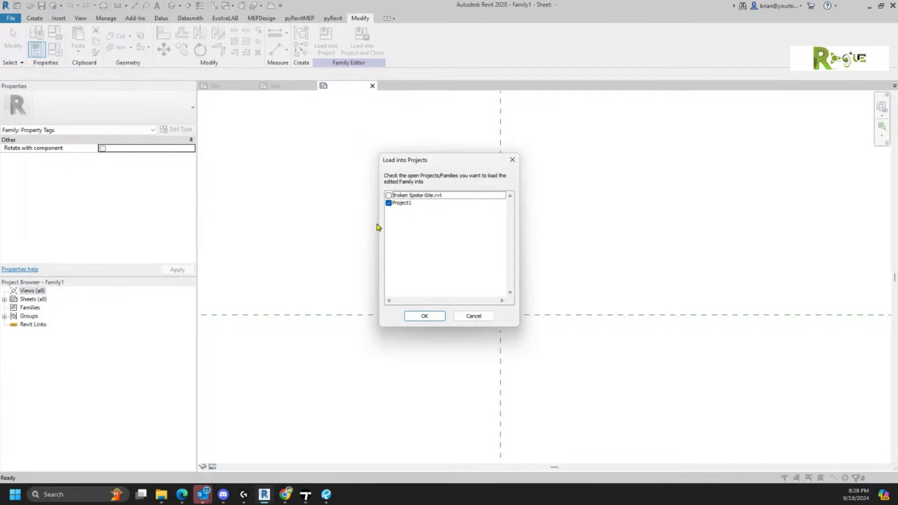
pyautogui.click(424, 316)
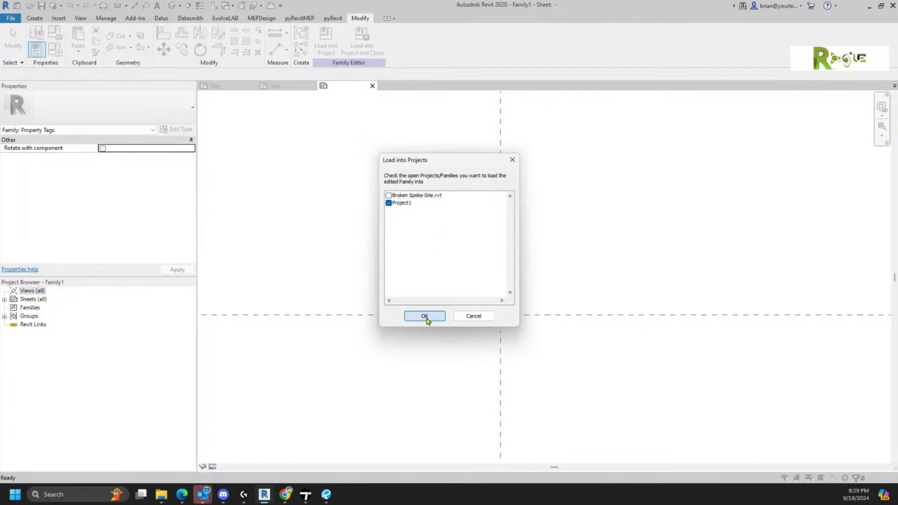
# - Tag the whole Galena Lode property and place the 20.45 area tag beside the GALENA LODE title
pyautogui.scroll(-8, 491, 306)
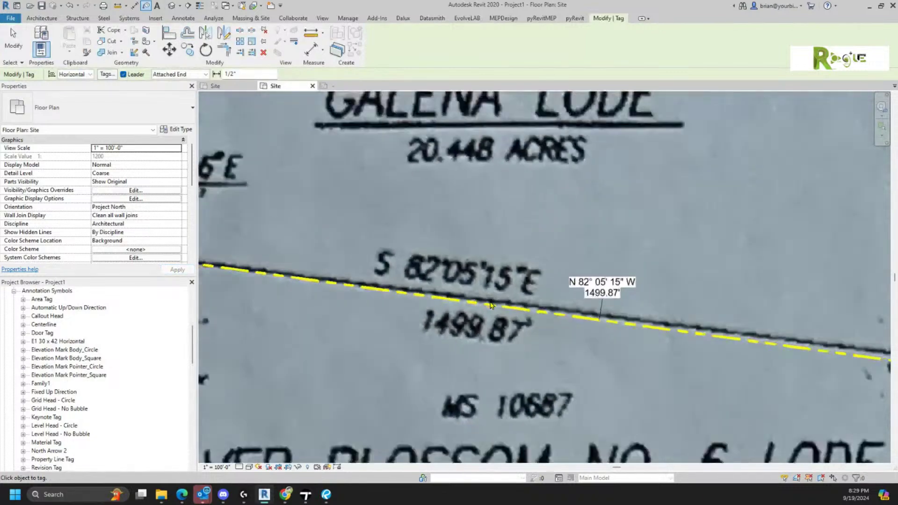
pyautogui.moveTo(526, 366); pyautogui.dragTo(527, 388, button='middle')
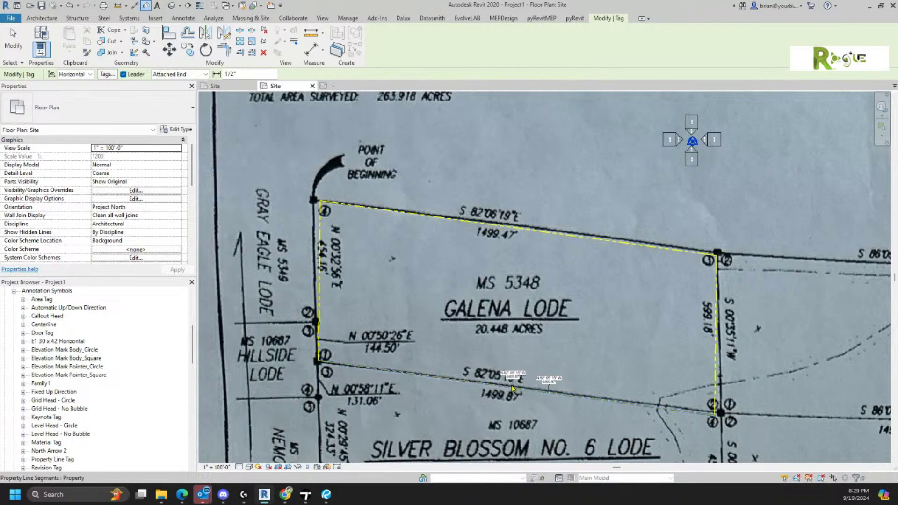
pyautogui.press('Tab')
pyautogui.click(513, 388)
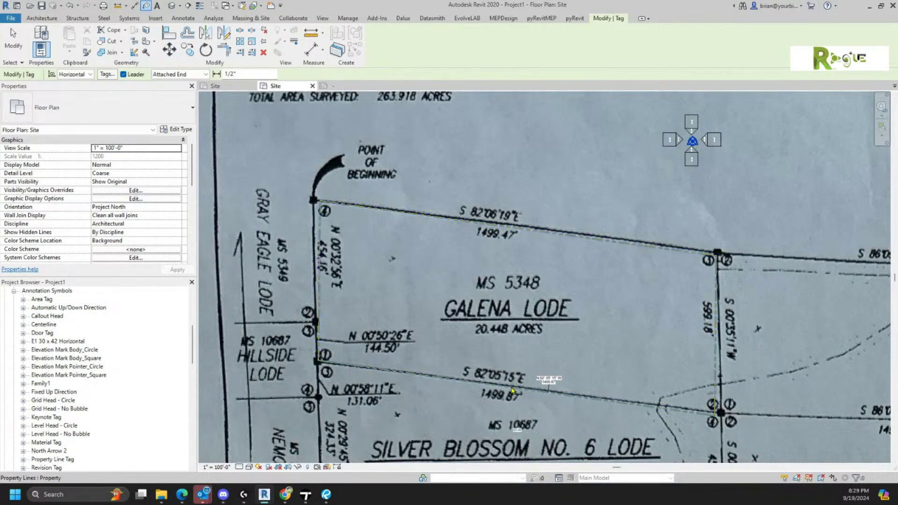
pyautogui.click(513, 391)
pyautogui.moveTo(518, 431); pyautogui.dragTo(569, 320)
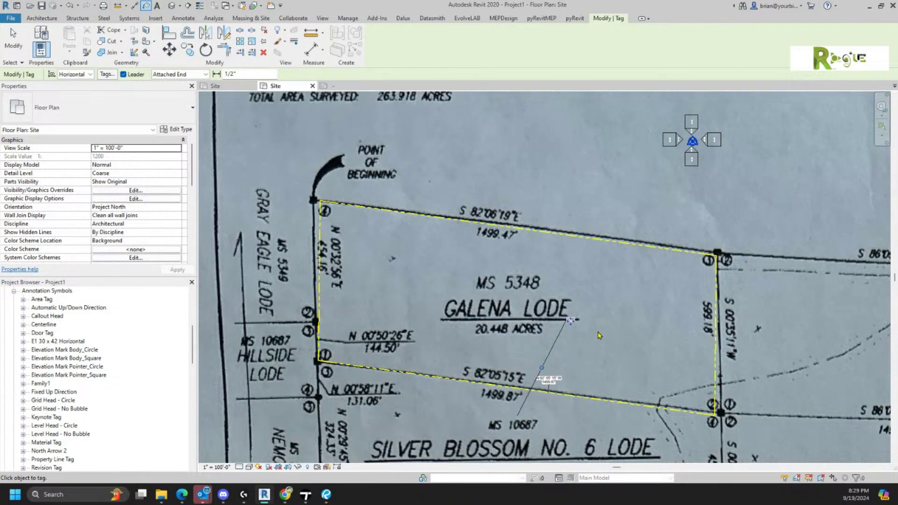
pyautogui.press('Escape')
pyautogui.scroll(5, 581, 333)
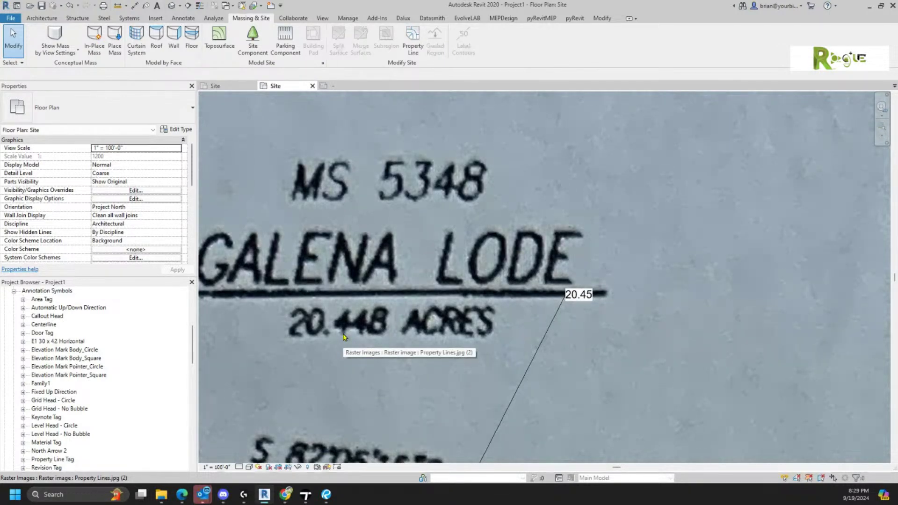
pyautogui.scroll(-2, 343, 337)
pyautogui.moveTo(395, 308); pyautogui.dragTo(532, 311, button='middle')
pyautogui.scroll(-1, 589, 286)
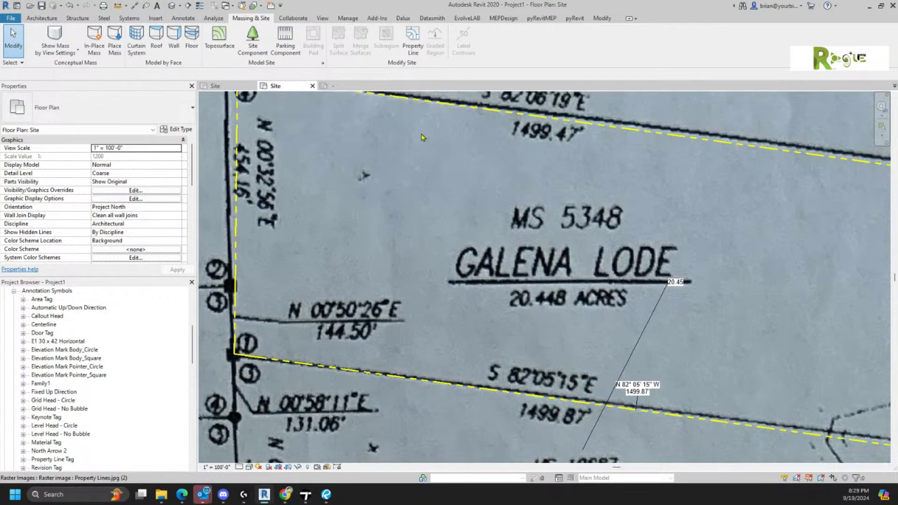
# - Set the Area label's unit symbol to acres in the tag family
pyautogui.click(328, 86)
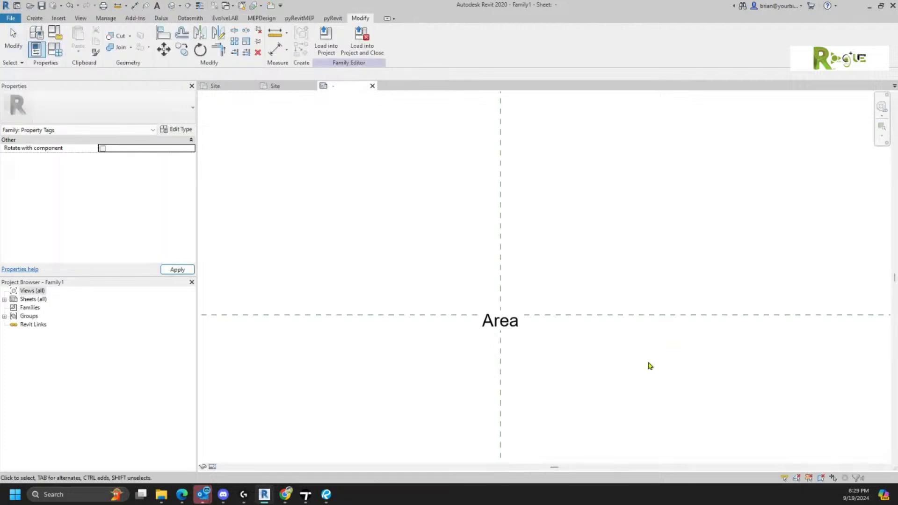
pyautogui.click(507, 330)
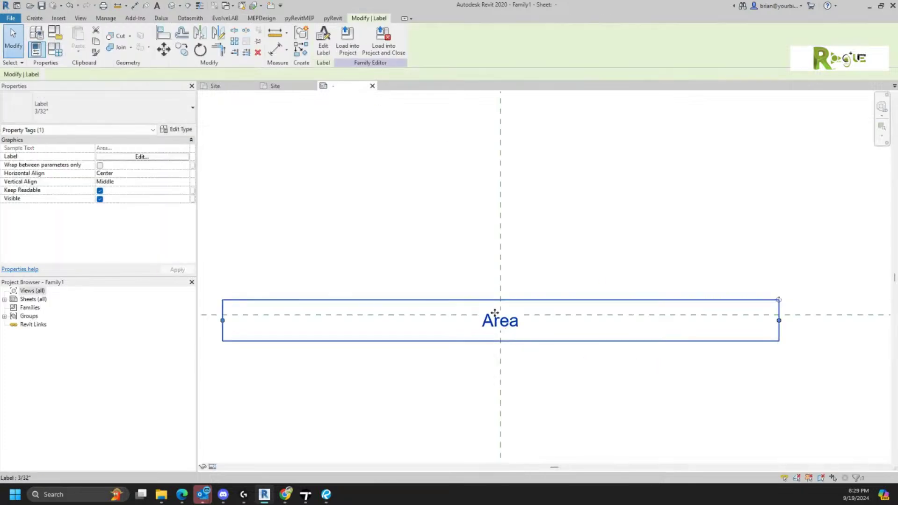
pyautogui.click(323, 51)
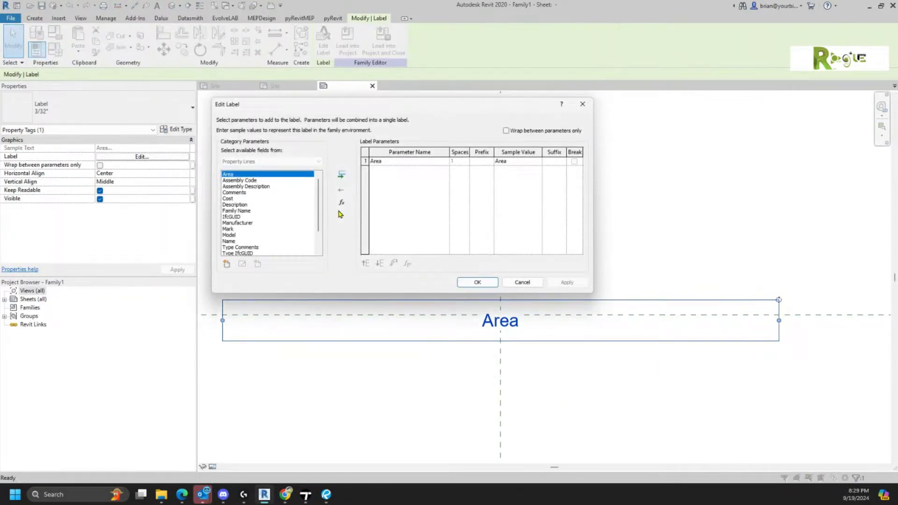
pyautogui.click(395, 162)
pyautogui.click(393, 263)
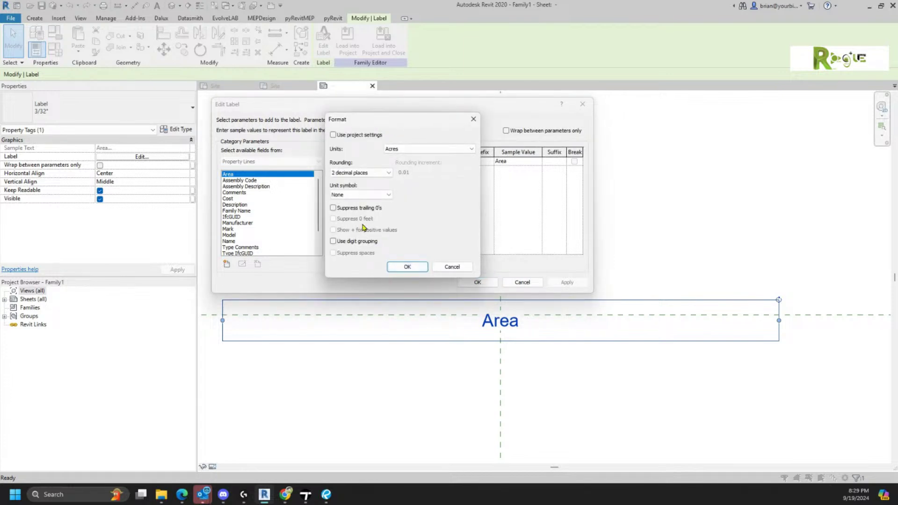
pyautogui.click(360, 195)
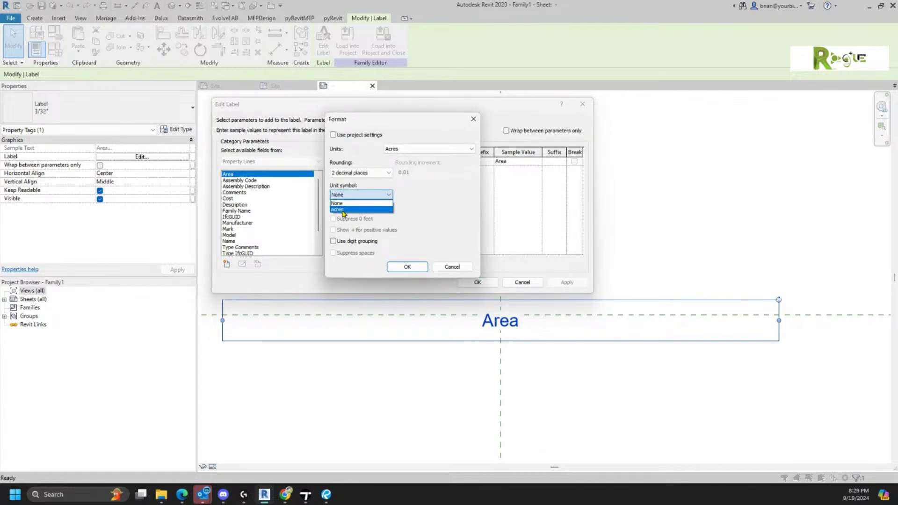
pyautogui.click(344, 210)
pyautogui.click(397, 267)
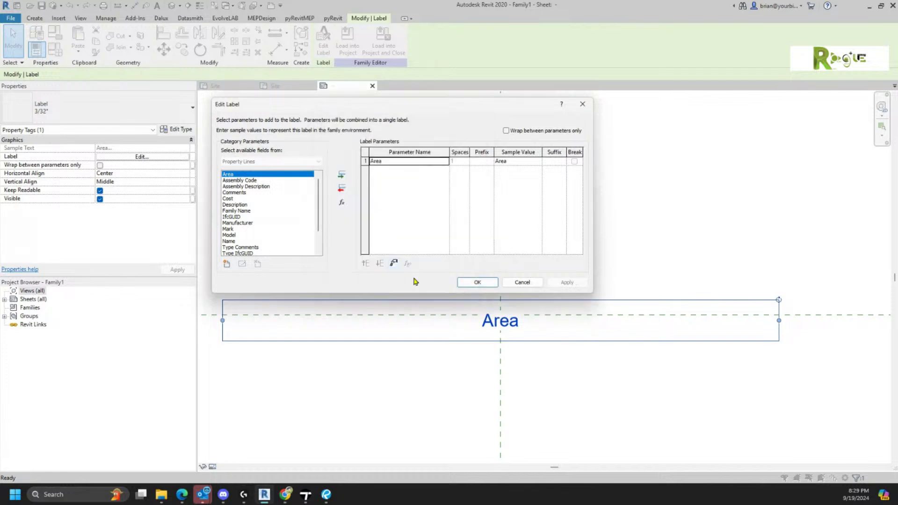
pyautogui.click(477, 283)
# - Load the tag into Project1 and close the family, overwriting the existing version
pyautogui.click(375, 38)
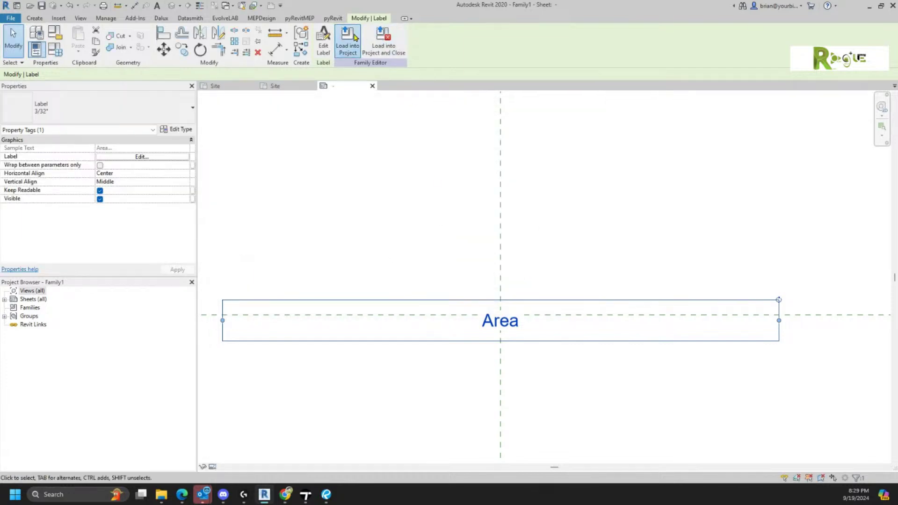
pyautogui.click(424, 315)
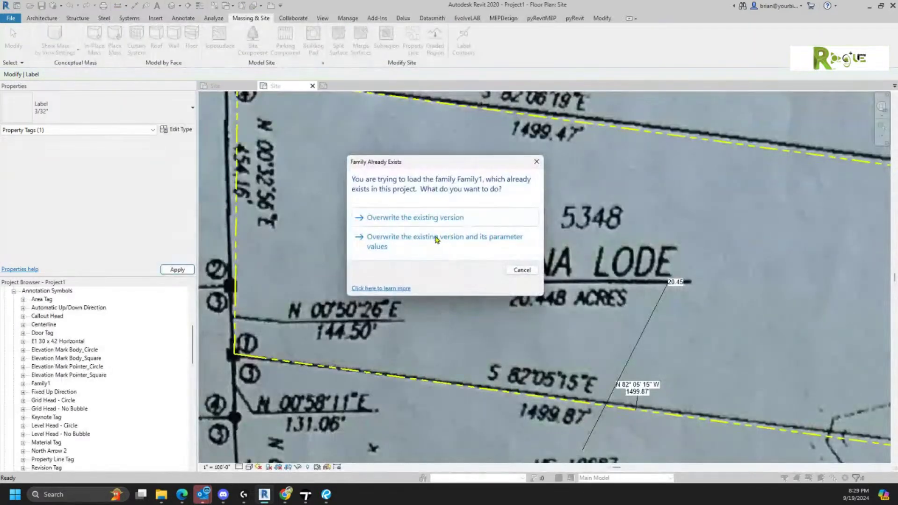
pyautogui.click(419, 218)
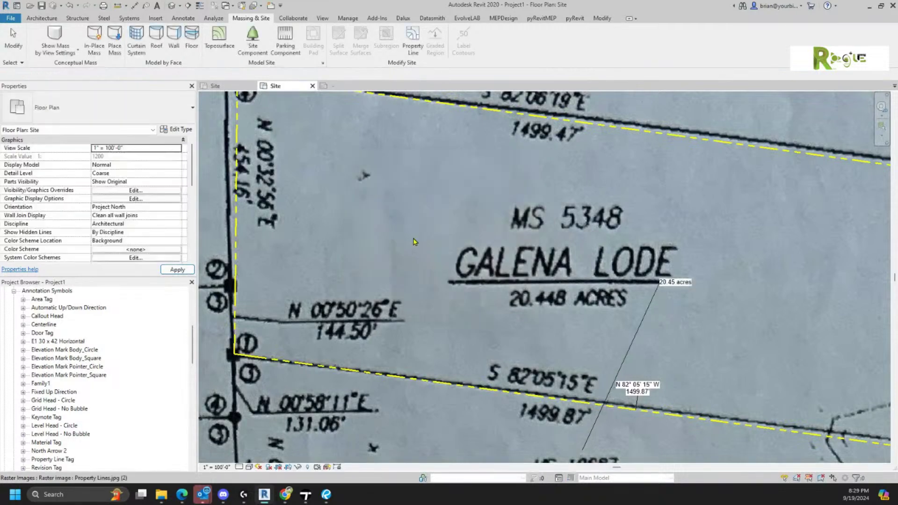
# - Remove the leader line from the 20.45 acres area tag
pyautogui.click(645, 311)
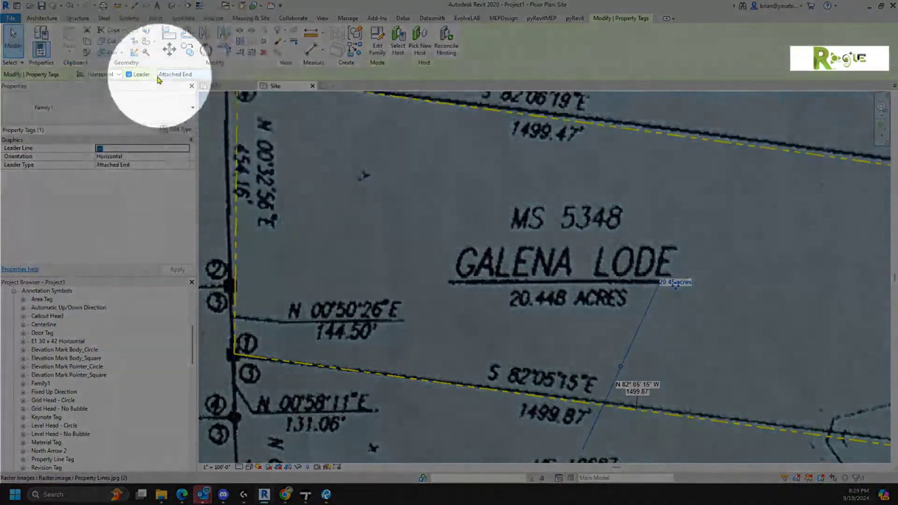
pyautogui.click(135, 76)
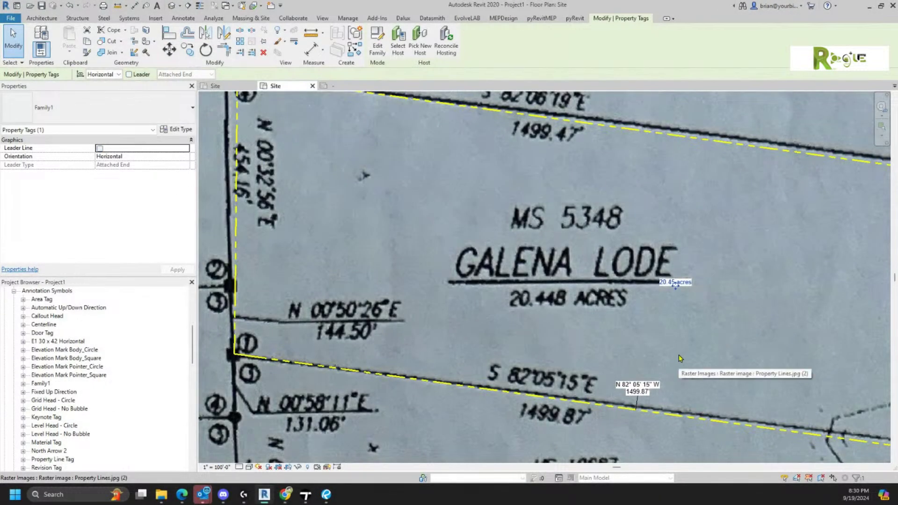
pyautogui.press('Escape')
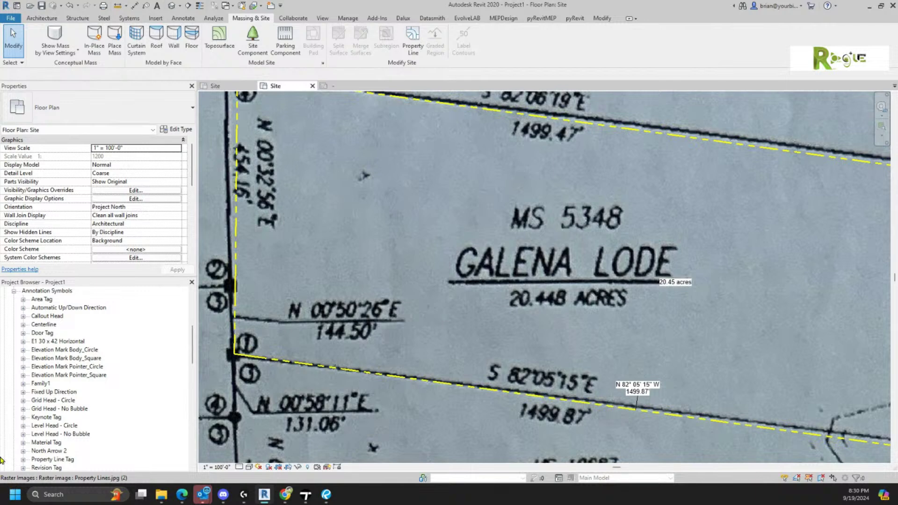
# - Try view scales 1" = 50'-0" and 1" = 200'-0", moving the acres and south-line tags into place
pyautogui.click(217, 468)
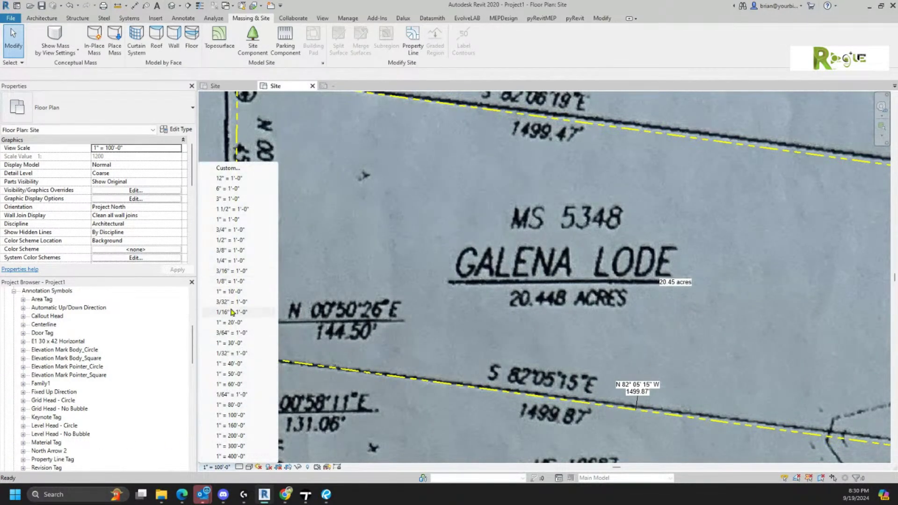
pyautogui.click(229, 374)
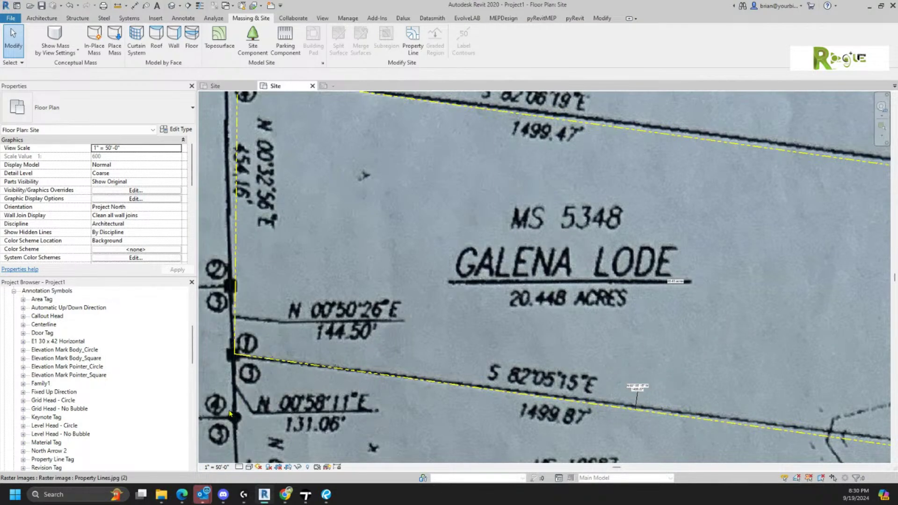
pyautogui.click(222, 468)
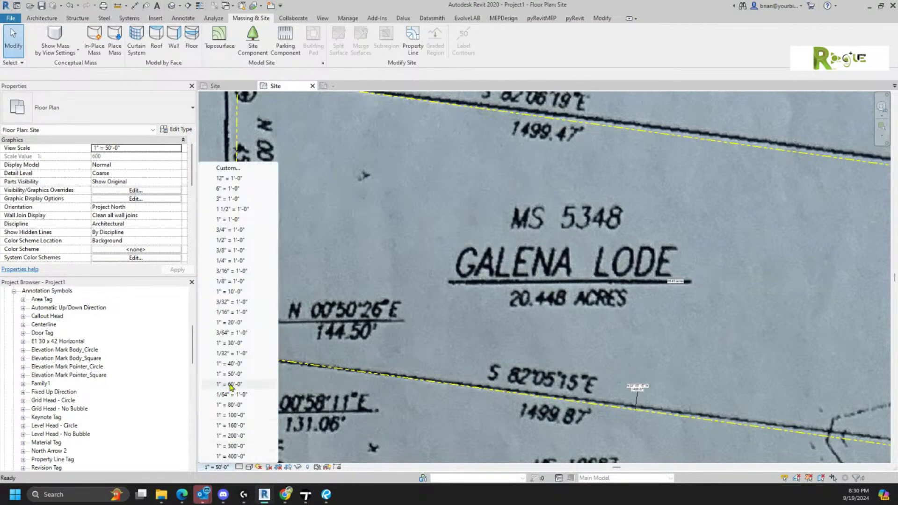
pyautogui.click(235, 435)
pyautogui.scroll(-3, 791, 295)
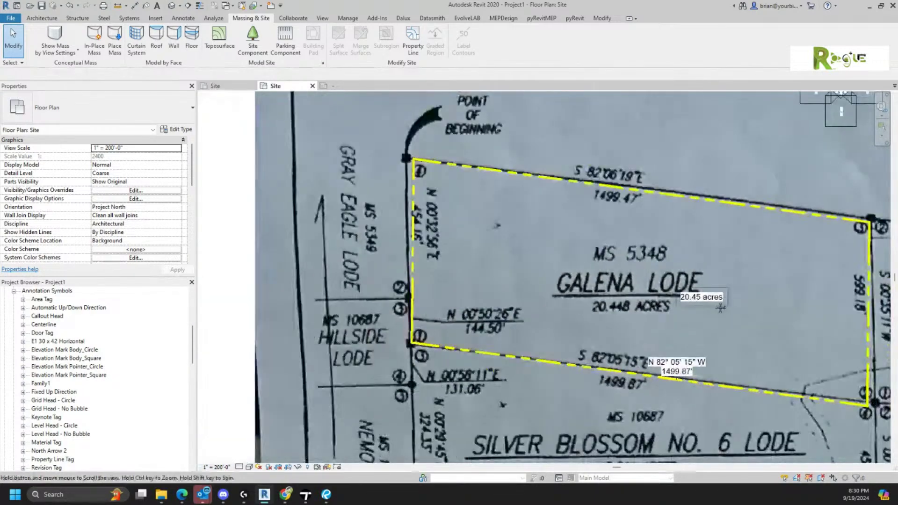
pyautogui.moveTo(591, 308); pyautogui.dragTo(631, 294)
pyautogui.moveTo(549, 374); pyautogui.dragTo(582, 373)
pyautogui.scroll(-2, 653, 280)
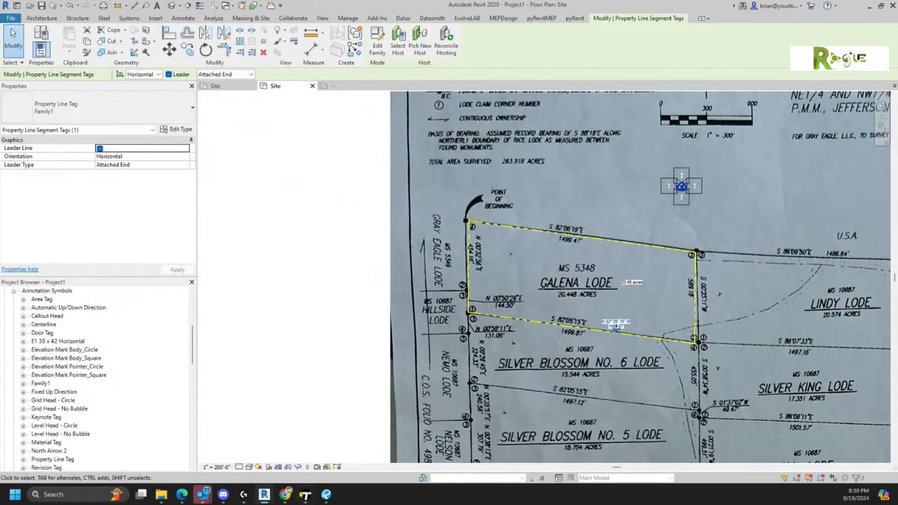
# - Set the site plan scale to 1" = 300'-0", reposition the south-line bearing tag, and edit its family
pyautogui.click(217, 467)
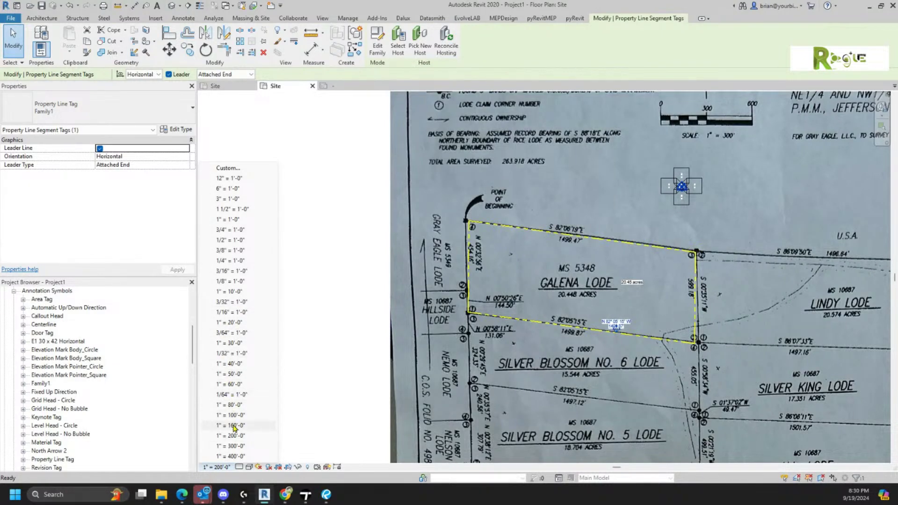
pyautogui.click(235, 446)
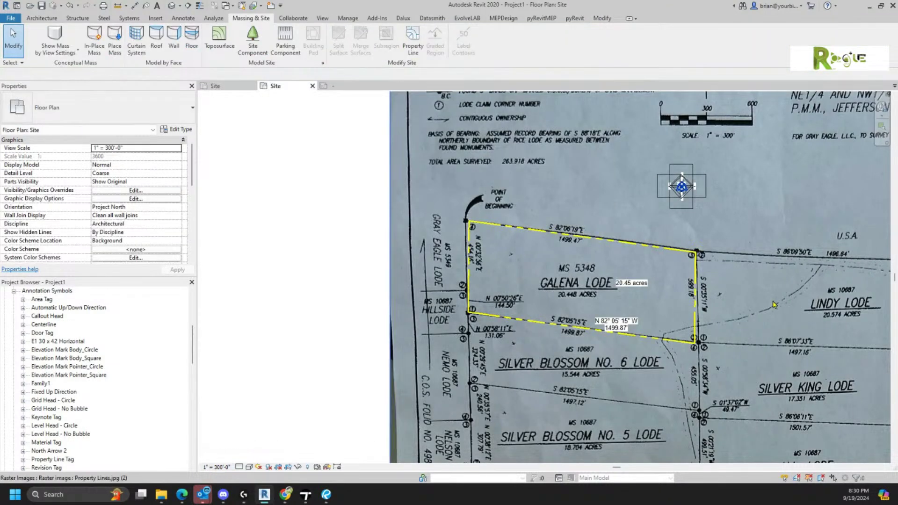
pyautogui.scroll(3, 639, 305)
pyautogui.scroll(2, 702, 304)
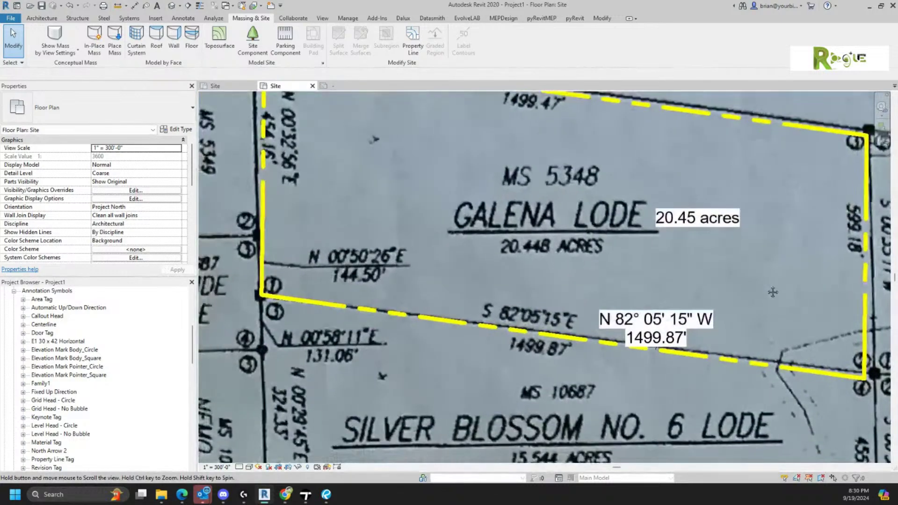
pyautogui.moveTo(700, 331); pyautogui.dragTo(743, 308)
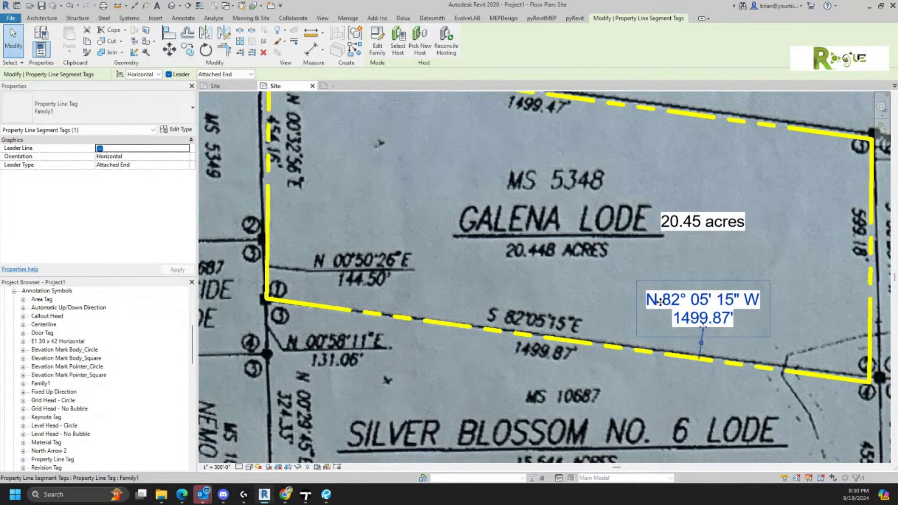
pyautogui.click(377, 42)
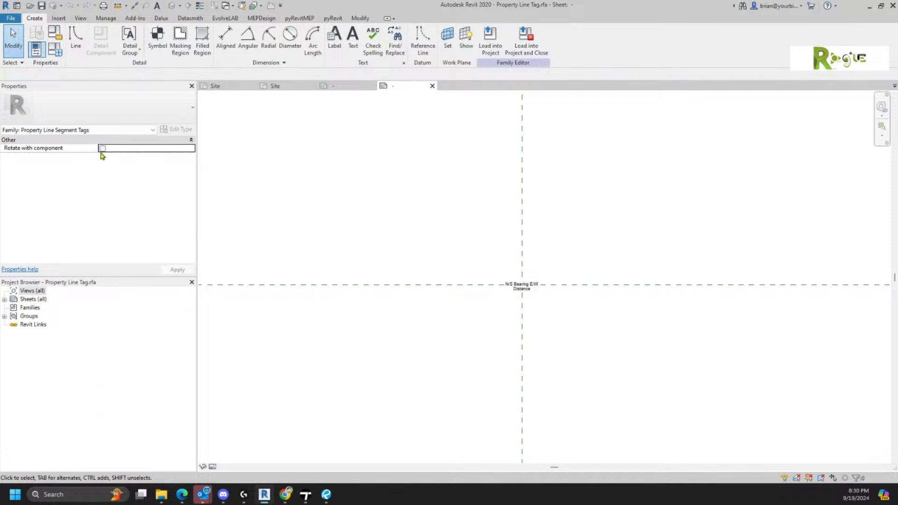
# - Enable Rotate with component for the property line tag and load the family into Project1
pyautogui.click(102, 149)
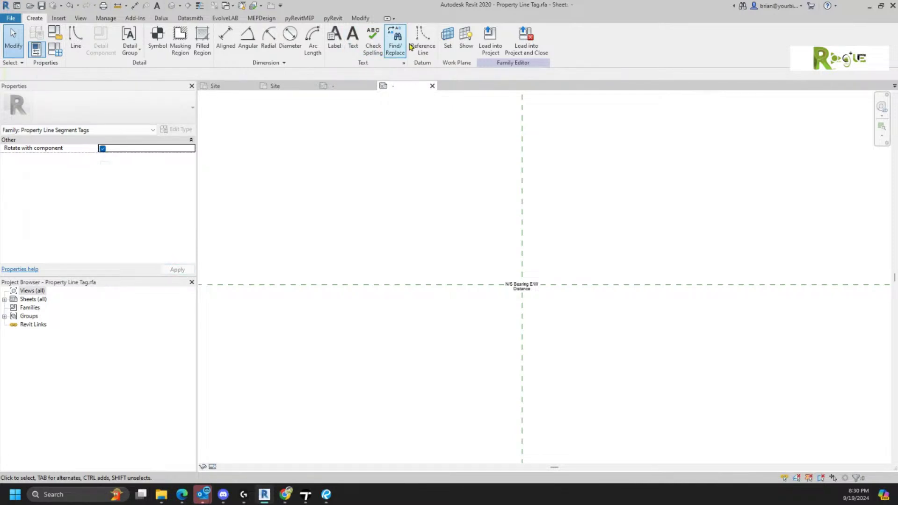
pyautogui.click(489, 32)
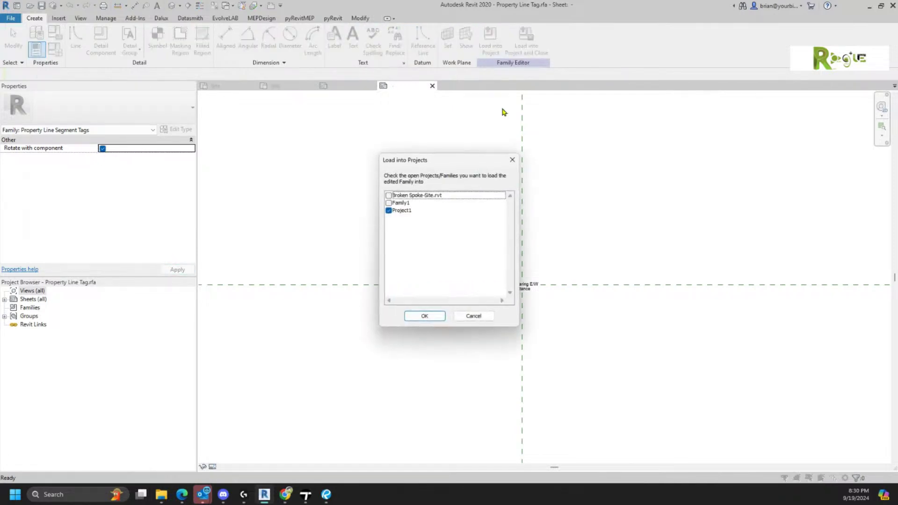
pyautogui.click(427, 316)
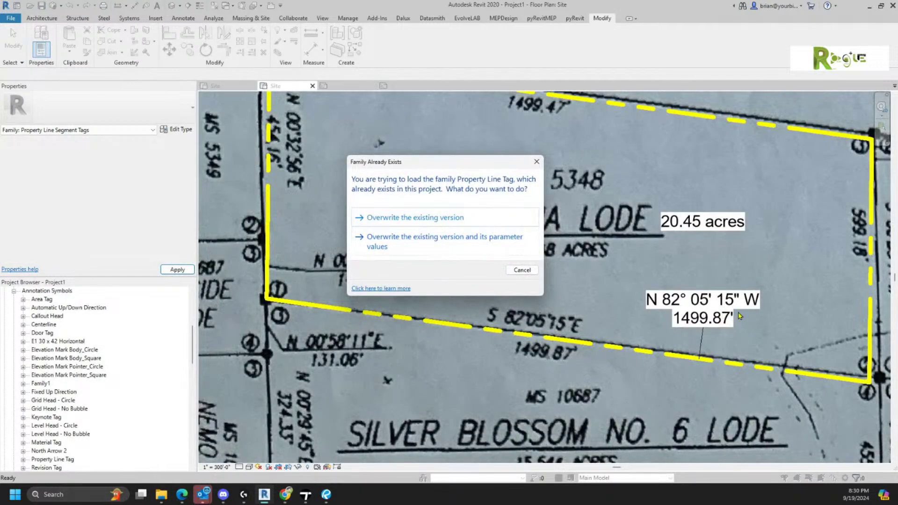
# - Overwrite the existing tag family, then drop the south tag's leader and move it onto the south line
pyautogui.click(377, 225)
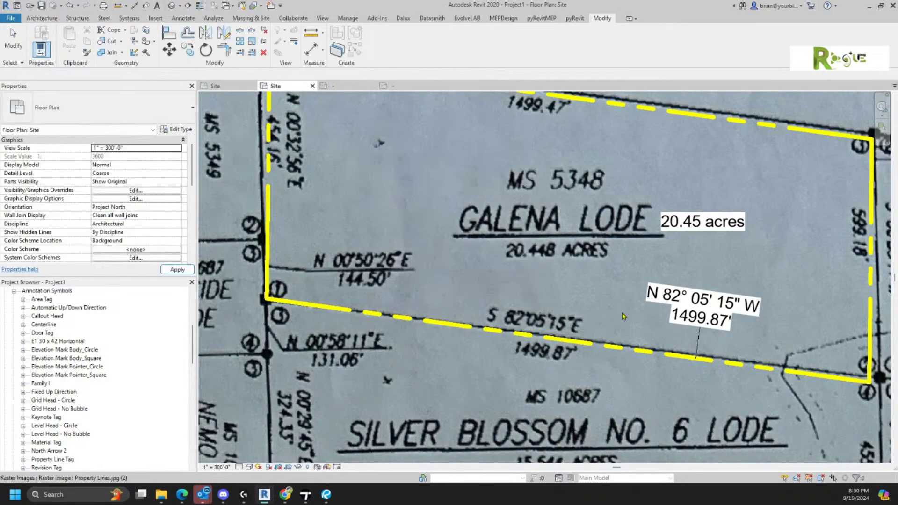
pyautogui.click(699, 323)
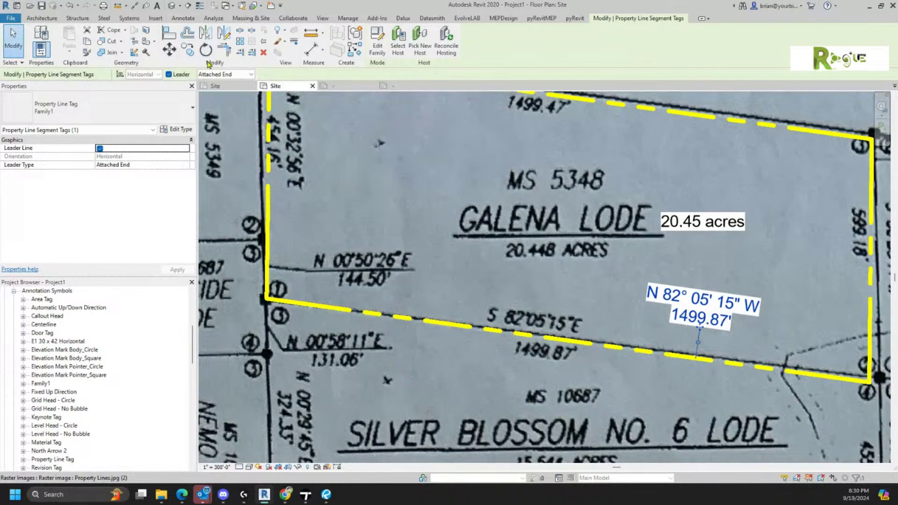
pyautogui.click(176, 74)
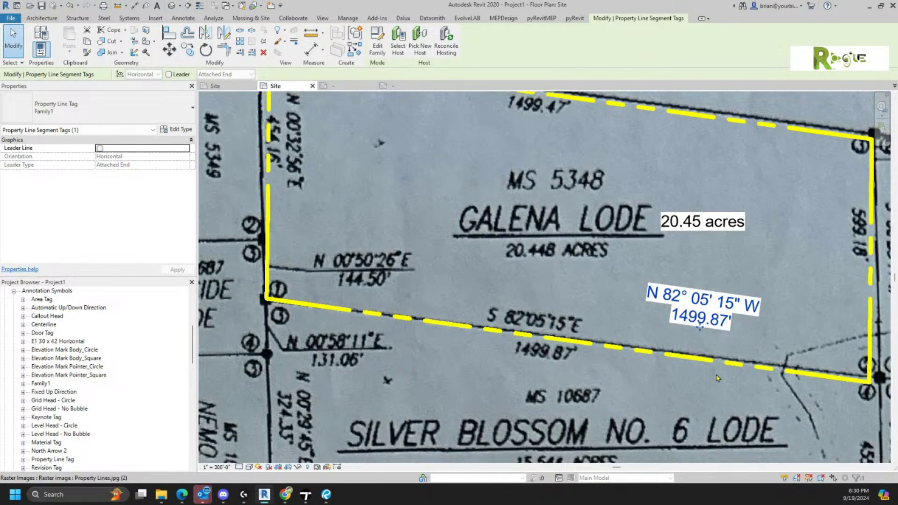
pyautogui.moveTo(703, 327); pyautogui.dragTo(648, 367)
# - Add leaderless bearing-distance tags to the east, north and upper west property lines
pyautogui.rightClick(652, 365)
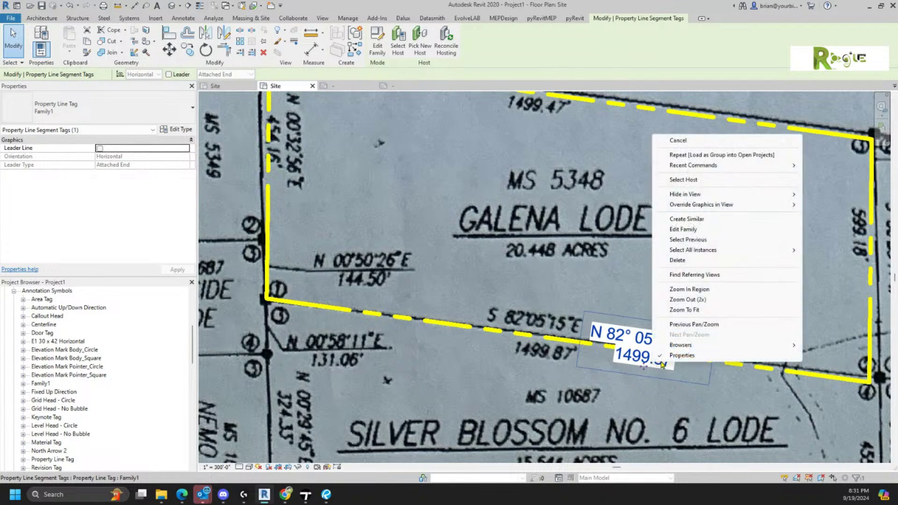
pyautogui.click(686, 226)
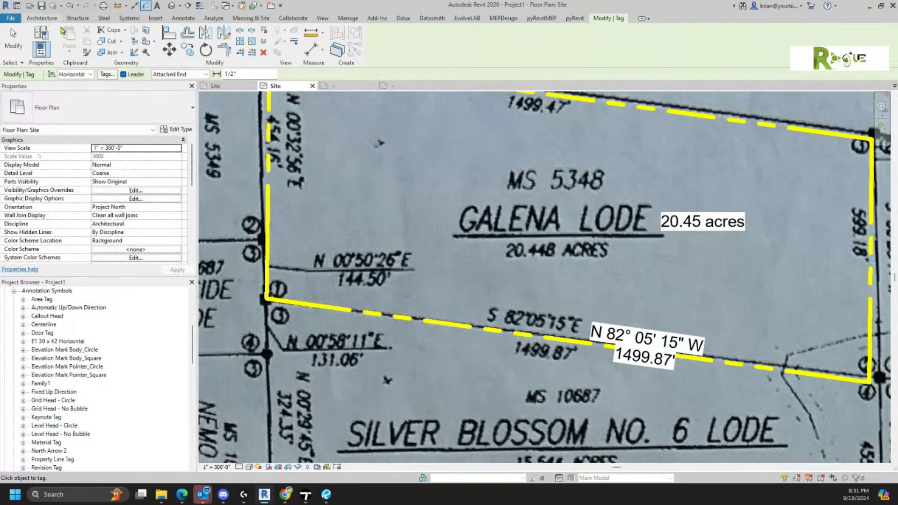
pyautogui.click(124, 74)
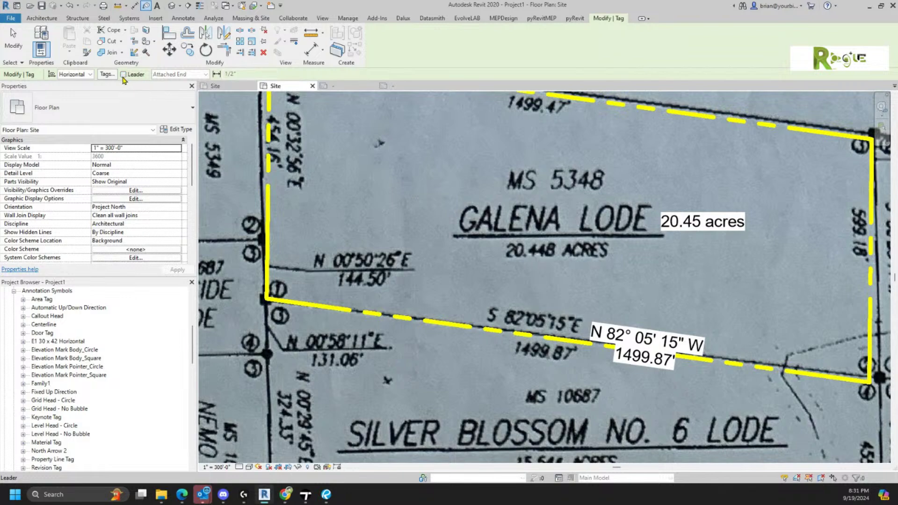
pyautogui.scroll(-2, 770, 366)
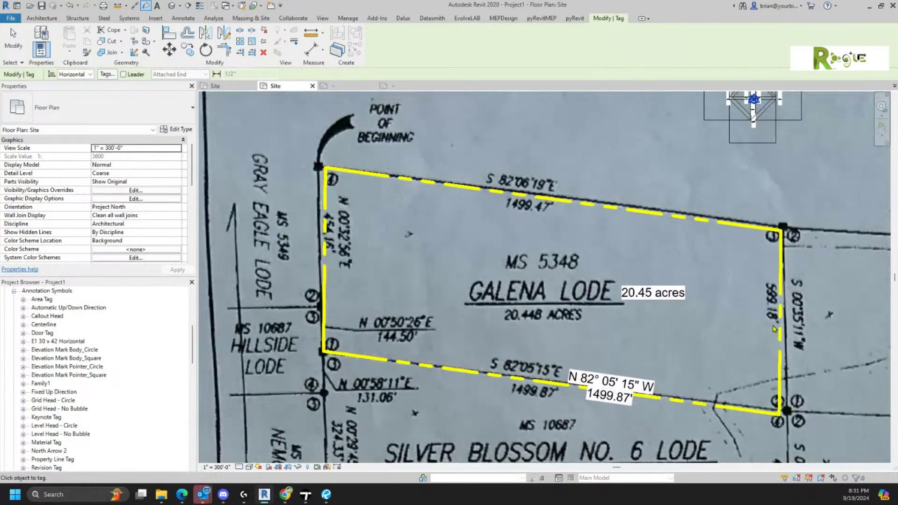
pyautogui.click(780, 327)
pyautogui.click(621, 217)
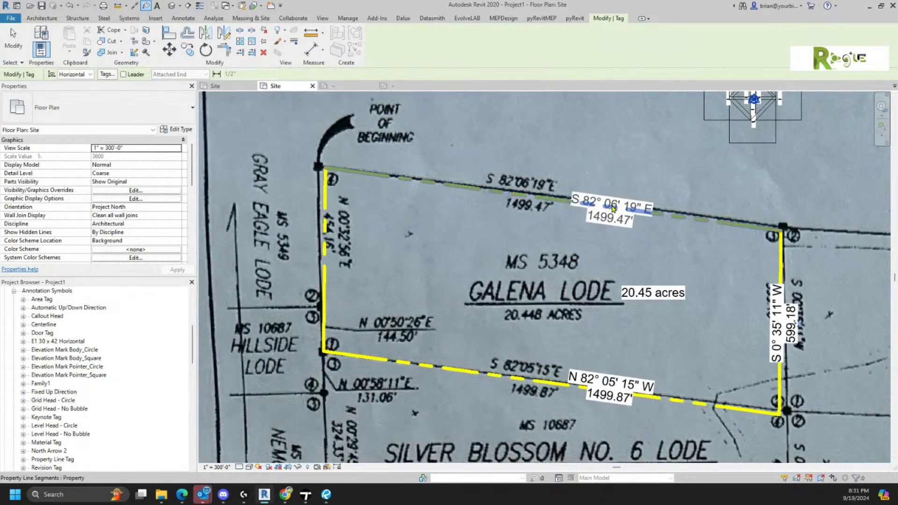
pyautogui.click(323, 276)
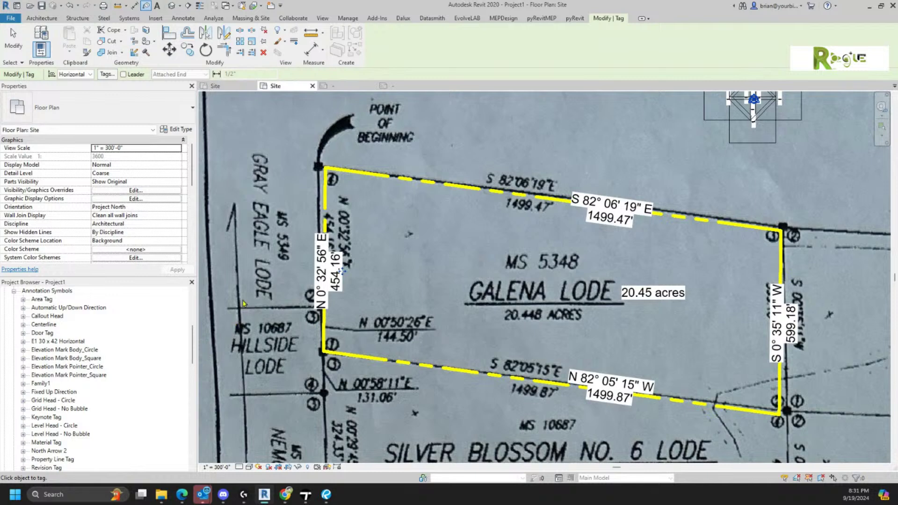
pyautogui.press('Escape')
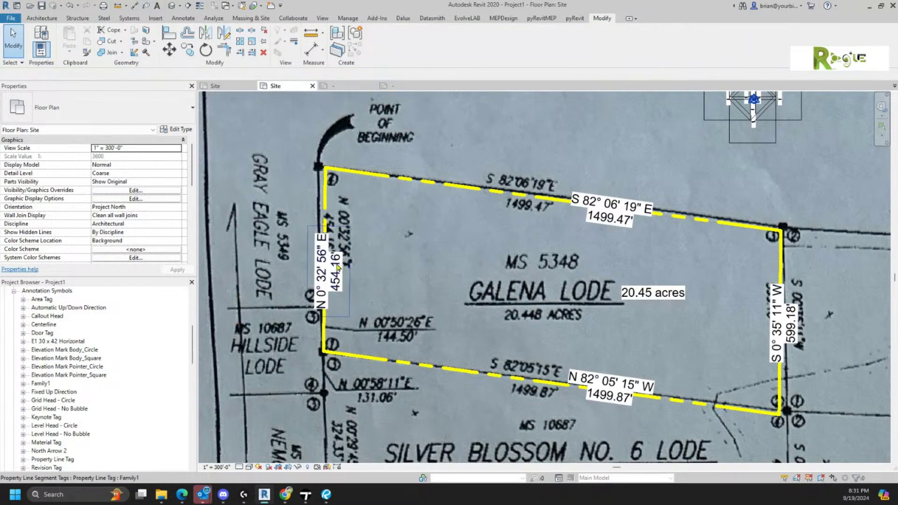
# - Shift the west-line tag up along its line
pyautogui.click(336, 270)
pyautogui.moveTo(336, 270); pyautogui.dragTo(335, 239)
pyautogui.click(511, 277)
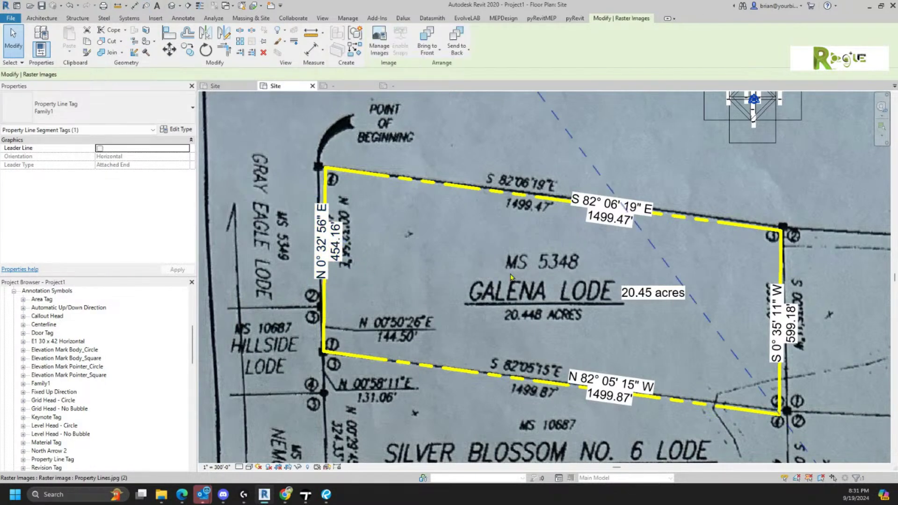
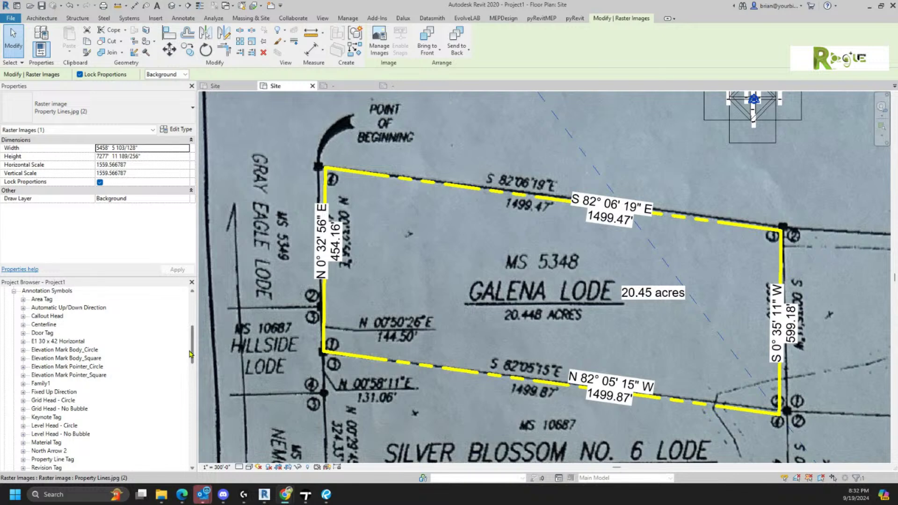
# - Duplicate the Site floor plan as a plain copy, creating Site Copy 1
pyautogui.moveTo(192, 356); pyautogui.dragTo(191, 321)
pyautogui.rightClick(36, 324)
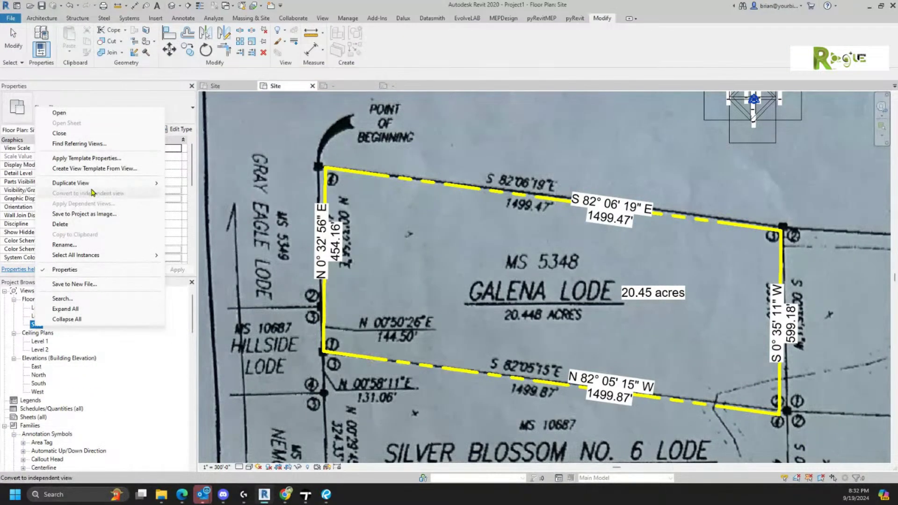
pyautogui.moveTo(97, 188)
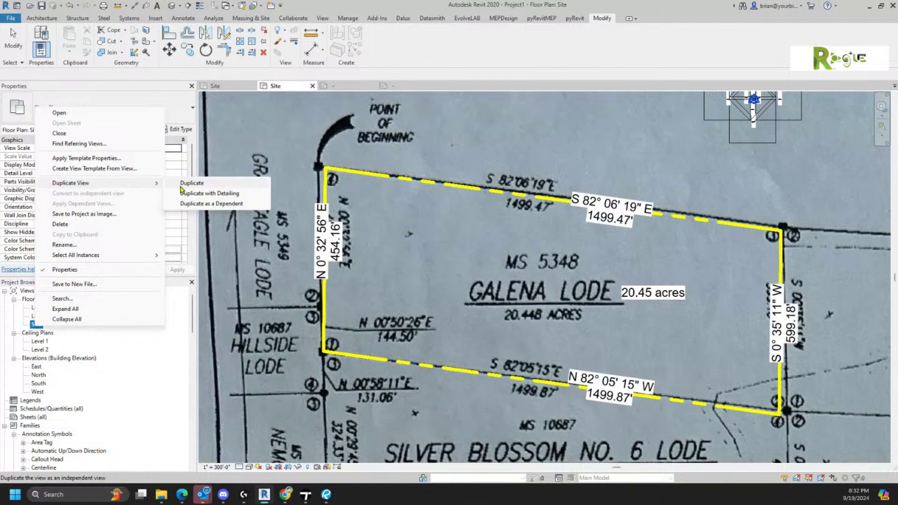
pyautogui.click(192, 183)
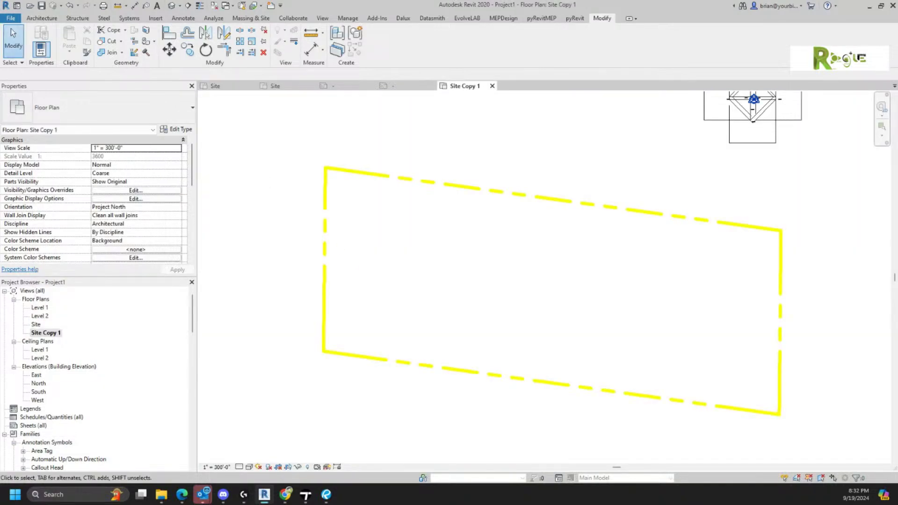
# - Center the site boundary in Site Copy 1 and bring the USGS topo map window over Revit
pyautogui.scroll(-3, 501, 282)
pyautogui.moveTo(563, 312); pyautogui.dragTo(515, 317, button='middle')
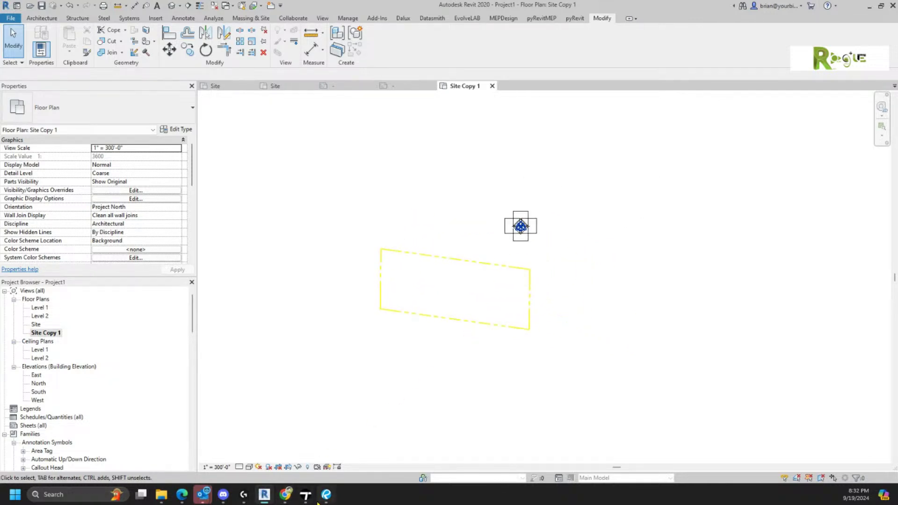
pyautogui.moveTo(316, 501)
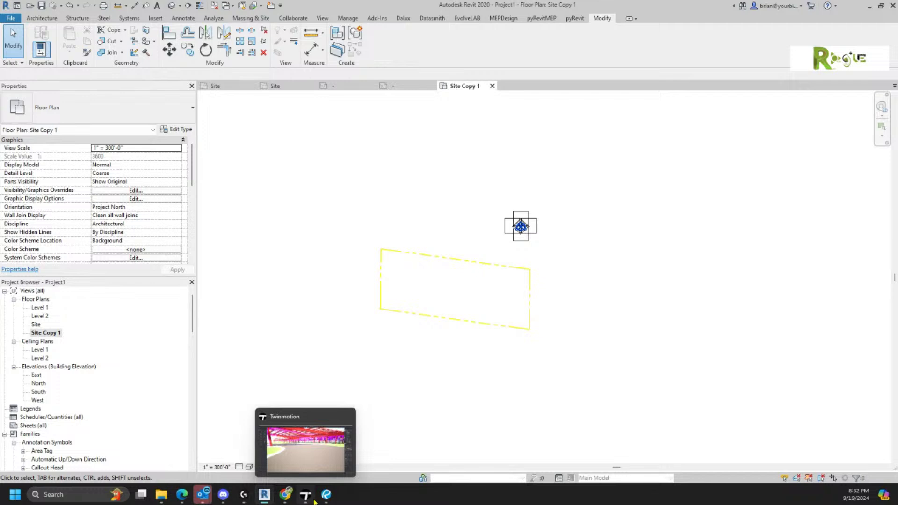
pyautogui.moveTo(266, 502)
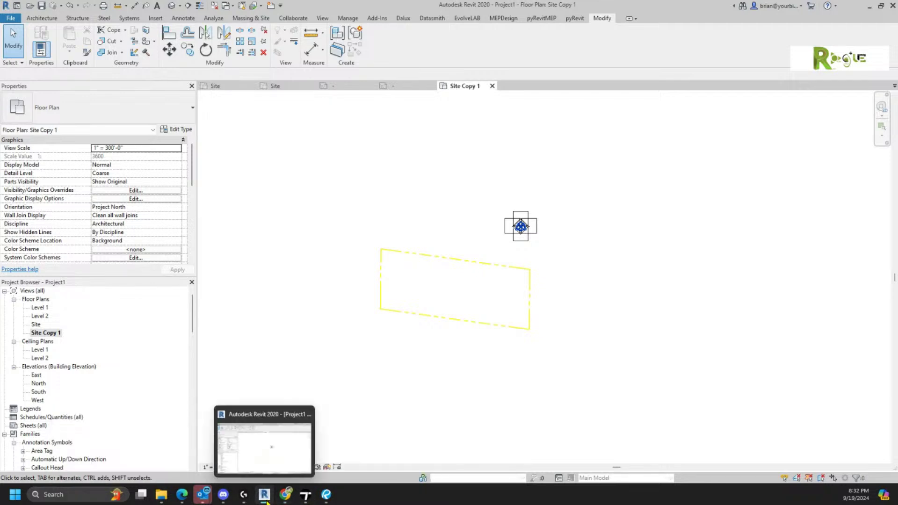
pyautogui.moveTo(229, 502)
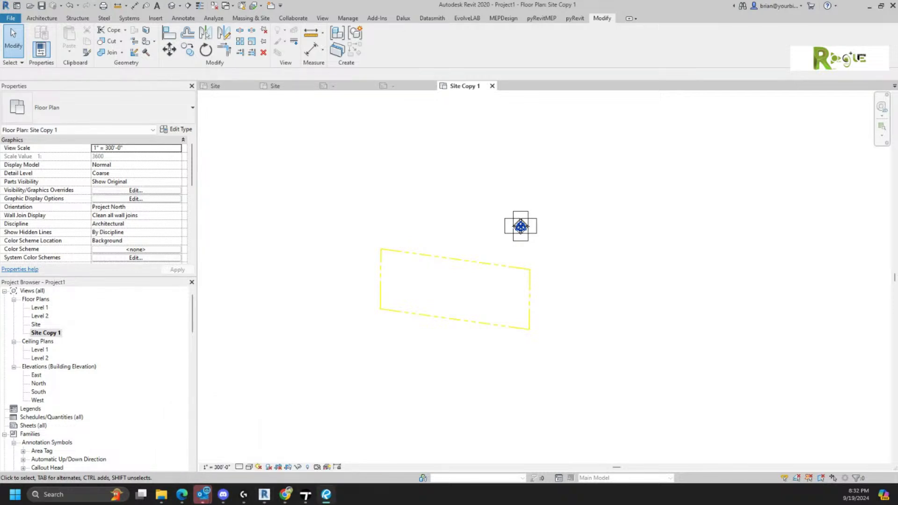
pyautogui.moveTo(897, 234); pyautogui.dragTo(497, 0)
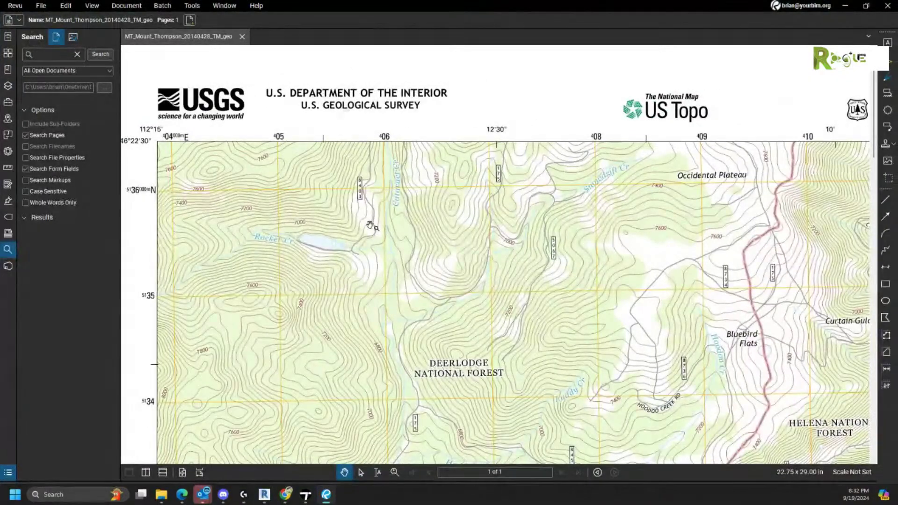
# - Zoom out and pan so the whole Mount Thompson quadrangle sheet is visible in Revu
pyautogui.scroll(-2, 367, 233)
pyautogui.scroll(-2, 367, 233)
pyautogui.moveTo(545, 386); pyautogui.dragTo(539, 291)
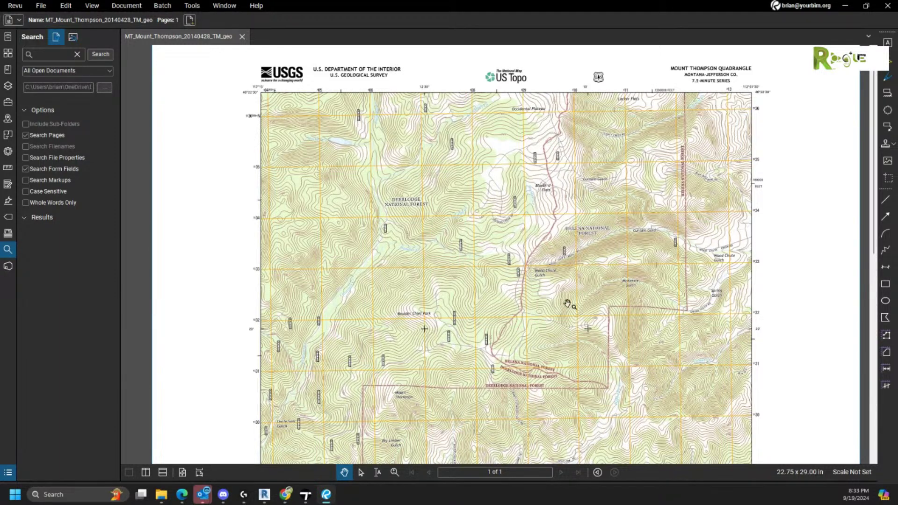
pyautogui.scroll(-3, 375, 150)
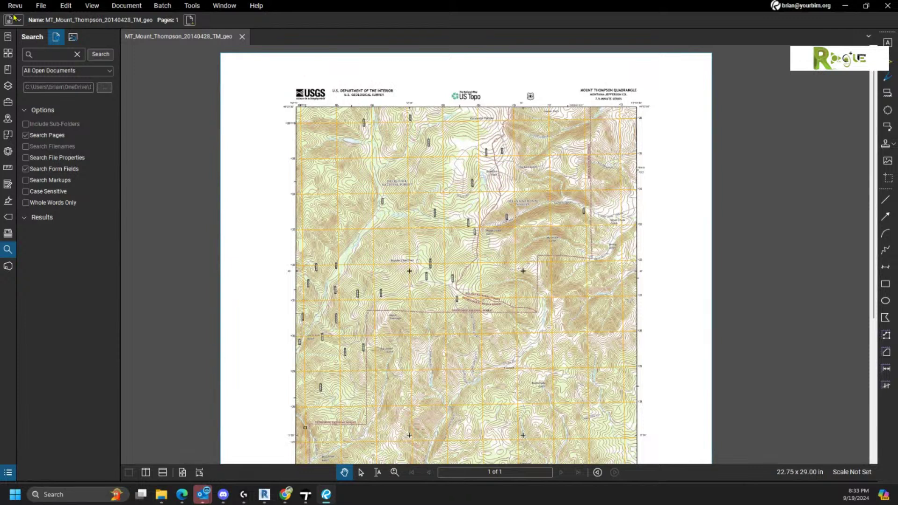
# - Browse the export options under Revu's File menu
pyautogui.click(39, 7)
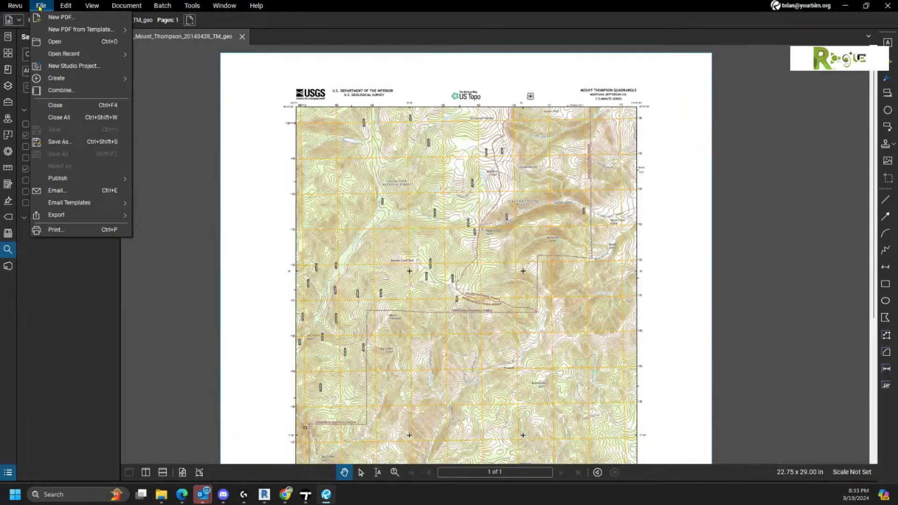
pyautogui.click(40, 7)
pyautogui.click(40, 6)
pyautogui.moveTo(60, 216)
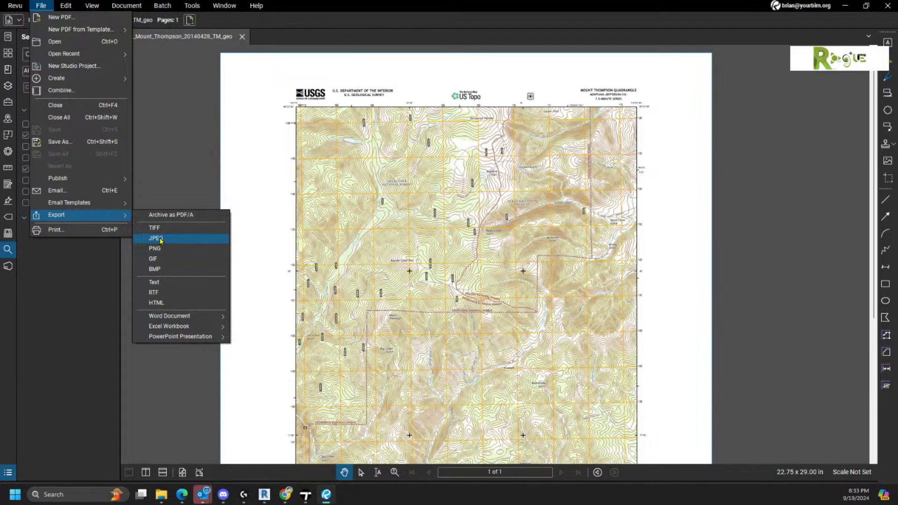
# - Close the menus and search Windows for 'sni' to find Snipping Tool
pyautogui.rightClick(264, 234)
pyautogui.click(229, 202)
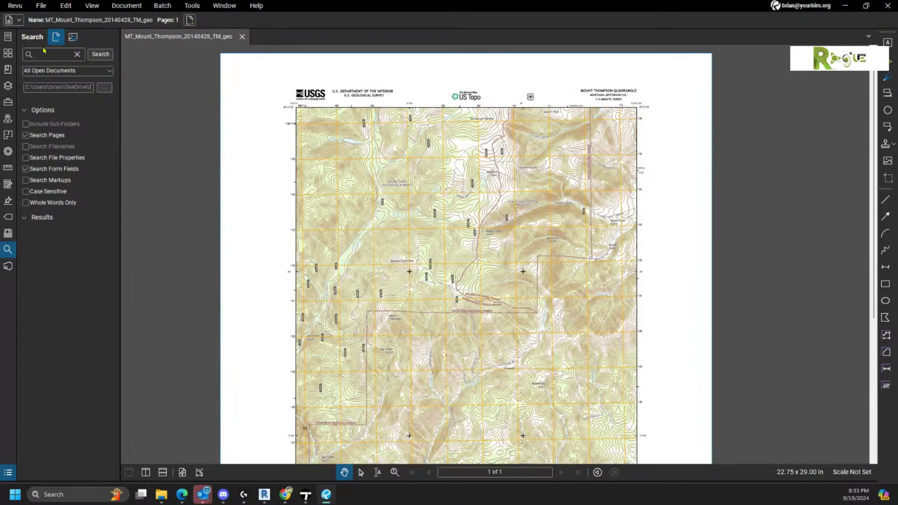
pyautogui.click(34, 496)
pyautogui.write('sni')
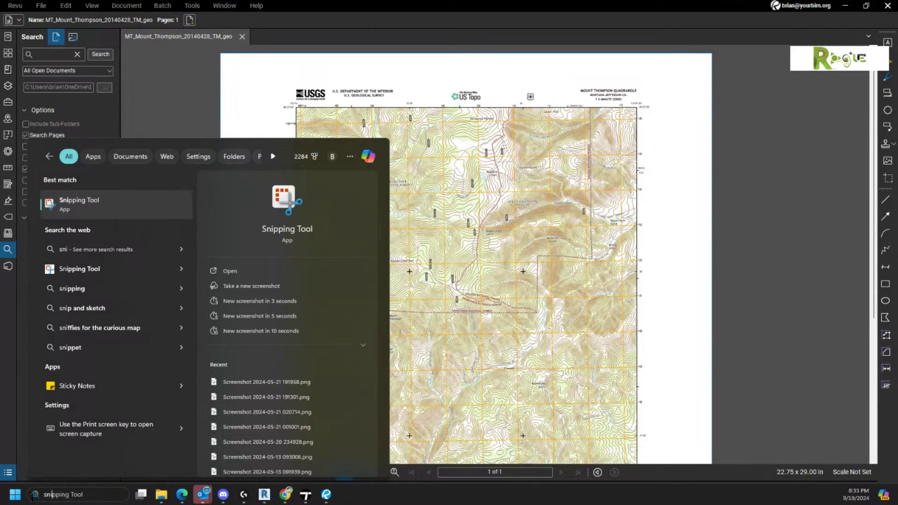
# - Launch Snipping Tool, center its window and move Revu aside to reveal Revit
pyautogui.click(70, 204)
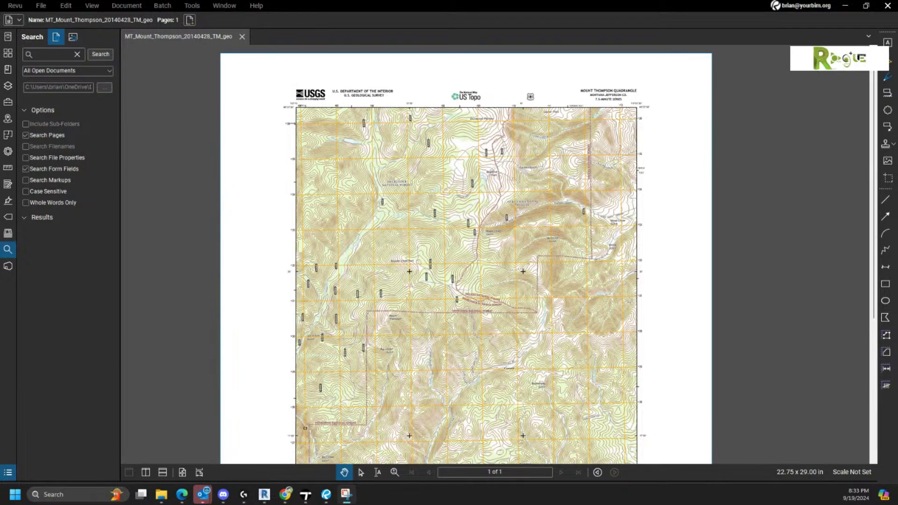
pyautogui.moveTo(885, 310); pyautogui.dragTo(527, 321)
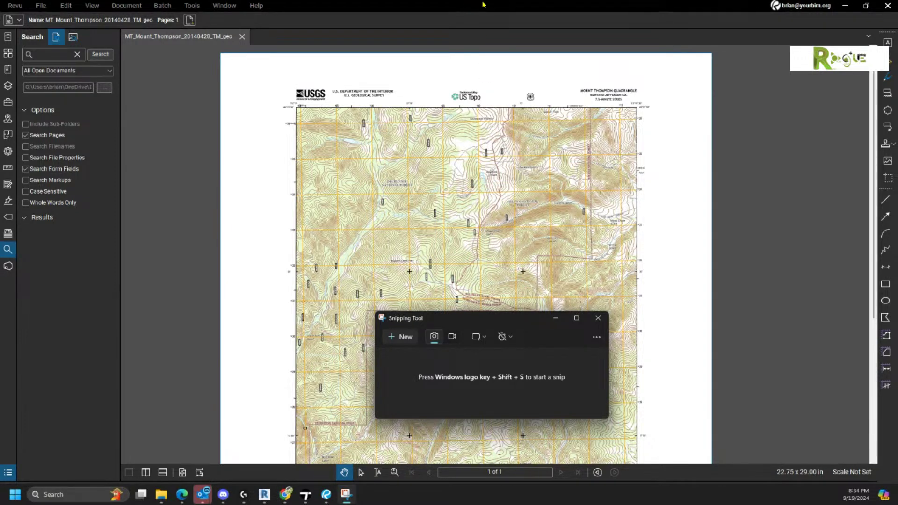
pyautogui.moveTo(487, 6); pyautogui.dragTo(897, 450)
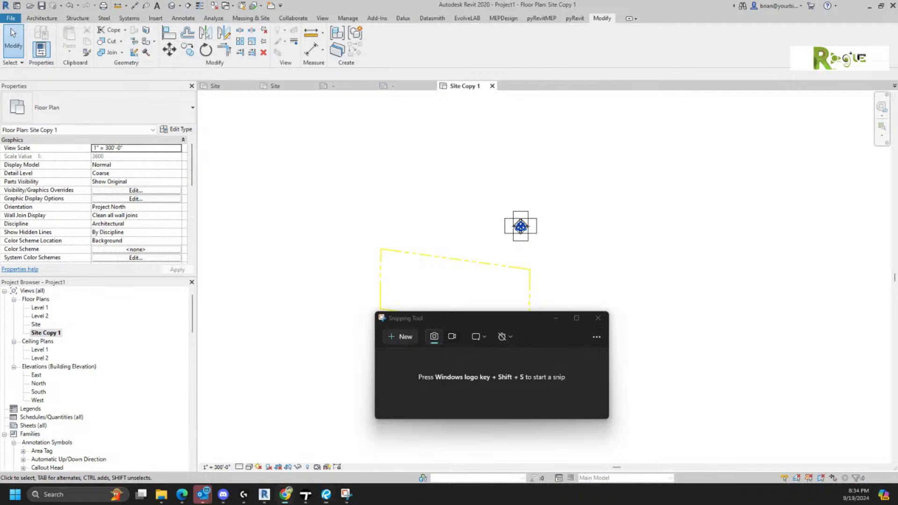
# - Snip a rectangle around the top section of the Mount Thompson topo map
pyautogui.click(398, 342)
pyautogui.click(398, 339)
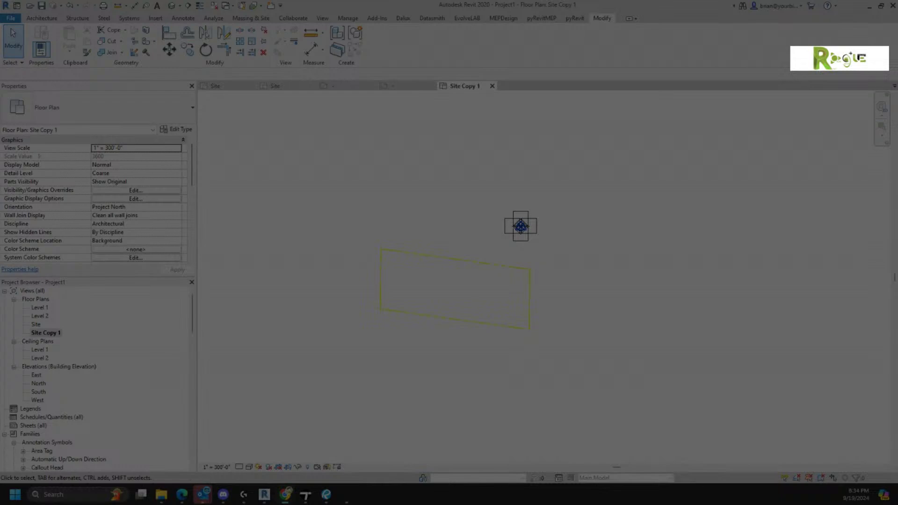
pyautogui.press('Escape')
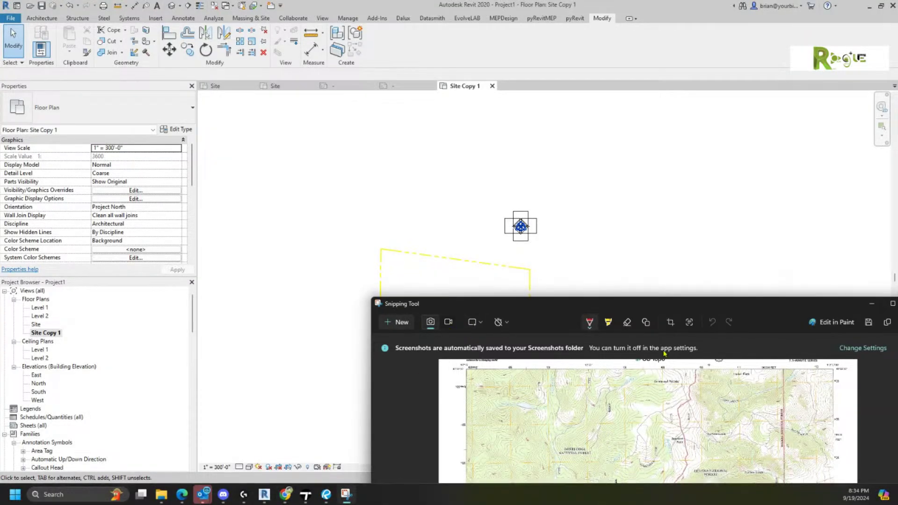
pyautogui.moveTo(823, 304); pyautogui.dragTo(692, 229)
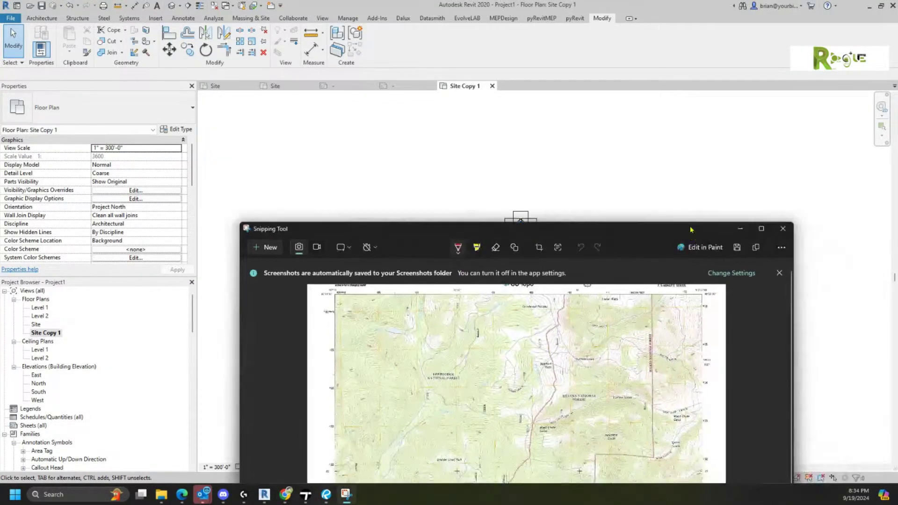
pyautogui.click(736, 248)
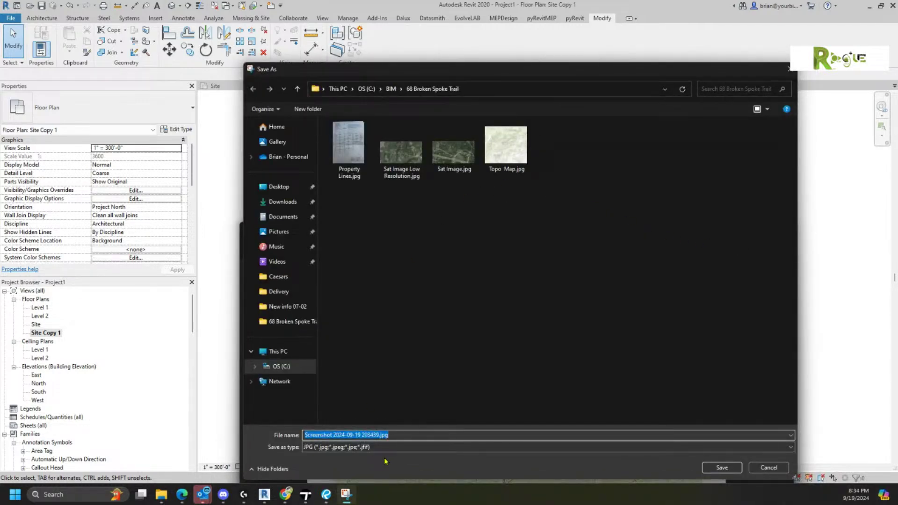
pyautogui.write('Topo1')
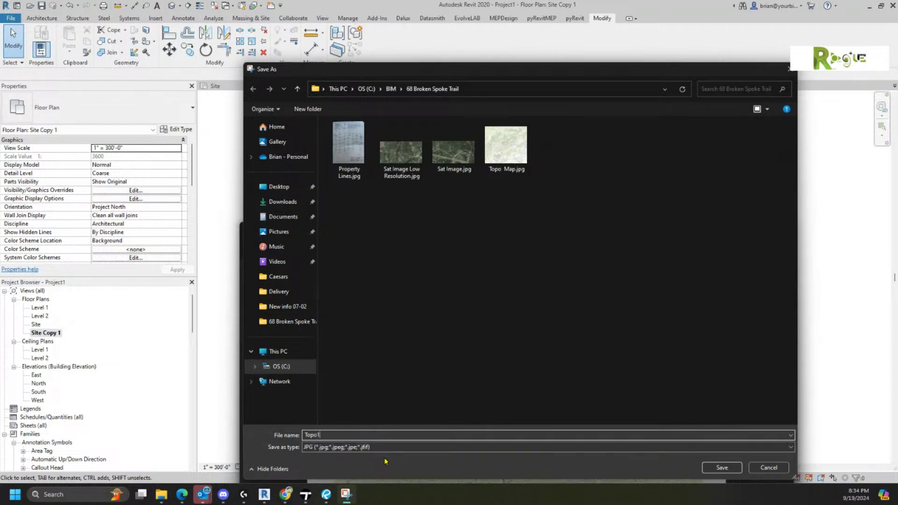
pyautogui.press('Return')
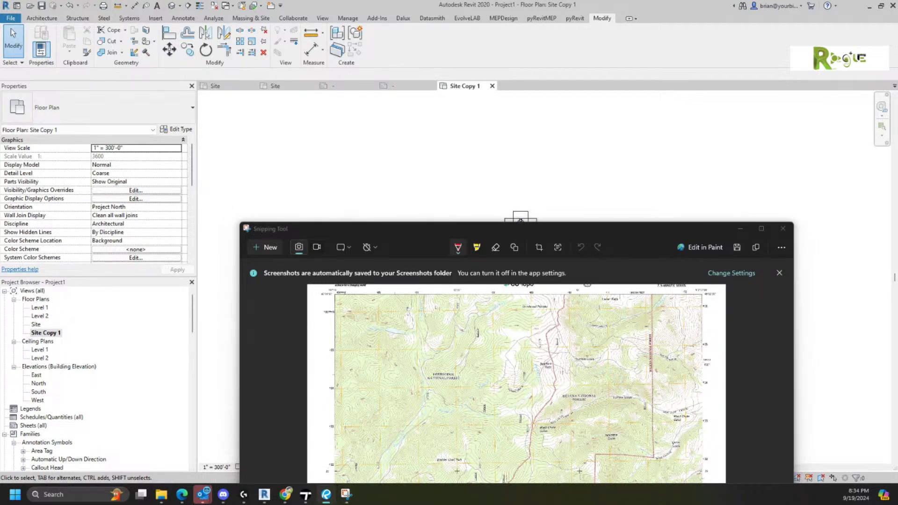
# - Snip the map's next section and save it as Topo2.jpg
pyautogui.click(277, 249)
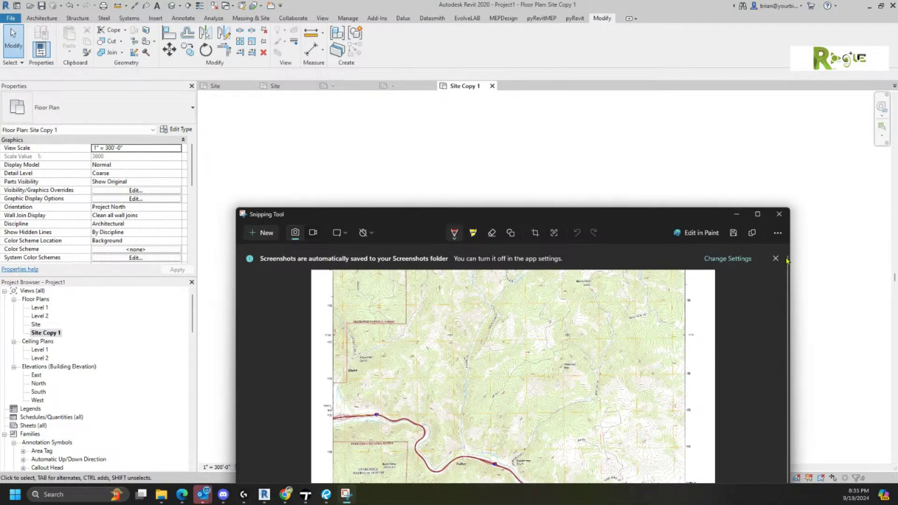
pyautogui.click(733, 233)
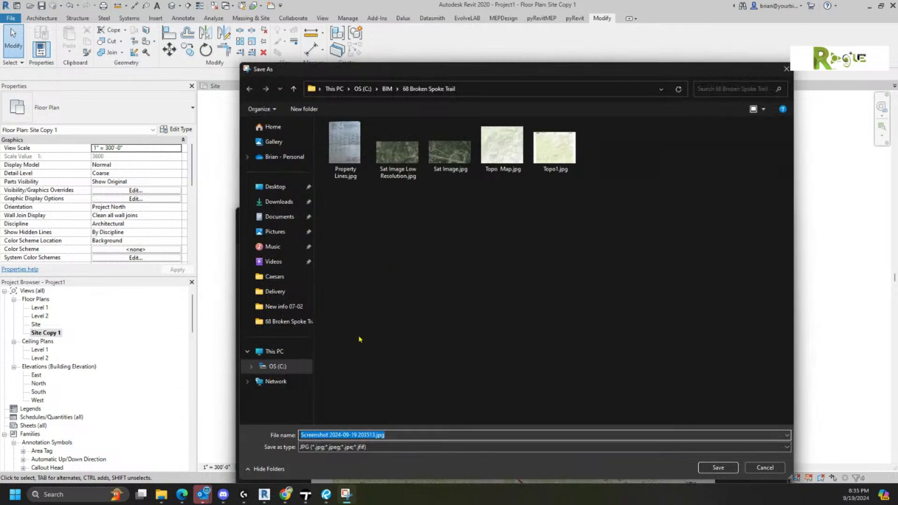
pyautogui.click(552, 143)
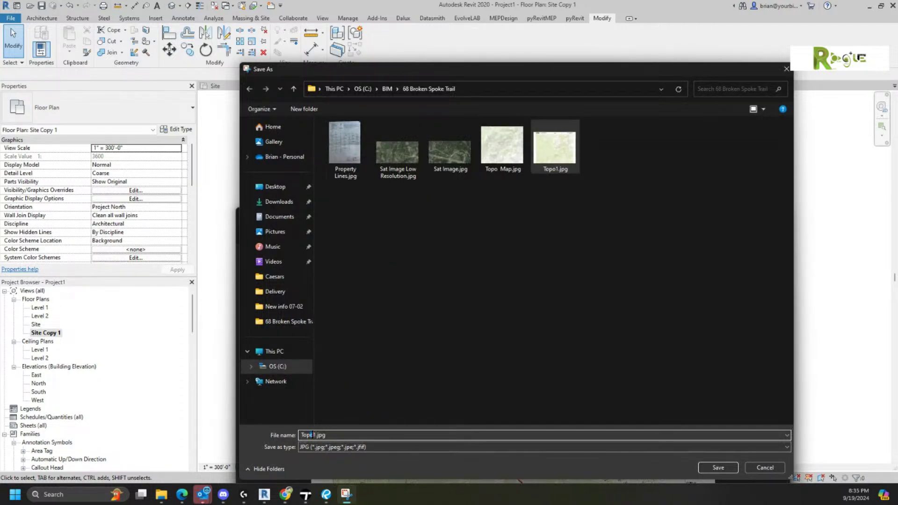
pyautogui.press('BackSpace')
pyautogui.write('2')
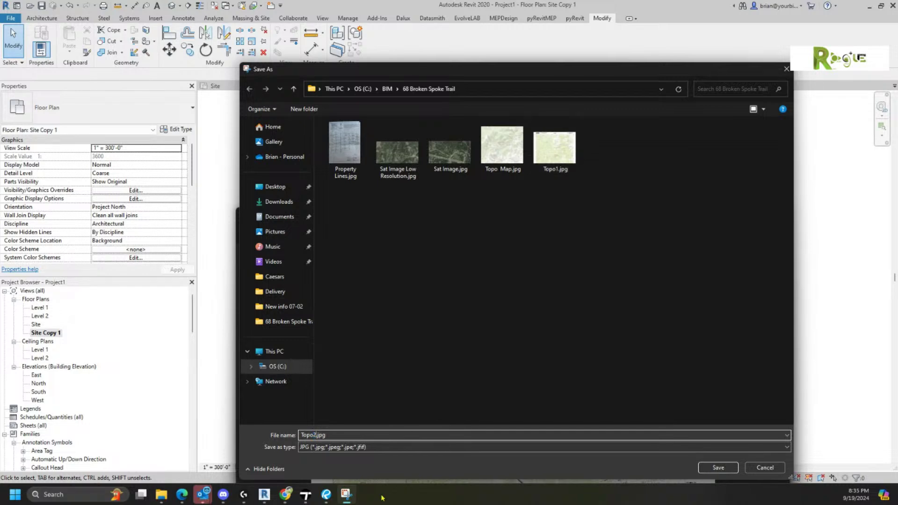
pyautogui.press('Return')
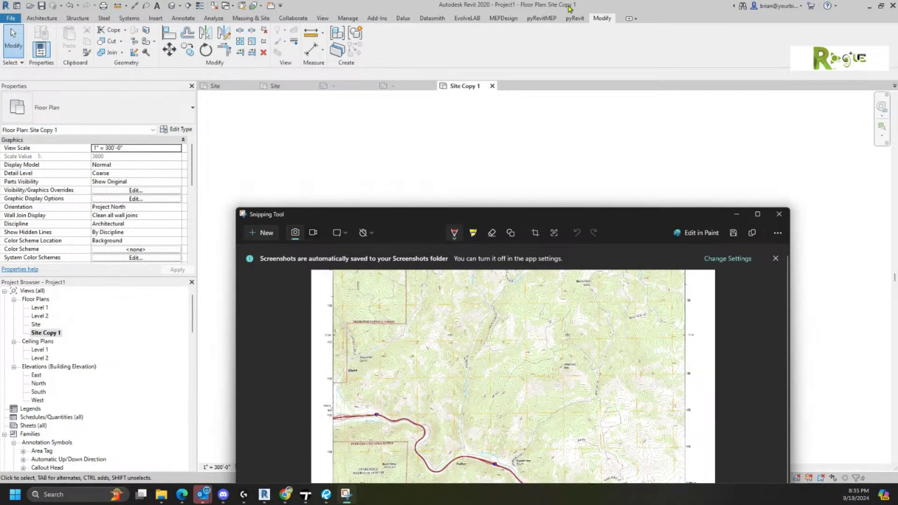
pyautogui.click(586, 11)
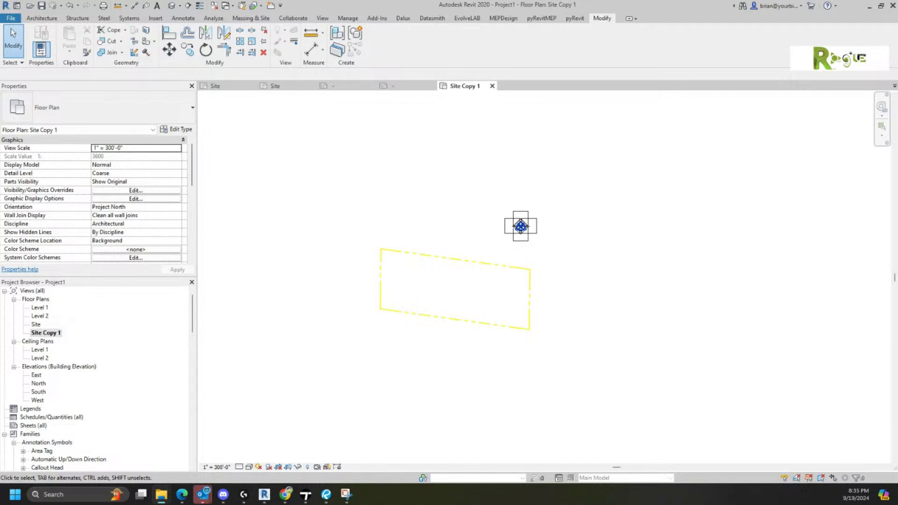
# - Drag Topo1.jpg from File Explorer into the Revit site plan and place it
pyautogui.moveTo(897, 103); pyautogui.dragTo(291, 54)
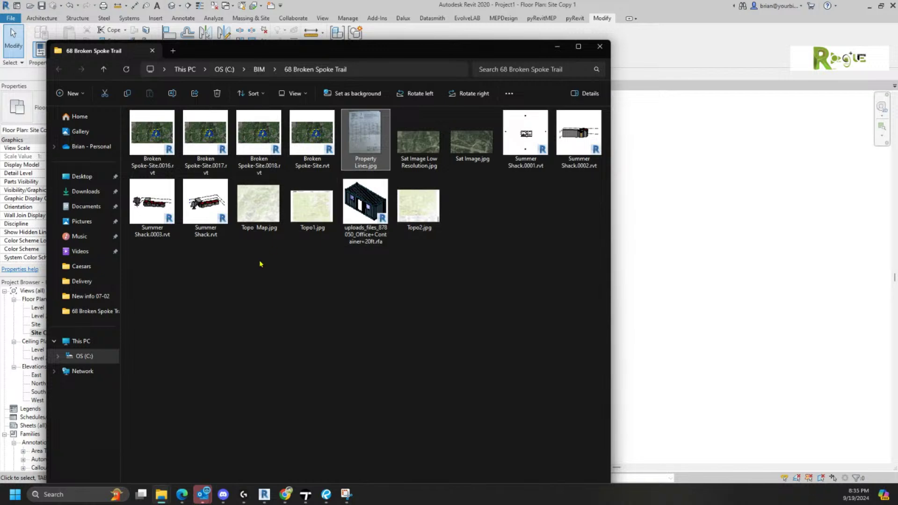
pyautogui.moveTo(307, 213); pyautogui.dragTo(739, 198)
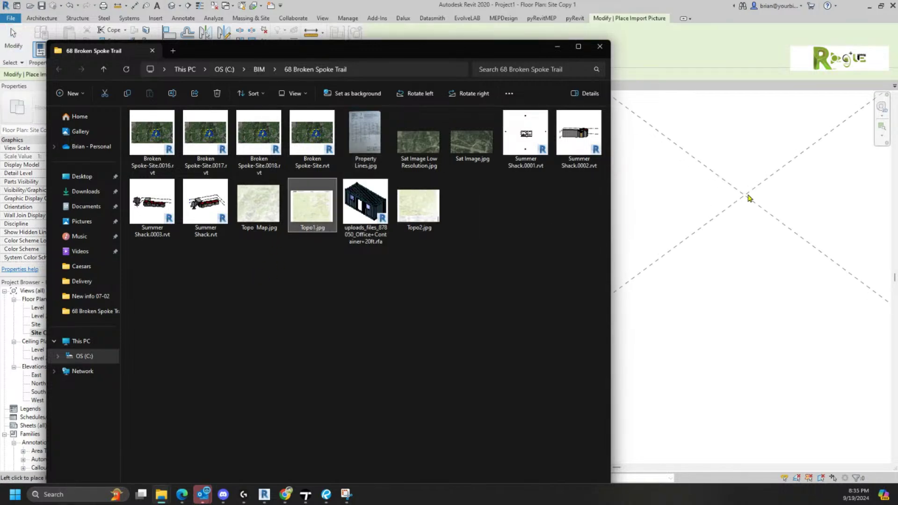
pyautogui.click(779, 194)
pyautogui.scroll(-5, 415, 188)
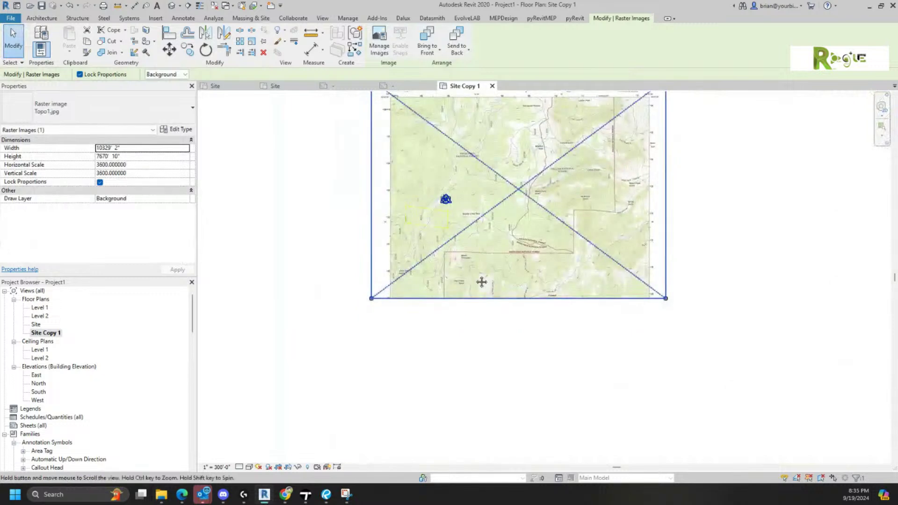
pyautogui.moveTo(475, 275); pyautogui.dragTo(489, 184, button='middle')
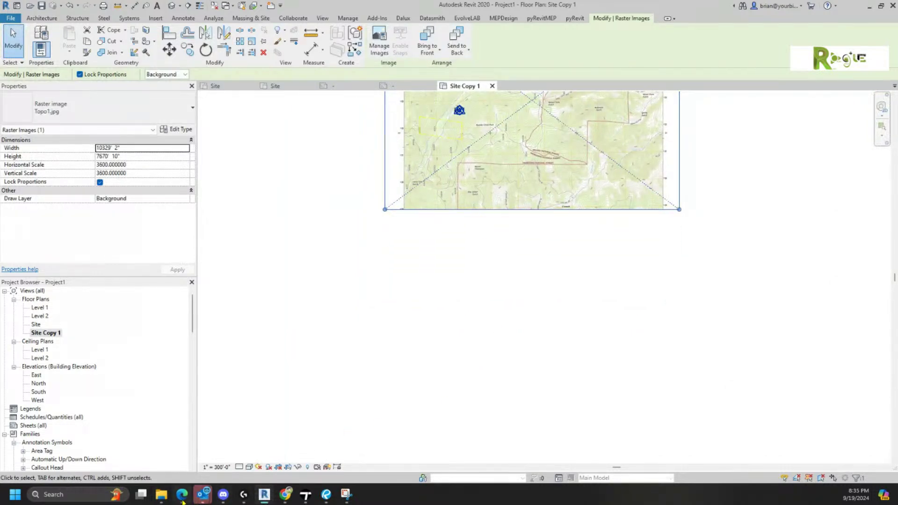
pyautogui.moveTo(162, 494)
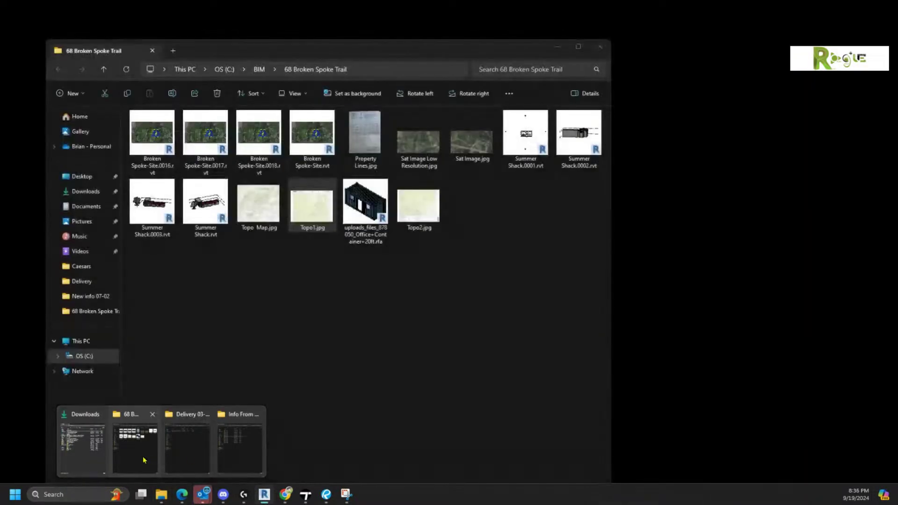
pyautogui.click(142, 459)
pyautogui.moveTo(418, 206); pyautogui.dragTo(782, 293)
# - Place the Topo2 map and move it below the Topo1 map
pyautogui.click(748, 296)
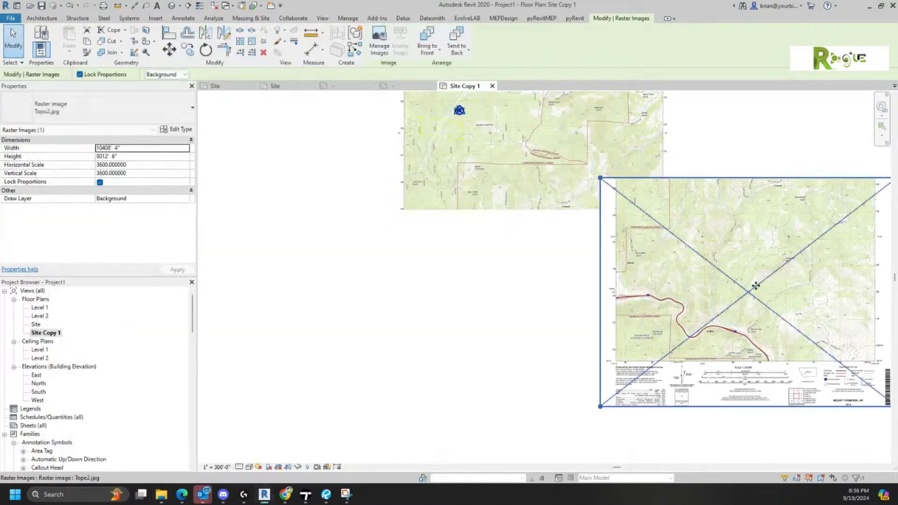
pyautogui.moveTo(702, 320); pyautogui.dragTo(523, 337)
pyautogui.press('Left')
pyautogui.press('Left')
pyautogui.press('Left')
pyautogui.press('Left')
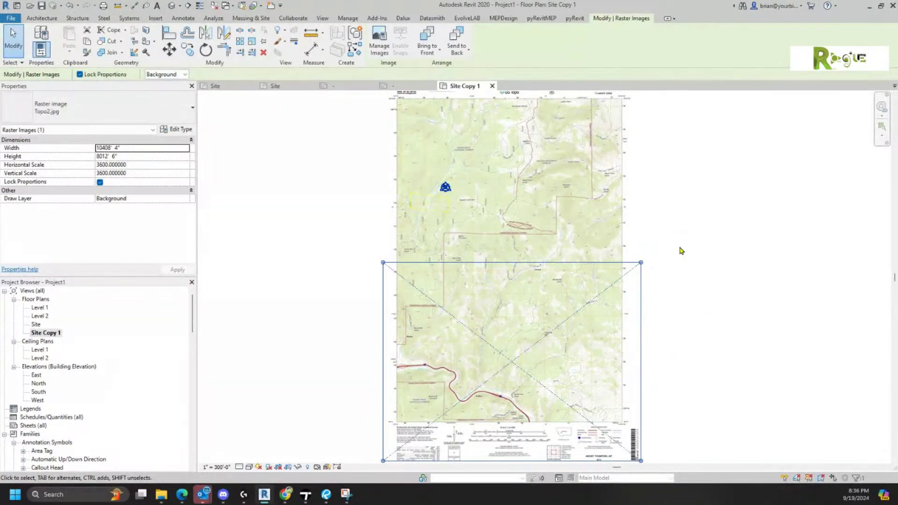
# - Select both maps and scale them from the feet scale bar, entering a length of 1000'
pyautogui.click(676, 232)
pyautogui.moveTo(686, 230); pyautogui.dragTo(587, 304)
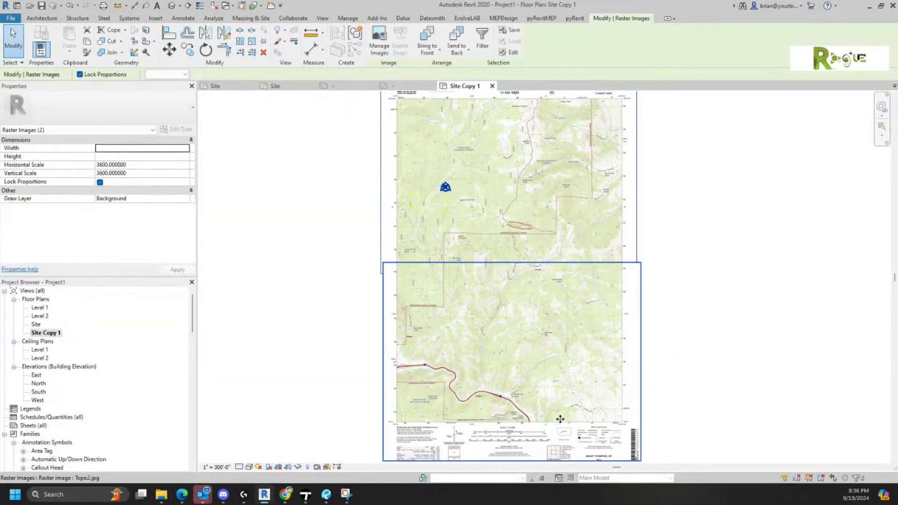
pyautogui.scroll(4, 494, 330)
pyautogui.scroll(5, 494, 330)
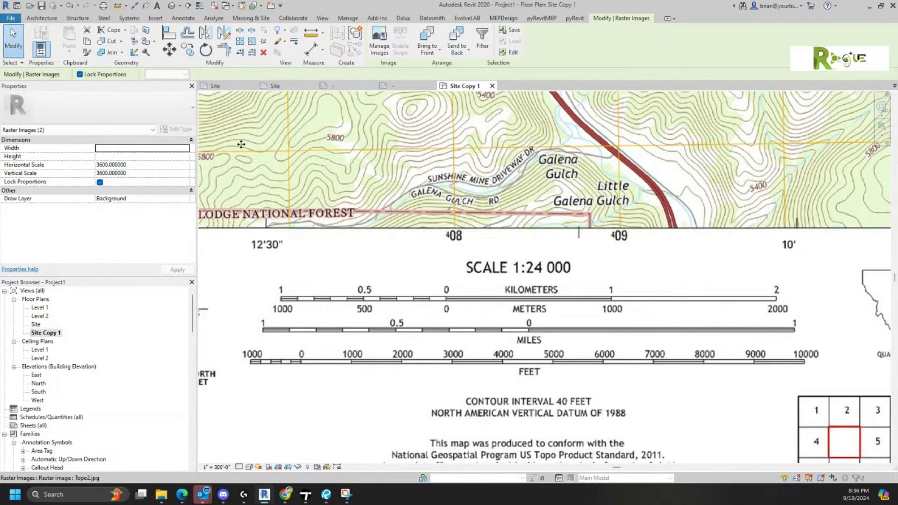
pyautogui.click(252, 42)
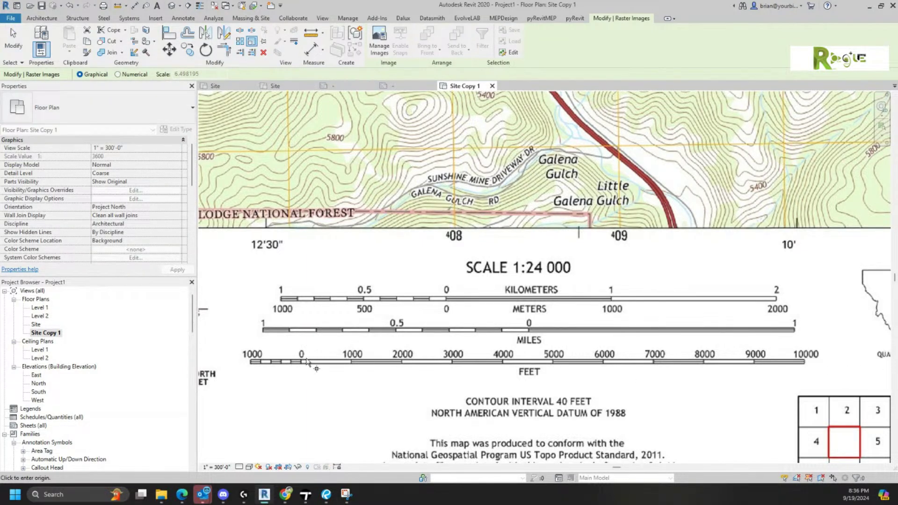
pyautogui.click(302, 342)
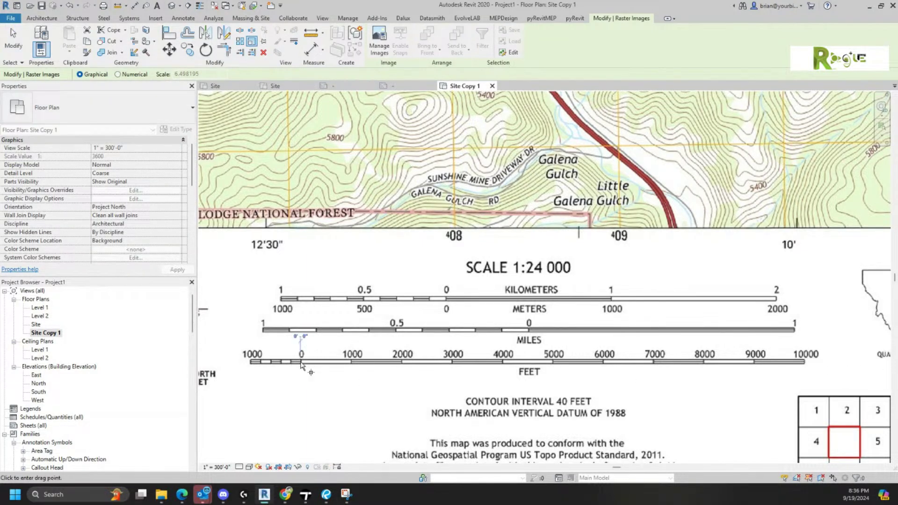
pyautogui.click(804, 364)
pyautogui.write('1')
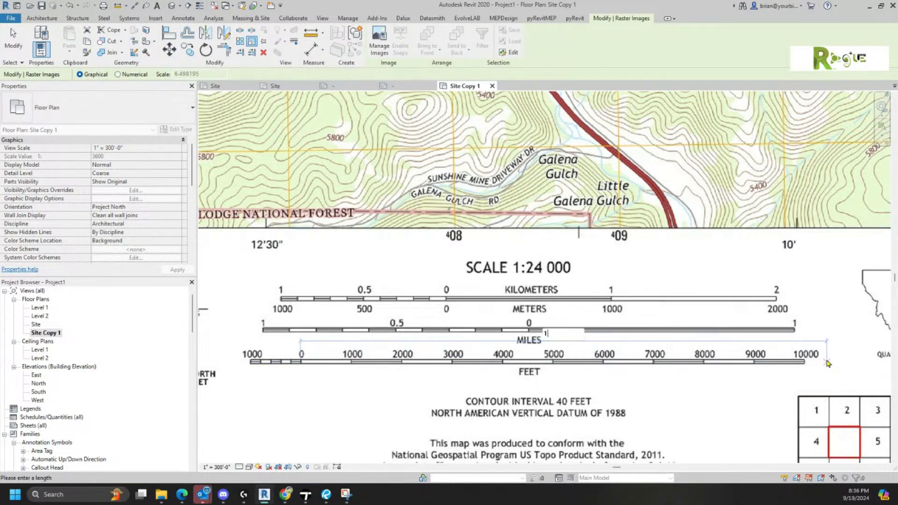
pyautogui.write("000'")
pyautogui.press('Return')
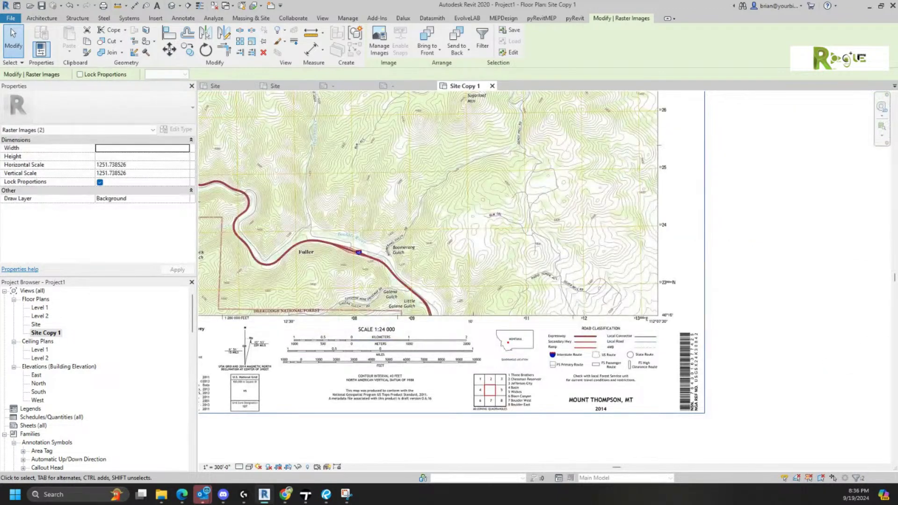
# - Pan across the rescaled map and select the lower Topo2 image
pyautogui.click(779, 252)
pyautogui.scroll(-2, 756, 259)
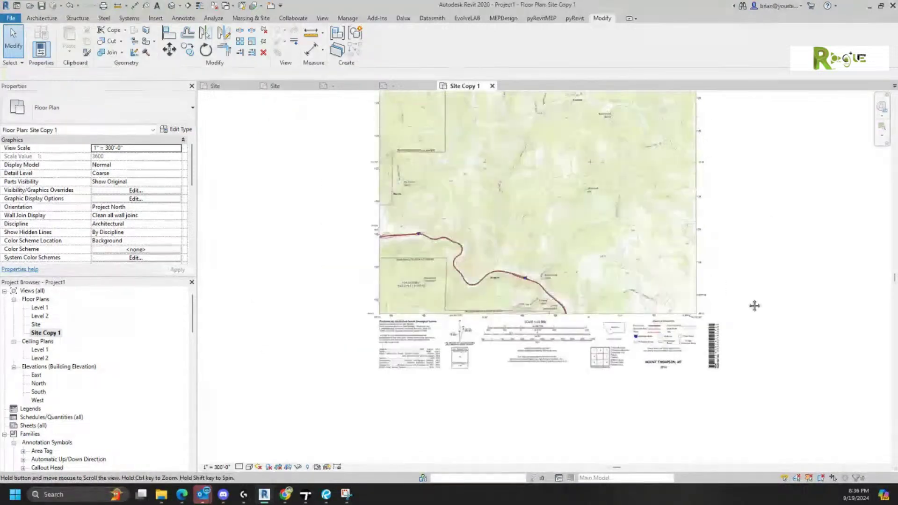
pyautogui.moveTo(676, 195); pyautogui.dragTo(683, 311, button='middle')
pyautogui.scroll(4, 399, 417)
pyautogui.moveTo(689, 218); pyautogui.dragTo(596, 322, button='middle')
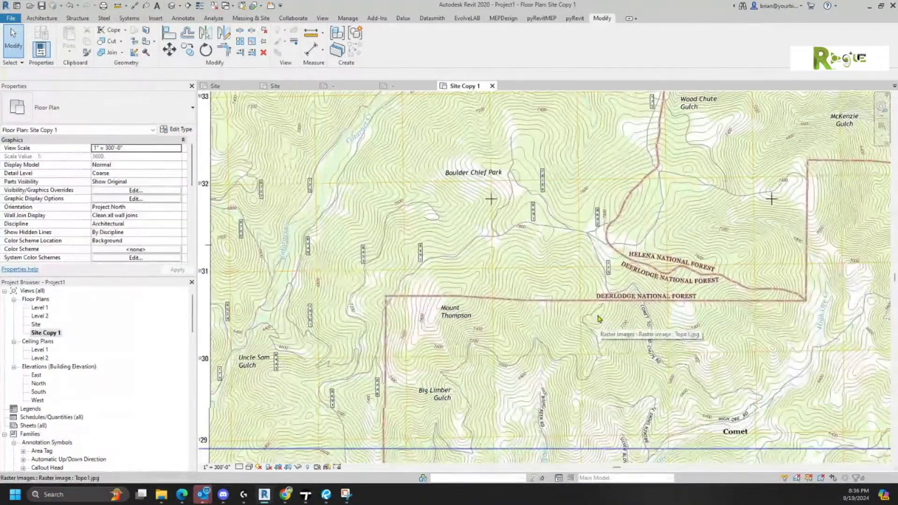
pyautogui.moveTo(657, 230); pyautogui.dragTo(600, 355, button='middle')
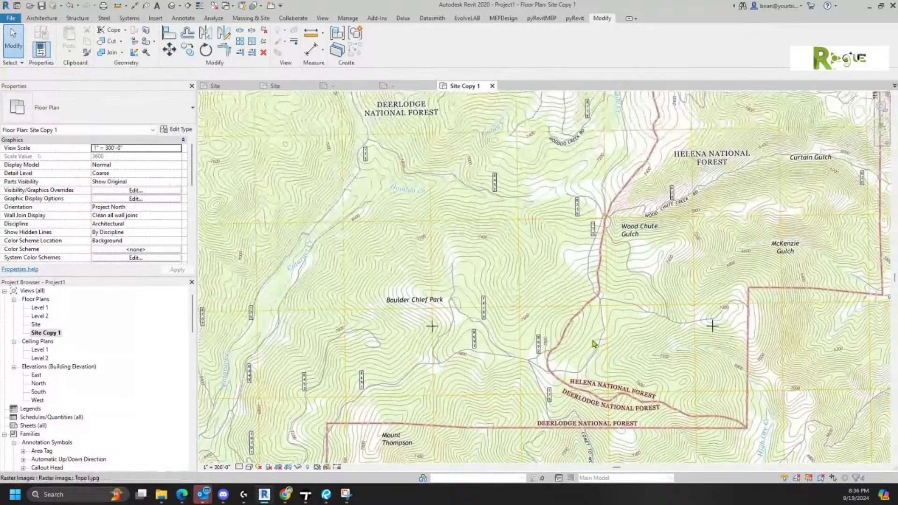
pyautogui.scroll(-1, 584, 328)
pyautogui.scroll(-2, 493, 320)
pyautogui.moveTo(499, 309); pyautogui.dragTo(513, 221, button='middle')
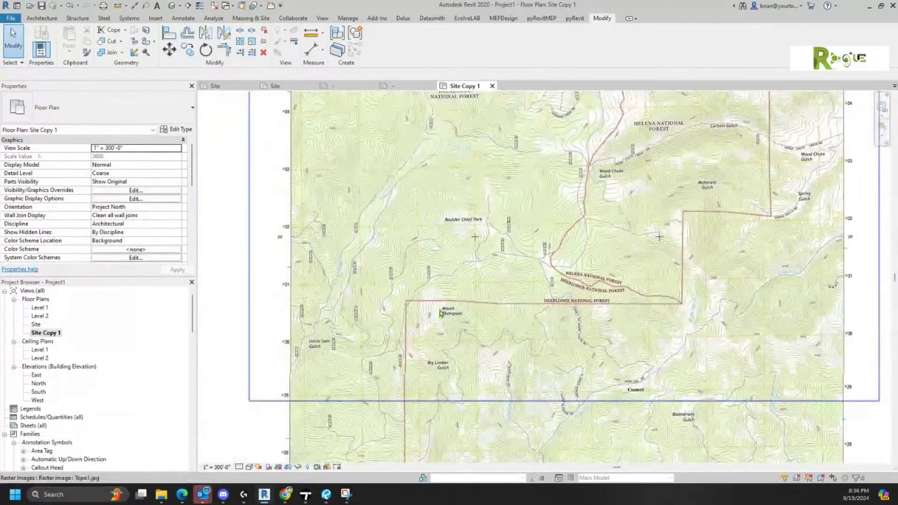
pyautogui.click(364, 440)
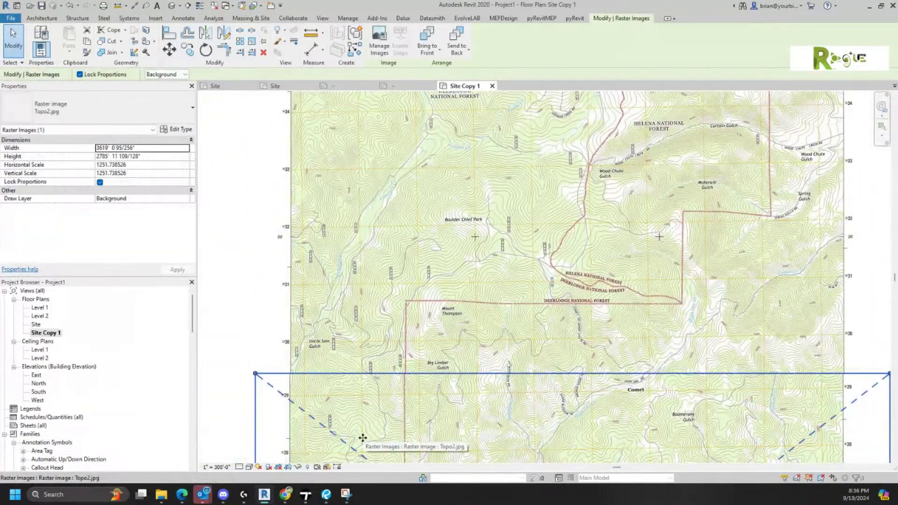
# - Move Topo2 up at the Uncle Sam Gulch seam to match the upper map's grid
pyautogui.scroll(3, 333, 406)
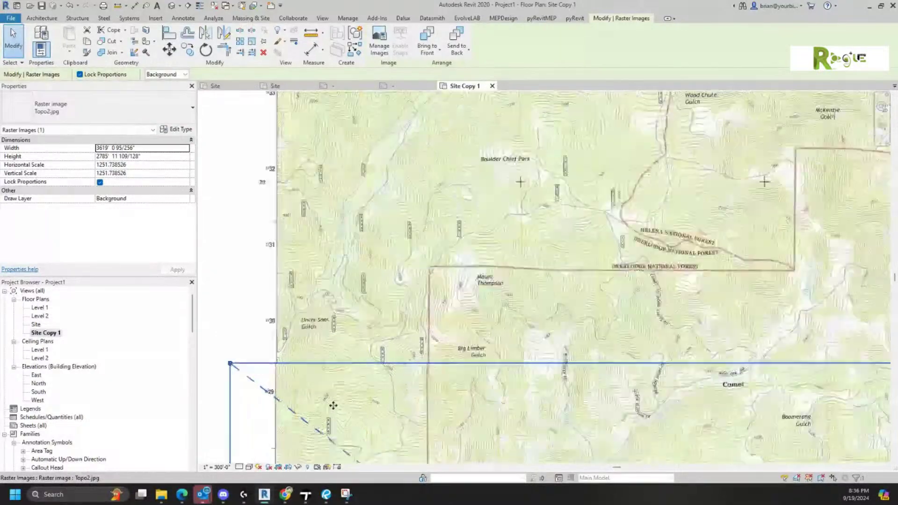
pyautogui.scroll(1, 333, 405)
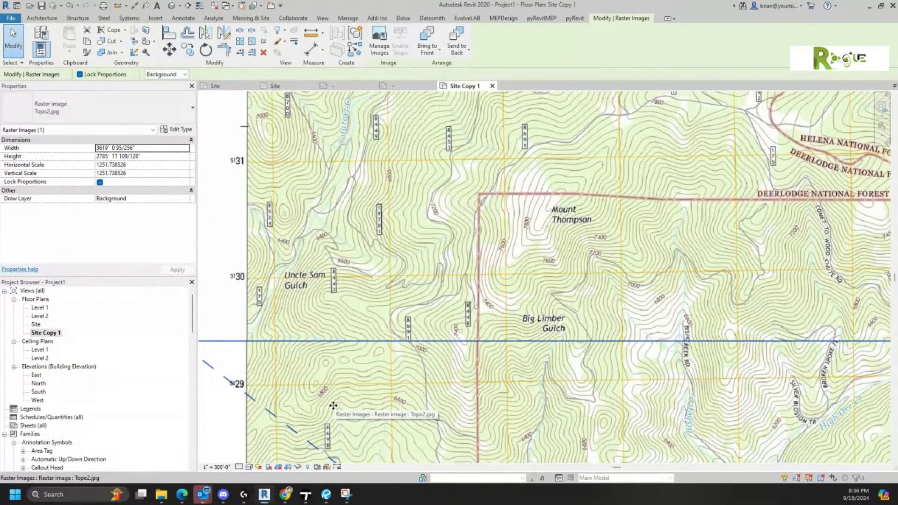
pyautogui.scroll(5, 220, 355)
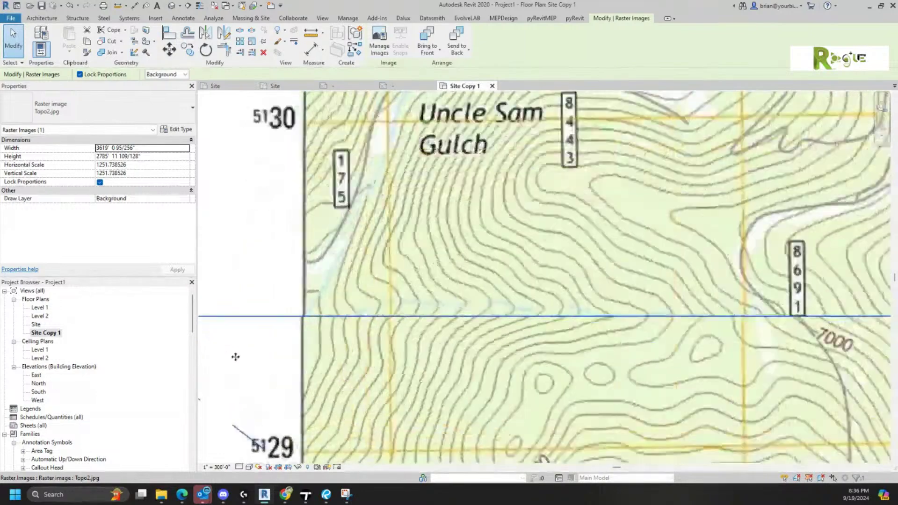
pyautogui.scroll(2, 233, 356)
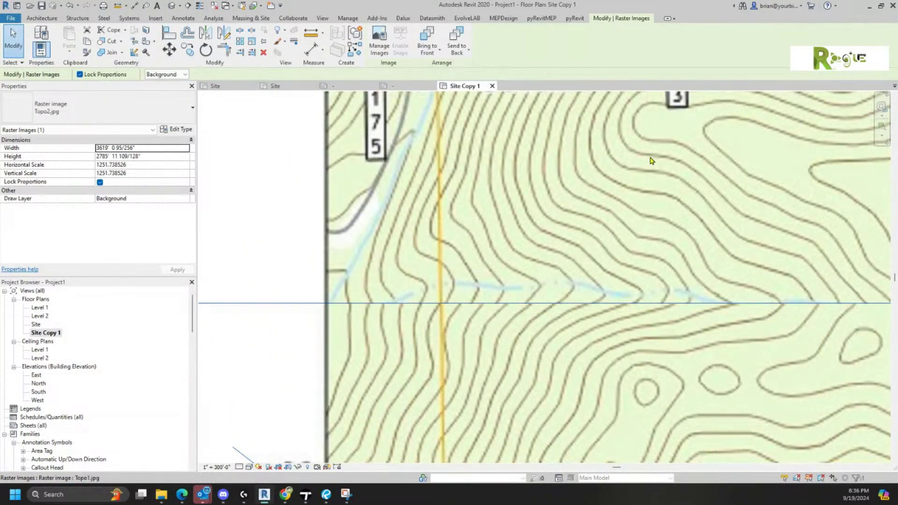
pyautogui.scroll(-3, 649, 161)
pyautogui.moveTo(571, 286); pyautogui.dragTo(558, 293, button='middle')
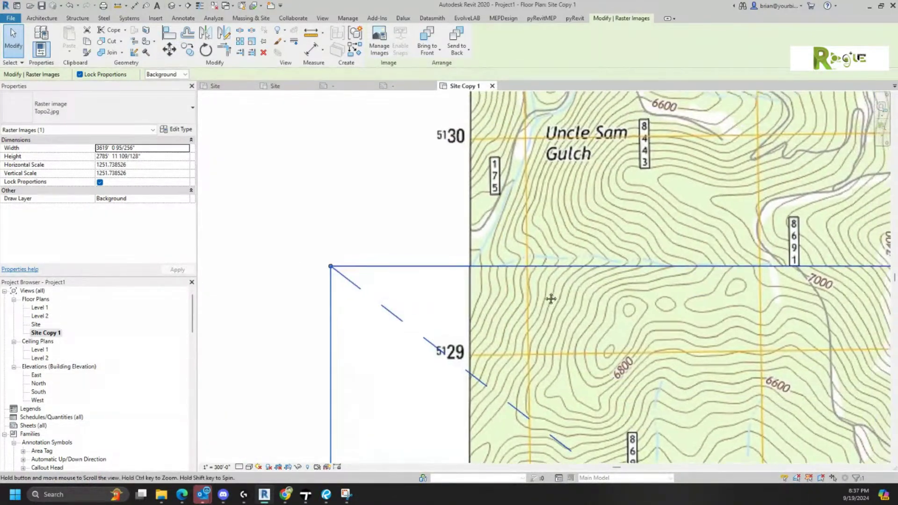
pyautogui.scroll(-4, 452, 204)
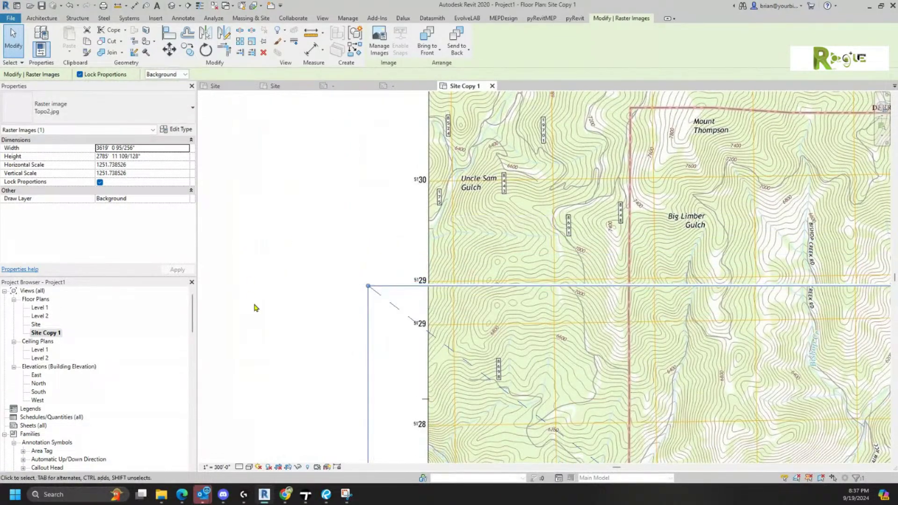
pyautogui.scroll(3, 398, 314)
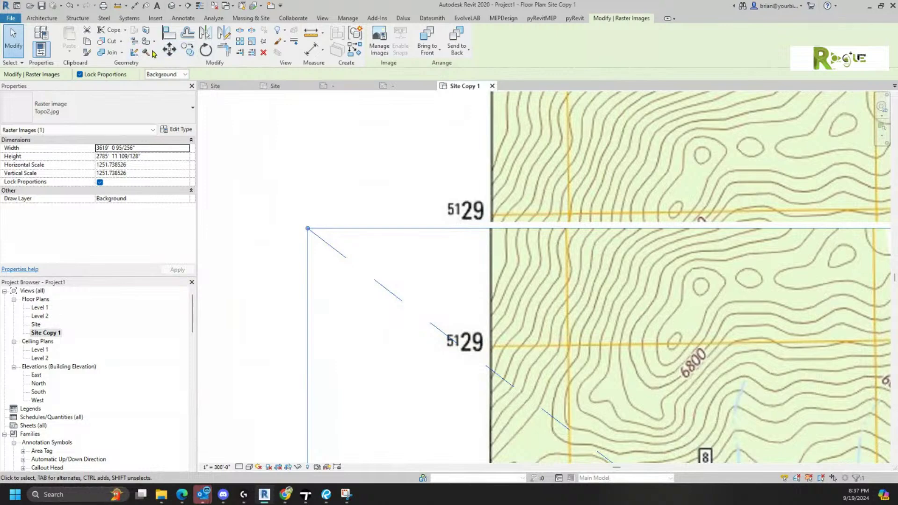
pyautogui.click(169, 48)
pyautogui.click(500, 349)
pyautogui.click(501, 225)
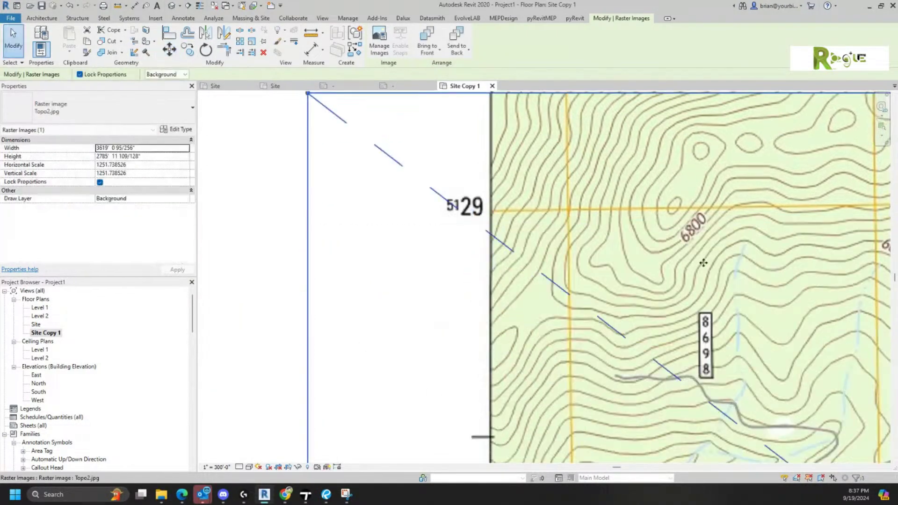
pyautogui.scroll(-8, 603, 255)
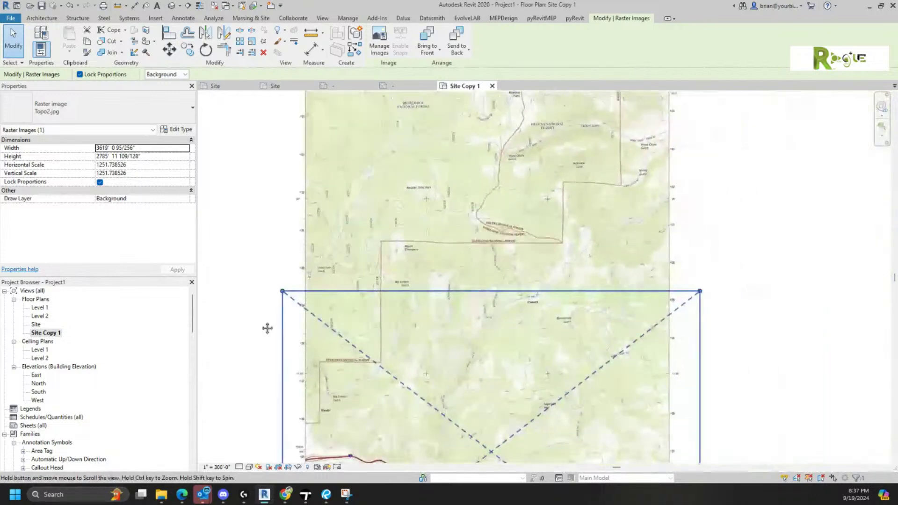
pyautogui.scroll(-4, 375, 279)
pyautogui.click(760, 294)
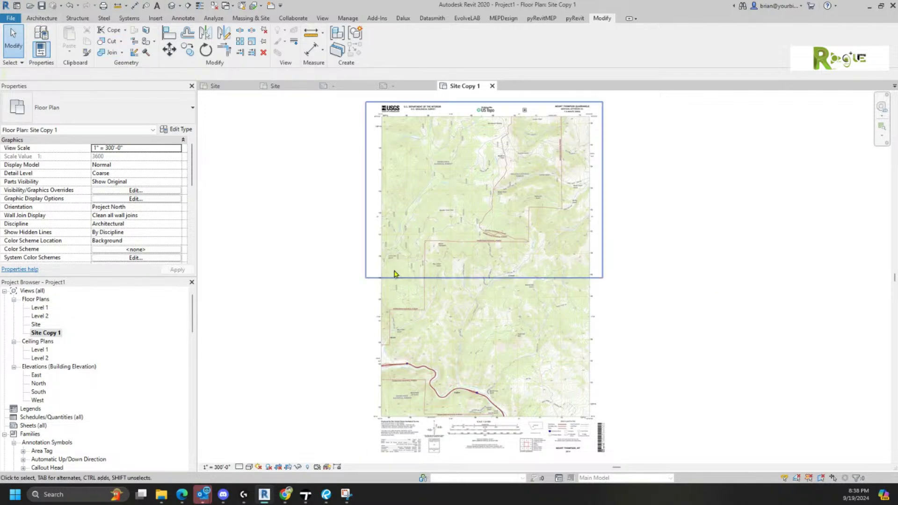
pyautogui.scroll(5, 551, 181)
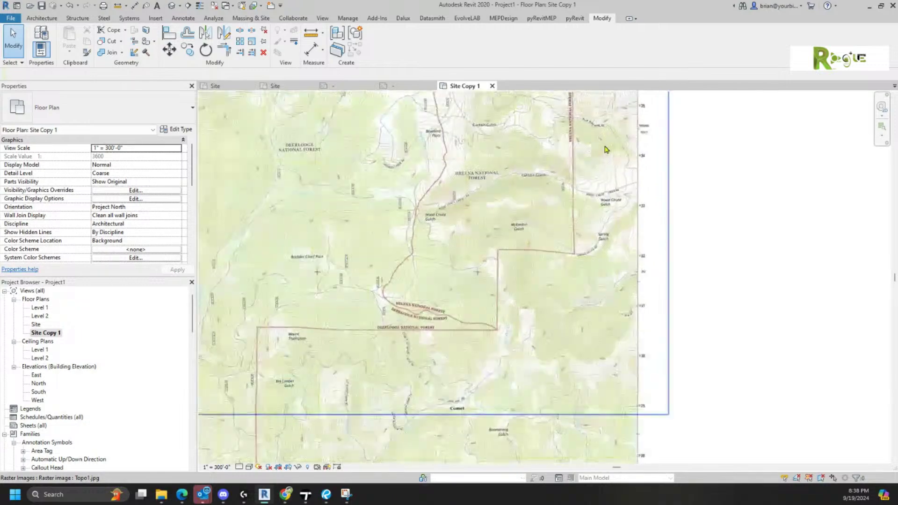
pyautogui.moveTo(661, 157); pyautogui.dragTo(616, 433, button='middle')
pyautogui.scroll(3, 550, 377)
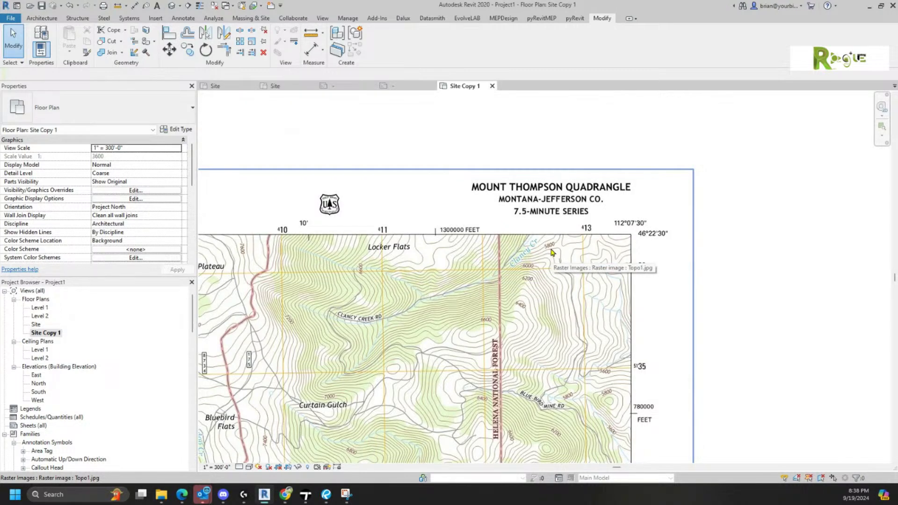
pyautogui.scroll(-3, 552, 253)
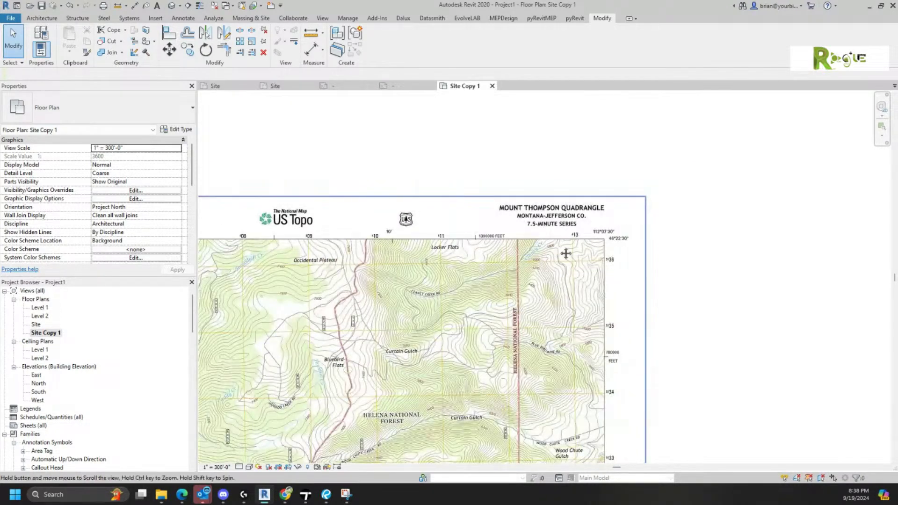
pyautogui.scroll(-3, 605, 171)
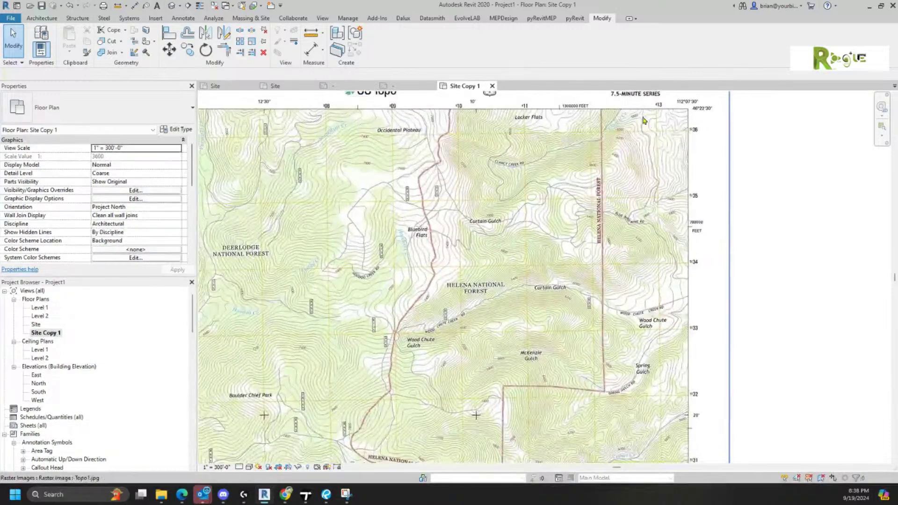
pyautogui.scroll(-2, 642, 125)
pyautogui.scroll(-1, 642, 124)
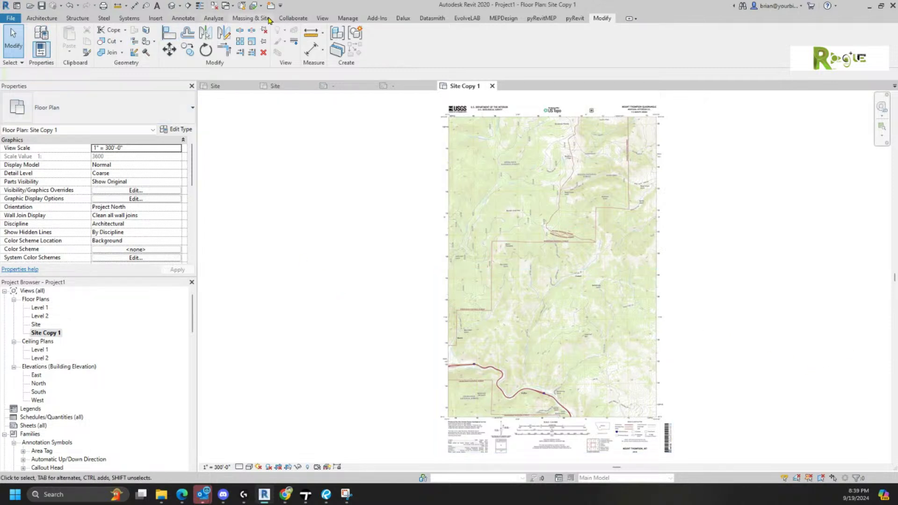
# - Start a new Toposurface from Massing & Site with the whole map sheet in view
pyautogui.click(251, 18)
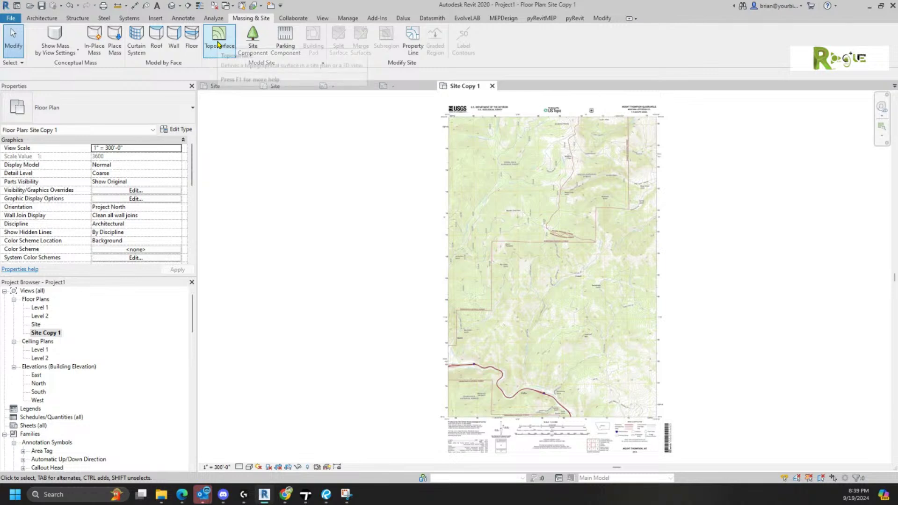
pyautogui.click(220, 43)
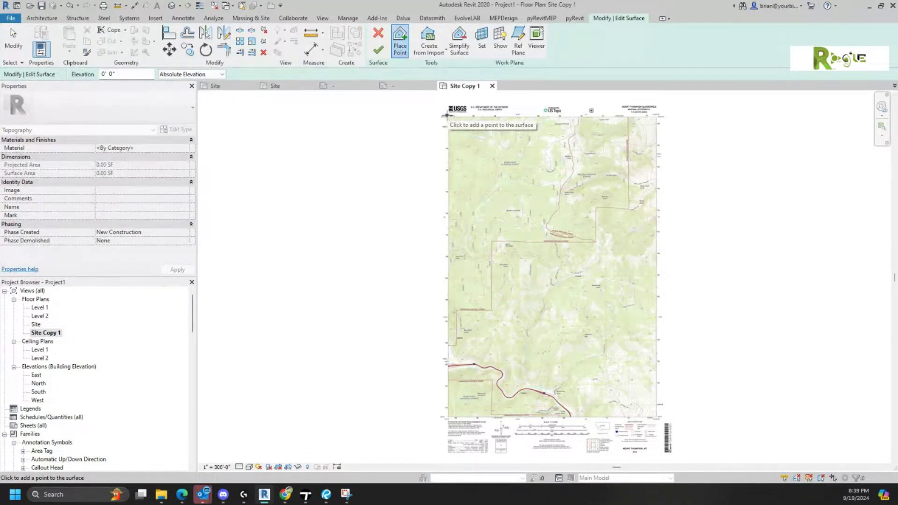
pyautogui.scroll(2, 512, 211)
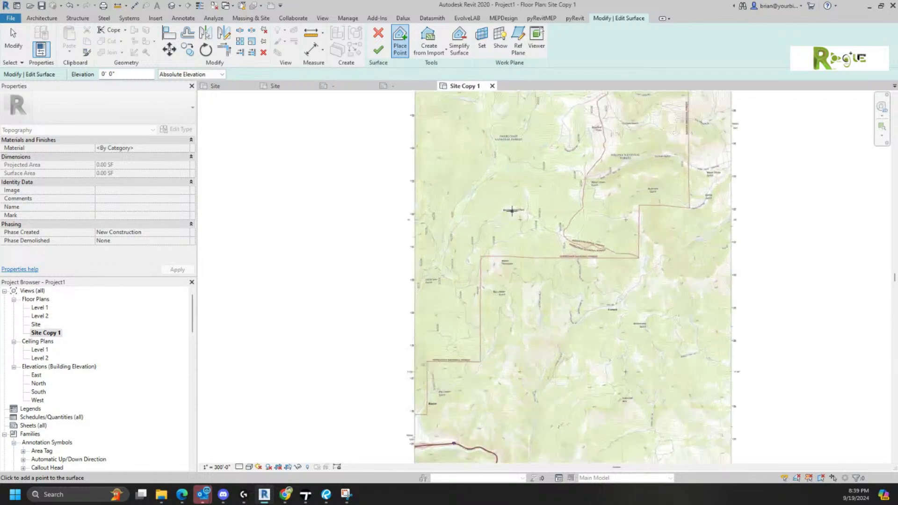
pyautogui.scroll(4, 512, 211)
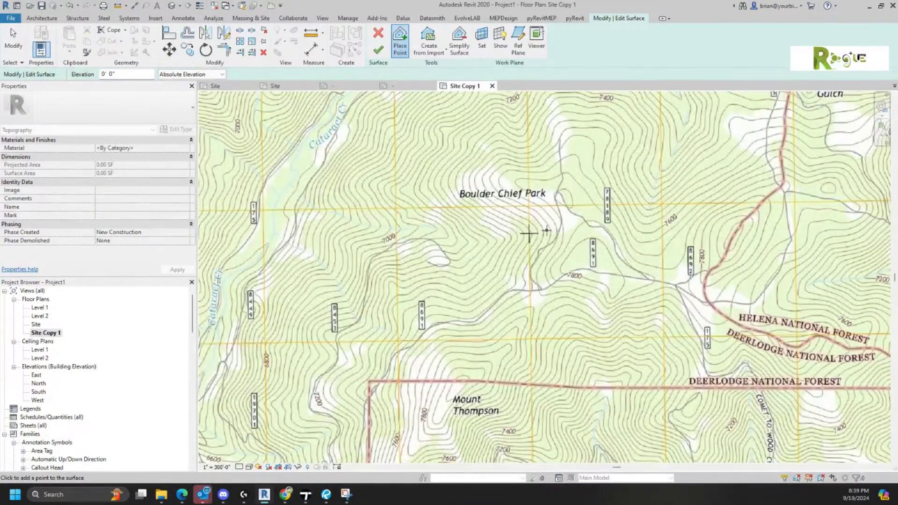
pyautogui.scroll(-6, 529, 234)
pyautogui.moveTo(522, 251); pyautogui.dragTo(473, 241, button='middle')
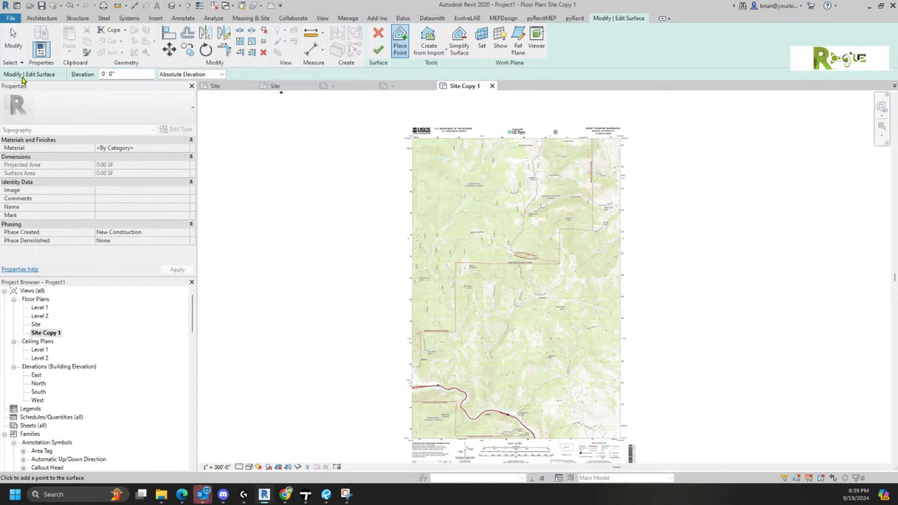
# - Place 5800' elevation points at the map's upper-right and upper-left corners and finish the surface
pyautogui.click(132, 74)
pyautogui.write('5800')
pyautogui.press('Return')
pyautogui.click(621, 138)
pyautogui.click(412, 138)
pyautogui.click(379, 49)
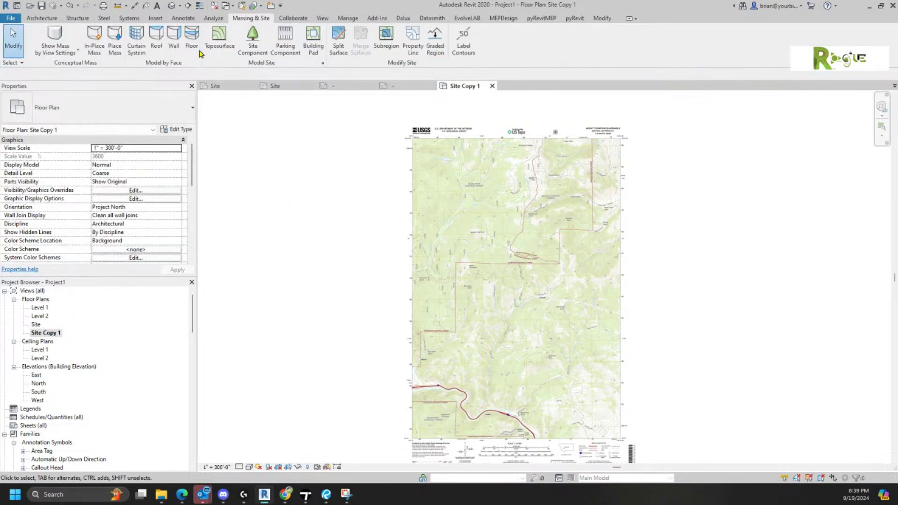
# - Inspect the new toposurface in the default 3D view, then return to Site Copy 1
pyautogui.click(172, 5)
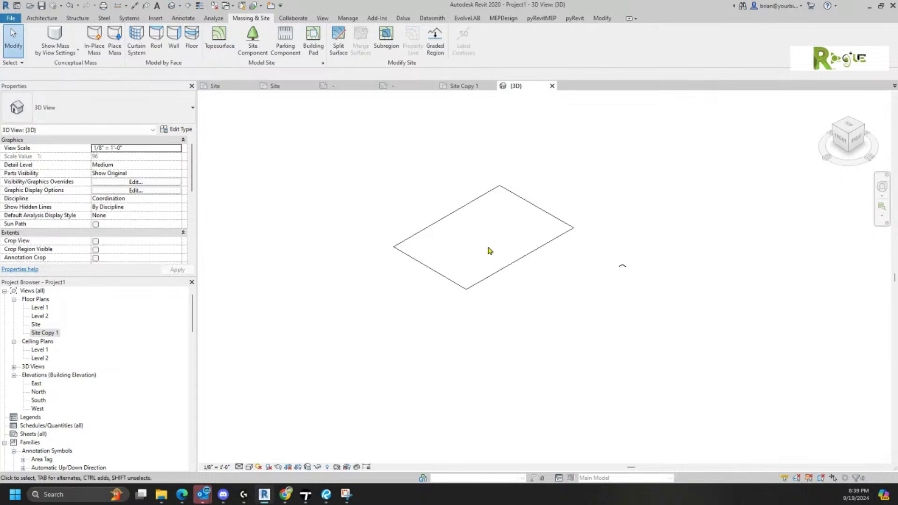
pyautogui.click(491, 275)
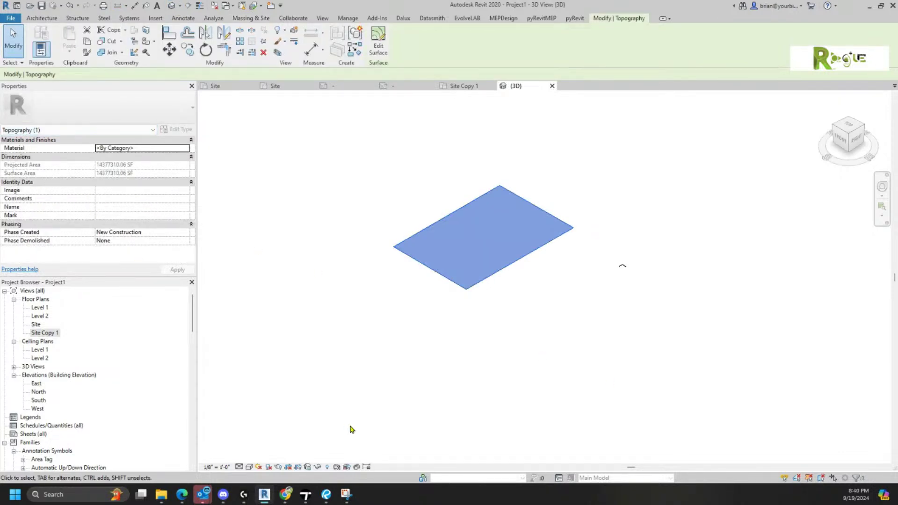
pyautogui.click(461, 86)
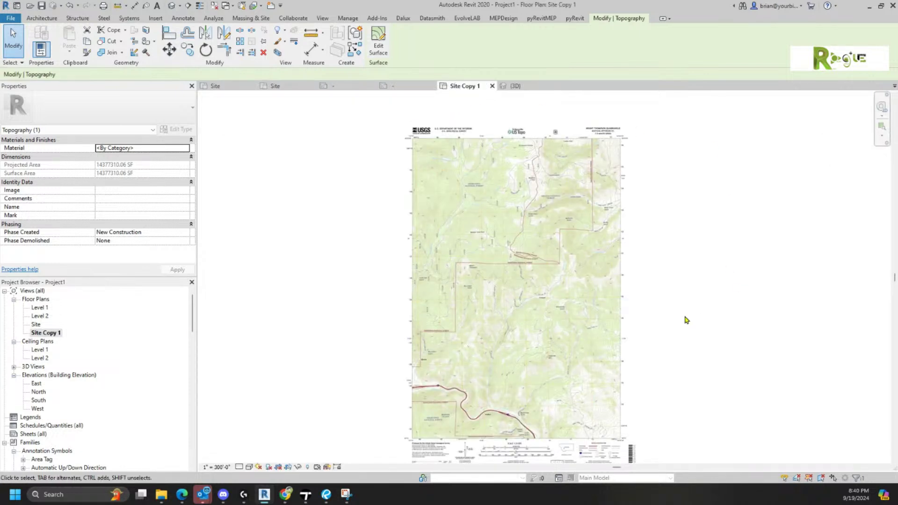
pyautogui.click(266, 378)
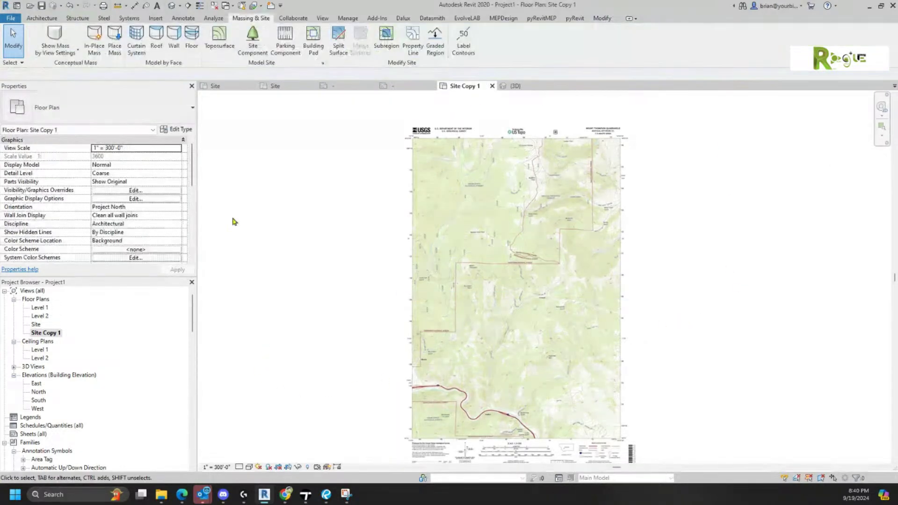
# - Set the Site Copy 1 view range to a 7000' cut plane and 10000' top
pyautogui.moveTo(192, 182); pyautogui.dragTo(191, 226)
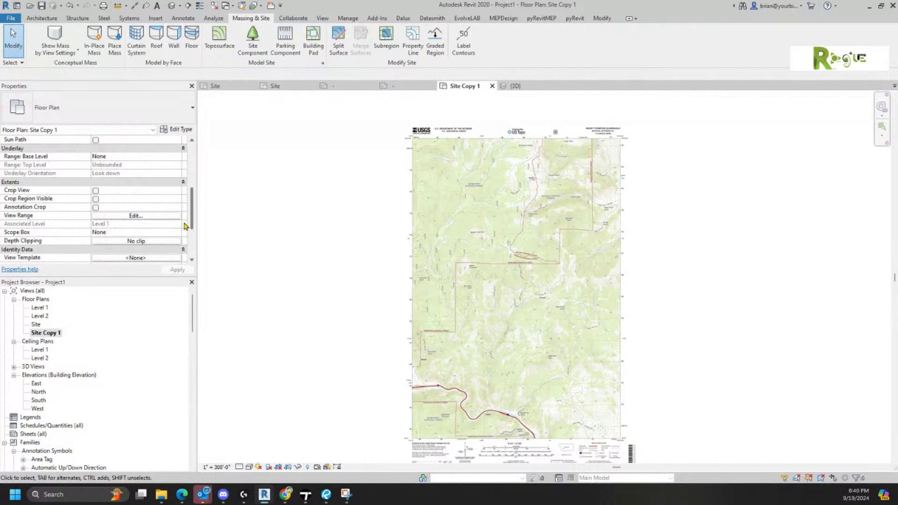
pyautogui.click(114, 216)
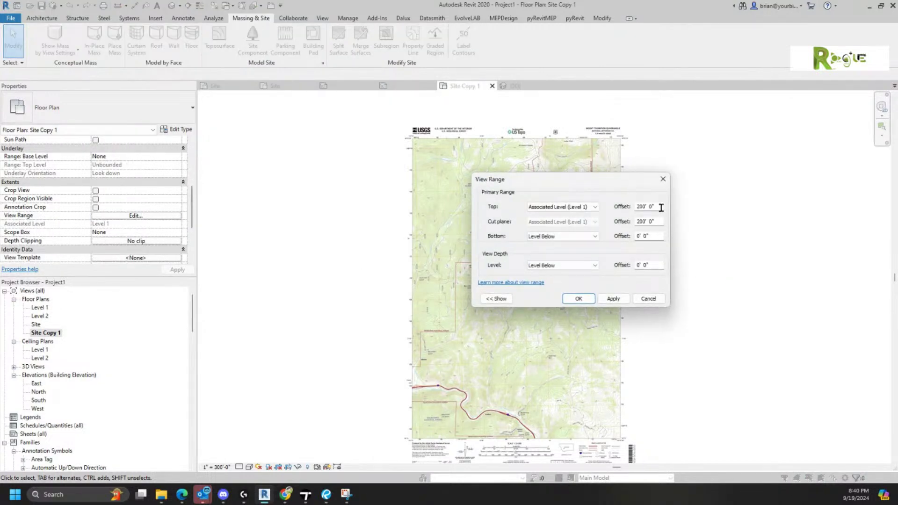
pyautogui.doubleClick(657, 219)
pyautogui.write('70')
pyautogui.click(657, 207)
pyautogui.write('10000')
pyautogui.press('Return')
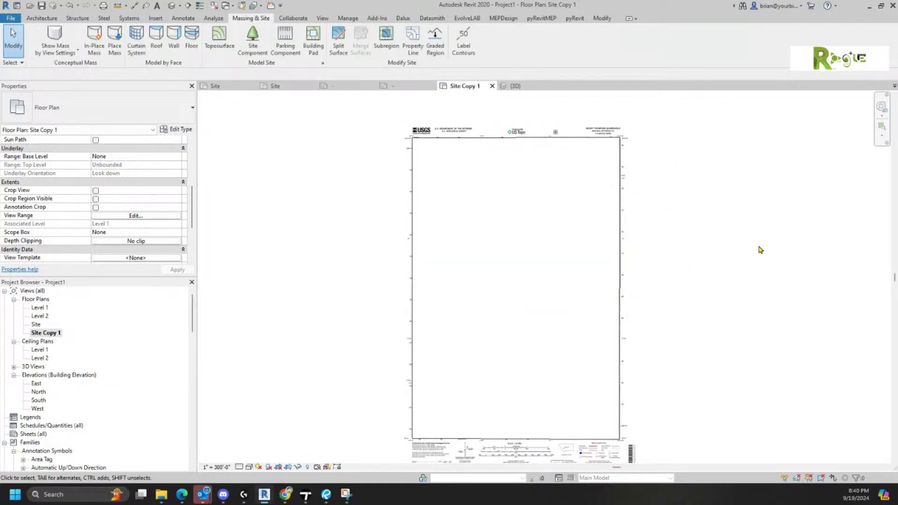
# - Select the toposurface over the map to check its extent, then deselect it
pyautogui.scroll(4, 427, 173)
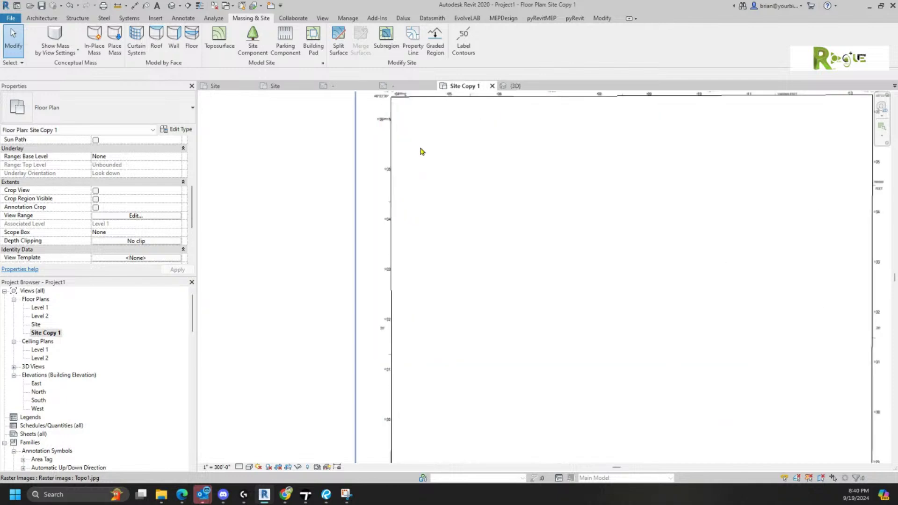
pyautogui.moveTo(419, 150); pyautogui.dragTo(398, 287, button='middle')
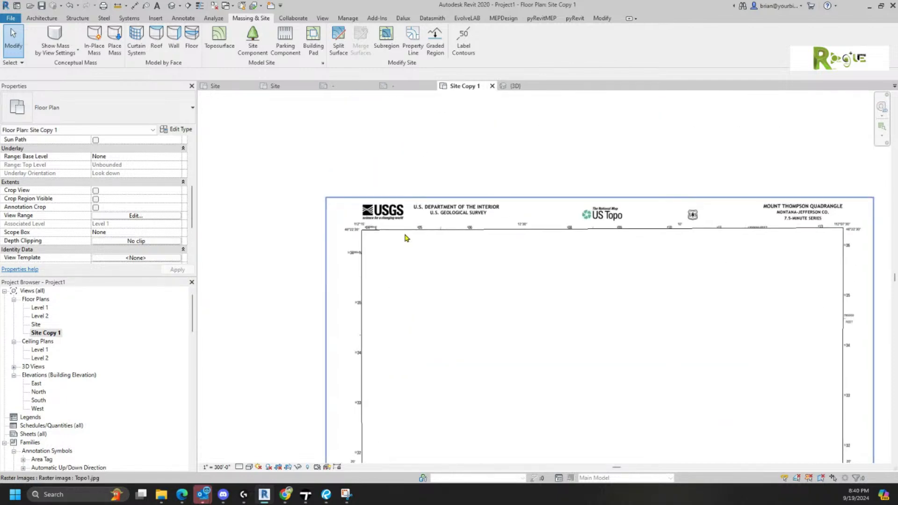
pyautogui.click(427, 255)
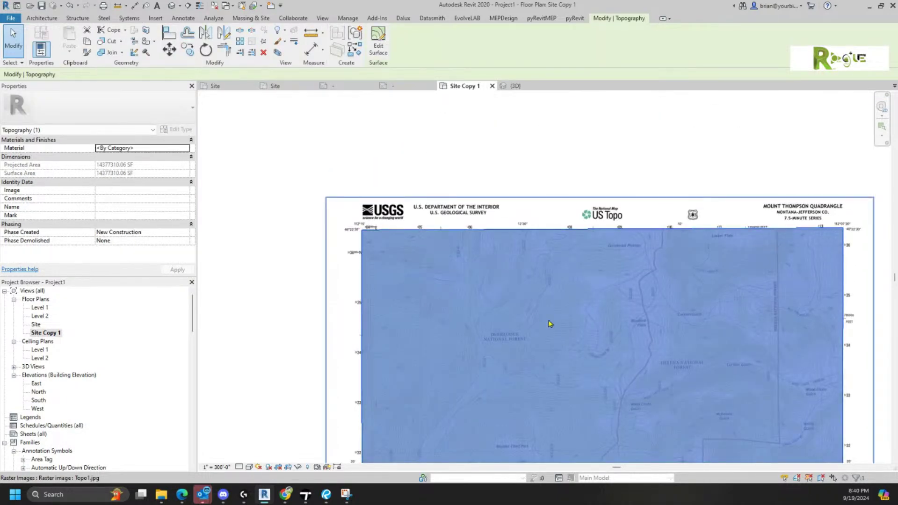
pyautogui.scroll(4, 549, 322)
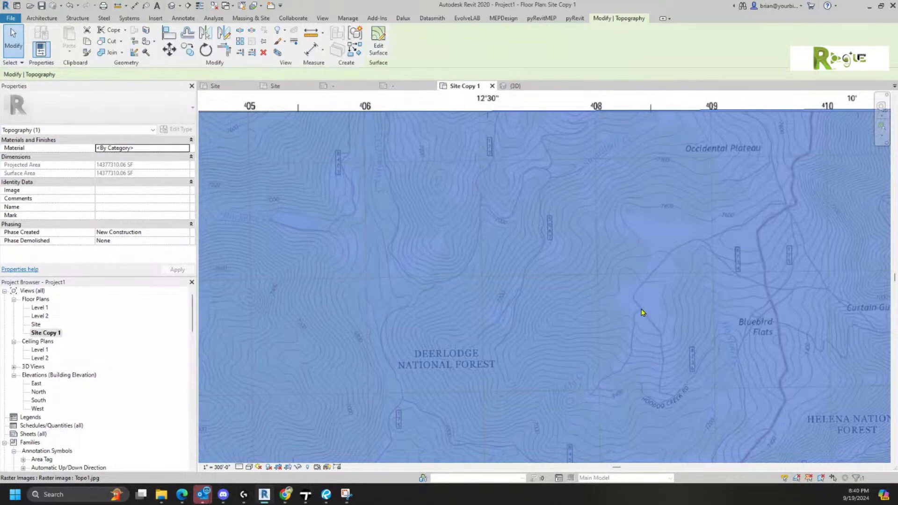
pyautogui.scroll(-4, 641, 312)
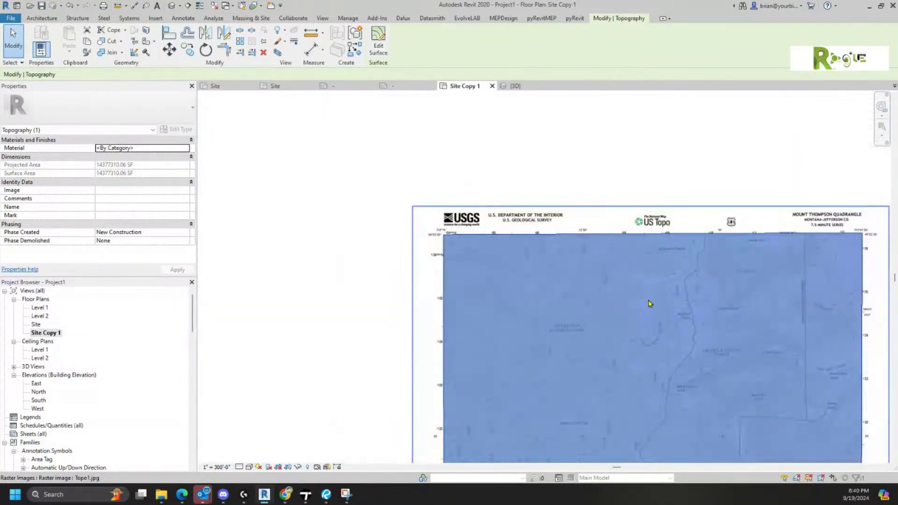
pyautogui.moveTo(803, 286); pyautogui.dragTo(750, 190, button='middle')
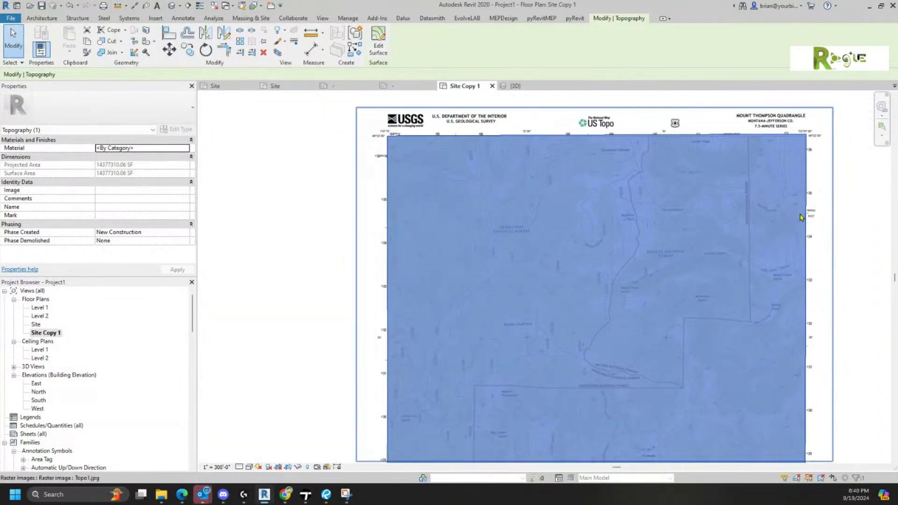
pyautogui.click(844, 262)
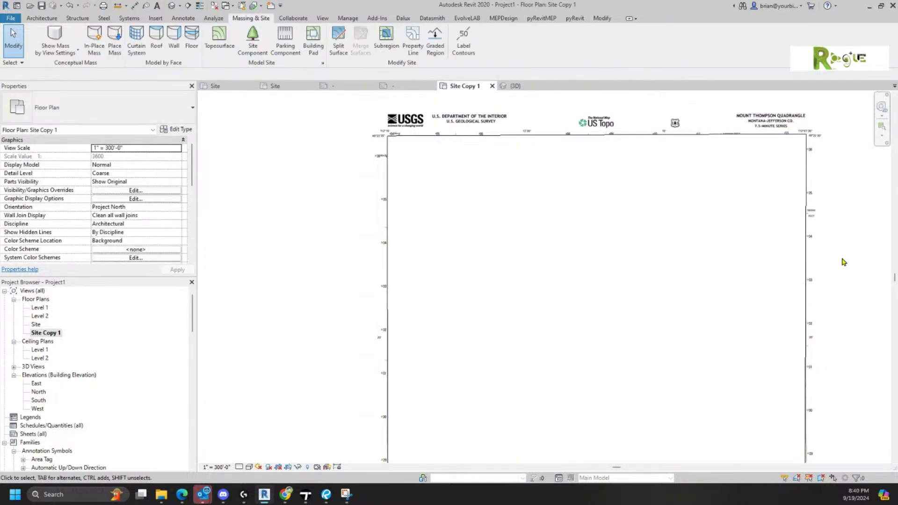
# - Give the Topography category a 79% surface transparency override via Visibility/Graphics
pyautogui.press('v')
pyautogui.press('v')
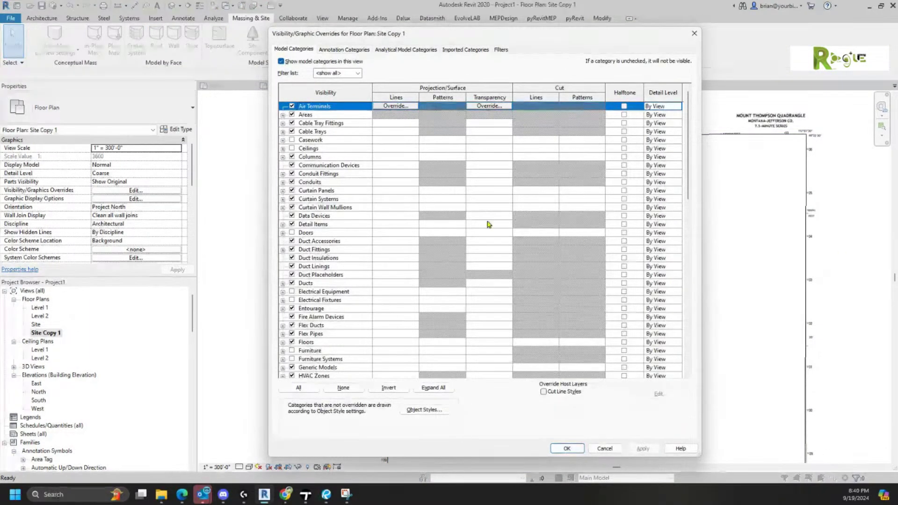
pyautogui.scroll(-7, 393, 269)
pyautogui.scroll(-10, 388, 316)
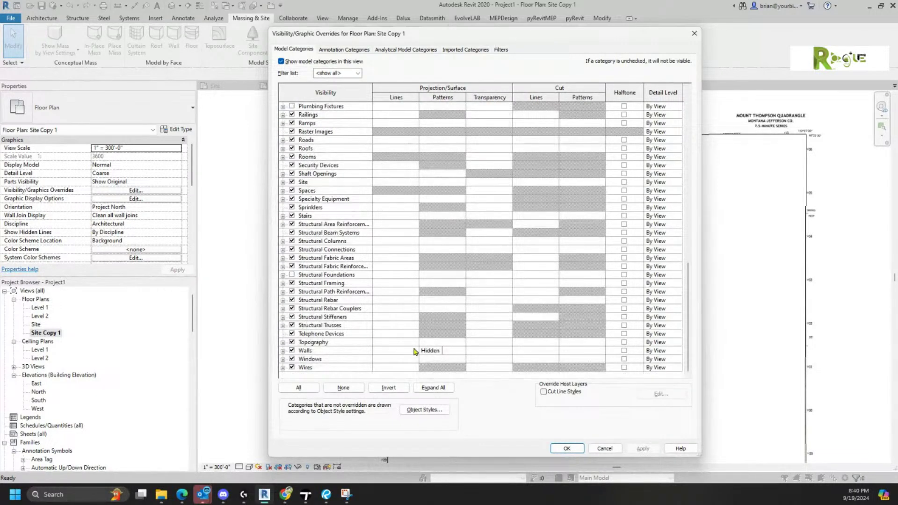
pyautogui.click(497, 343)
pyautogui.click(497, 342)
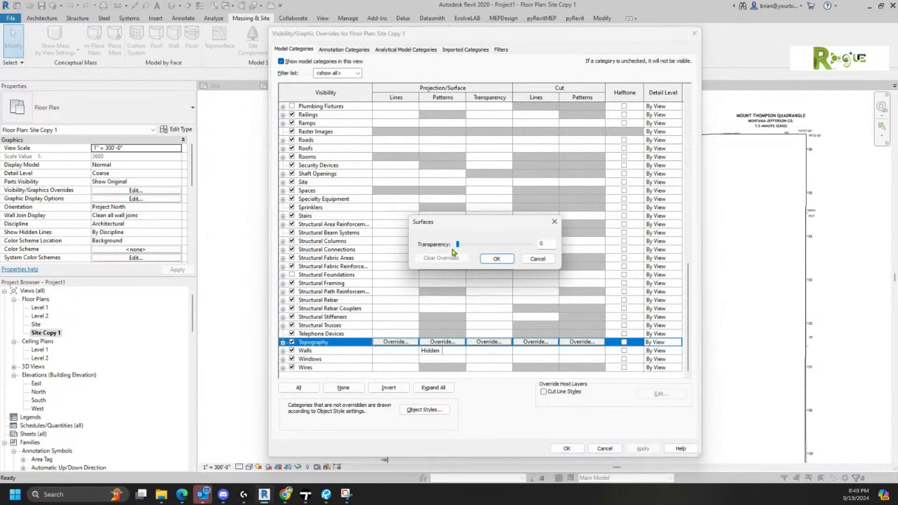
pyautogui.moveTo(458, 244); pyautogui.dragTo(511, 251)
pyautogui.click(497, 259)
pyautogui.click(567, 449)
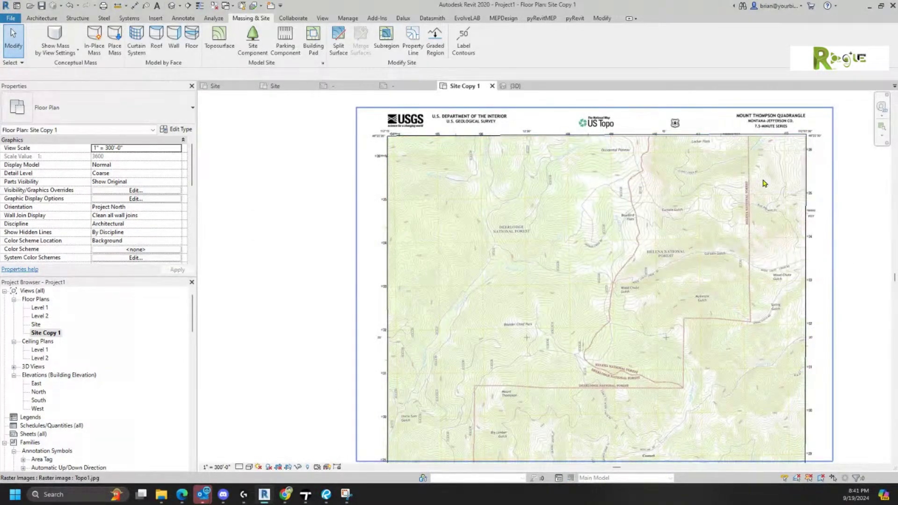
# - Select the toposurface and enter Edit Surface mode
pyautogui.click(812, 176)
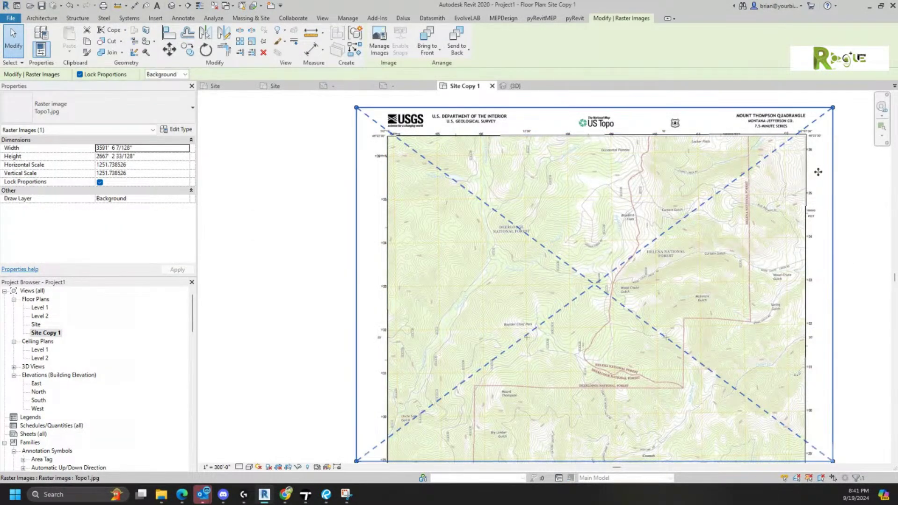
pyautogui.press('Escape')
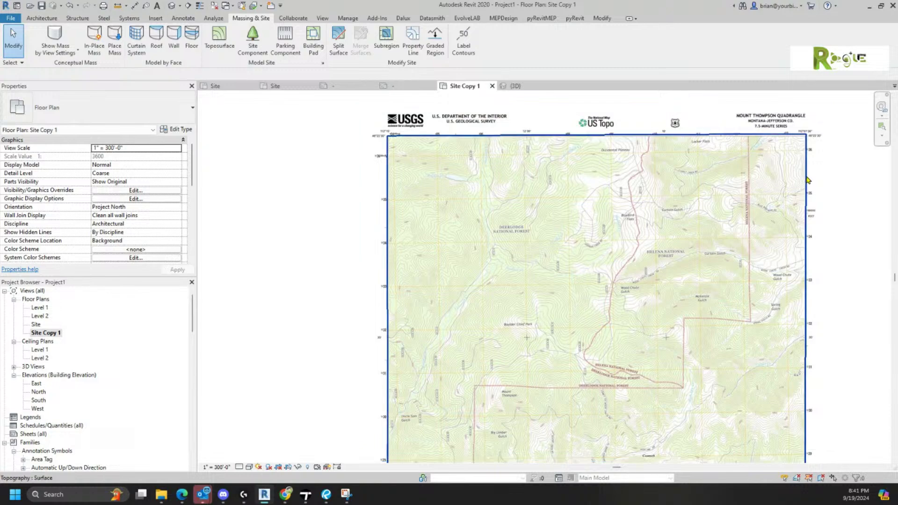
pyautogui.click(806, 181)
pyautogui.click(379, 38)
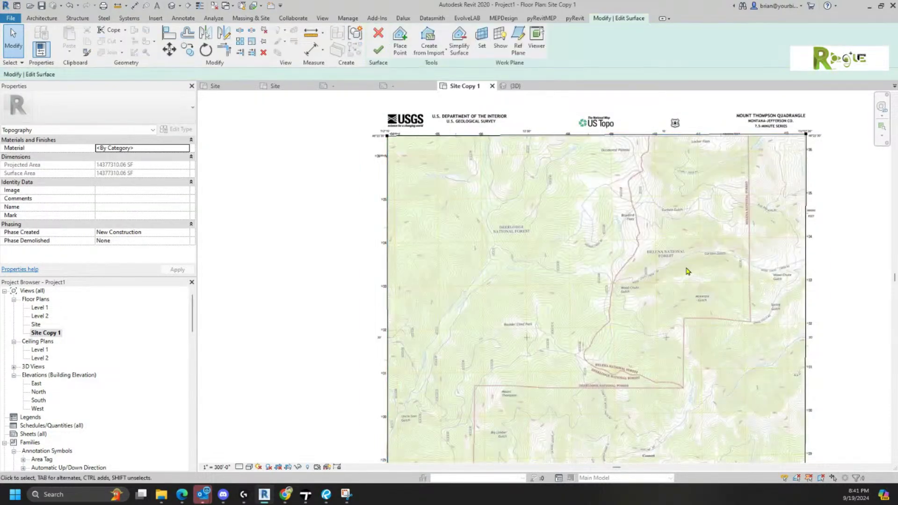
# - Zoom and pan until Mount Thompson's contours fill the view
pyautogui.scroll(4, 755, 202)
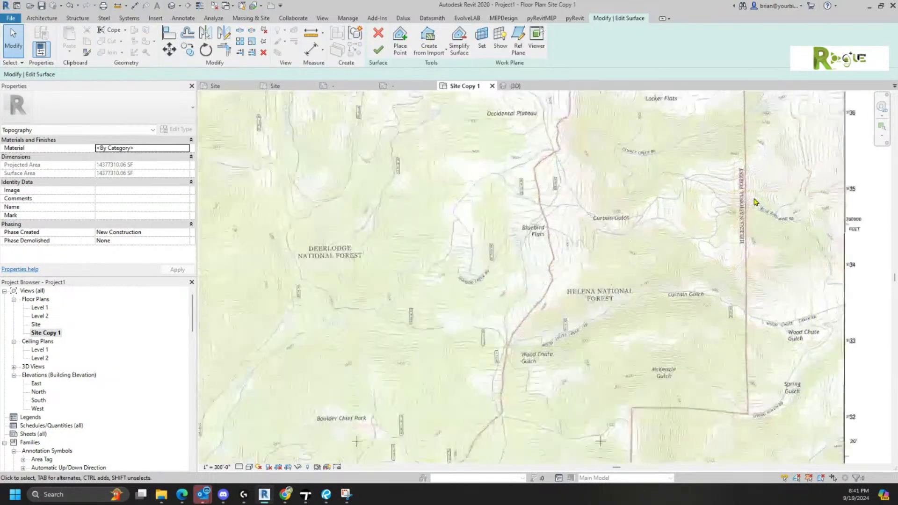
pyautogui.moveTo(537, 355); pyautogui.dragTo(654, 253, button='middle')
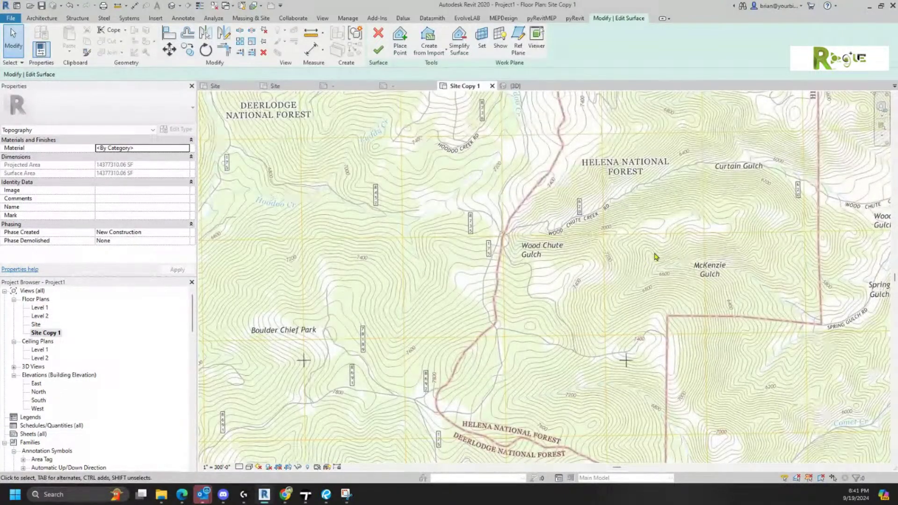
pyautogui.scroll(-1, 654, 257)
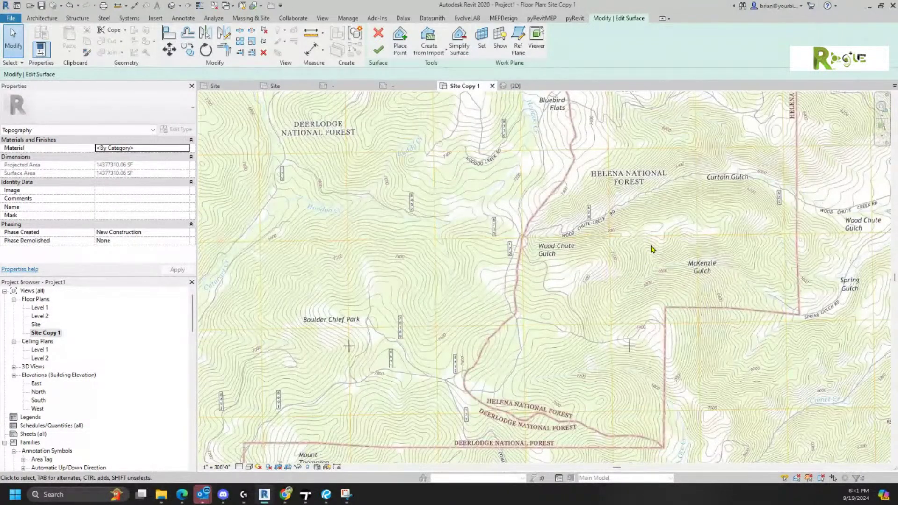
pyautogui.scroll(-1, 653, 249)
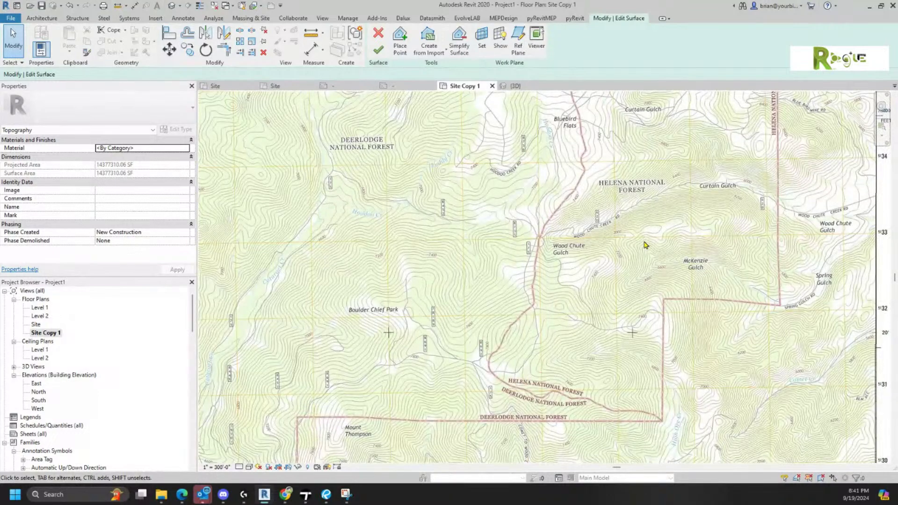
pyautogui.scroll(-1, 648, 246)
pyautogui.moveTo(649, 246); pyautogui.dragTo(654, 143, button='middle')
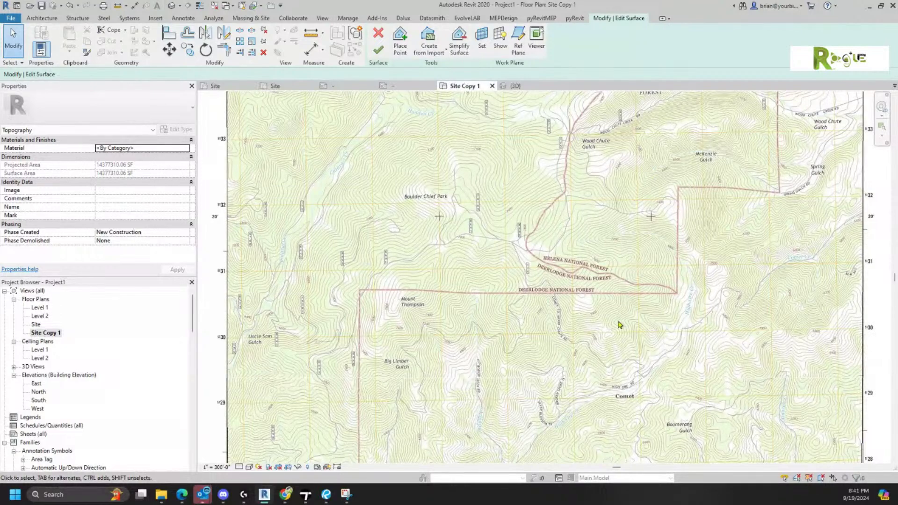
pyautogui.scroll(-1, 578, 413)
pyautogui.scroll(3, 576, 374)
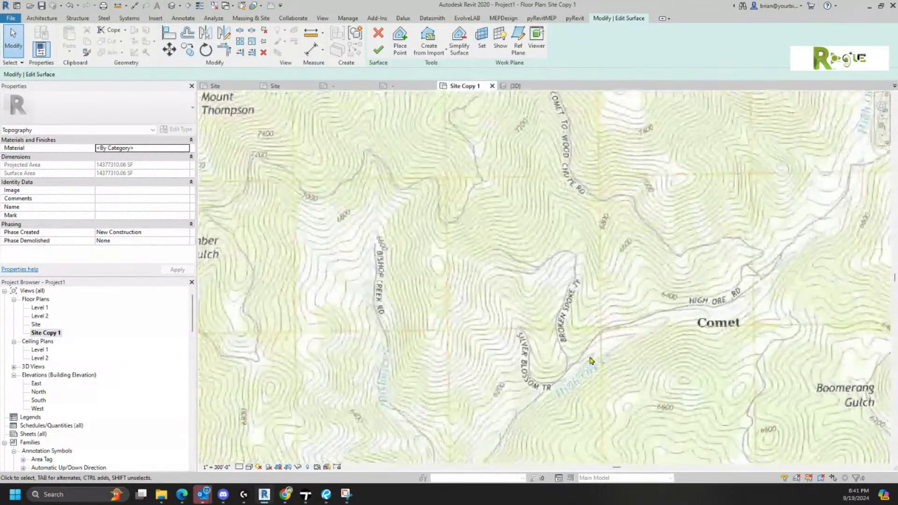
pyautogui.scroll(1, 574, 369)
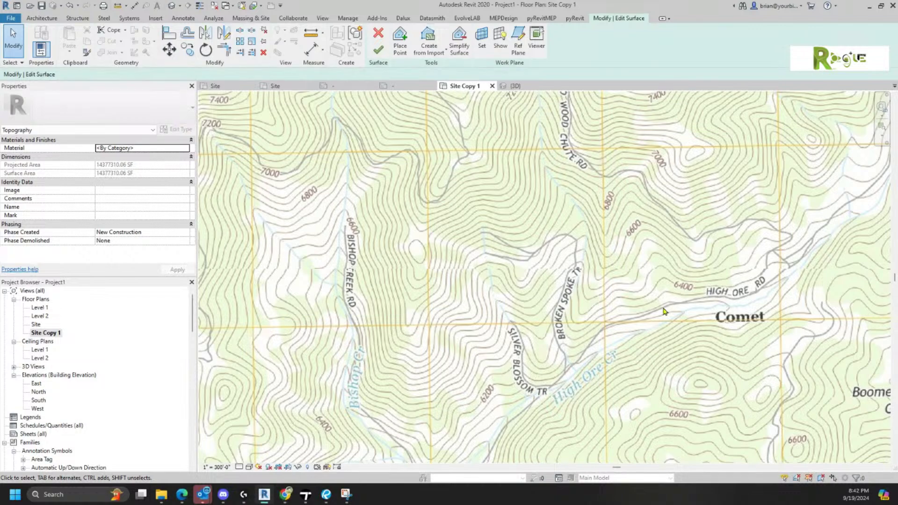
pyautogui.scroll(-5, 665, 311)
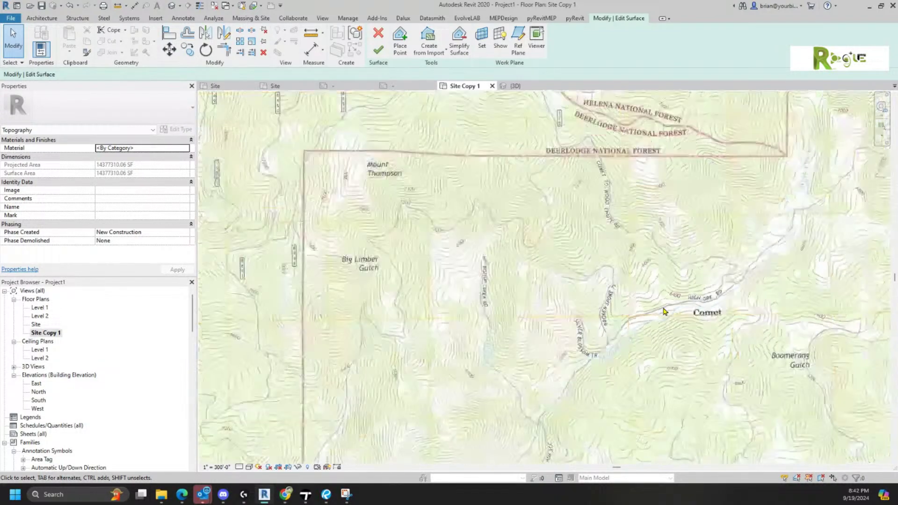
pyautogui.scroll(-2, 665, 311)
pyautogui.moveTo(634, 303); pyautogui.dragTo(609, 299, button='middle')
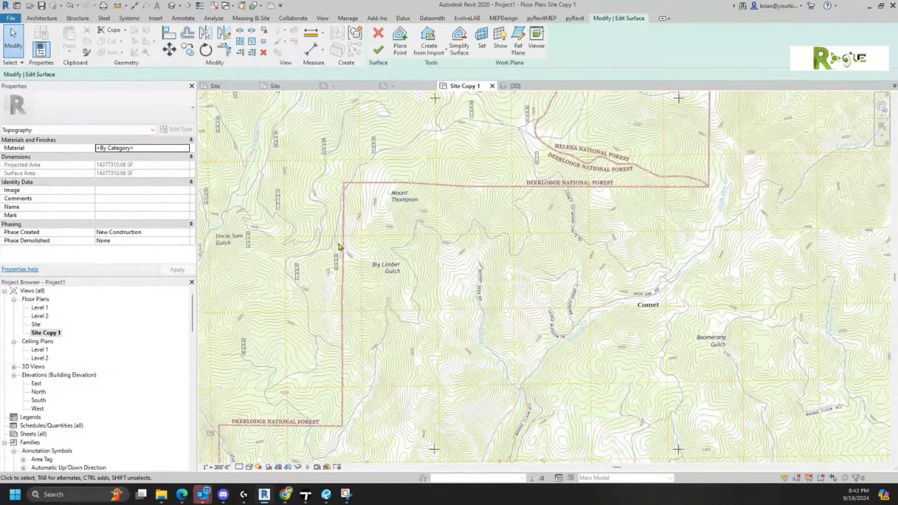
pyautogui.scroll(3, 374, 202)
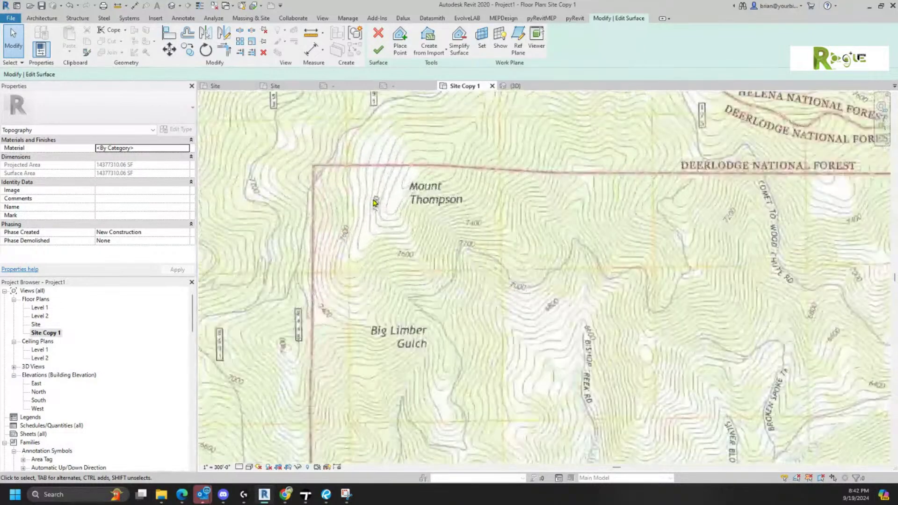
pyautogui.scroll(2, 375, 203)
pyautogui.moveTo(375, 203); pyautogui.dragTo(378, 282, button='middle')
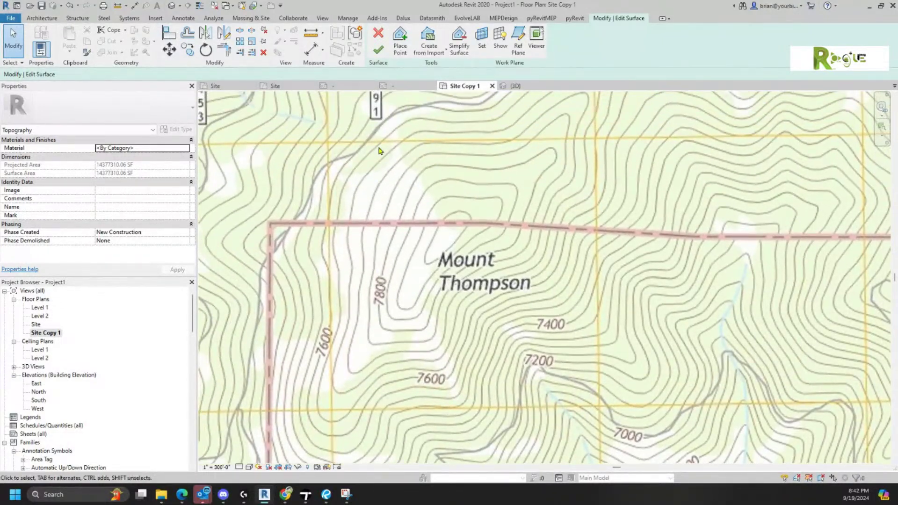
# - Place points at 7800' elevation along the south side of Mount Thompson's 7800 contour
pyautogui.click(400, 43)
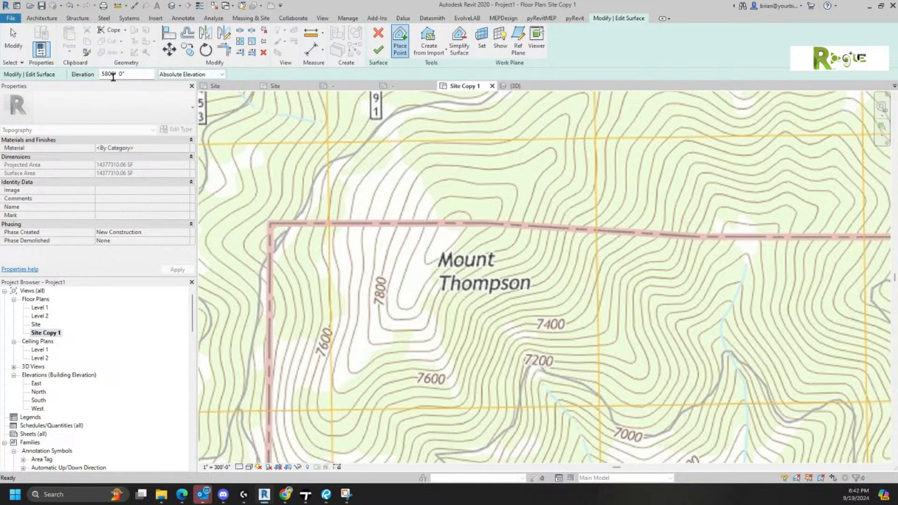
pyautogui.moveTo(106, 74); pyautogui.dragTo(71, 75)
pyautogui.click(380, 321)
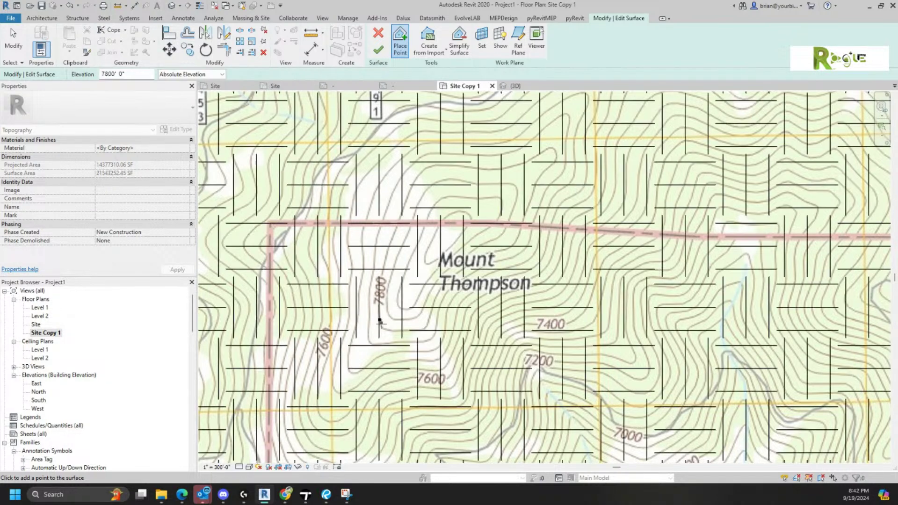
pyautogui.click(388, 329)
pyautogui.click(404, 329)
pyautogui.click(417, 329)
pyautogui.click(429, 317)
pyautogui.click(439, 292)
pyautogui.click(460, 272)
pyautogui.click(488, 256)
# - Continue the 7800' points around the summit's east side, north end and back west
pyautogui.click(516, 244)
pyautogui.click(528, 204)
pyautogui.click(541, 176)
pyautogui.click(556, 160)
pyautogui.click(550, 148)
pyautogui.click(510, 165)
pyautogui.click(489, 167)
pyautogui.click(461, 165)
pyautogui.click(430, 167)
# - Close the 7800' contour loop down the west side and finish editing the toposurface
pyautogui.click(413, 185)
pyautogui.click(395, 231)
pyautogui.click(388, 250)
pyautogui.click(378, 300)
pyautogui.click(378, 48)
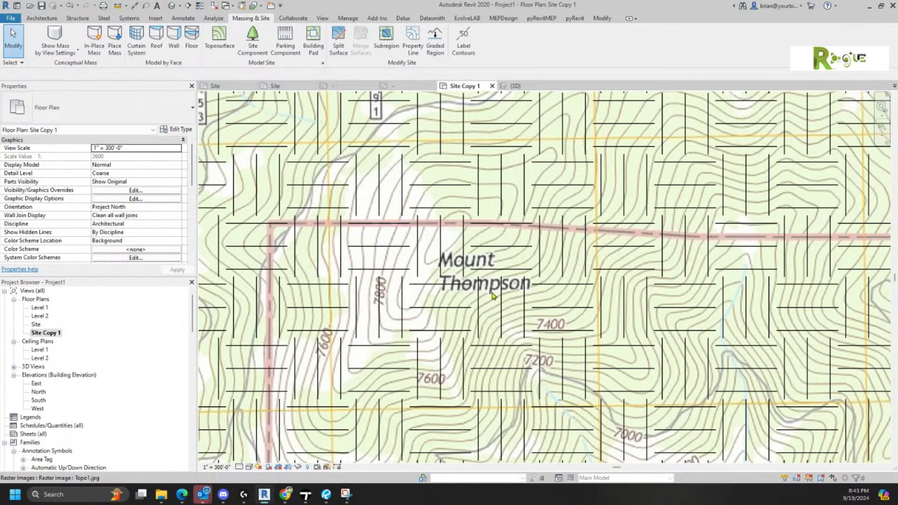
pyautogui.scroll(-1, 484, 304)
pyautogui.scroll(-3, 483, 307)
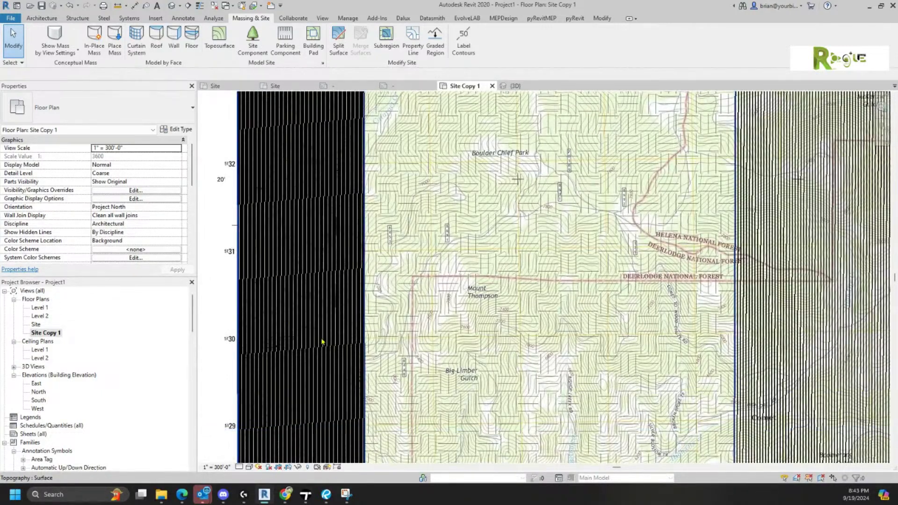
pyautogui.scroll(3, 344, 342)
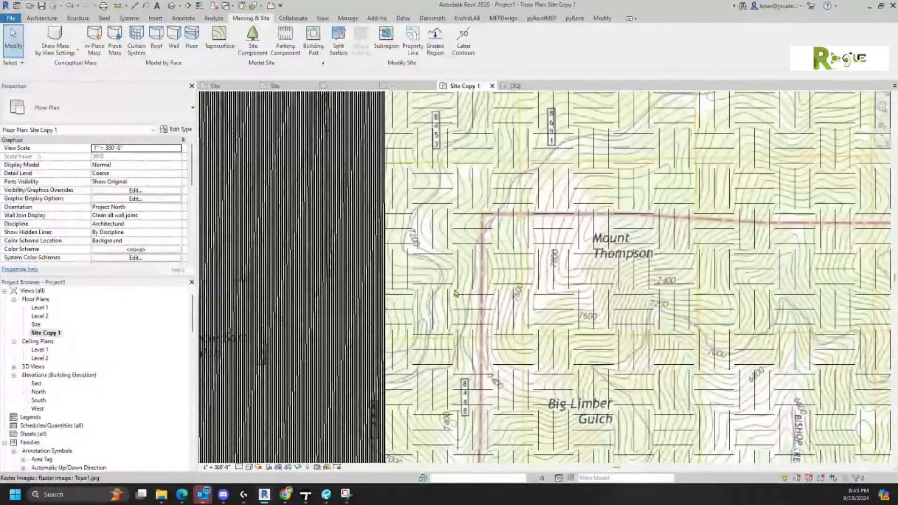
pyautogui.scroll(3, 457, 302)
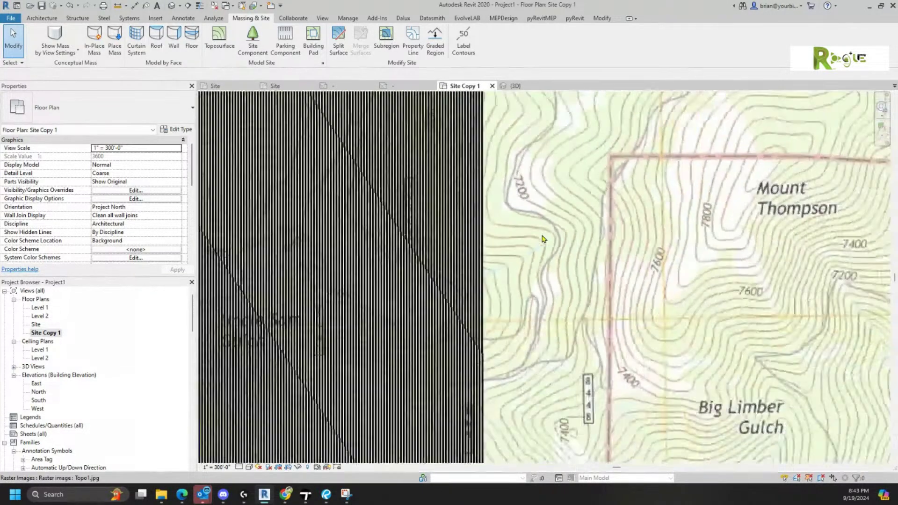
pyautogui.scroll(-5, 543, 234)
pyautogui.scroll(-1, 560, 206)
pyautogui.moveTo(558, 200)
pyautogui.mouseDown(button='middle')
pyautogui.moveTo(521, 204)
pyautogui.moveTo(441, 279)
pyautogui.moveTo(448, 245)
pyautogui.mouseUp(button='middle')
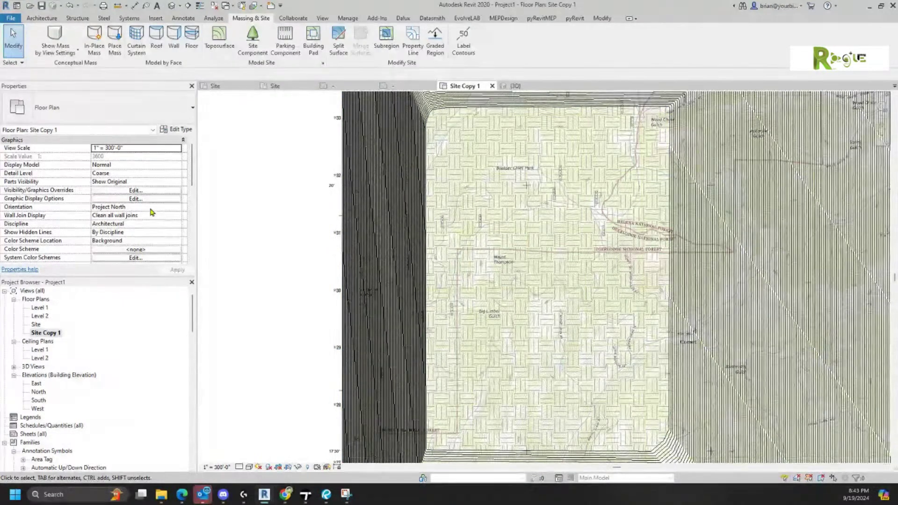
pyautogui.scroll(-5, 149, 230)
# - Change the View Range cut plane offset to 9000' and select the toposurface at Mount Thompson
pyautogui.click(136, 148)
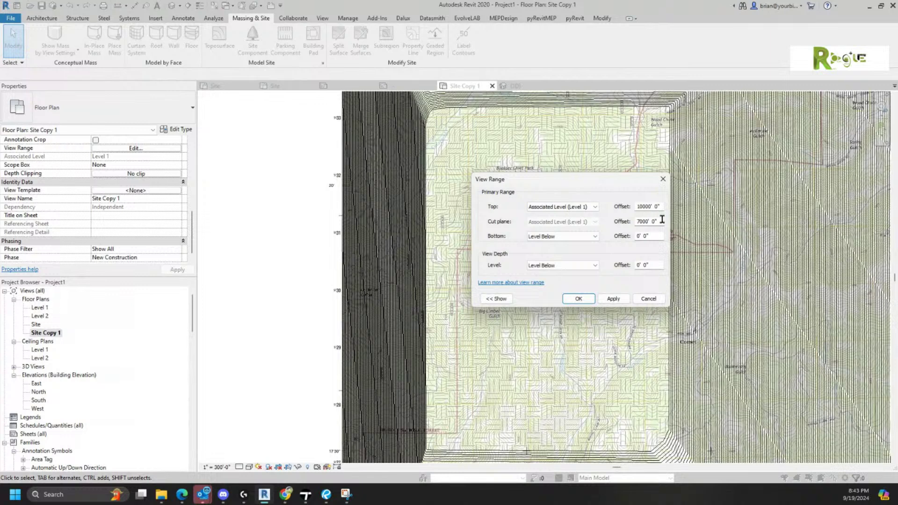
pyautogui.moveTo(662, 220); pyautogui.dragTo(454, 217)
pyautogui.write('9000')
pyautogui.press('Return')
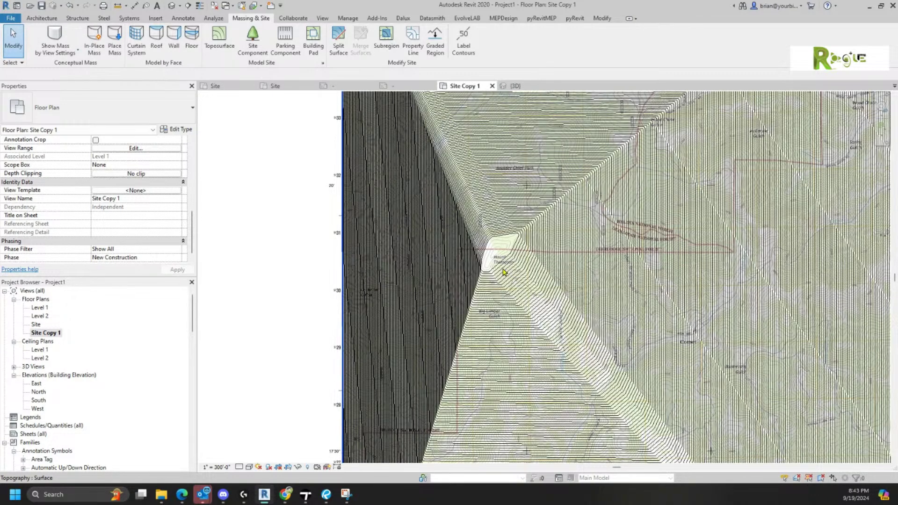
pyautogui.scroll(8, 508, 275)
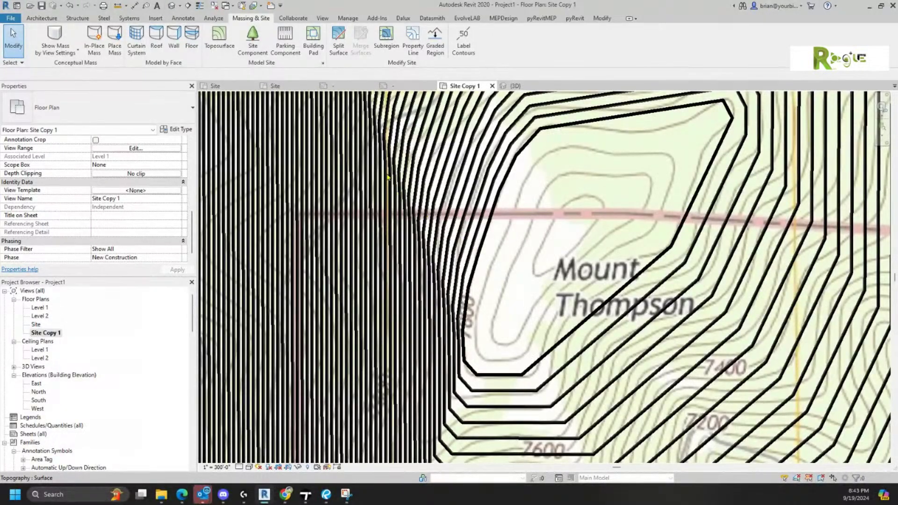
pyautogui.click(354, 195)
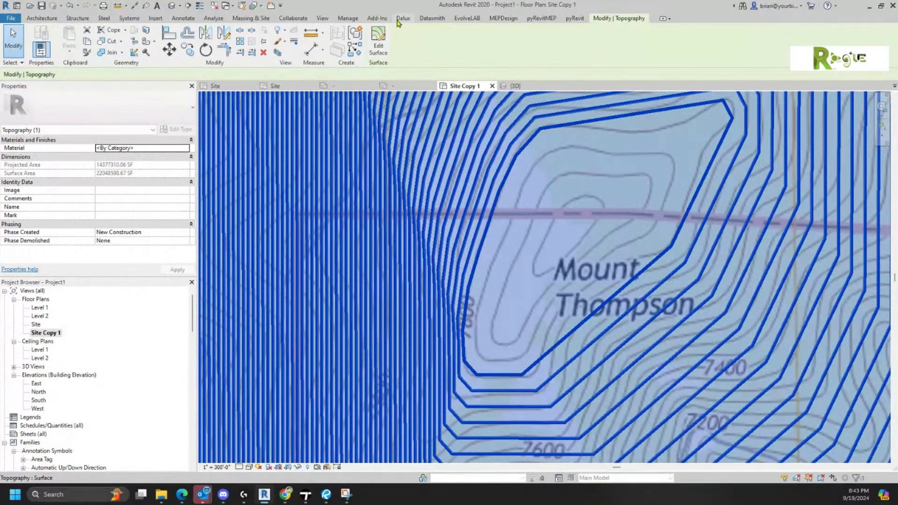
# - Reopen the toposurface and place 7400' points along the south stretch of the 7400 contour
pyautogui.click(378, 44)
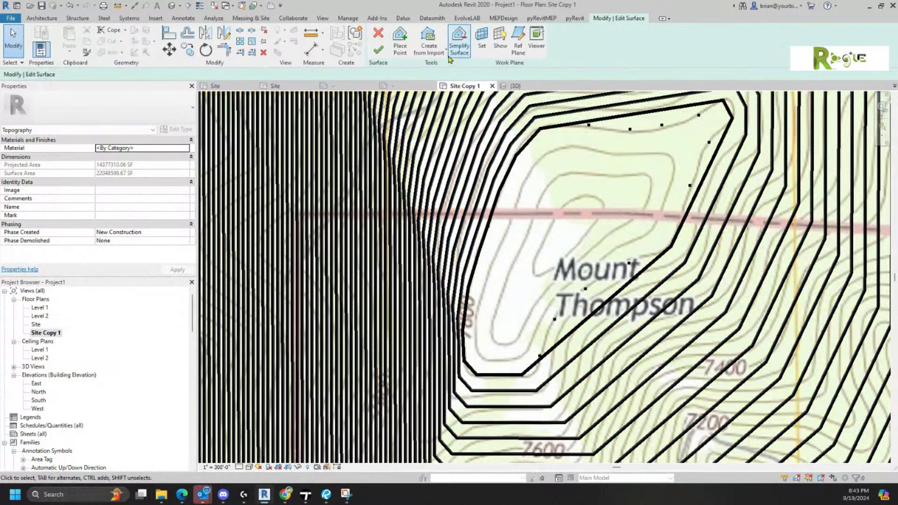
pyautogui.click(400, 42)
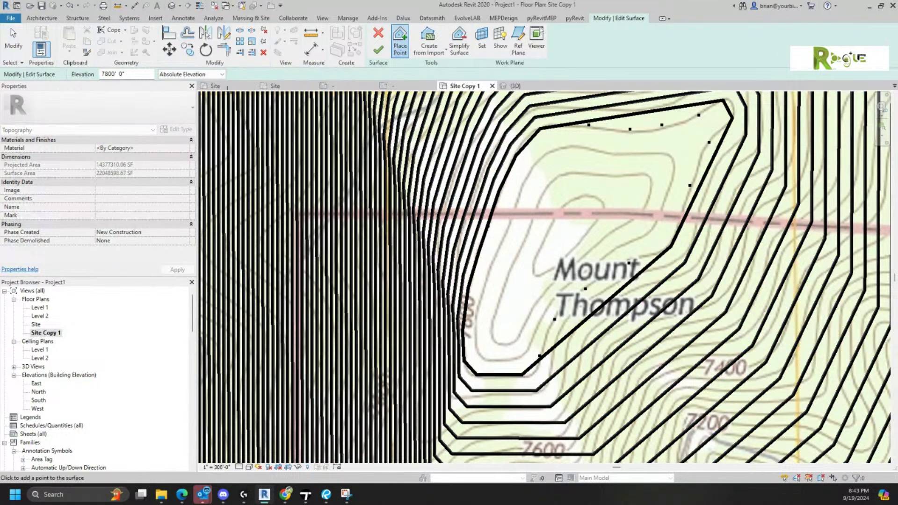
pyautogui.click(105, 75)
pyautogui.click(682, 365)
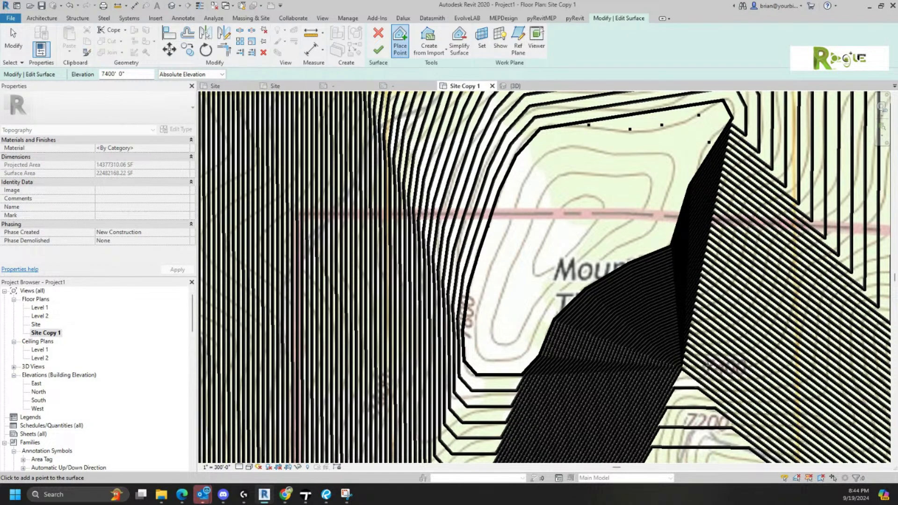
pyautogui.click(701, 366)
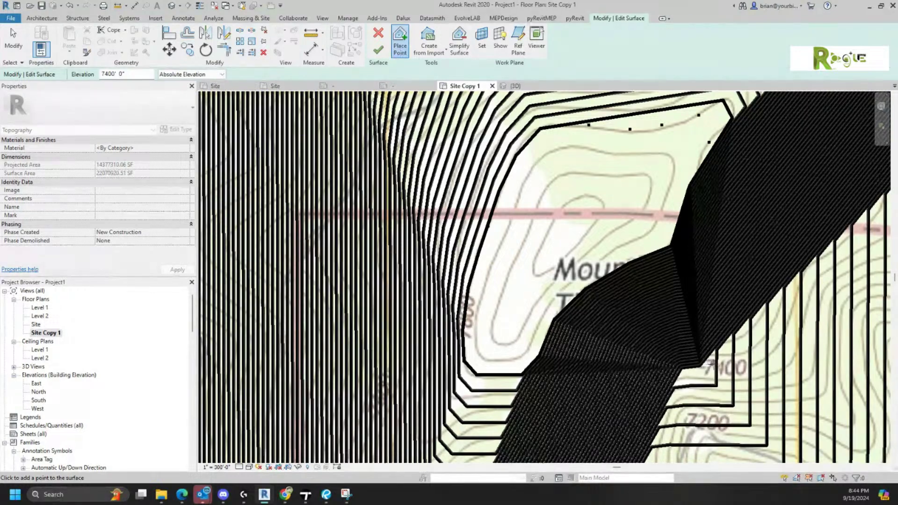
pyautogui.click(723, 369)
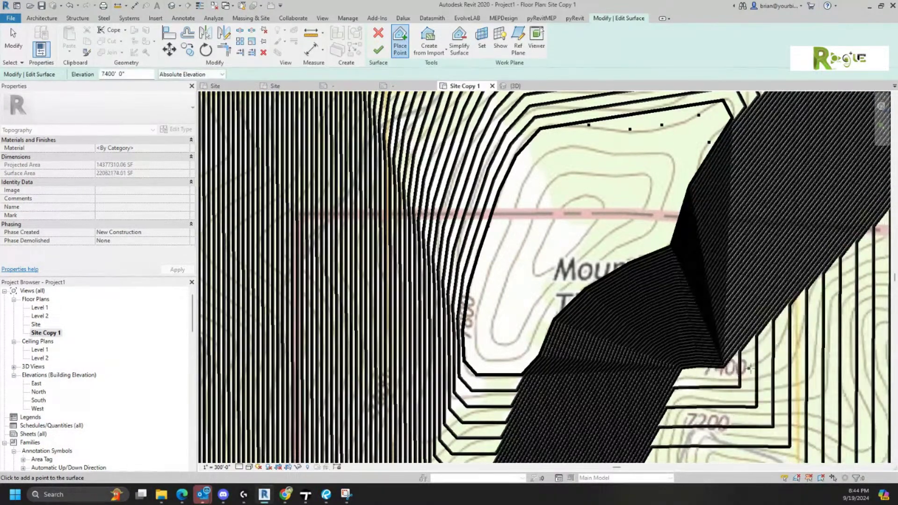
pyautogui.click(756, 367)
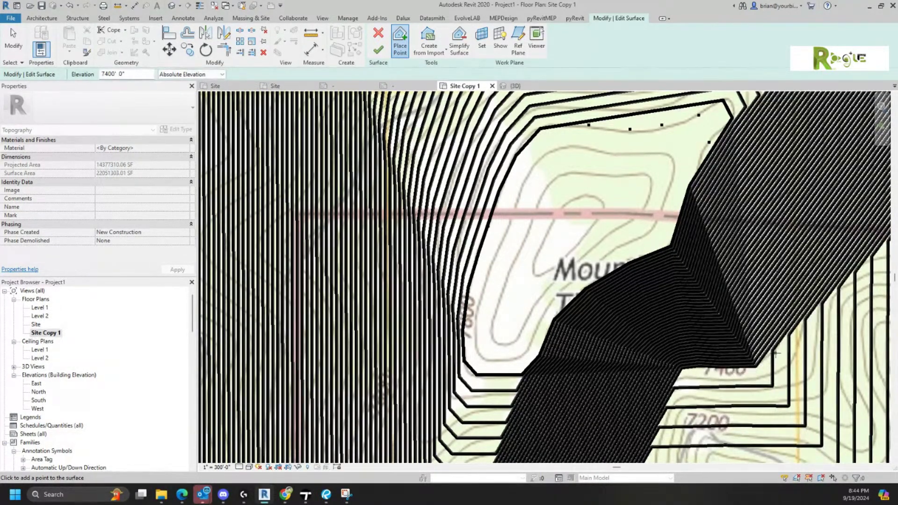
# - Continue the 7400' points up the east side near Mount Thompson and finish the surface
pyautogui.click(779, 348)
pyautogui.click(787, 311)
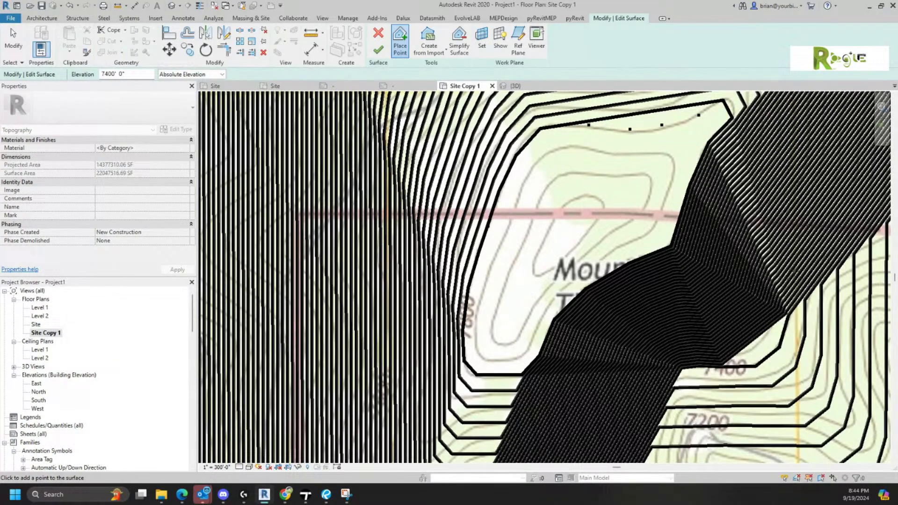
pyautogui.click(797, 269)
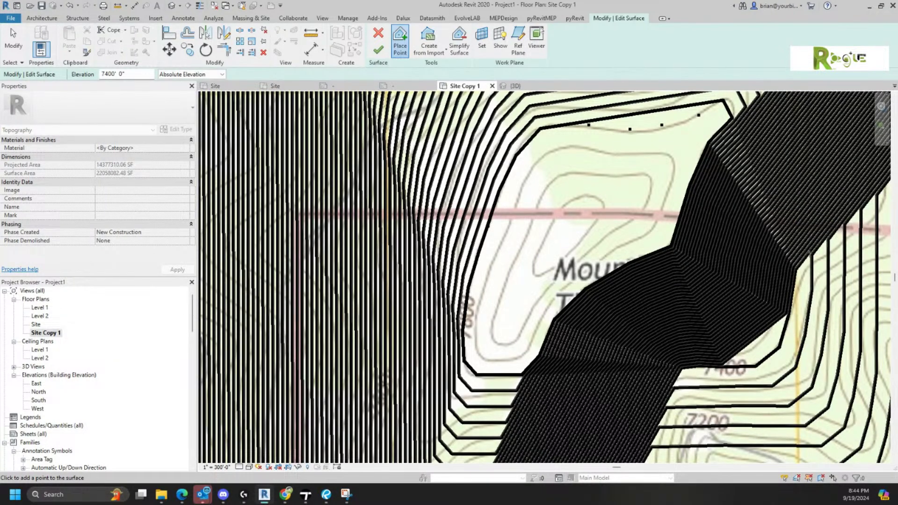
pyautogui.click(819, 255)
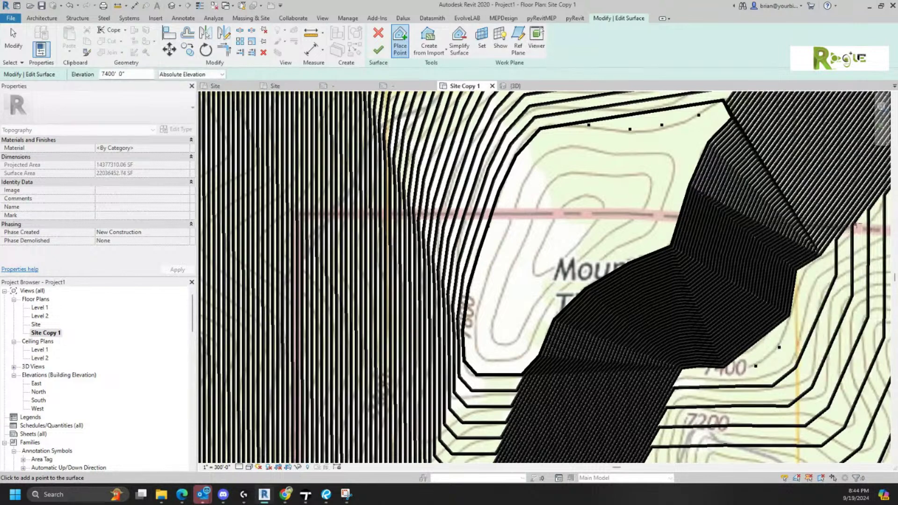
pyautogui.click(874, 220)
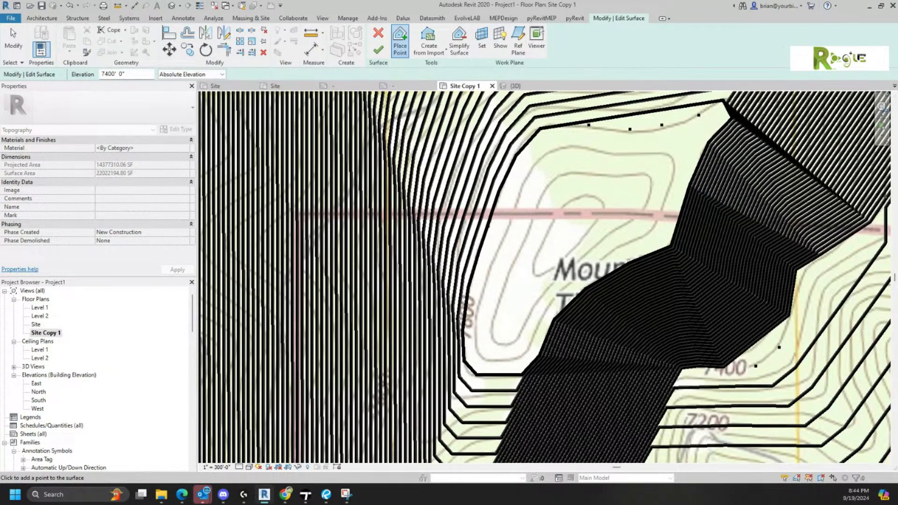
pyautogui.click(887, 194)
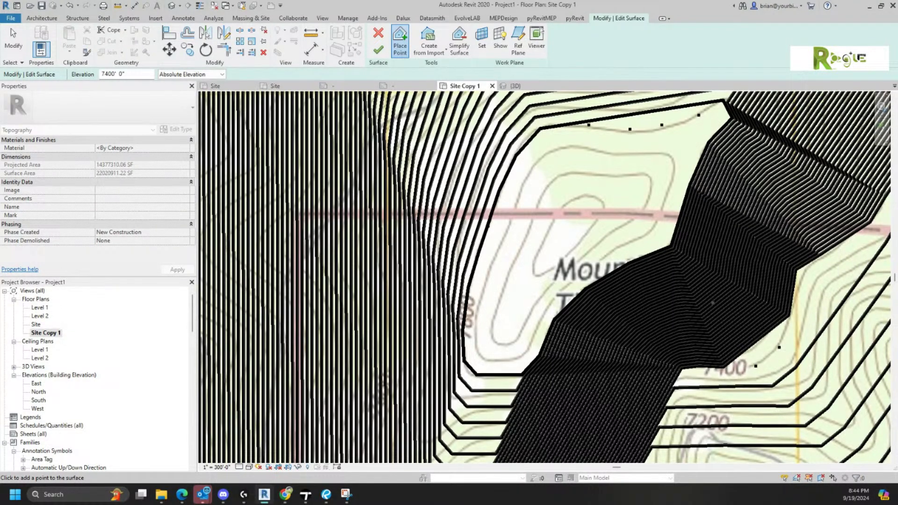
pyautogui.click(377, 51)
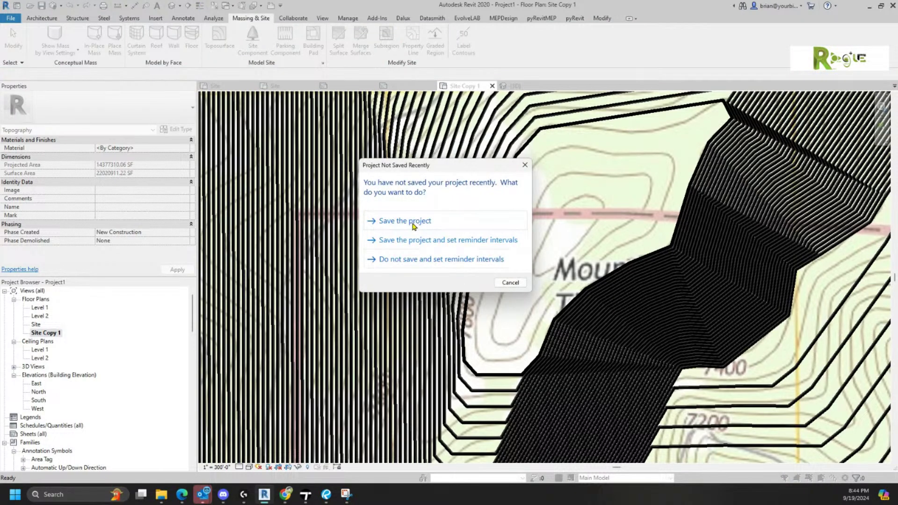
# - Save the project from the reminder, then zoom and pan Site Copy 1 to the regenerated contours
pyautogui.click(510, 283)
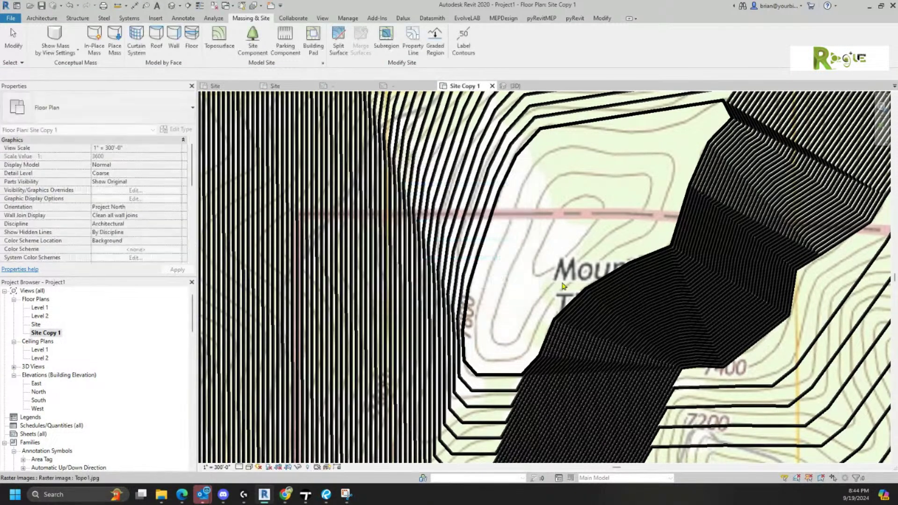
pyautogui.scroll(-3, 670, 259)
pyautogui.moveTo(670, 259); pyautogui.dragTo(586, 312, button='middle')
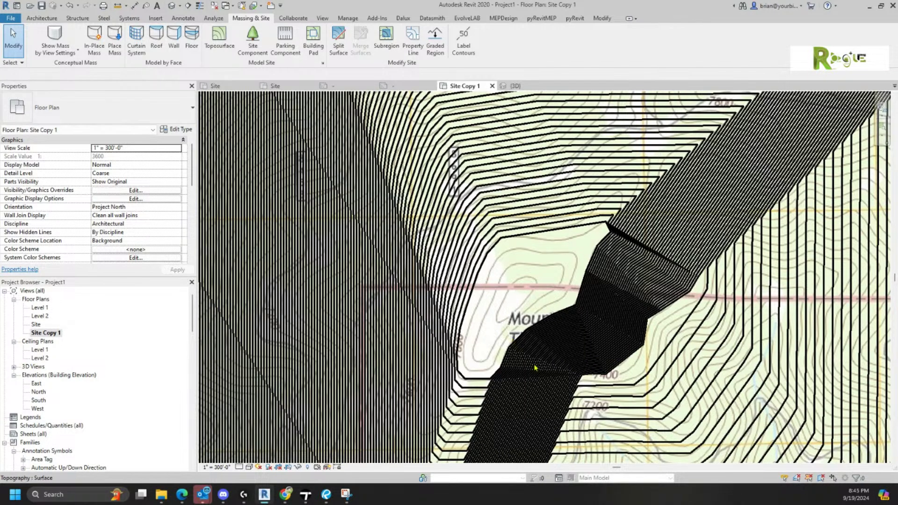
pyautogui.scroll(2, 536, 367)
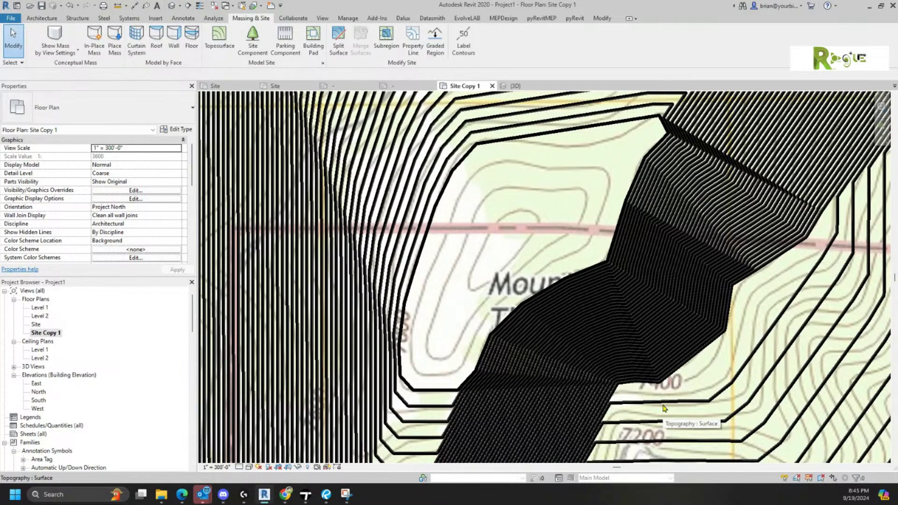
pyautogui.moveTo(665, 409); pyautogui.dragTo(667, 248, button='middle')
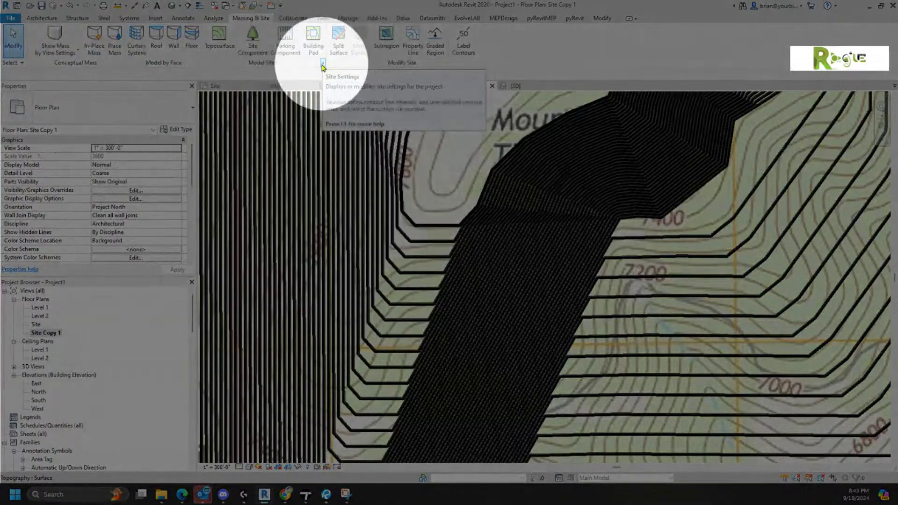
# - In Site Settings, set contours to a 50' increment with primary intervals of 200'
pyautogui.click(323, 65)
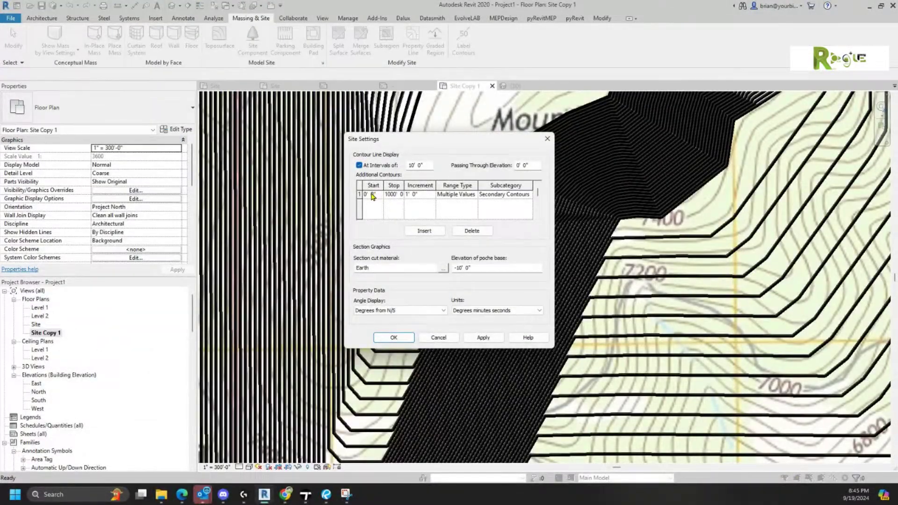
pyautogui.click(418, 197)
pyautogui.doubleClick(412, 166)
pyautogui.write('20')
pyautogui.click(393, 341)
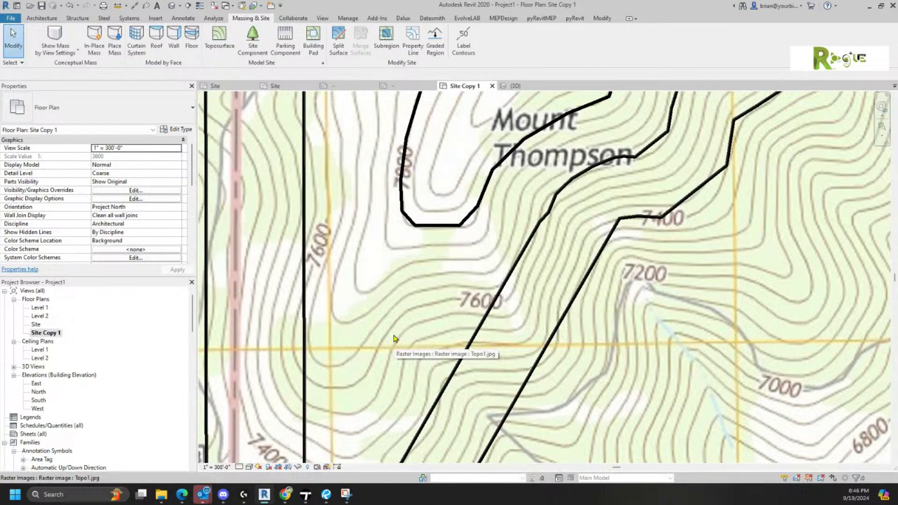
# - Select the toposurface, enter Edit Surface, and start placing points at 7400' absolute elevation
pyautogui.scroll(-5, 814, 293)
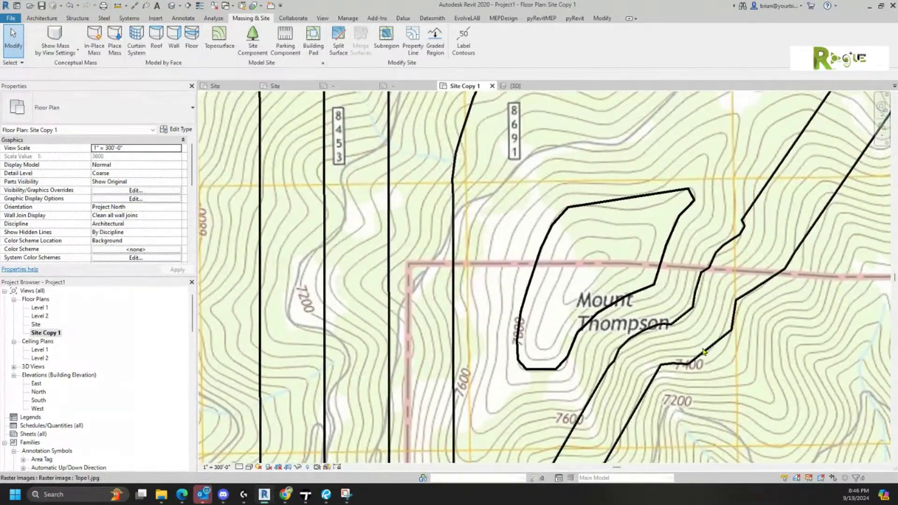
pyautogui.click(705, 359)
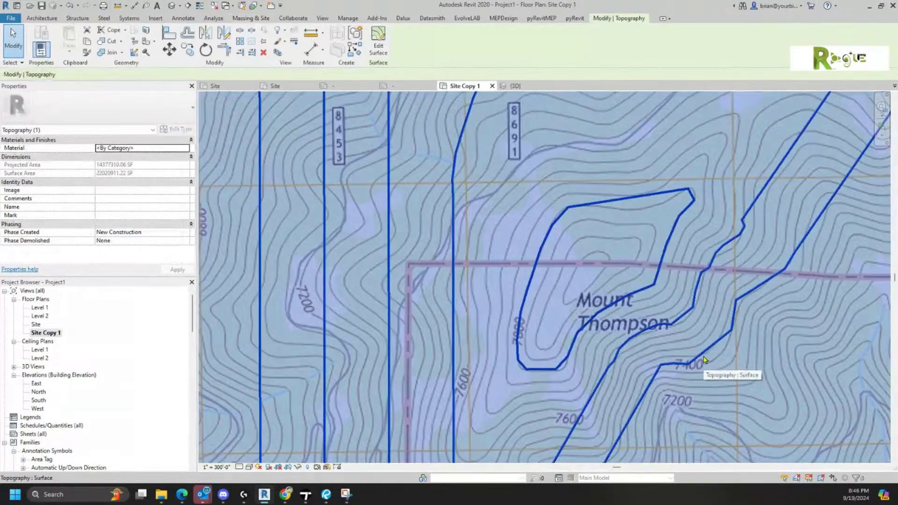
pyautogui.click(378, 47)
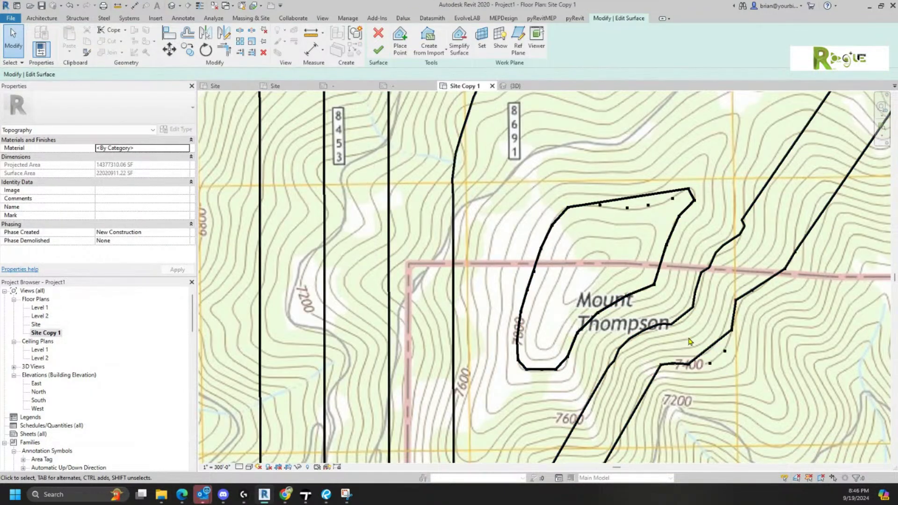
pyautogui.moveTo(693, 372); pyautogui.dragTo(745, 256, button='middle')
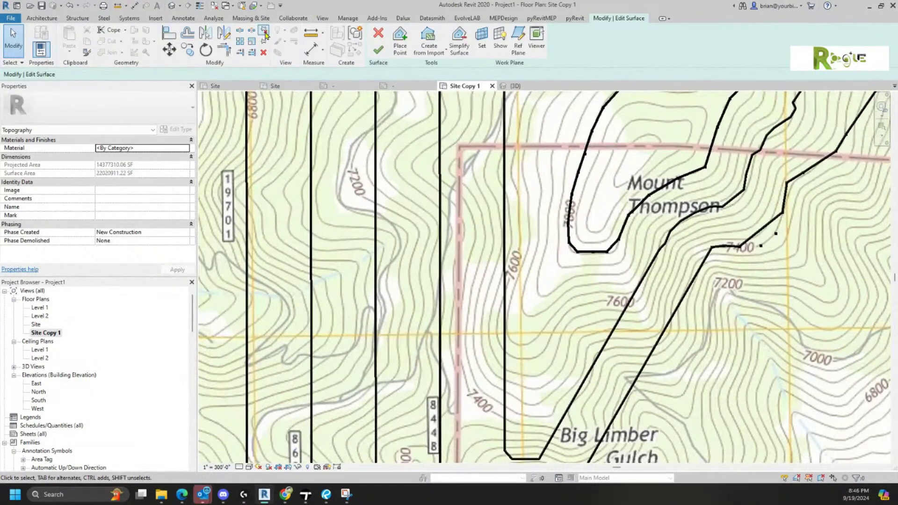
pyautogui.click(408, 45)
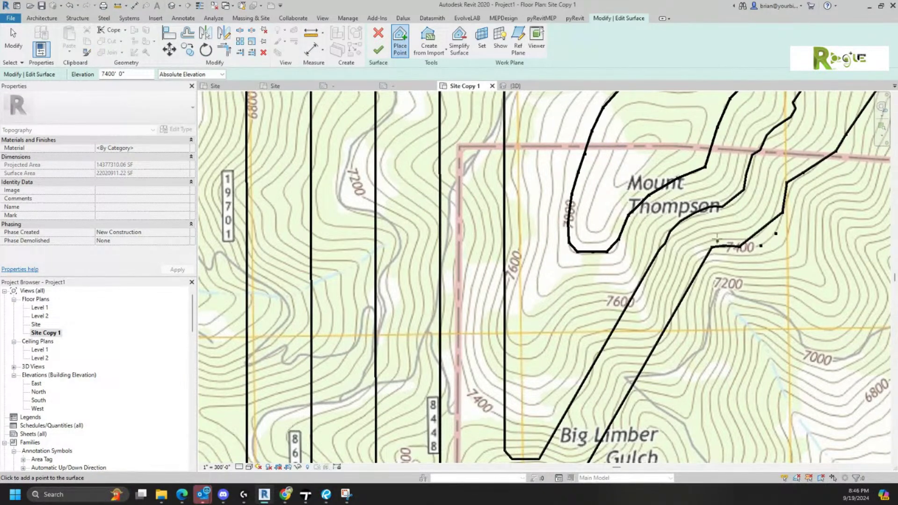
# - Place 7400' points down Mount Thompson's slope toward Big Limber Gulch
pyautogui.click(693, 251)
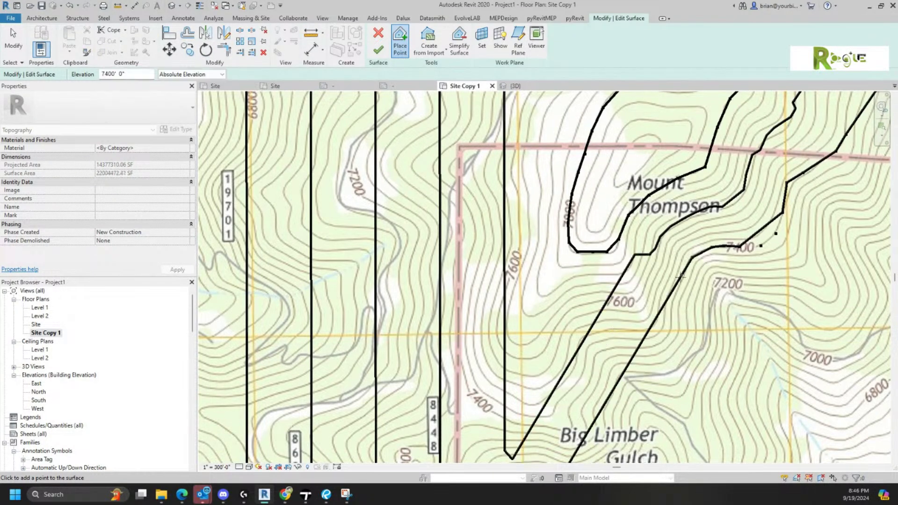
pyautogui.click(676, 302)
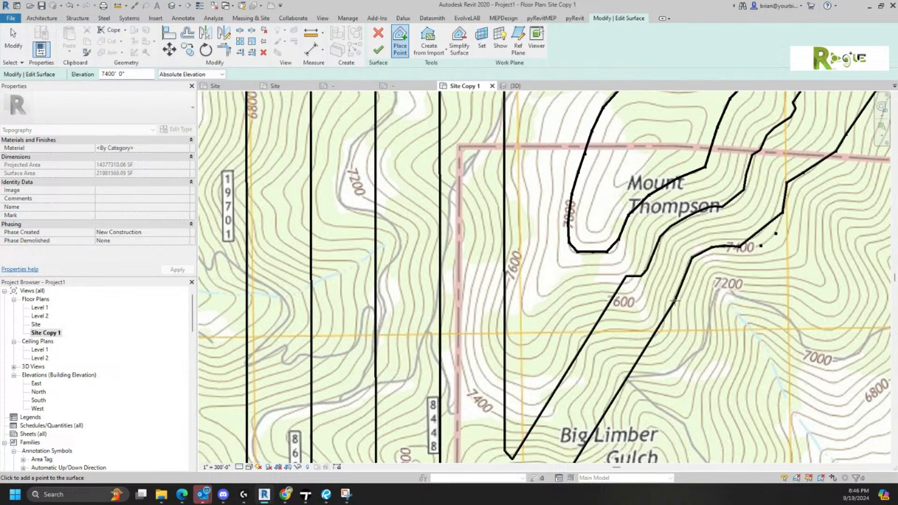
pyautogui.click(602, 364)
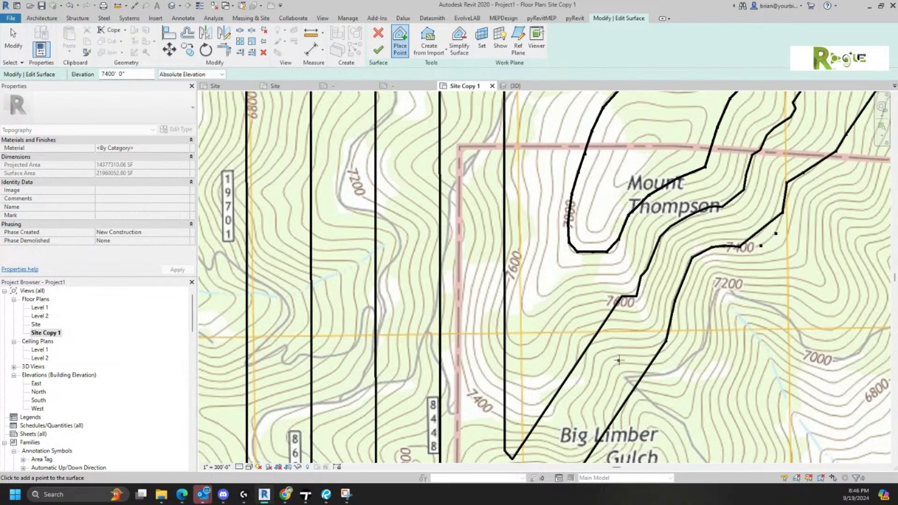
pyautogui.click(630, 349)
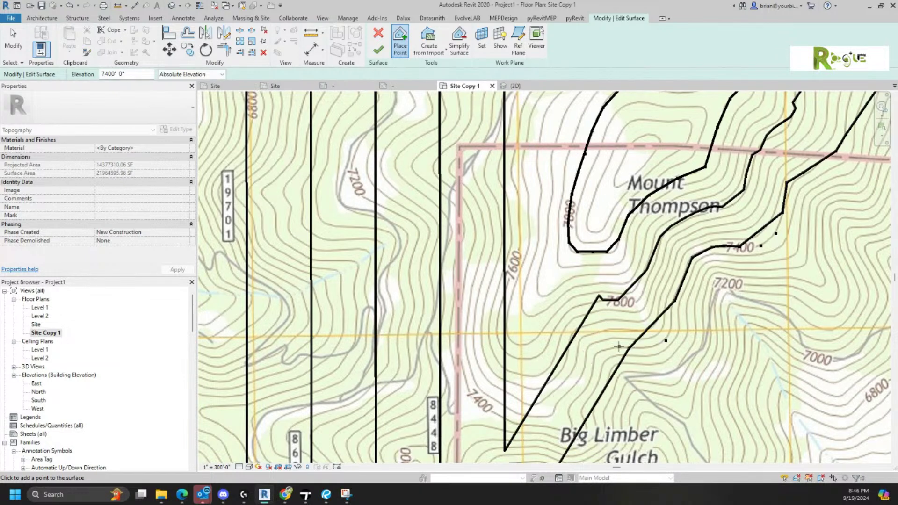
pyautogui.click(596, 355)
pyautogui.click(603, 385)
pyautogui.moveTo(611, 393); pyautogui.dragTo(656, 308, button='middle')
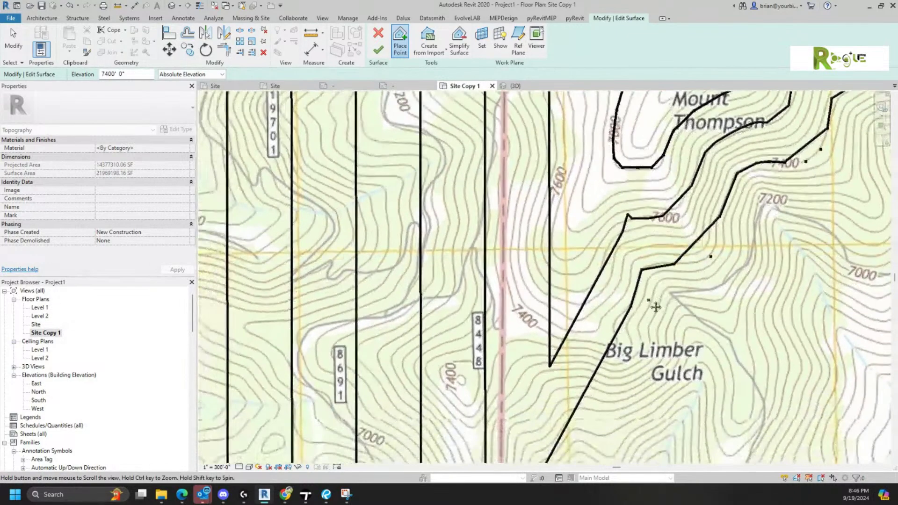
pyautogui.click(617, 340)
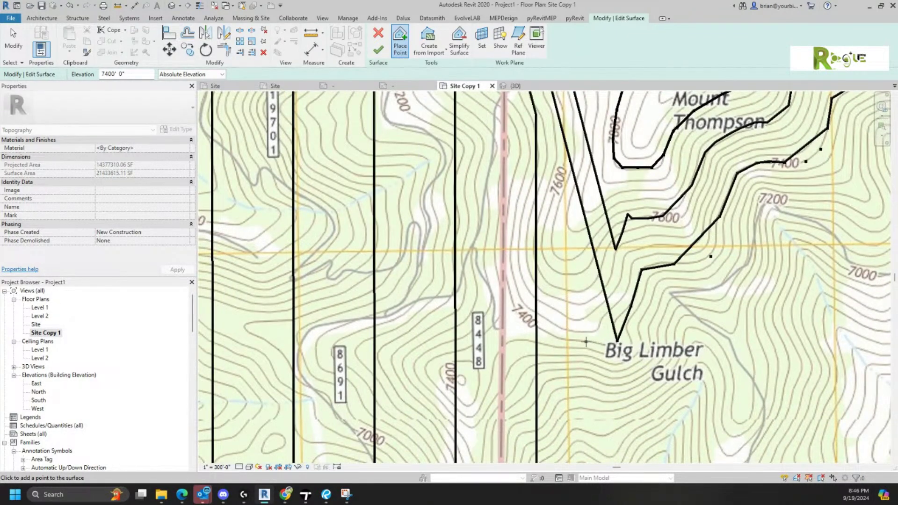
pyautogui.click(586, 342)
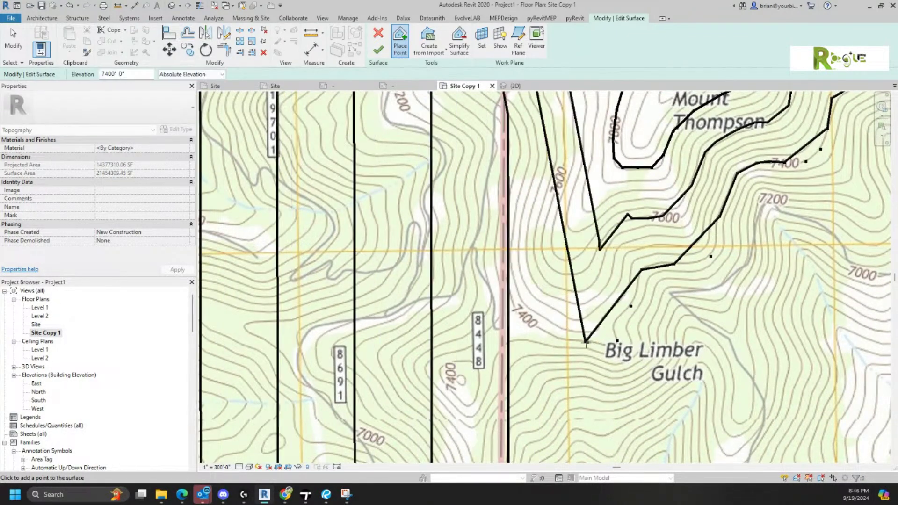
pyautogui.click(541, 330)
pyautogui.click(508, 287)
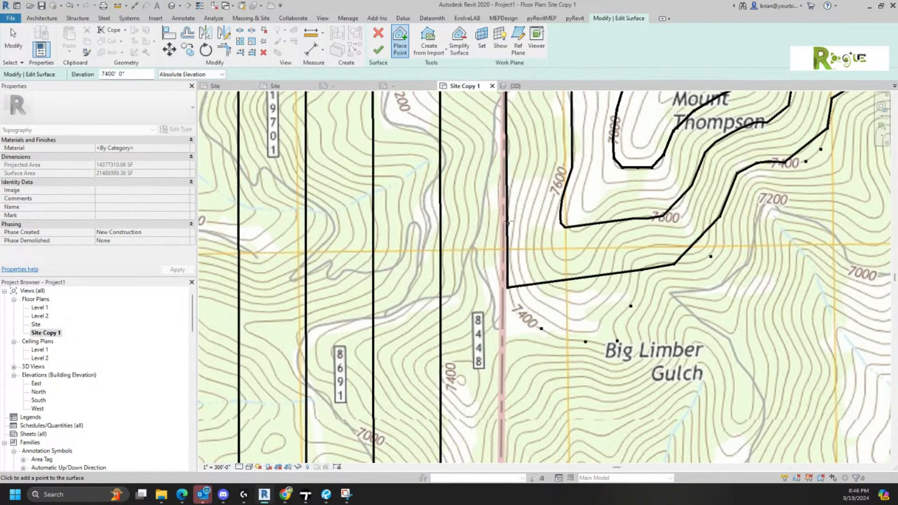
# - Continue the 7400' points north along Mount Thompson's western slope
pyautogui.moveTo(518, 203); pyautogui.dragTo(512, 293, button='middle')
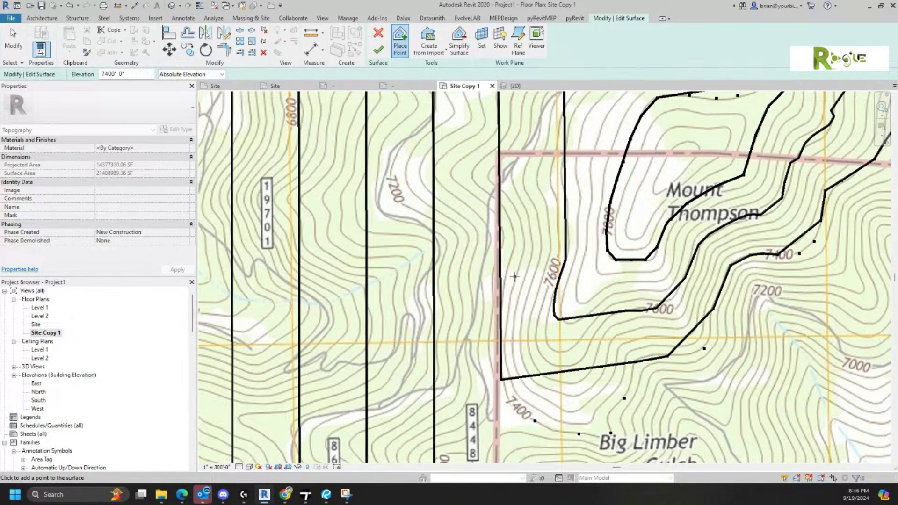
pyautogui.click(507, 283)
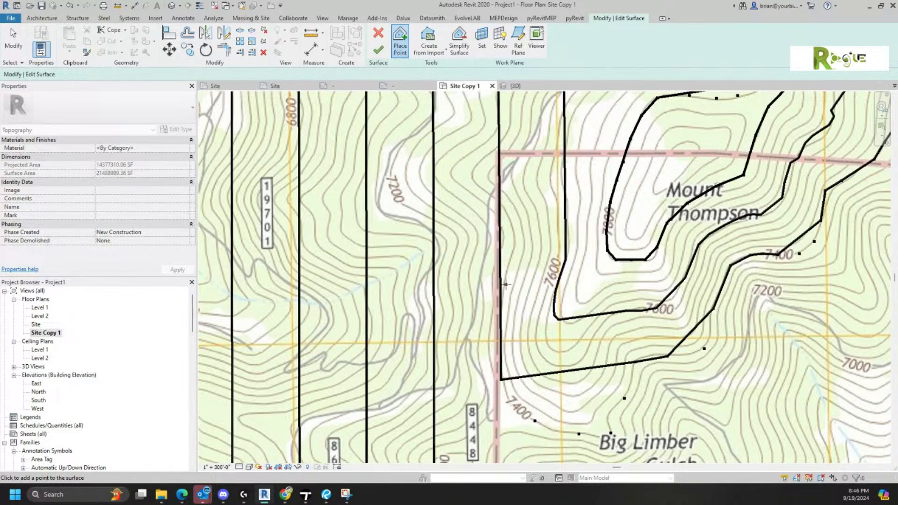
pyautogui.click(512, 232)
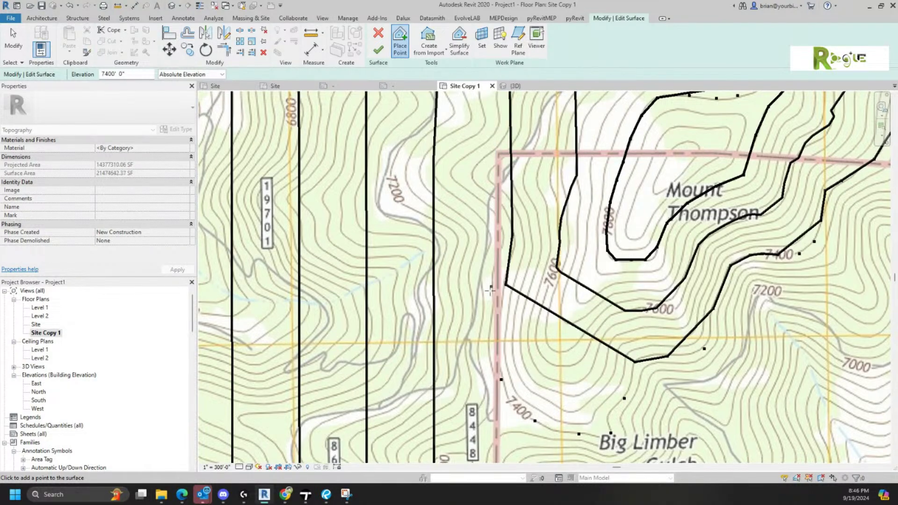
pyautogui.click(501, 324)
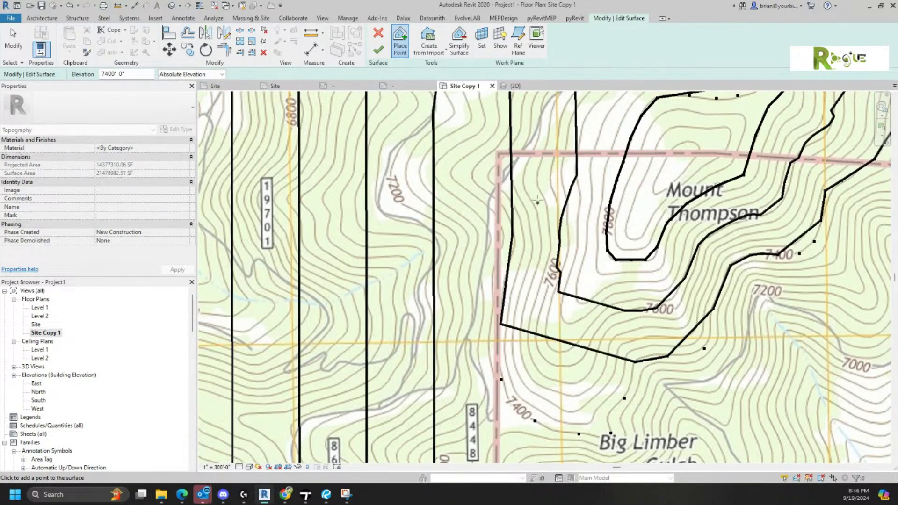
pyautogui.click(493, 194)
pyautogui.click(471, 178)
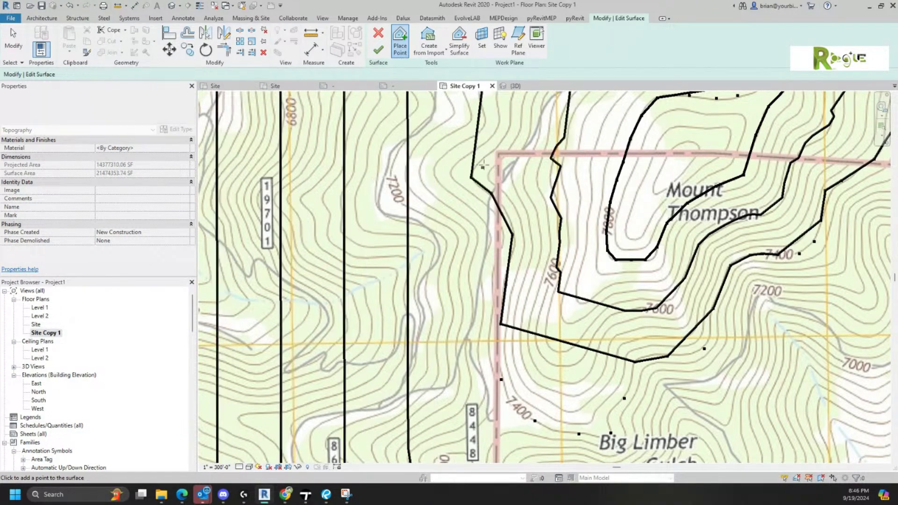
pyautogui.click(499, 140)
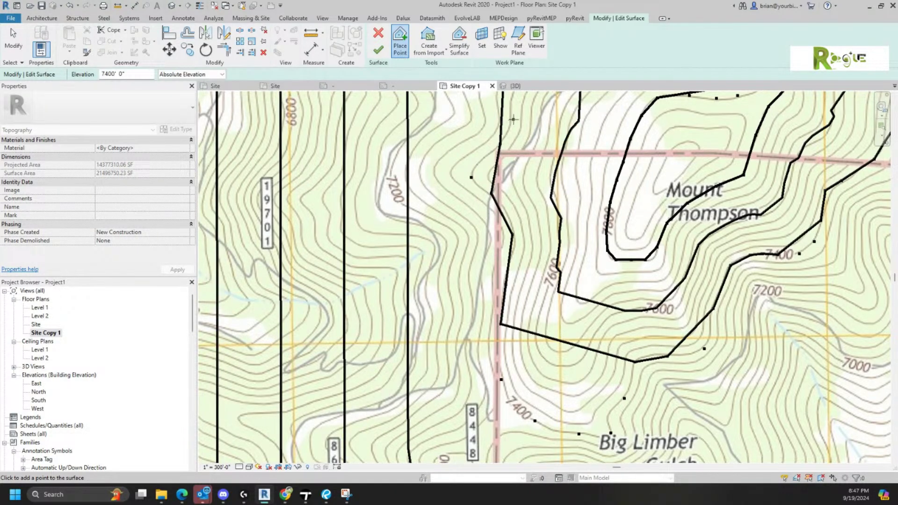
pyautogui.click(511, 118)
pyautogui.moveTo(520, 119); pyautogui.dragTo(525, 317, button='middle')
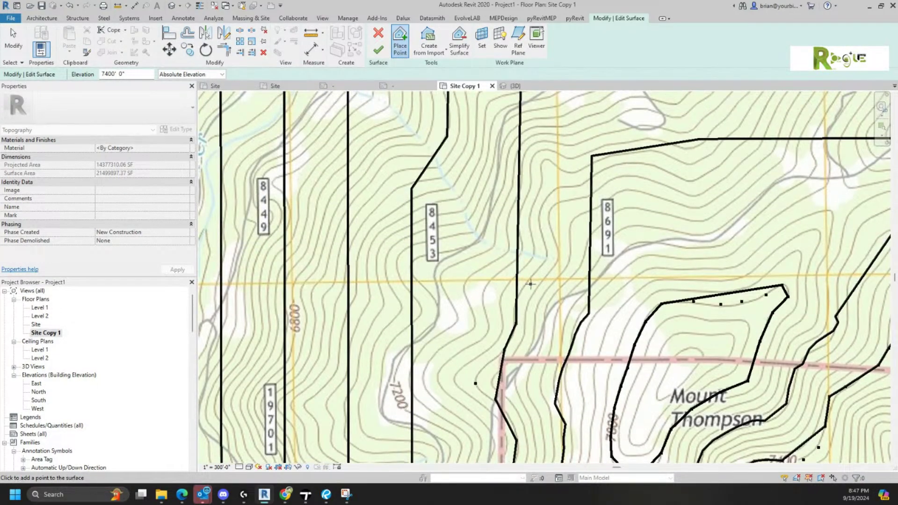
# - Trace 7400' points north of Mount Thompson along the upper ridge
pyautogui.click(534, 275)
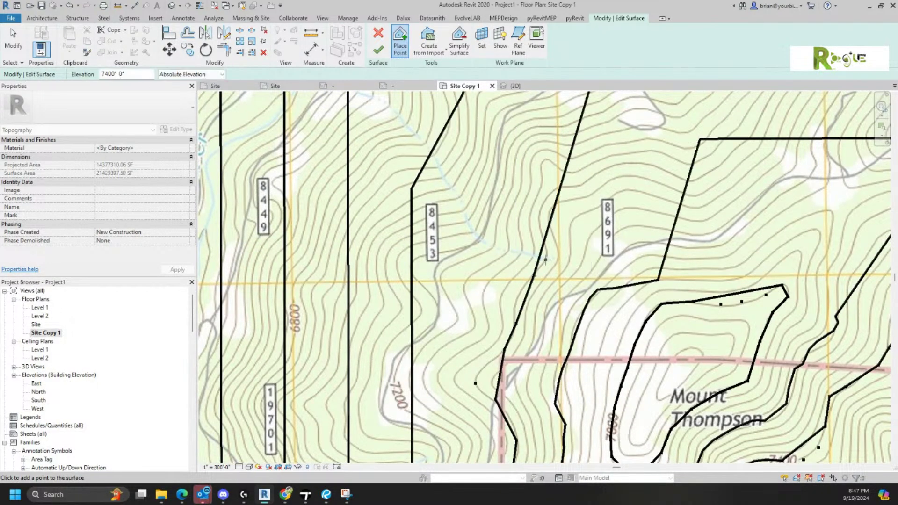
pyautogui.click(545, 257)
pyautogui.click(541, 216)
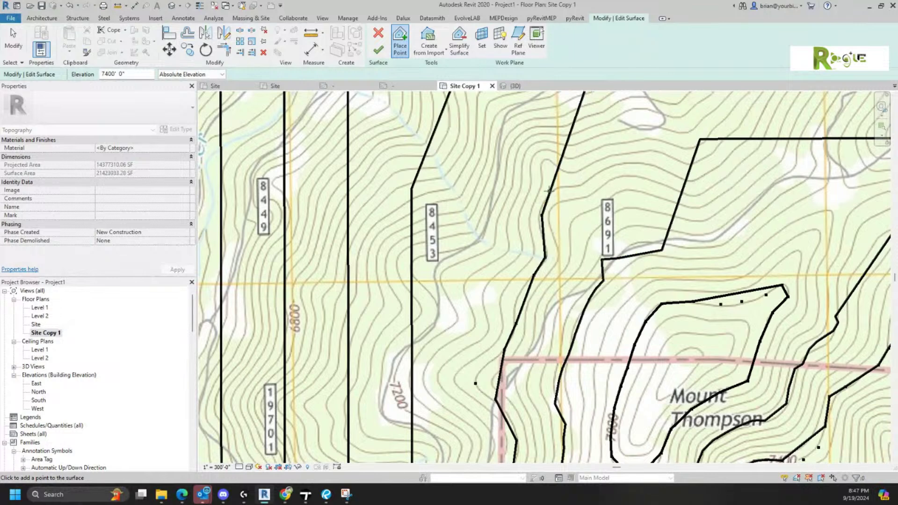
pyautogui.click(567, 188)
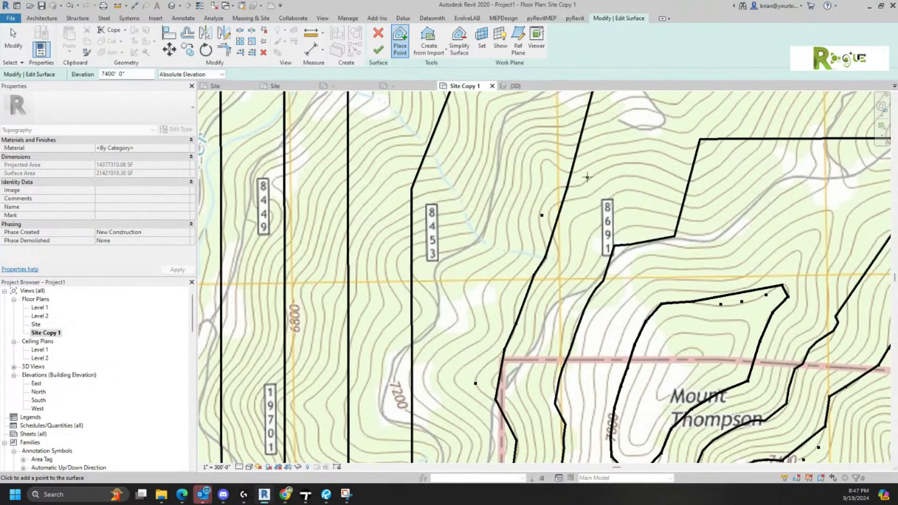
pyautogui.click(635, 164)
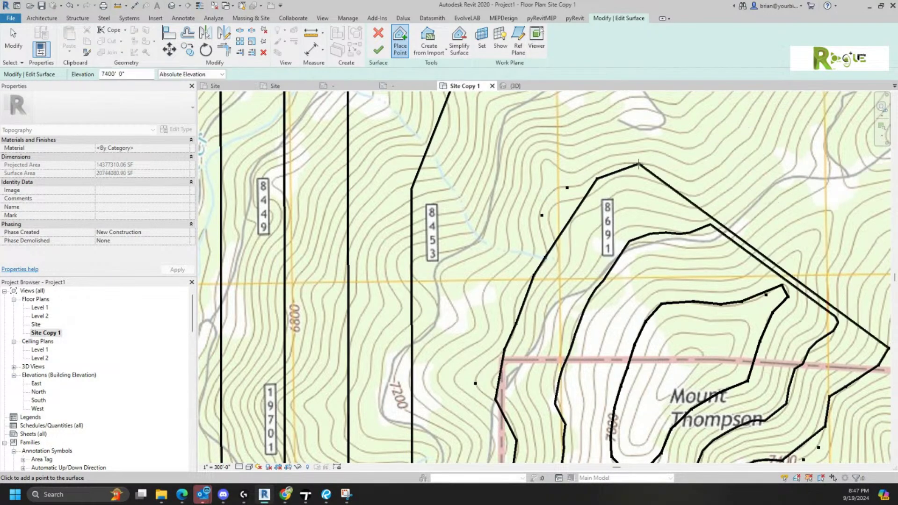
pyautogui.click(683, 177)
pyautogui.click(719, 168)
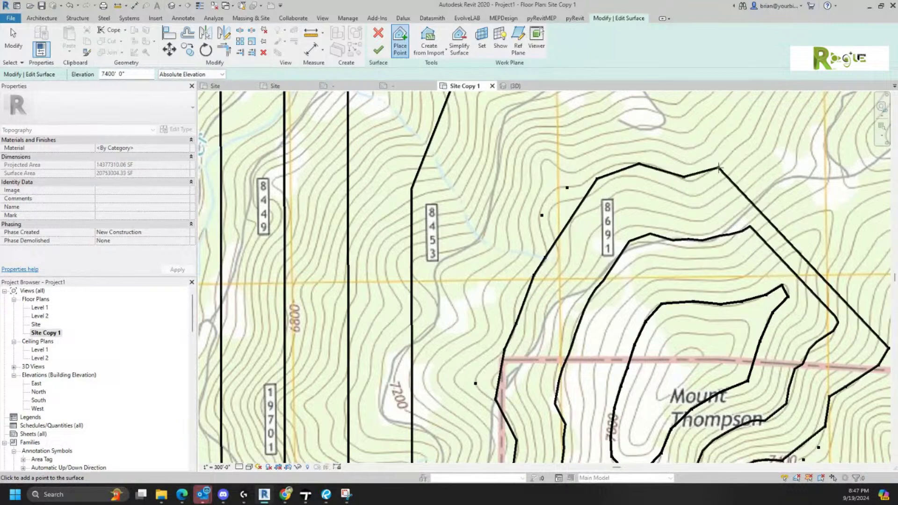
pyautogui.click(743, 142)
pyautogui.moveTo(747, 145); pyautogui.dragTo(583, 259, button='middle')
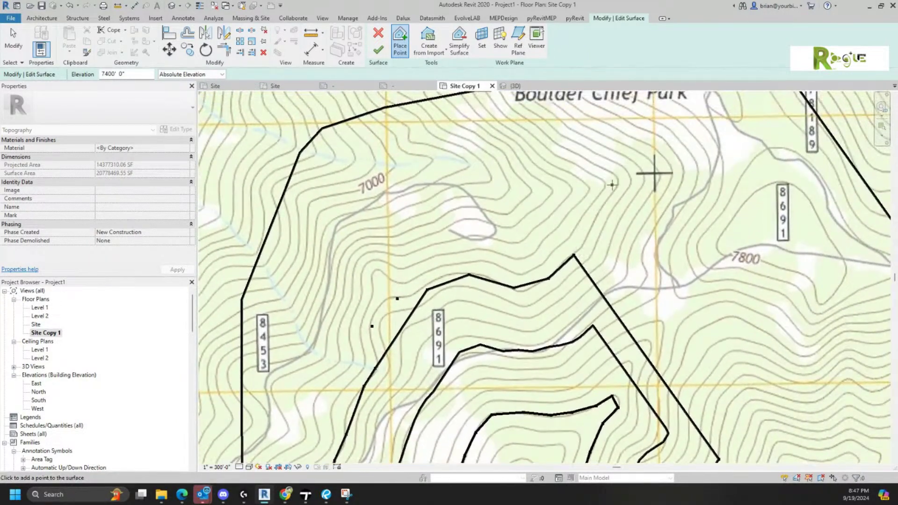
pyautogui.moveTo(612, 185); pyautogui.dragTo(593, 335, button='middle')
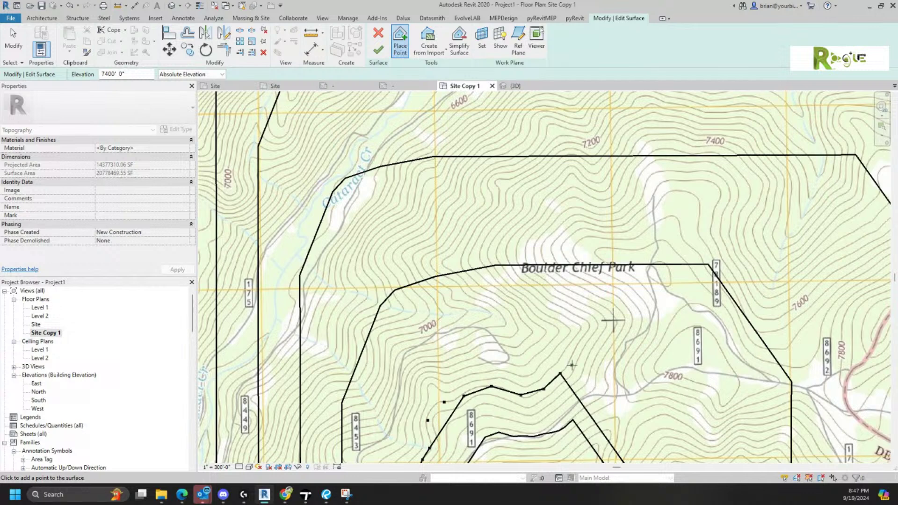
# - Trace 7400' points from below Boulder Chief Park around its west side and east along the bend
pyautogui.click(571, 358)
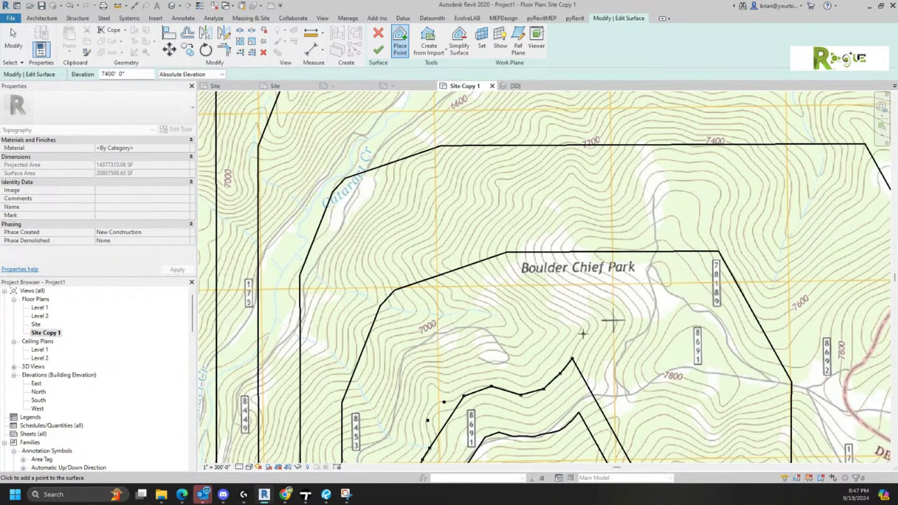
pyautogui.click(582, 338)
pyautogui.click(586, 320)
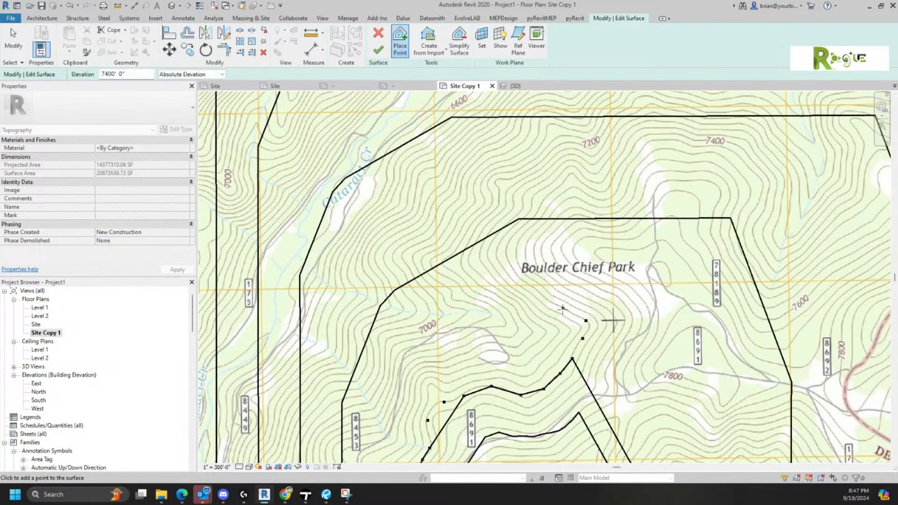
pyautogui.click(562, 310)
pyautogui.click(542, 298)
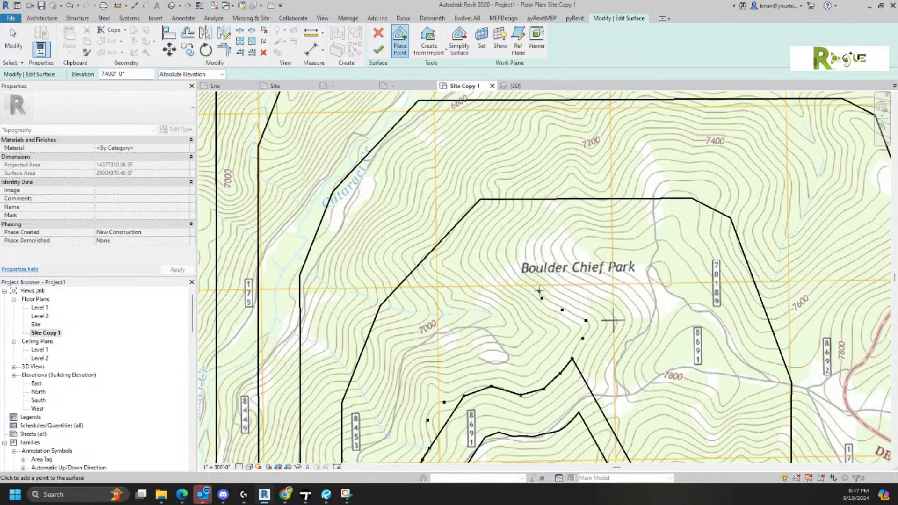
pyautogui.click(520, 280)
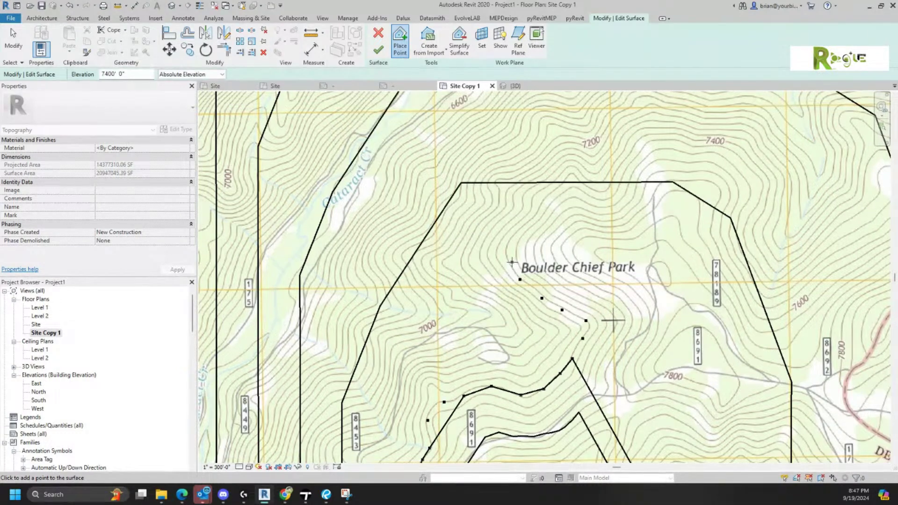
pyautogui.click(510, 263)
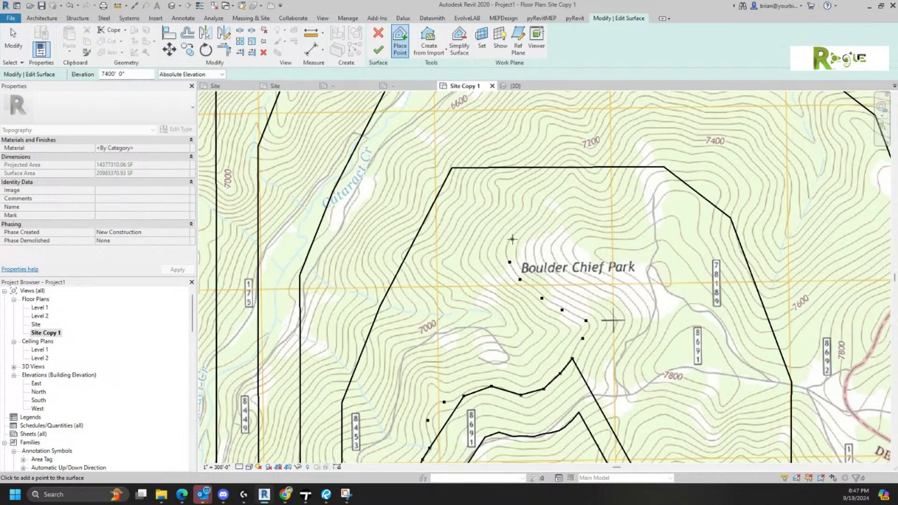
pyautogui.click(512, 236)
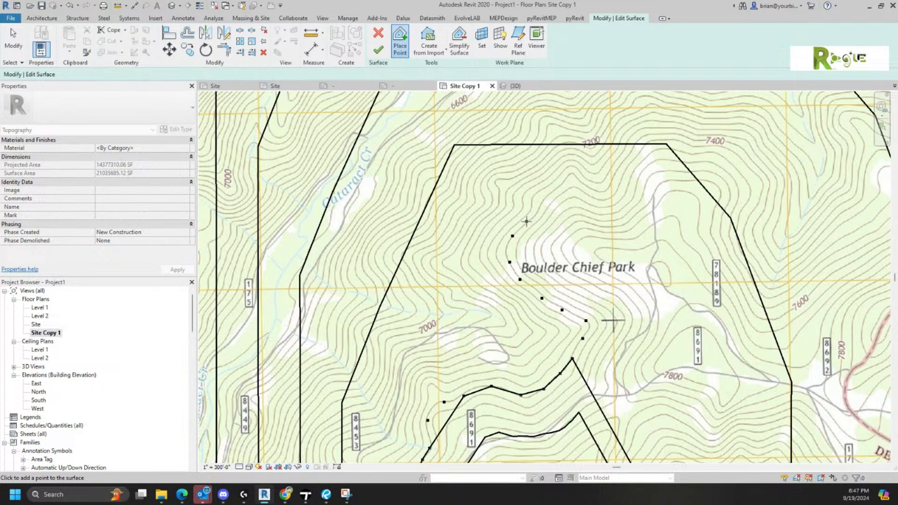
pyautogui.click(527, 221)
pyautogui.click(546, 199)
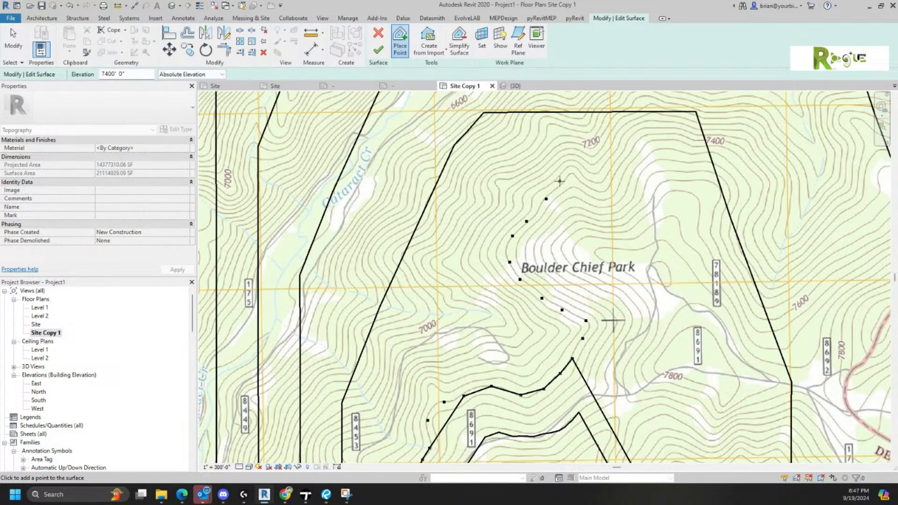
pyautogui.click(563, 180)
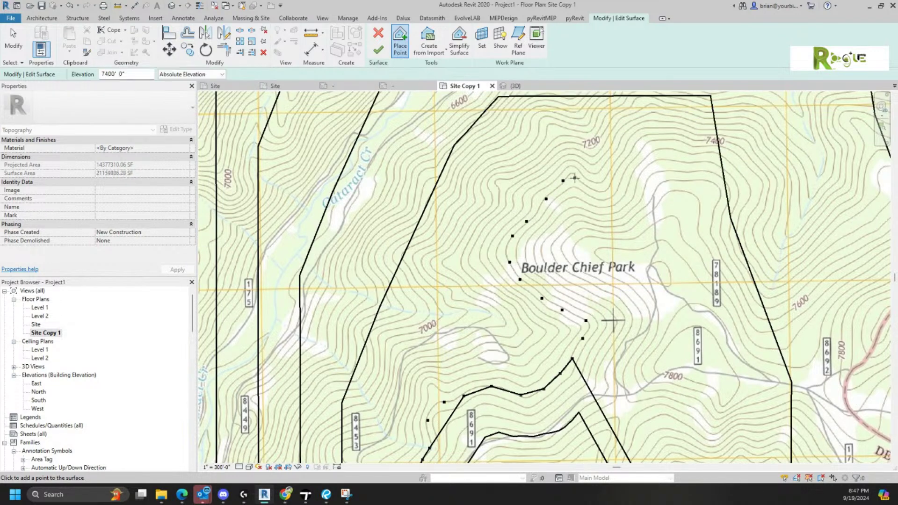
pyautogui.click(579, 180)
pyautogui.click(599, 188)
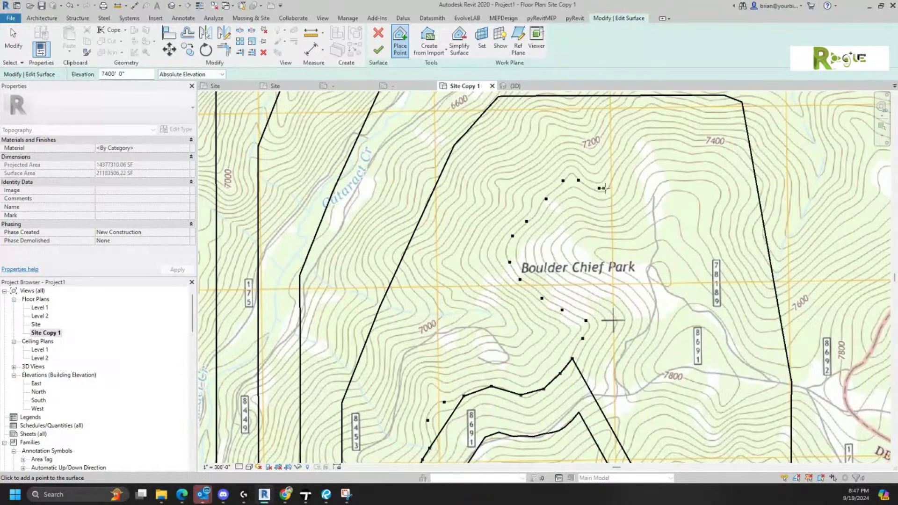
# - Continue the 7400' points around the northern loop past the 7400 label and south to its bottom
pyautogui.click(618, 169)
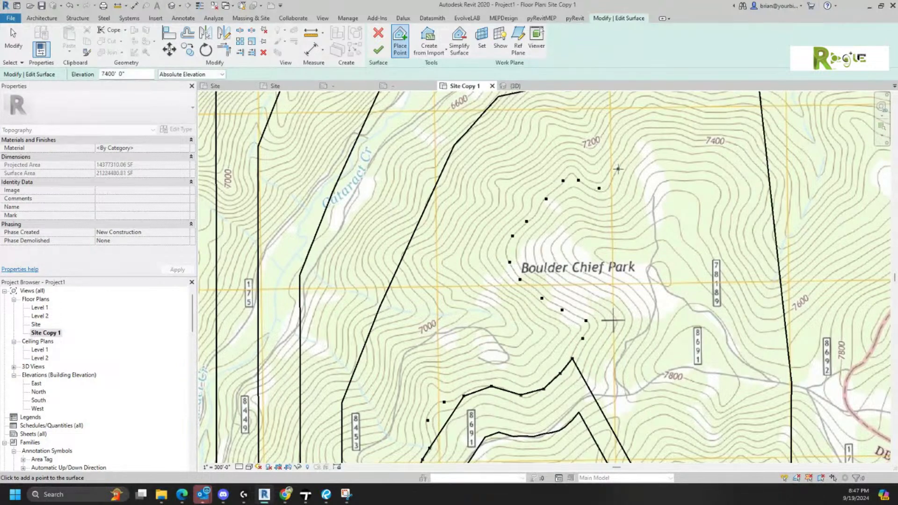
pyautogui.click(632, 150)
pyautogui.click(644, 137)
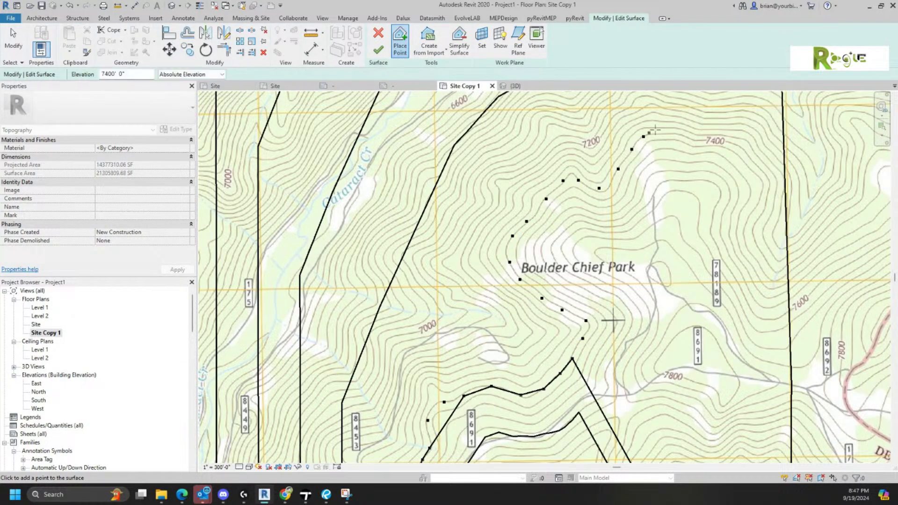
pyautogui.click(667, 133)
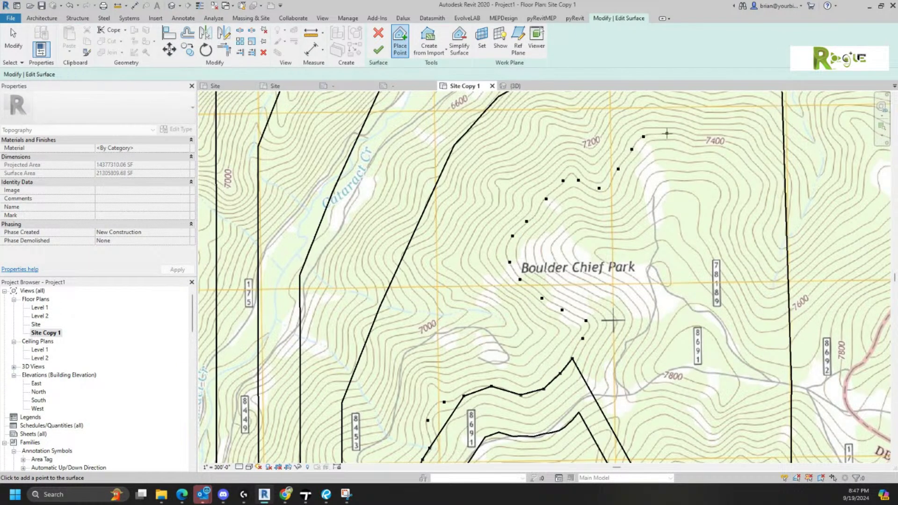
pyautogui.click(696, 139)
pyautogui.click(726, 141)
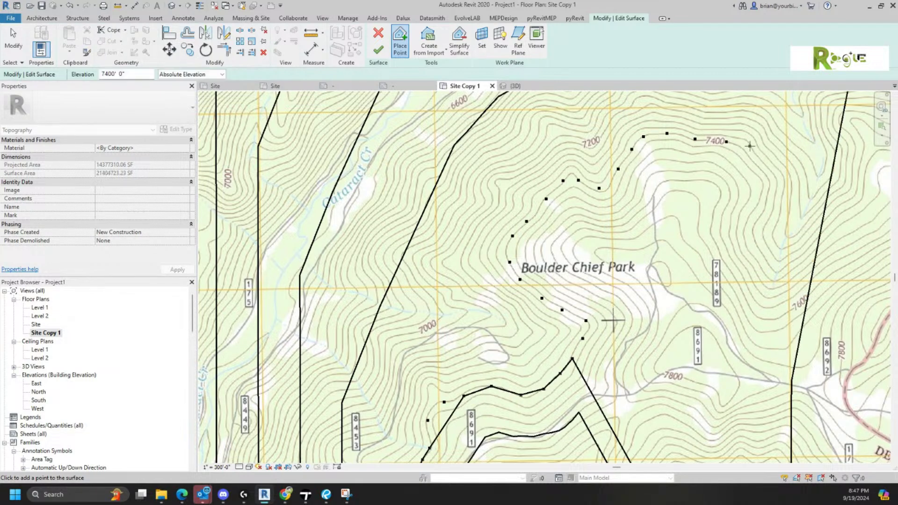
pyautogui.click(762, 172)
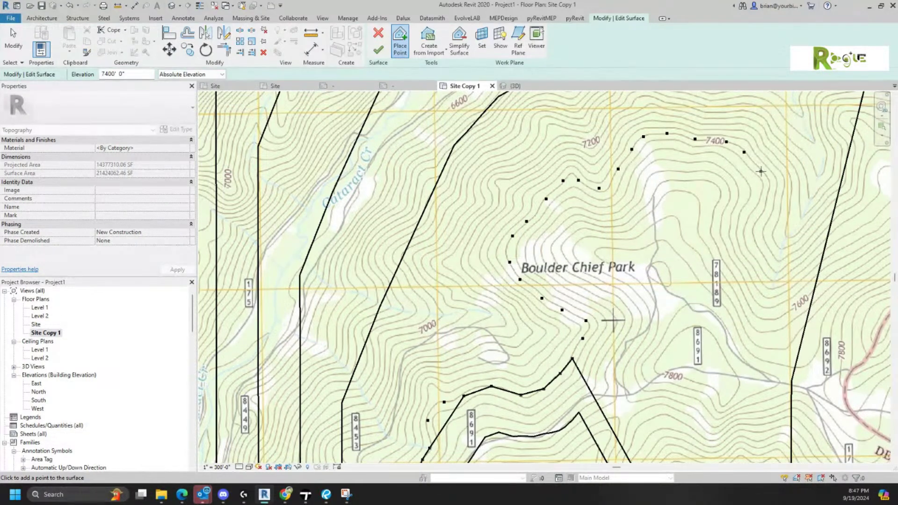
pyautogui.click(767, 194)
pyautogui.click(758, 218)
pyautogui.click(758, 250)
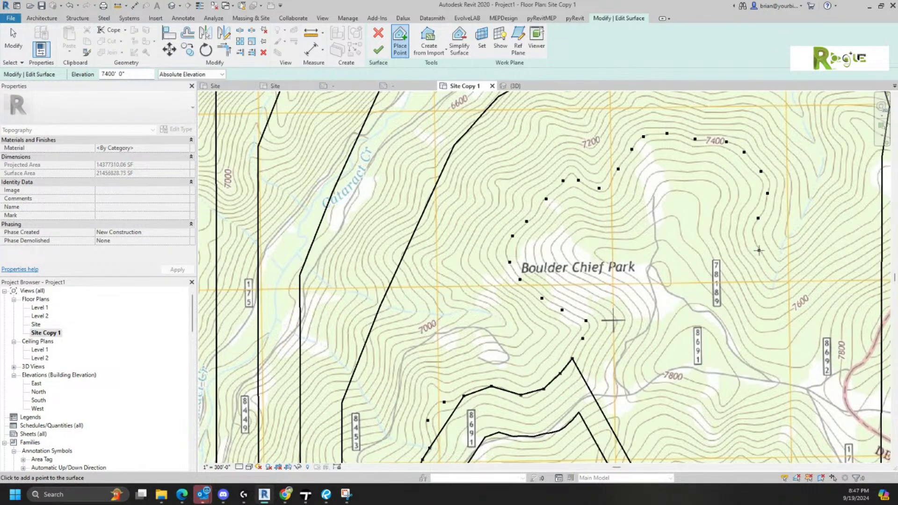
pyautogui.click(775, 273)
# - Extend the 7400' trace northeast, then add one more point near Mount Thompson
pyautogui.click(797, 259)
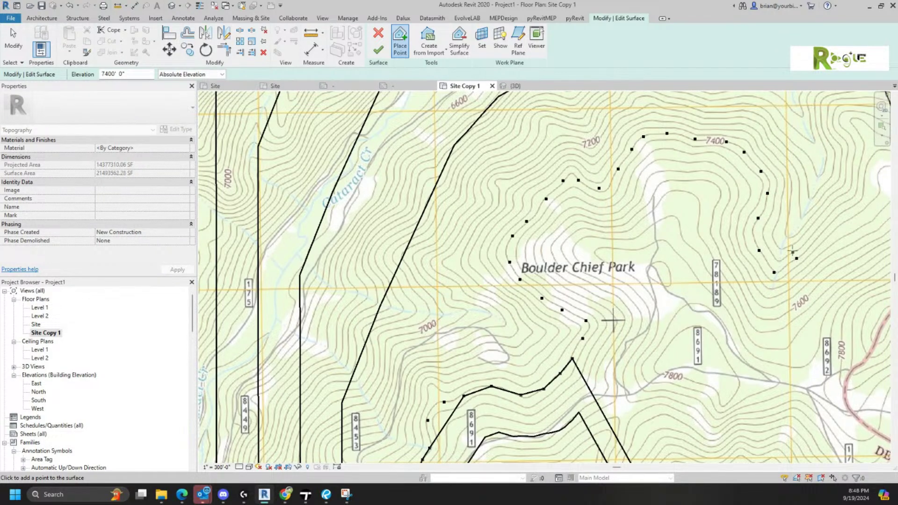
pyautogui.click(821, 235)
pyautogui.click(841, 216)
pyautogui.click(862, 199)
pyautogui.scroll(-3, 562, 208)
pyautogui.moveTo(580, 228); pyautogui.dragTo(608, 144, button='middle')
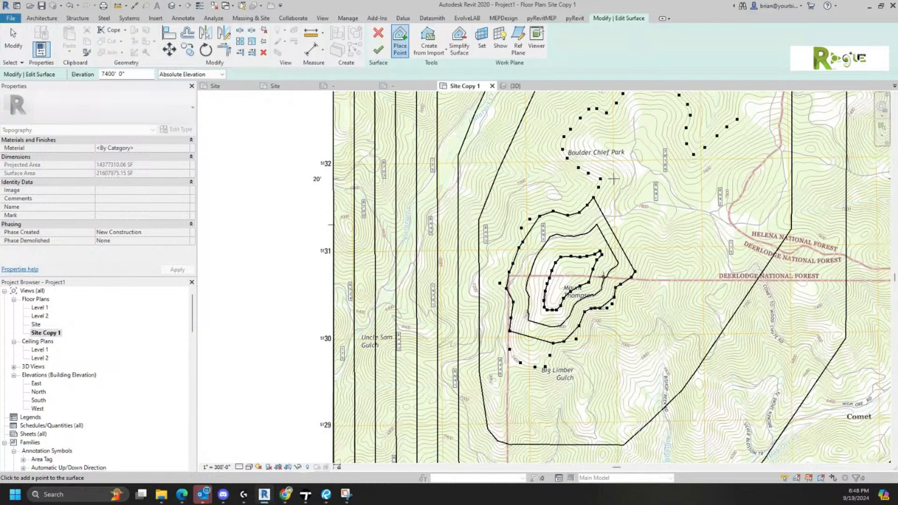
pyautogui.click(567, 312)
pyautogui.scroll(5, 552, 323)
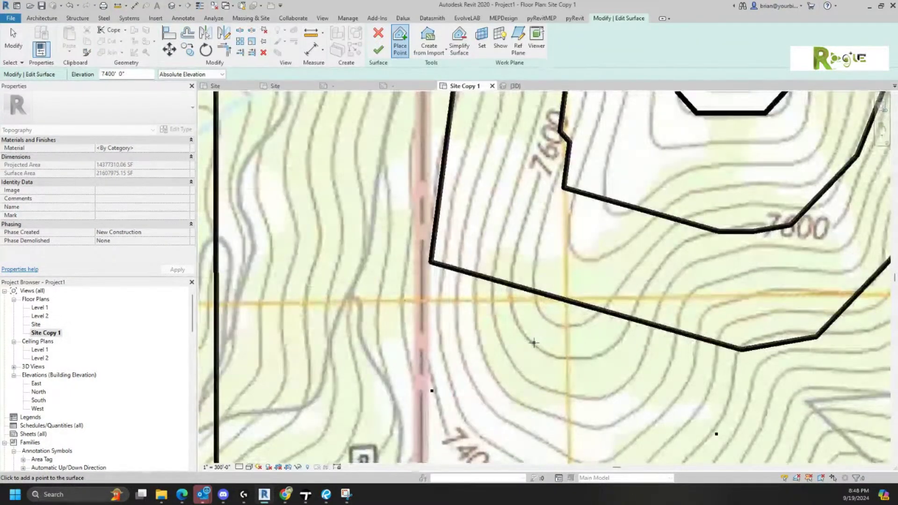
pyautogui.scroll(1, 534, 345)
pyautogui.scroll(-6, 534, 346)
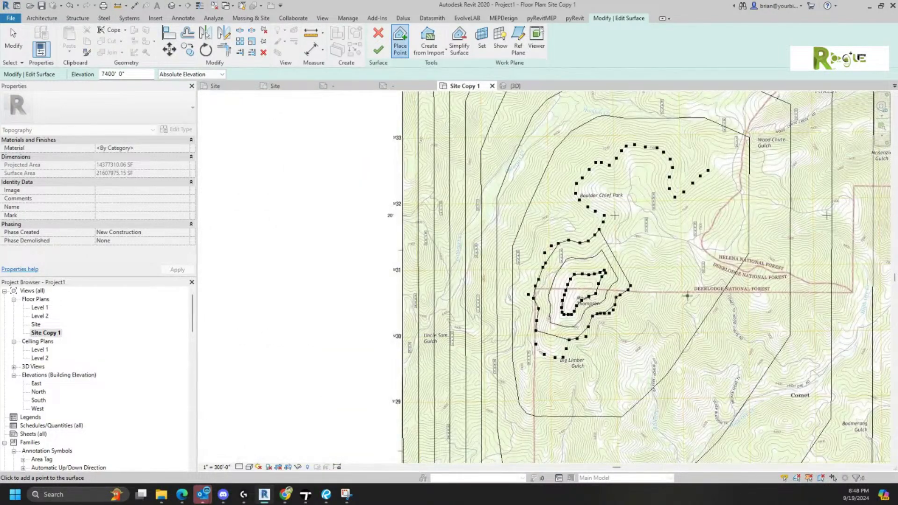
pyautogui.moveTo(691, 272)
pyautogui.mouseDown(button='middle')
pyautogui.moveTo(738, 254)
pyautogui.moveTo(697, 270)
pyautogui.mouseUp(button='middle')
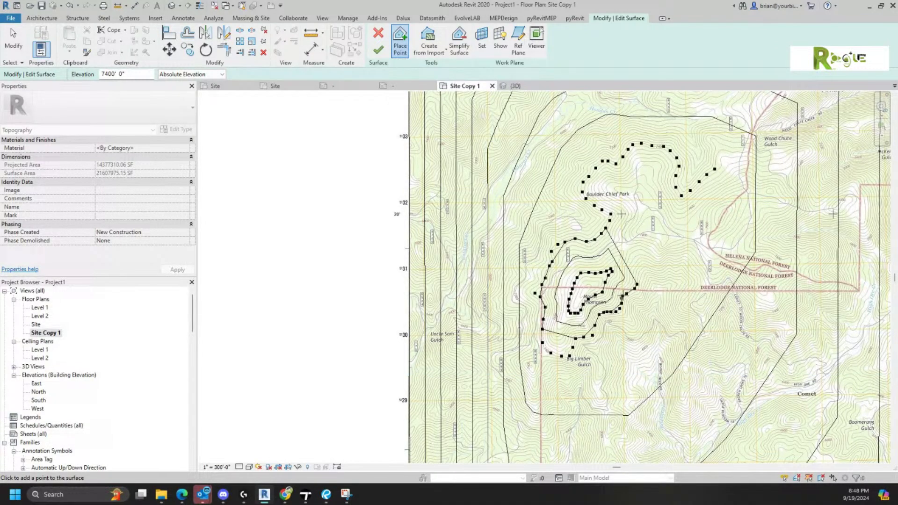
pyautogui.scroll(3, 673, 274)
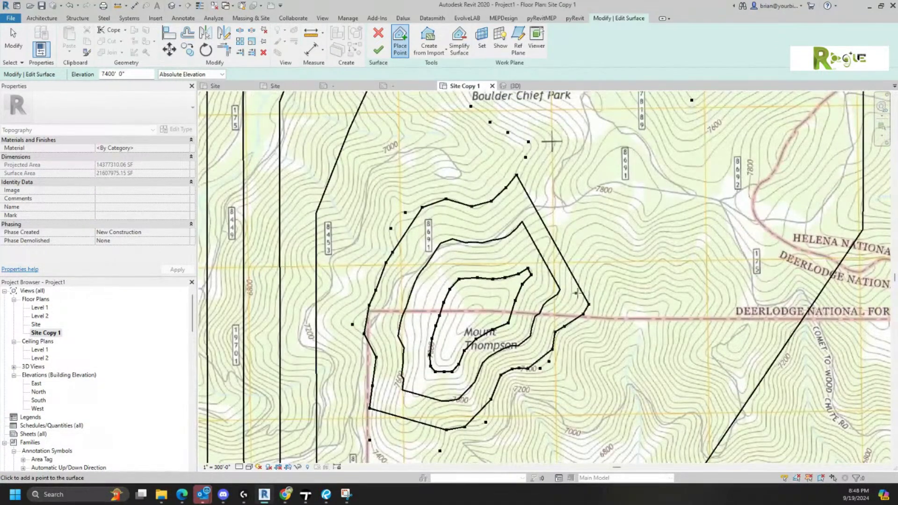
# - Place 7400' points eastward from the summit along the contour until it turns south
pyautogui.click(590, 281)
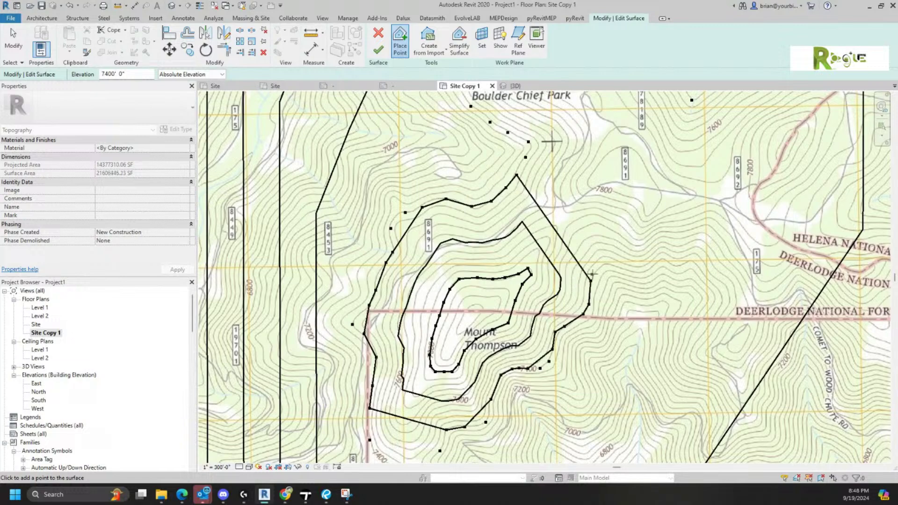
pyautogui.click(600, 265)
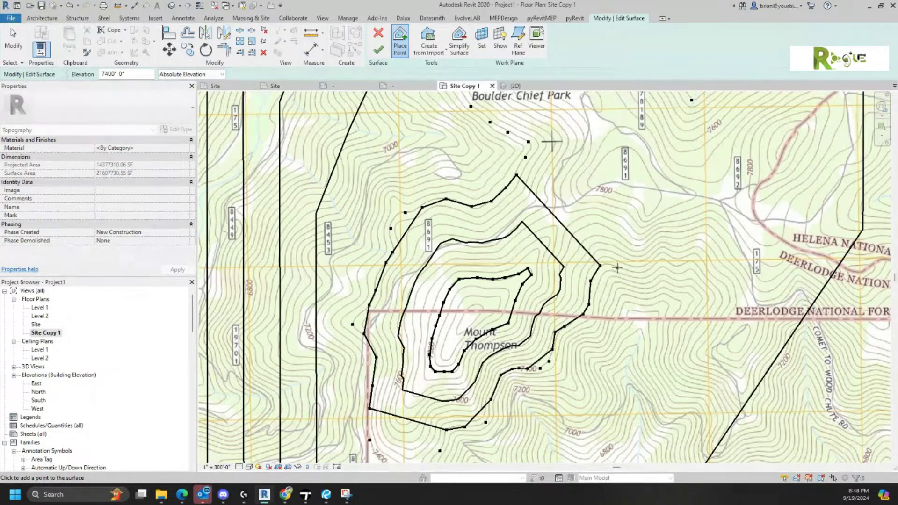
pyautogui.click(617, 268)
pyautogui.click(647, 270)
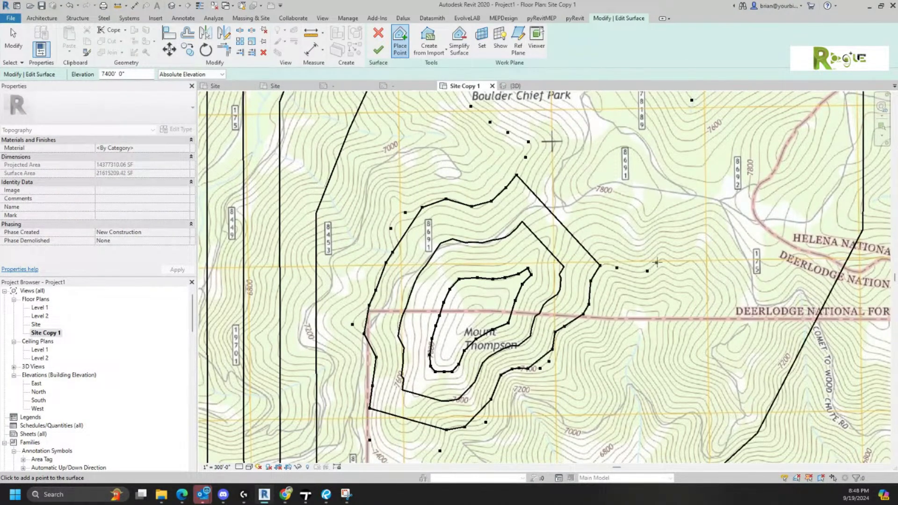
pyautogui.click(662, 259)
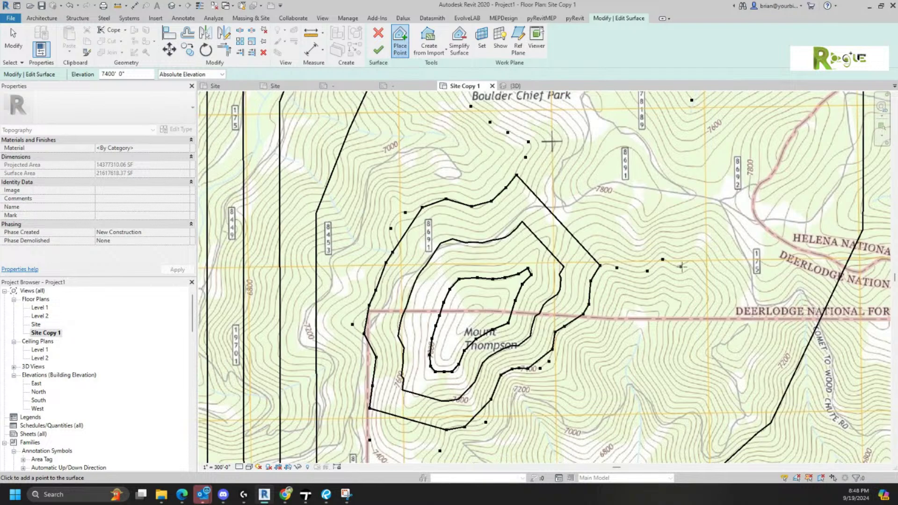
pyautogui.click(682, 265)
pyautogui.click(699, 270)
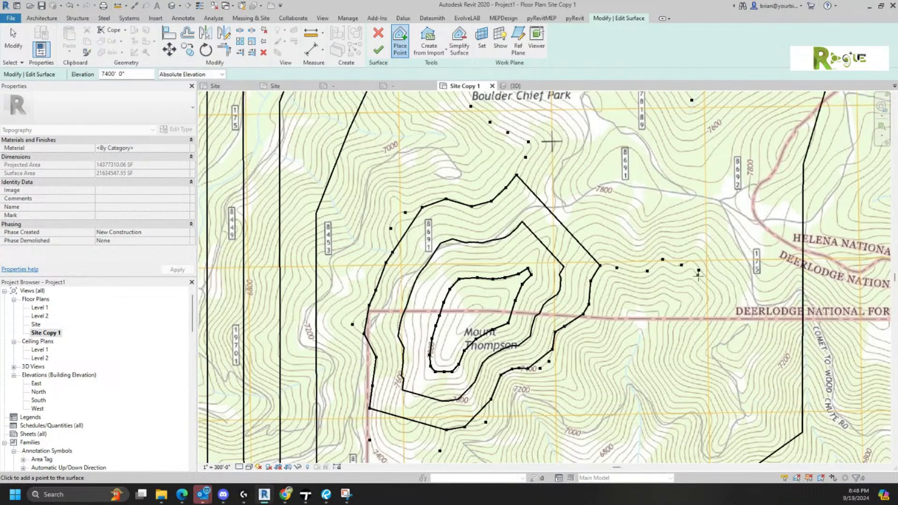
pyautogui.click(718, 288)
pyautogui.click(718, 312)
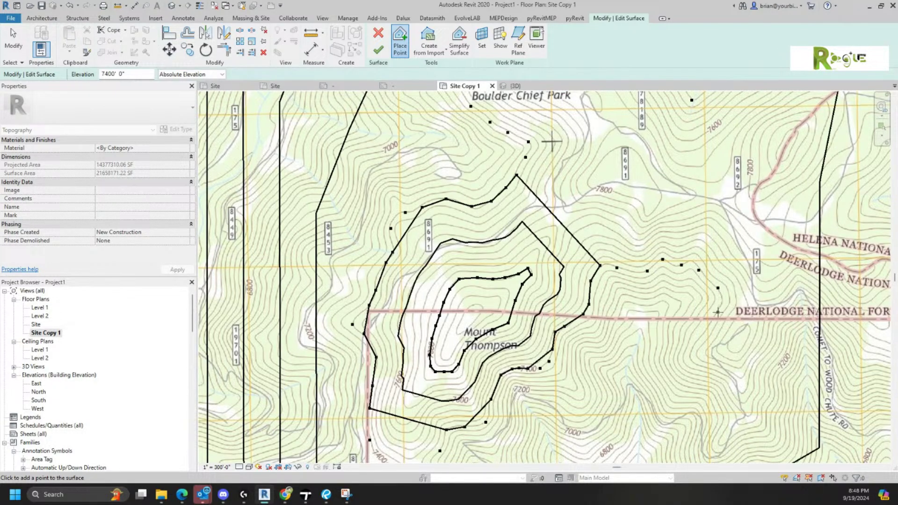
# - Trace the 7400' contour southwest, around its lower bend, north past the Deerlodge National Forest line, then south
pyautogui.click(705, 334)
pyautogui.click(689, 356)
pyautogui.click(707, 368)
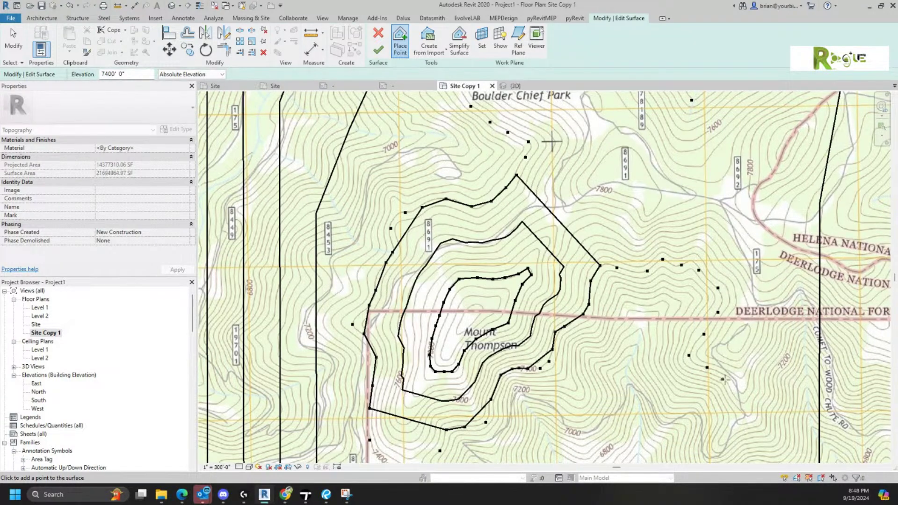
pyautogui.click(733, 381)
pyautogui.click(744, 394)
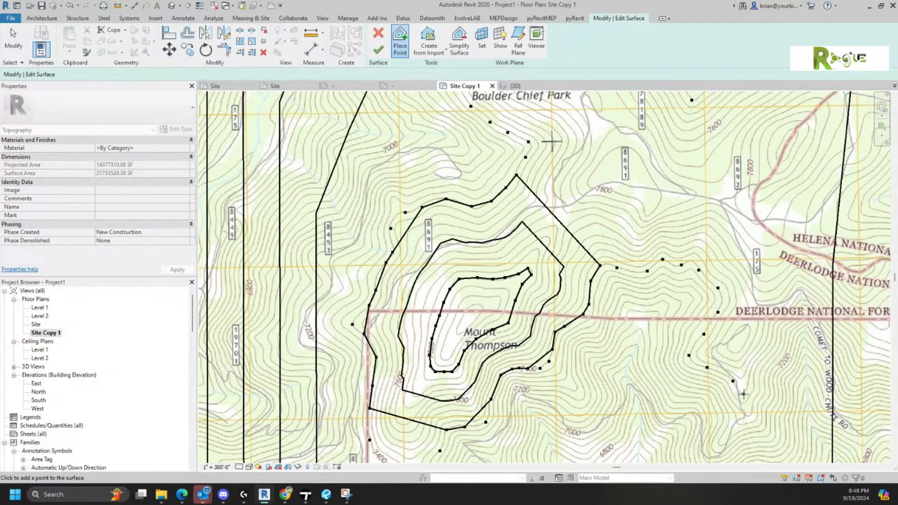
pyautogui.click(753, 365)
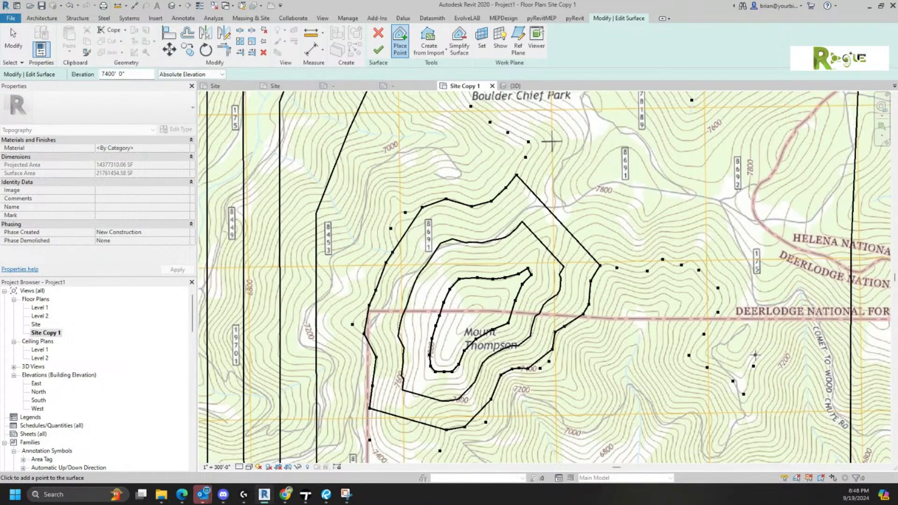
pyautogui.click(773, 339)
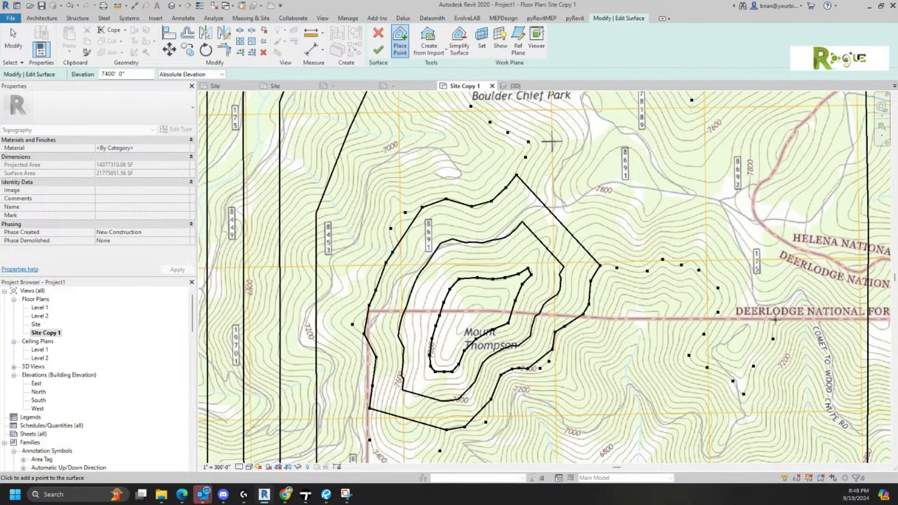
pyautogui.click(775, 319)
pyautogui.click(791, 310)
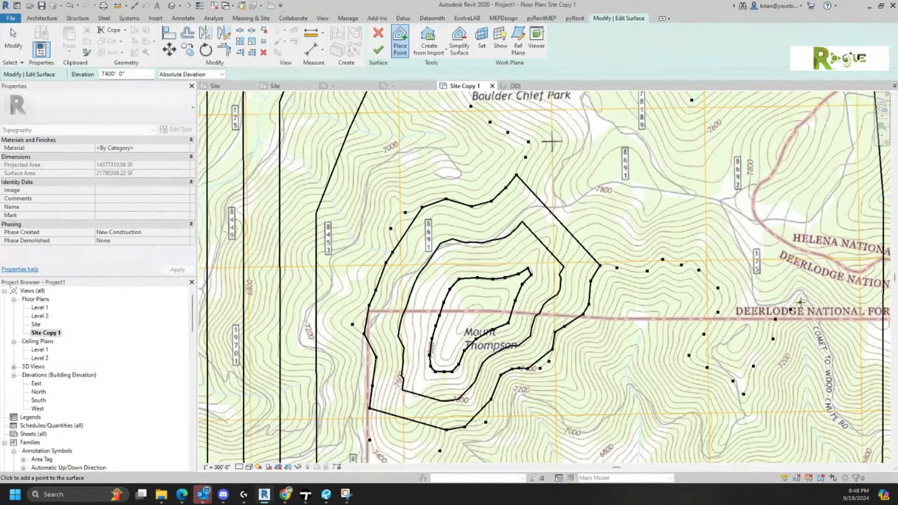
pyautogui.click(803, 302)
pyautogui.click(818, 309)
pyautogui.click(834, 332)
pyautogui.click(850, 352)
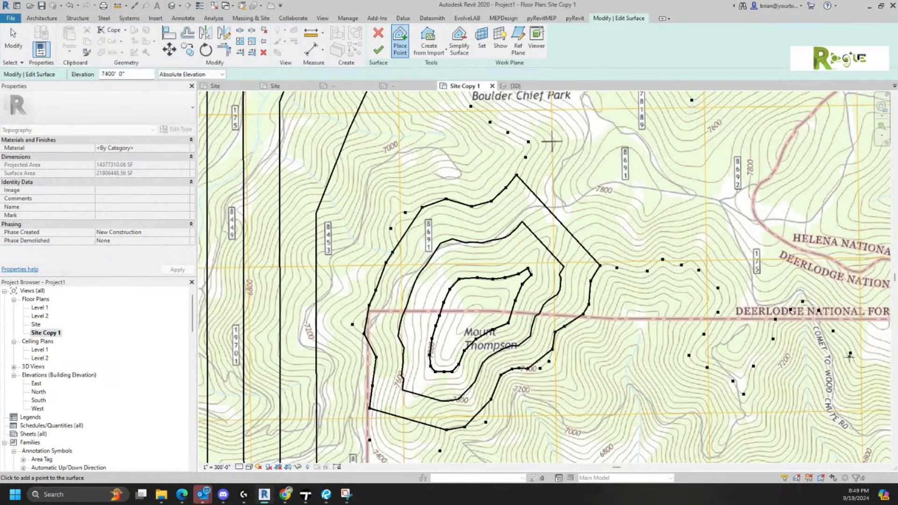
pyautogui.click(863, 365)
# - Pan east and add five more 7400' points from the 7400 label to the contour's end
pyautogui.moveTo(834, 375); pyautogui.dragTo(492, 330, button='middle')
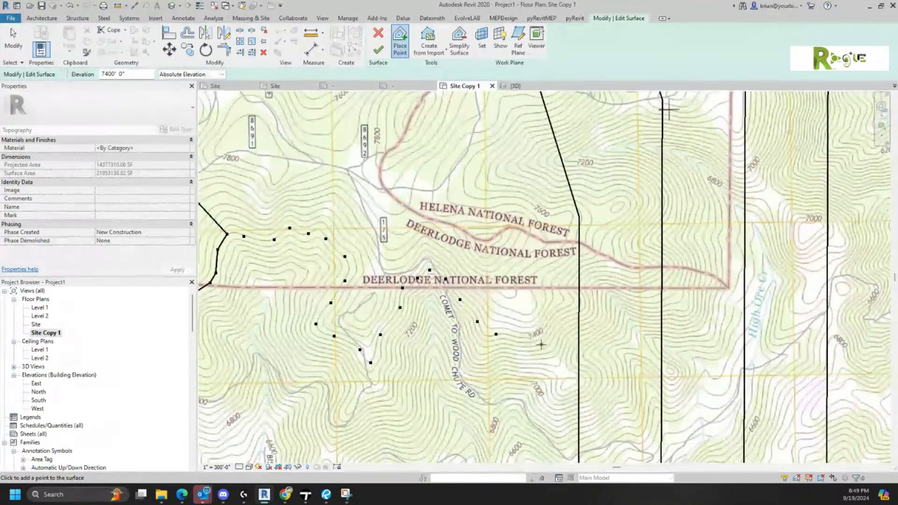
pyautogui.click(523, 337)
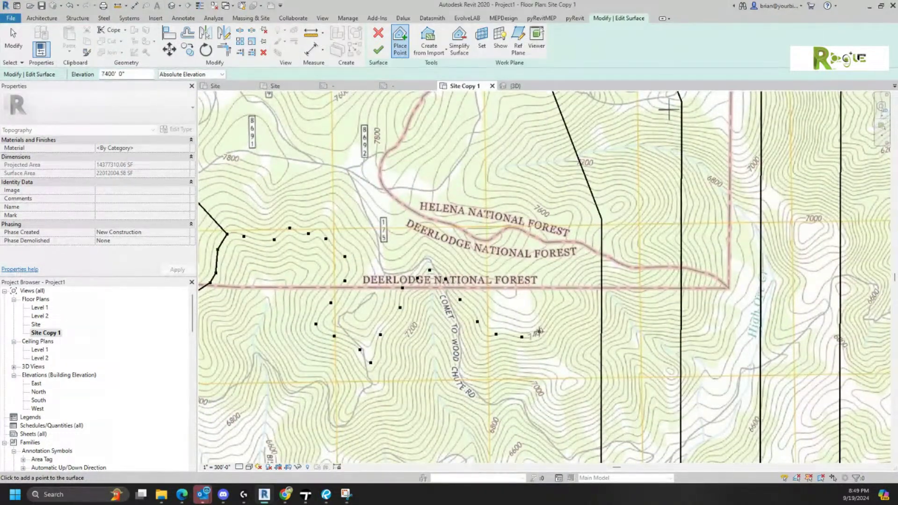
pyautogui.click(546, 327)
pyautogui.click(563, 309)
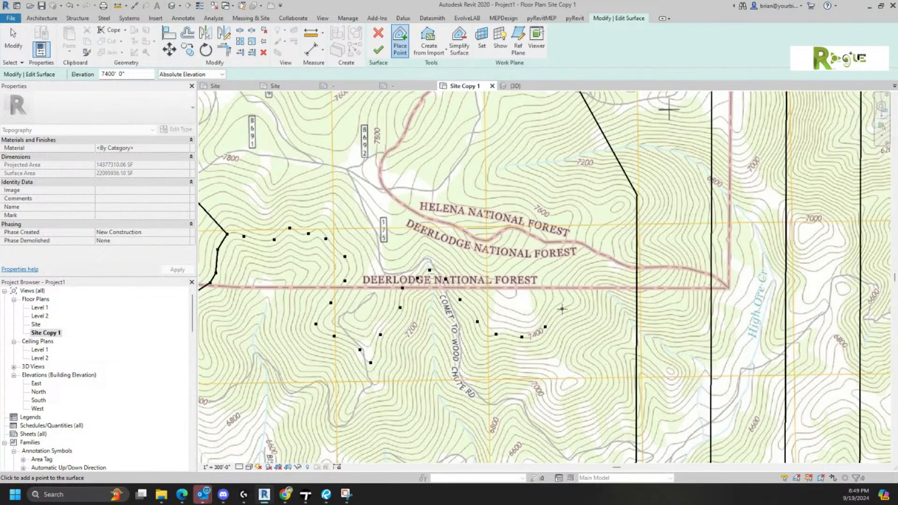
pyautogui.click(572, 299)
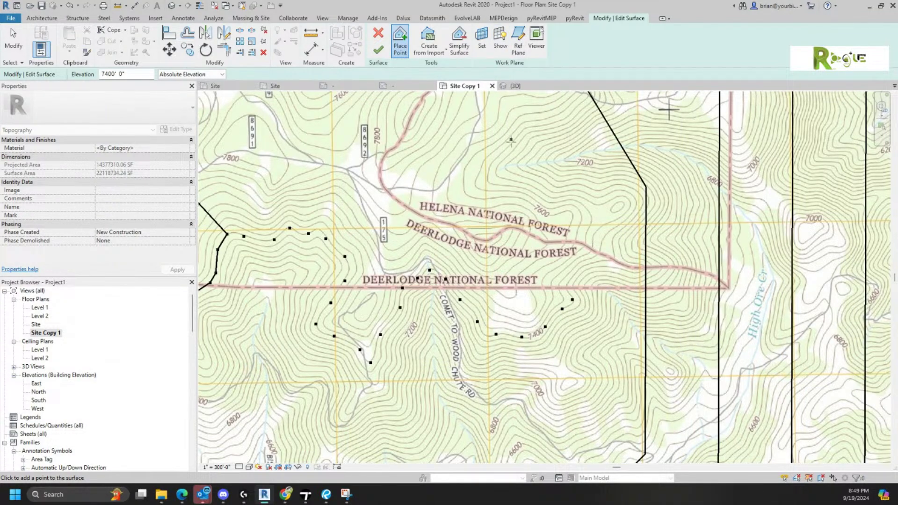
pyautogui.click(558, 334)
pyautogui.moveTo(571, 332); pyautogui.dragTo(618, 243, button='middle')
# - Finish the toposurface and open Site Settings with 200' primary and 50' secondary contour intervals
pyautogui.scroll(-5, 641, 349)
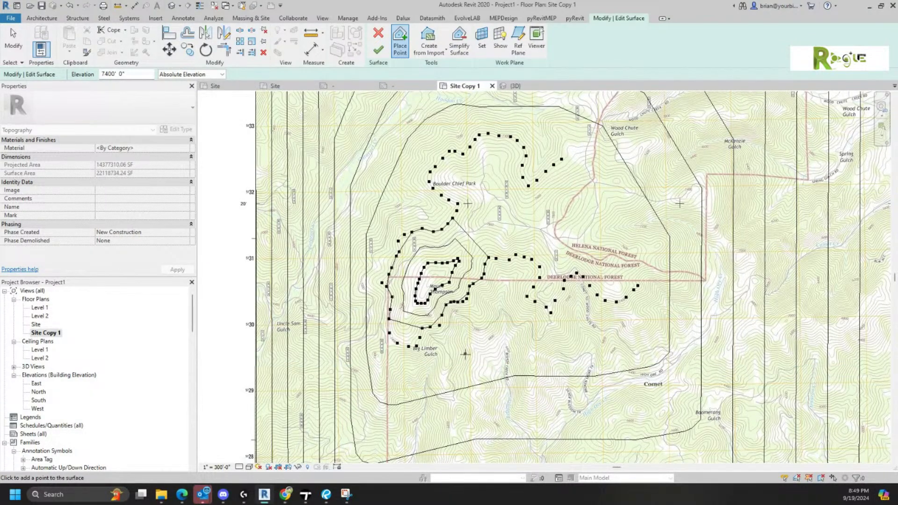
pyautogui.click(379, 50)
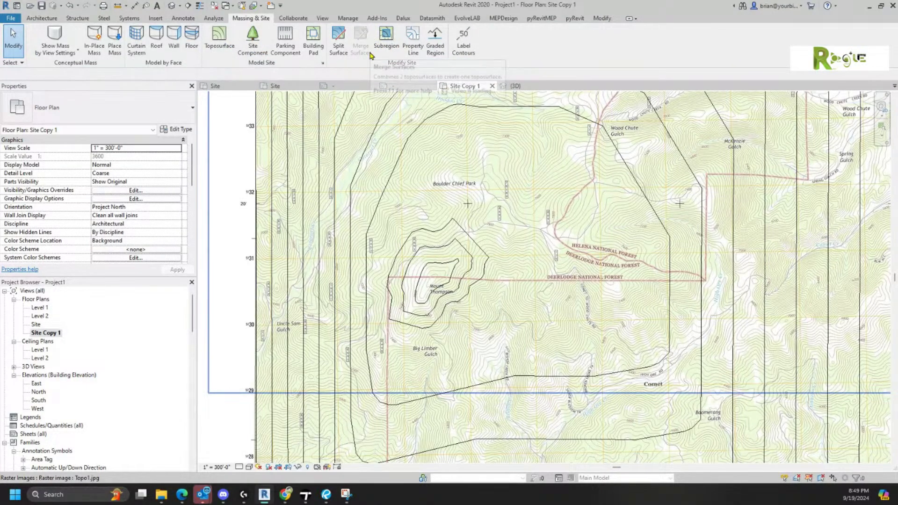
pyautogui.click(323, 62)
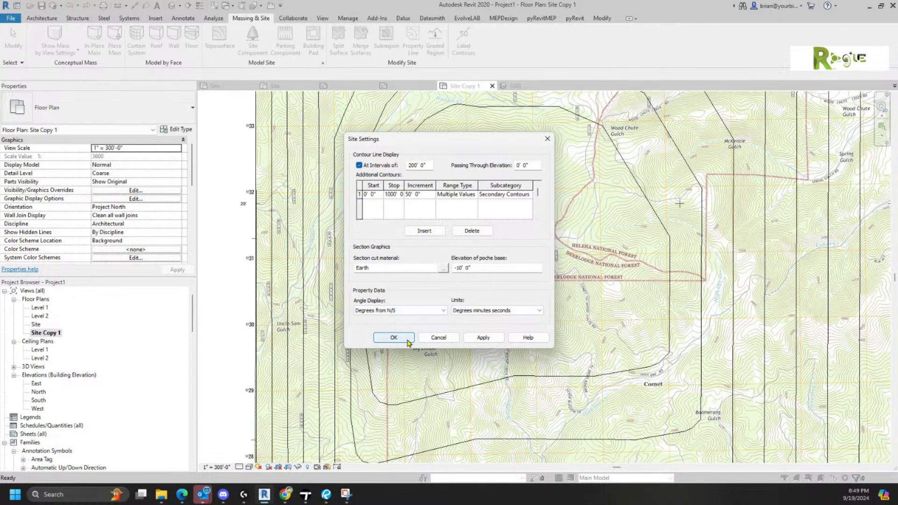
# - Confirm the 200' primary / 50' secondary contour settings so the toposurface redraws simplified
pyautogui.click(392, 339)
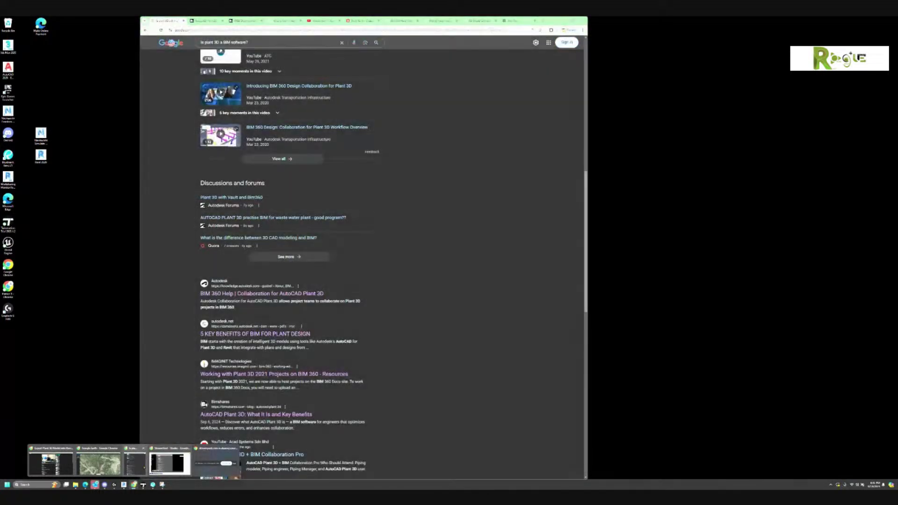
# - Switch Chrome to BIMDeX's Revit Family Creation Services page and skim it
pyautogui.click(144, 468)
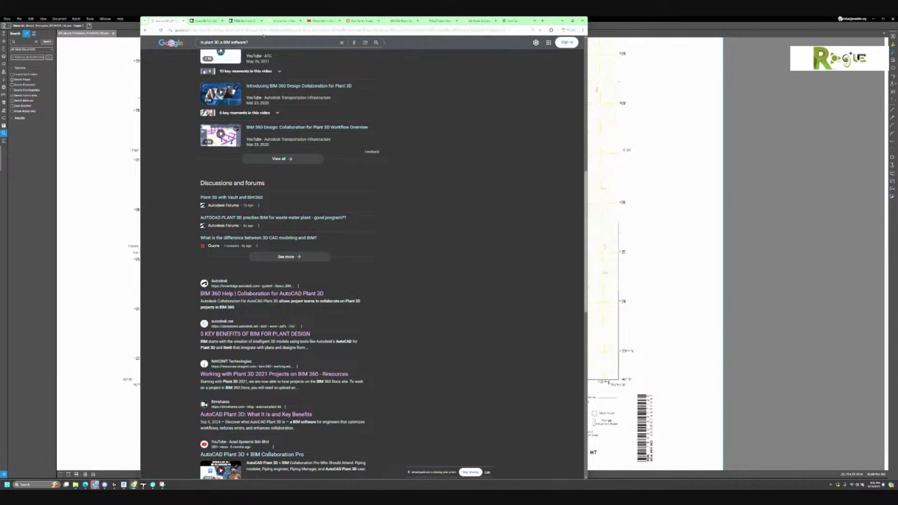
pyautogui.click(351, 21)
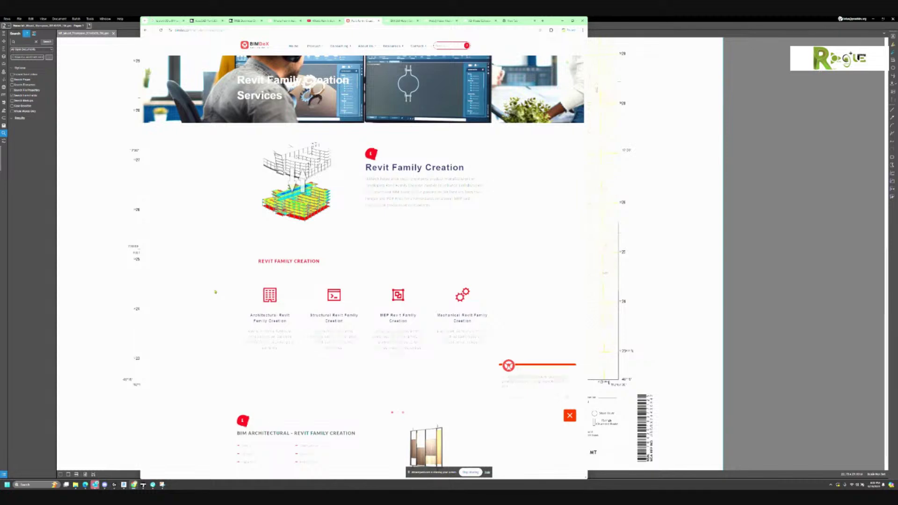
pyautogui.scroll(-1, 220, 282)
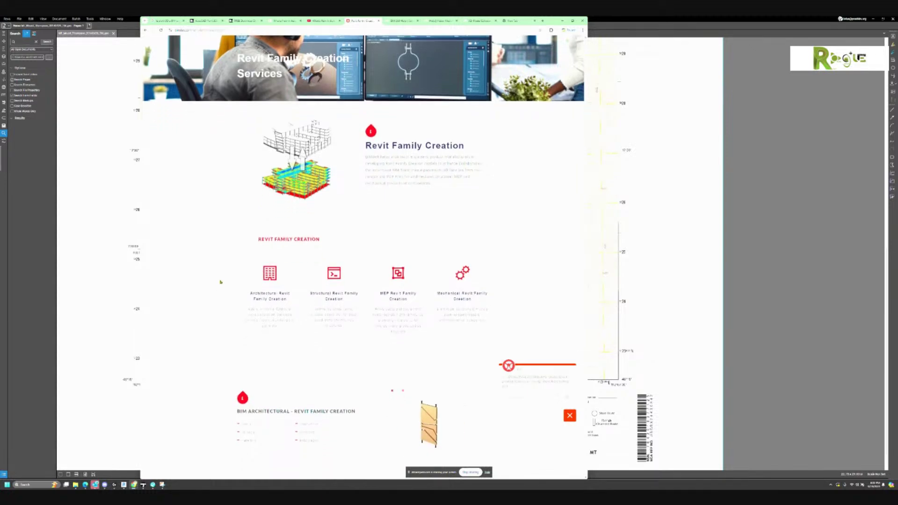
pyautogui.scroll(1, 221, 282)
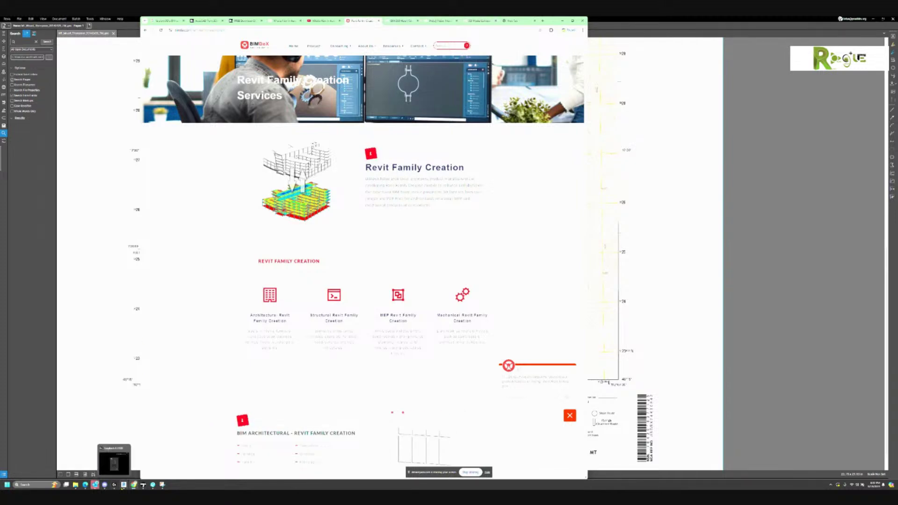
# - Briefly bring up the Export Plant 3D Model into Revit YouTube window, then minimize it
pyautogui.moveTo(134, 484)
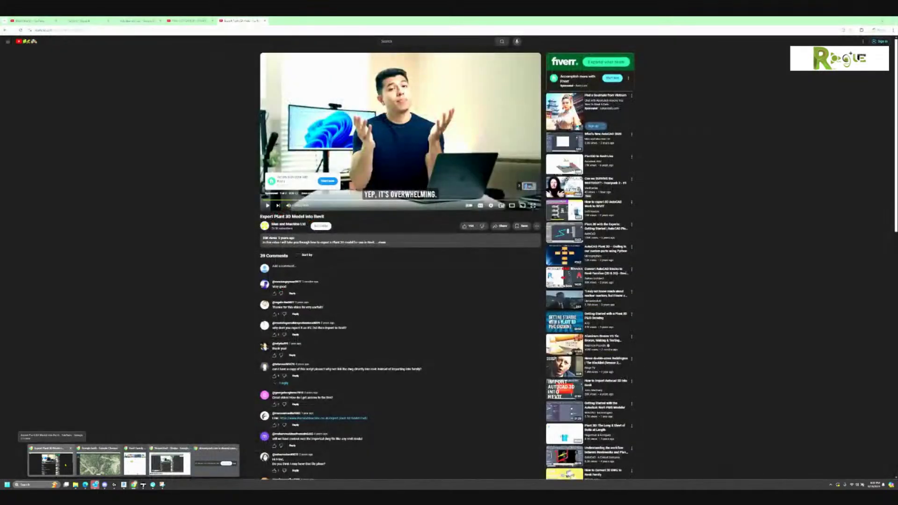
pyautogui.click(66, 465)
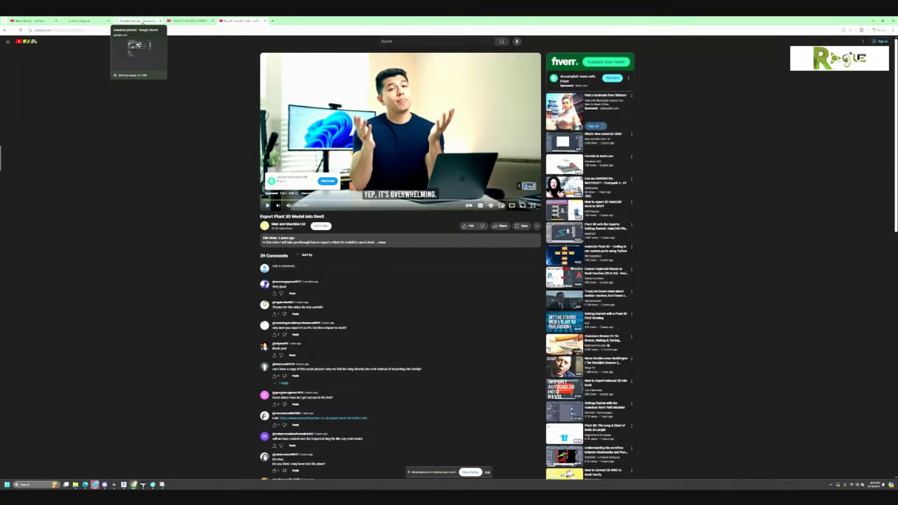
pyautogui.click(873, 20)
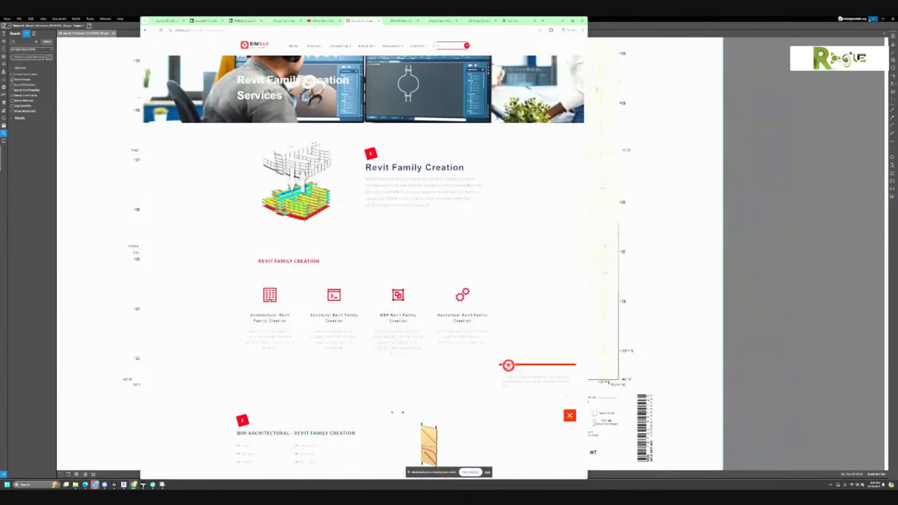
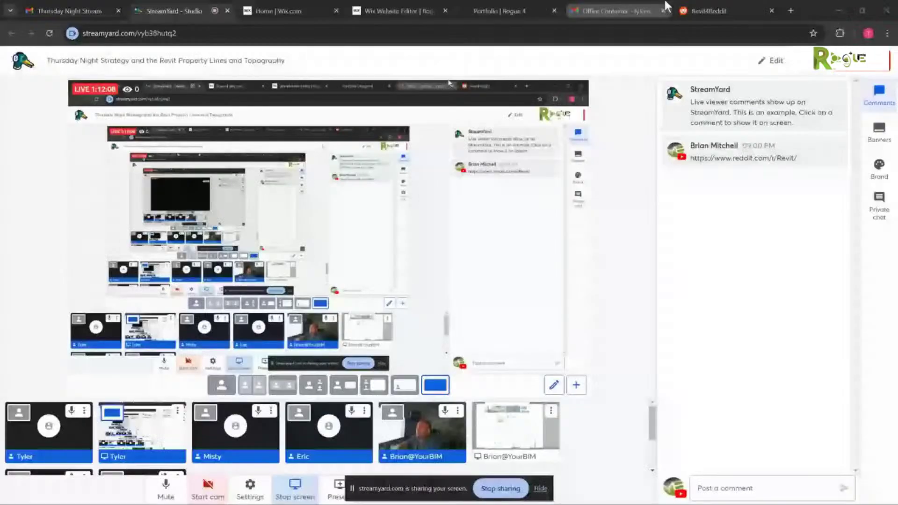
# - Switch Chrome to the Revit4Reddit tab to show the r/Revit feed
pyautogui.click(690, 10)
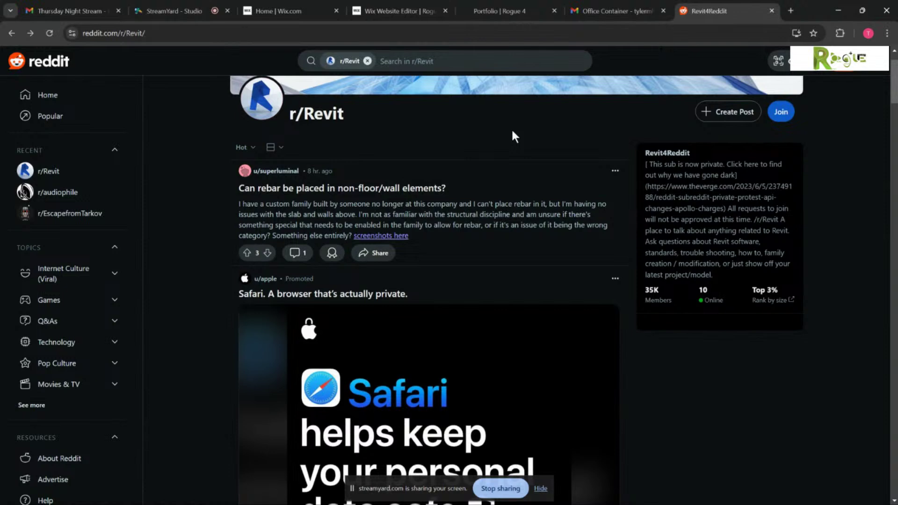
pyautogui.scroll(-5, 512, 131)
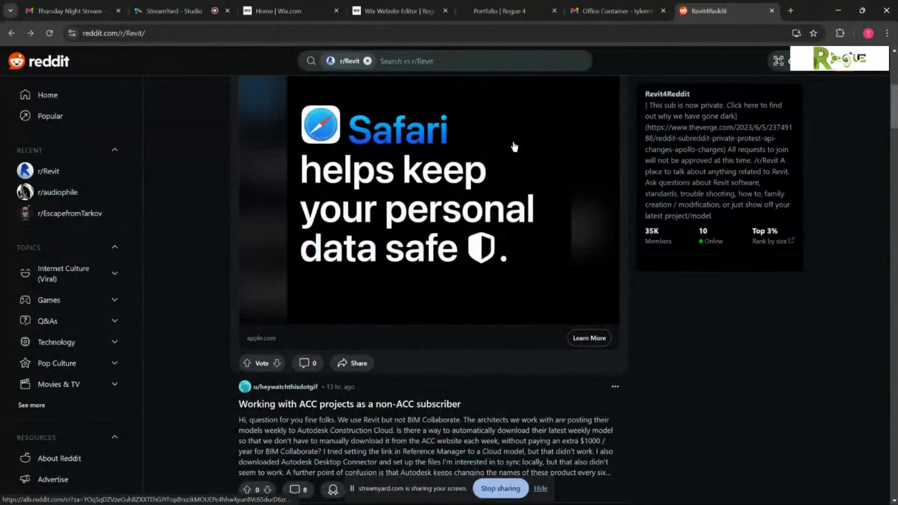
pyautogui.scroll(-3, 515, 147)
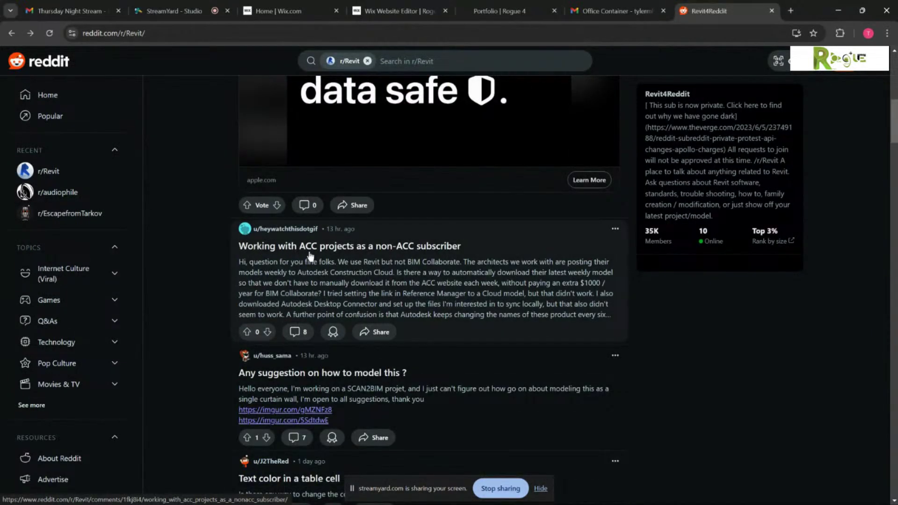
pyautogui.scroll(-1, 355, 362)
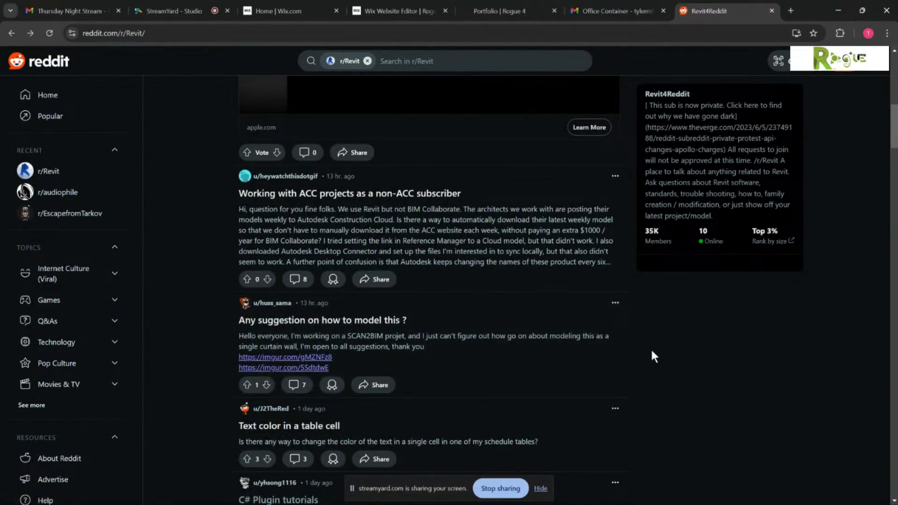
pyautogui.scroll(-1, 653, 353)
pyautogui.scroll(-1, 653, 354)
pyautogui.scroll(-3, 653, 356)
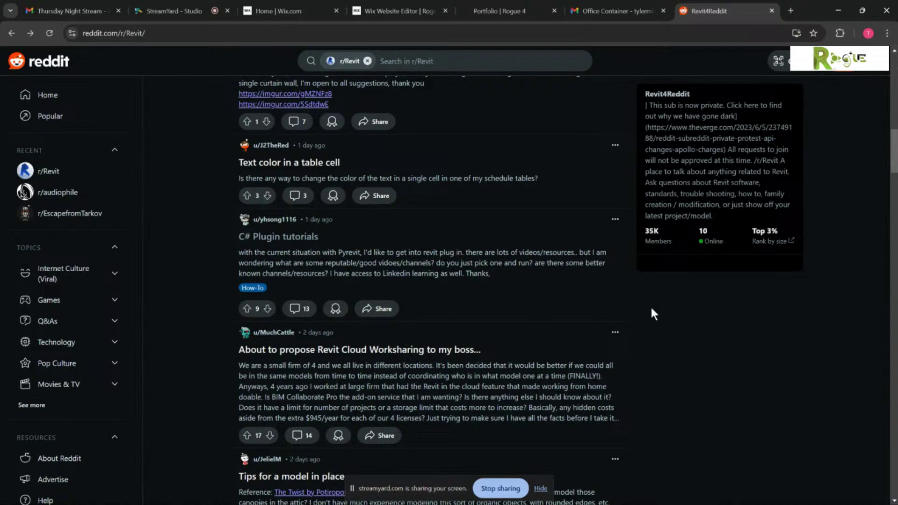
pyautogui.scroll(-1, 654, 314)
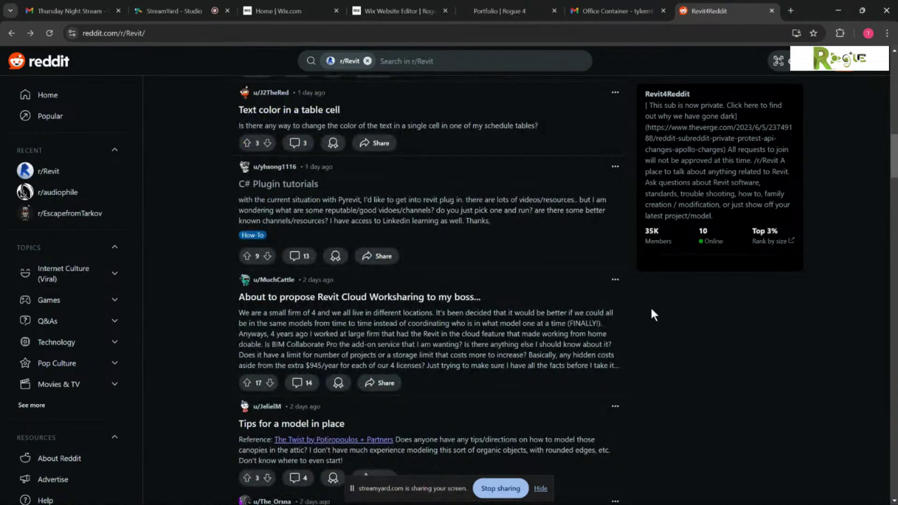
pyautogui.scroll(-1, 653, 315)
pyautogui.scroll(-1, 653, 314)
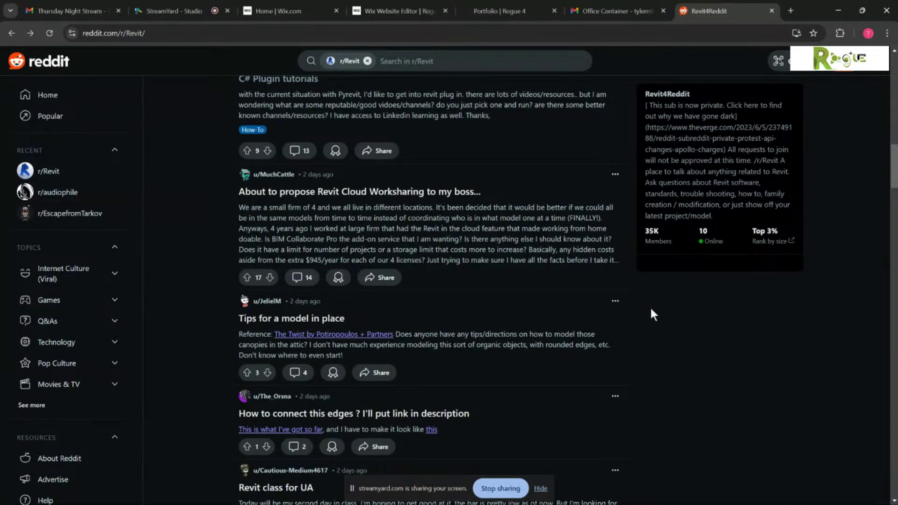
pyautogui.scroll(-1, 654, 314)
pyautogui.scroll(-1, 654, 314)
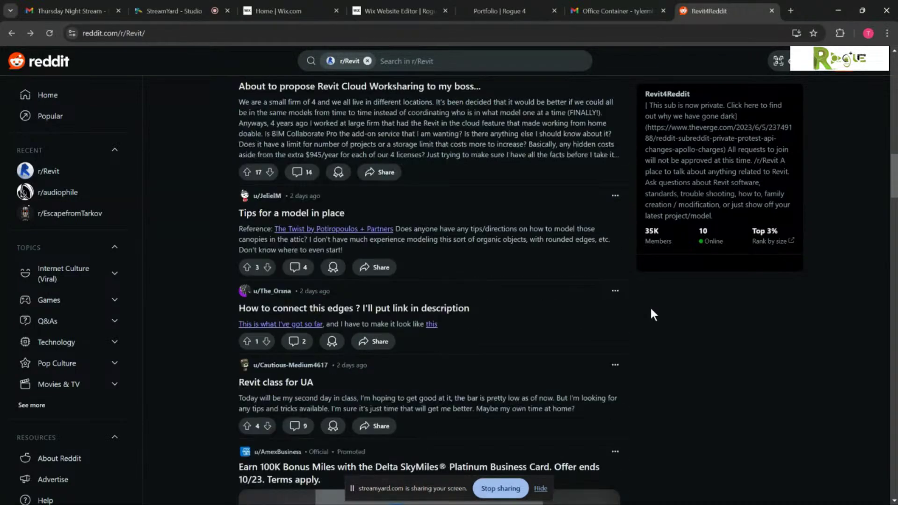
pyautogui.scroll(-2, 651, 309)
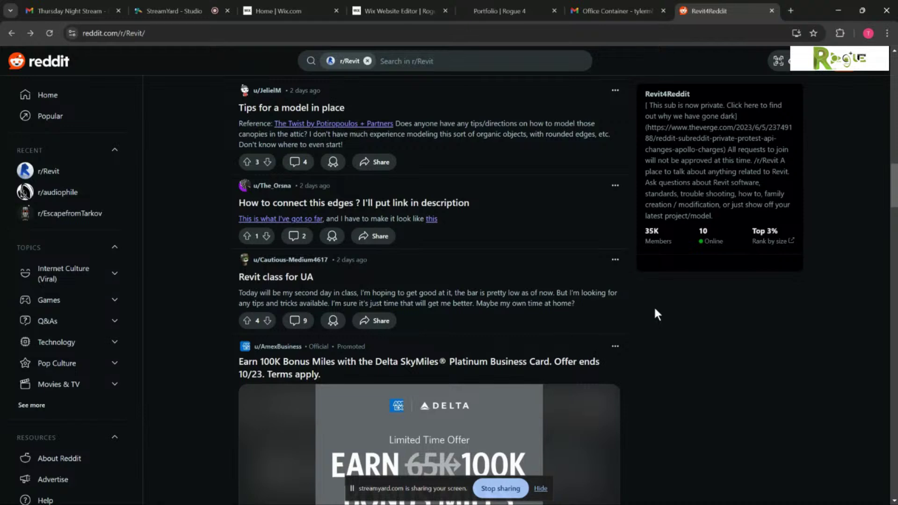
pyautogui.scroll(-2, 655, 311)
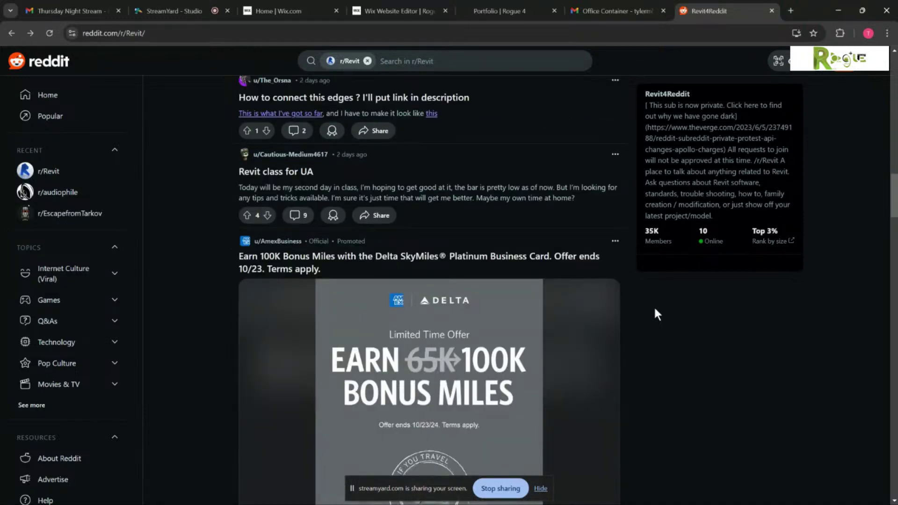
pyautogui.scroll(-2, 653, 305)
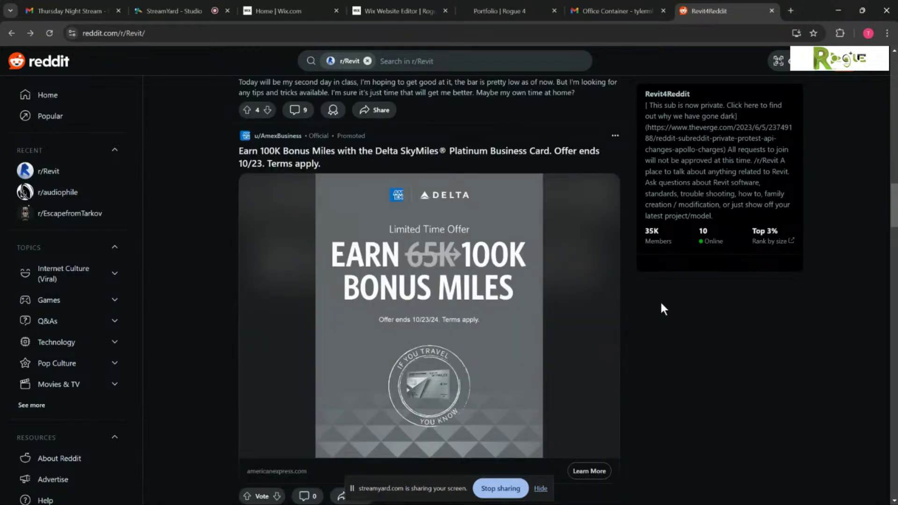
pyautogui.scroll(-1, 661, 301)
pyautogui.scroll(-1, 661, 299)
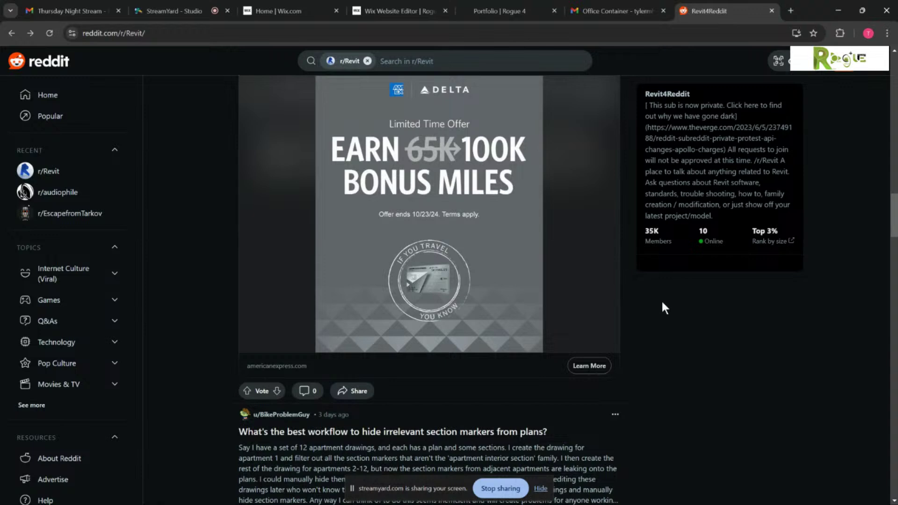
pyautogui.scroll(-1, 662, 299)
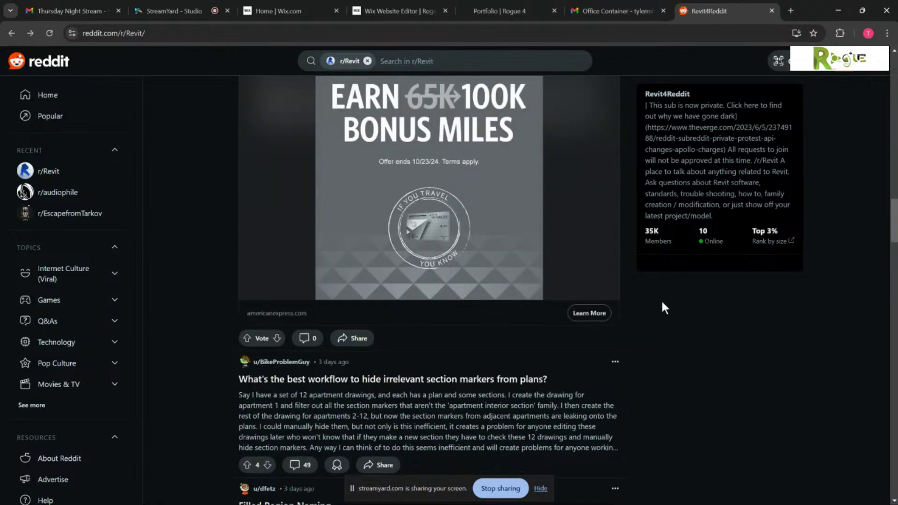
pyautogui.scroll(-1, 633, 289)
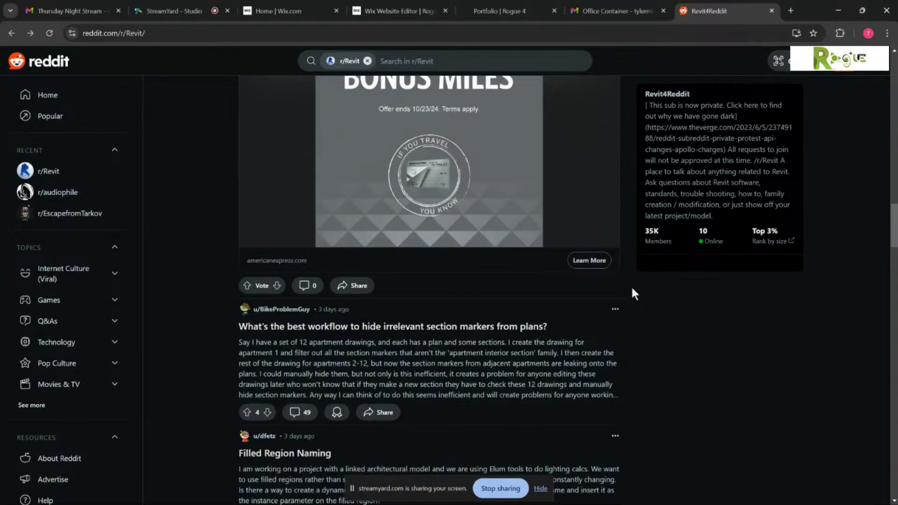
pyautogui.scroll(-1, 634, 294)
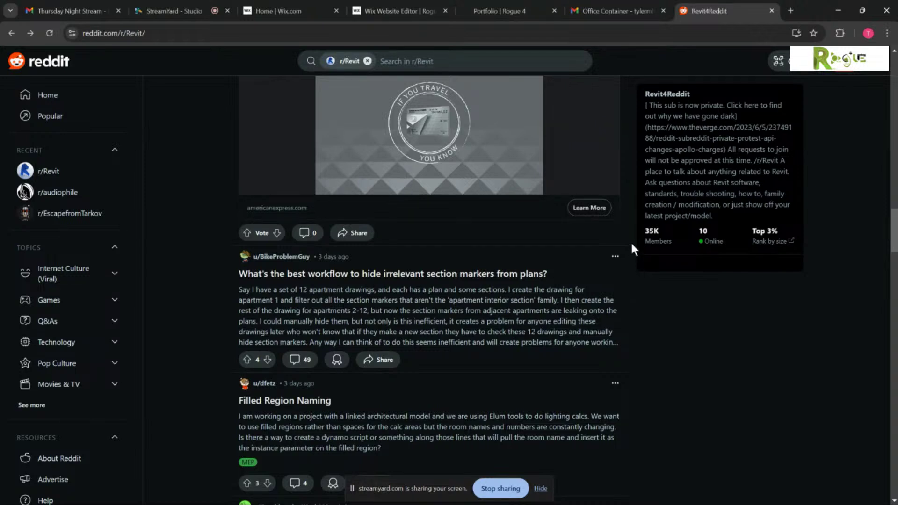
pyautogui.scroll(-1, 632, 245)
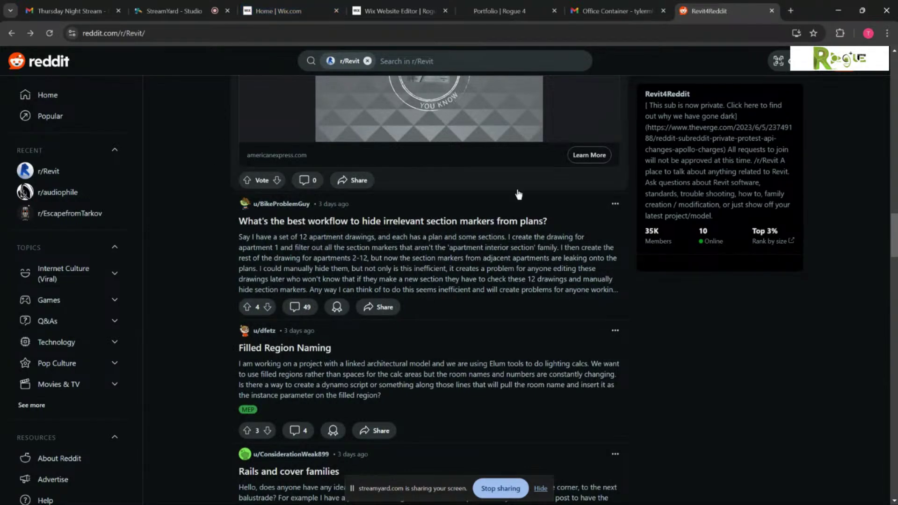
pyautogui.scroll(8, 660, 346)
pyautogui.scroll(15, 656, 343)
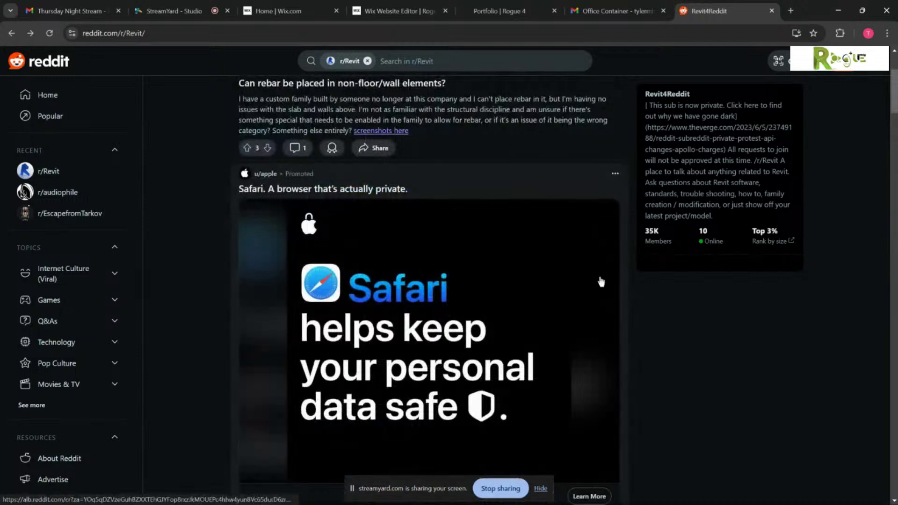
pyautogui.scroll(3, 538, 282)
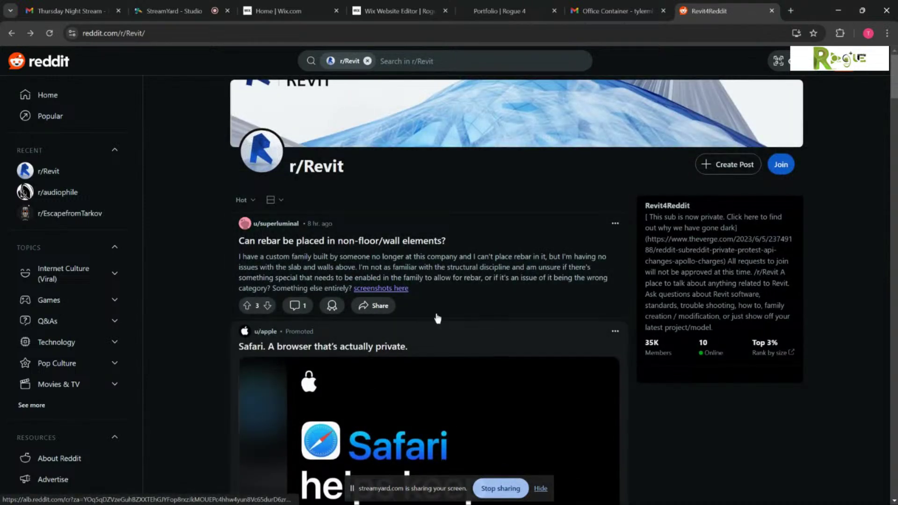
# - Read the rebar-placement post, go back to the r/Revit feed, and start a new tab
pyautogui.click(297, 307)
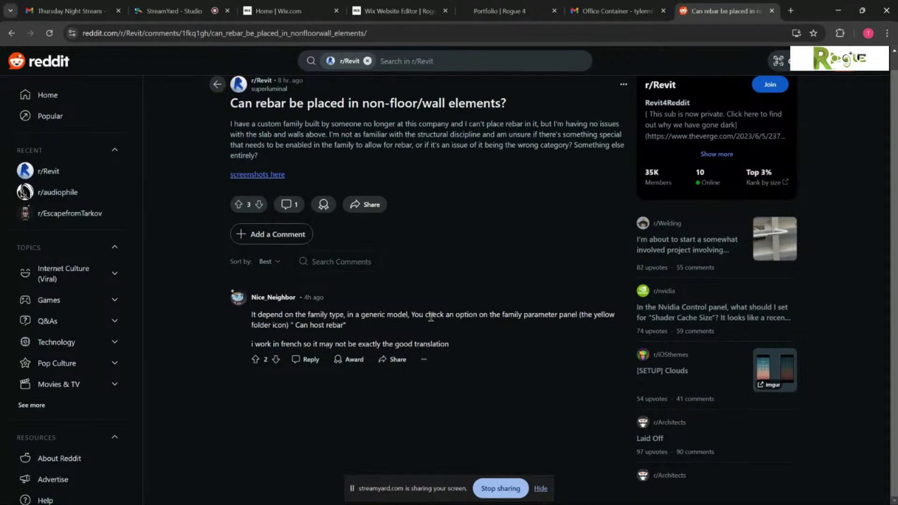
pyautogui.click(11, 33)
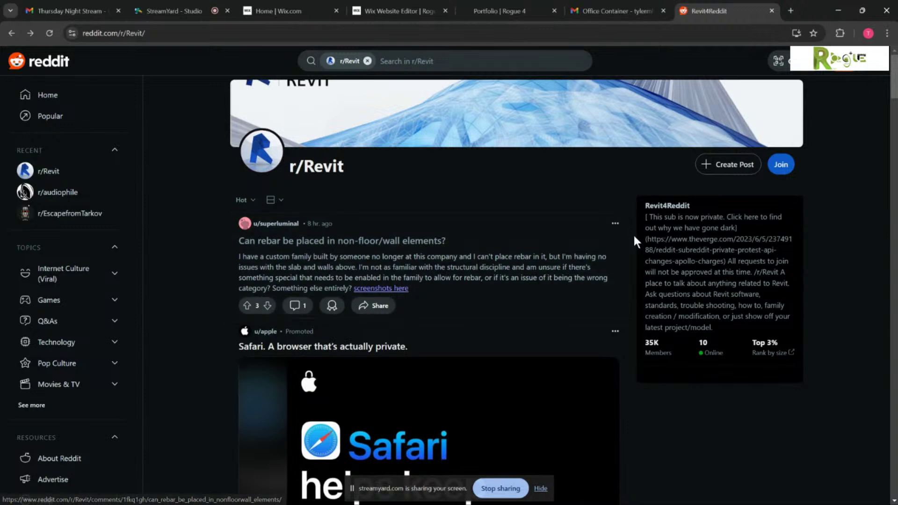
pyautogui.scroll(-3, 633, 234)
pyautogui.scroll(-3, 633, 234)
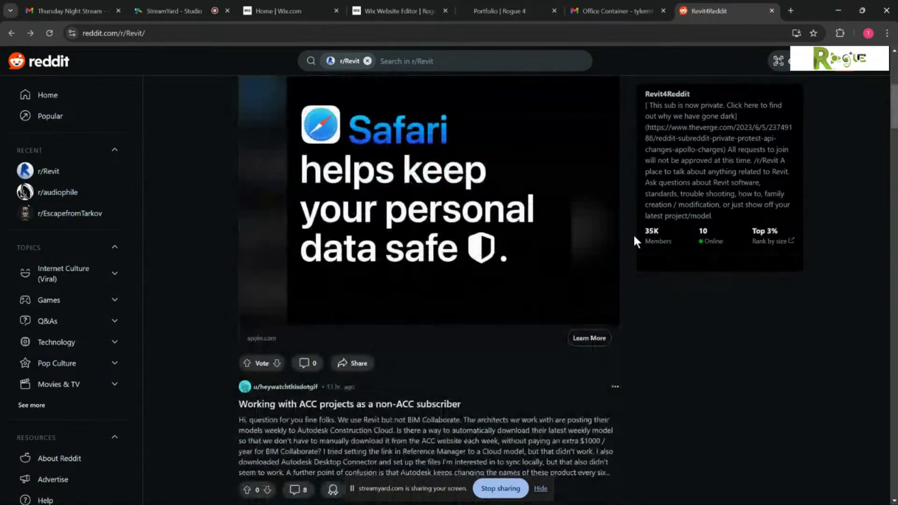
pyautogui.click(790, 8)
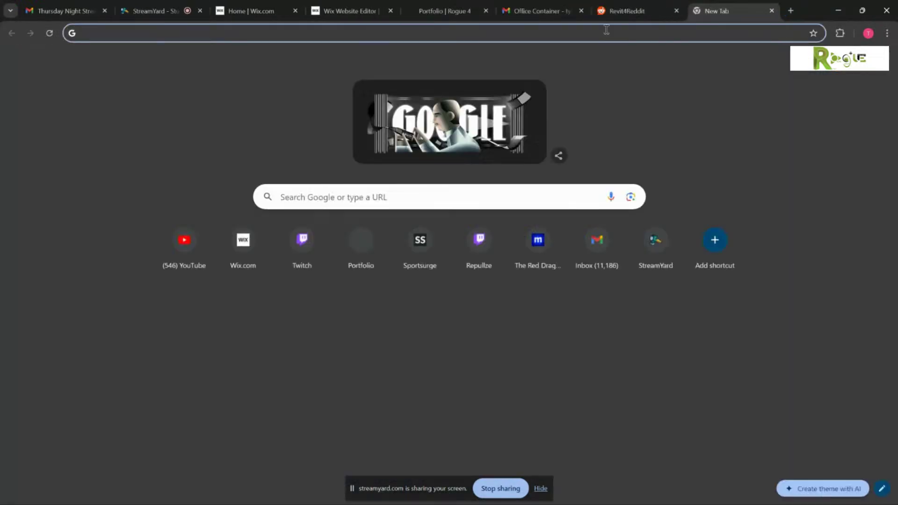
# - Google 'autodesk discussion groups' and skim the results
pyautogui.write('autodesk ')
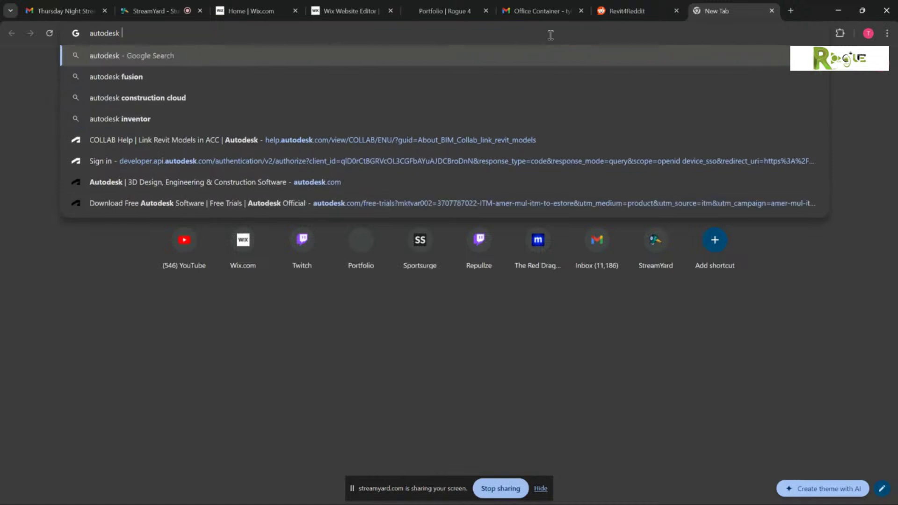
pyautogui.write('discussion groups')
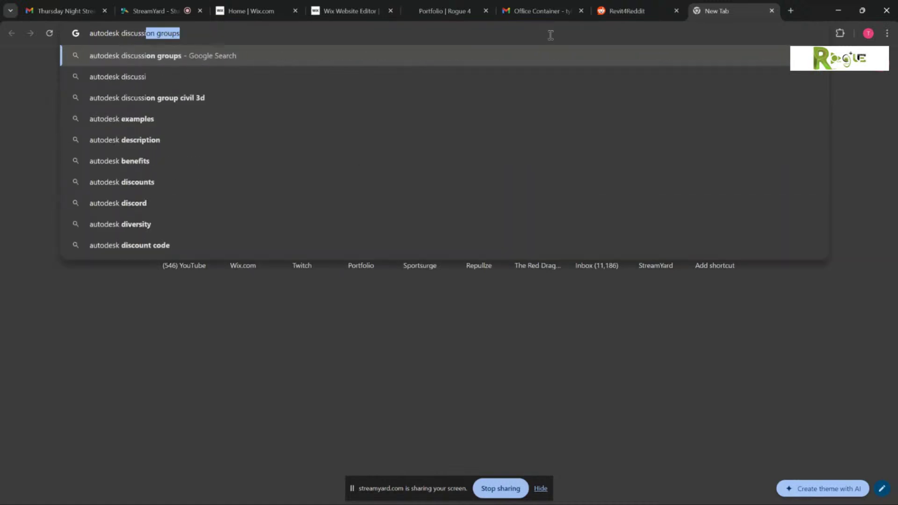
pyautogui.press('Return')
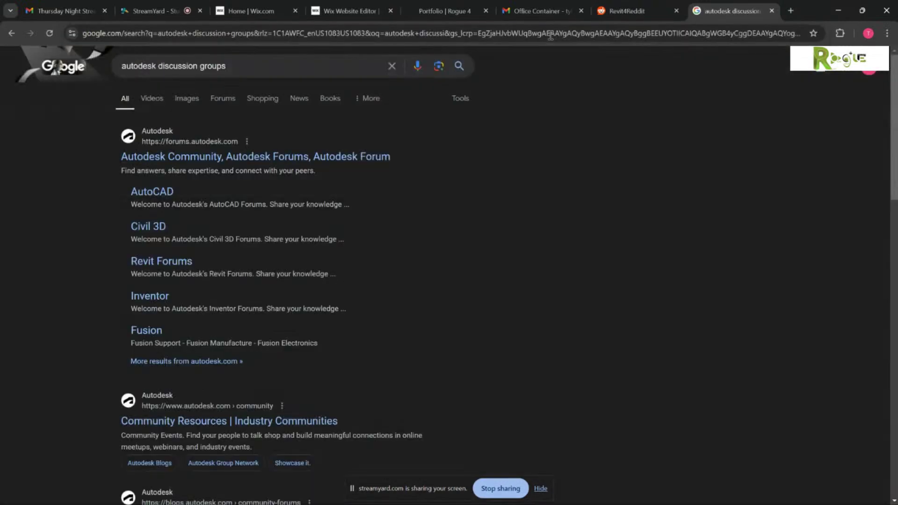
pyautogui.scroll(-3, 360, 234)
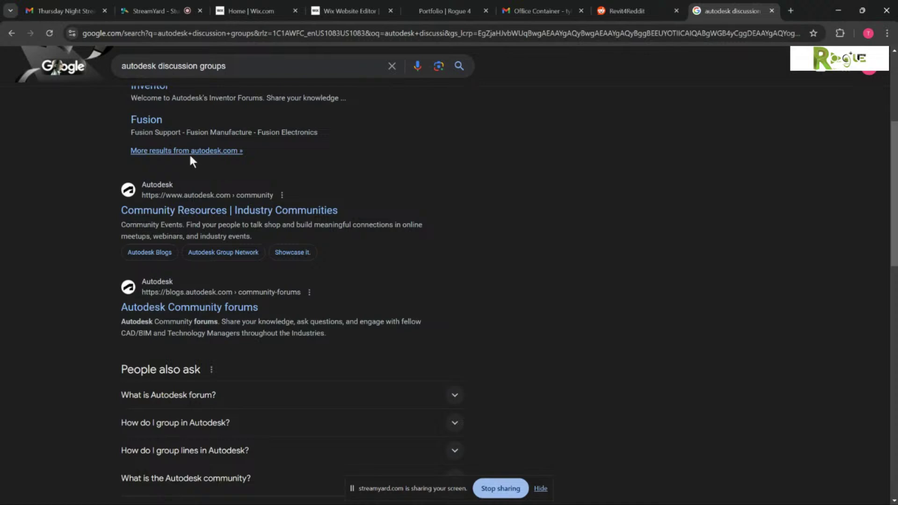
pyautogui.scroll(3, 140, 206)
pyautogui.scroll(-9, 184, 262)
pyautogui.scroll(-2, 245, 291)
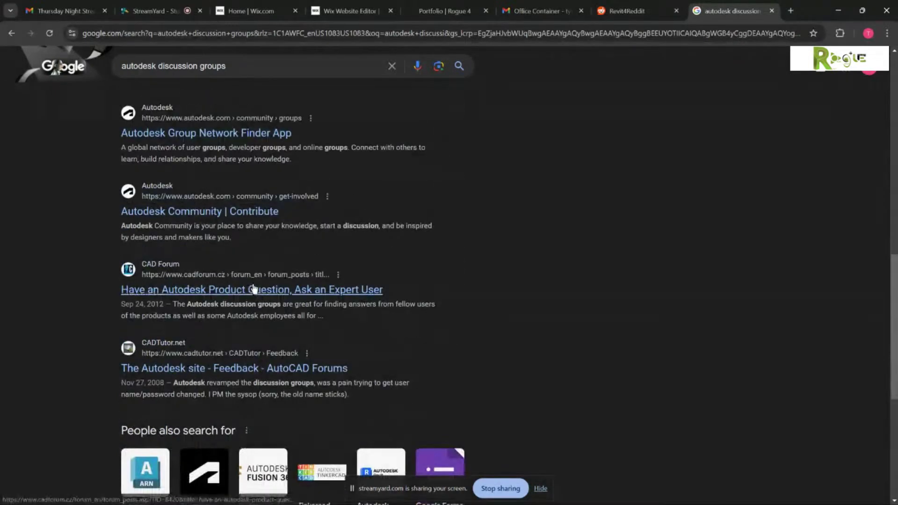
pyautogui.scroll(12, 236, 263)
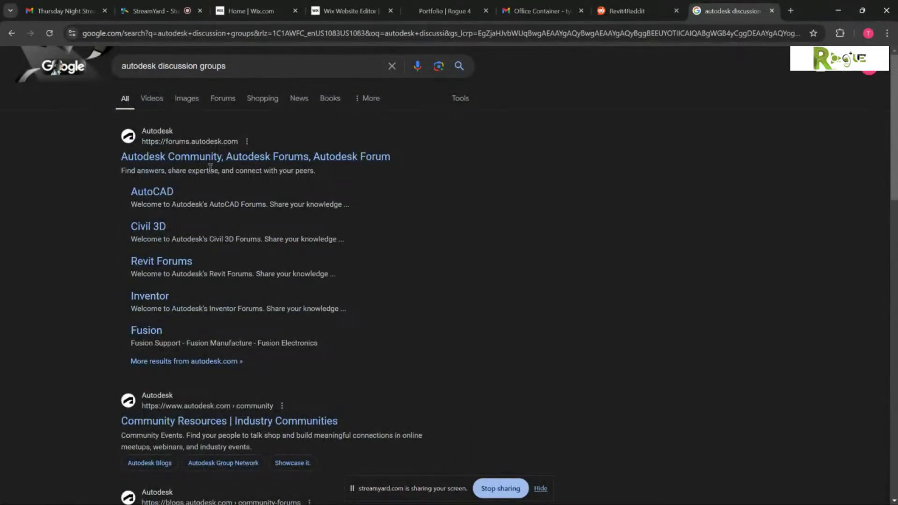
# - Open the Autodesk Community forums and go into the Revit Products category
pyautogui.click(216, 161)
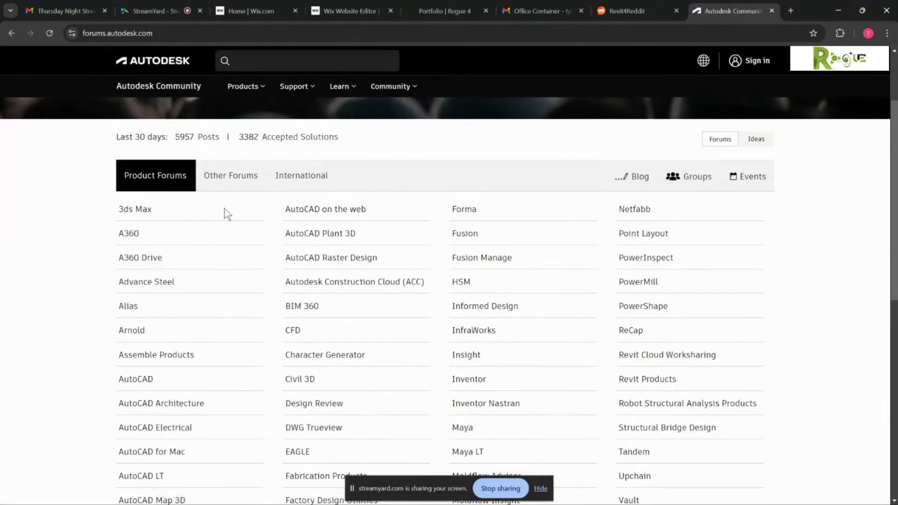
pyautogui.scroll(-1, 227, 215)
pyautogui.scroll(-3, 633, 341)
pyautogui.scroll(3, 636, 344)
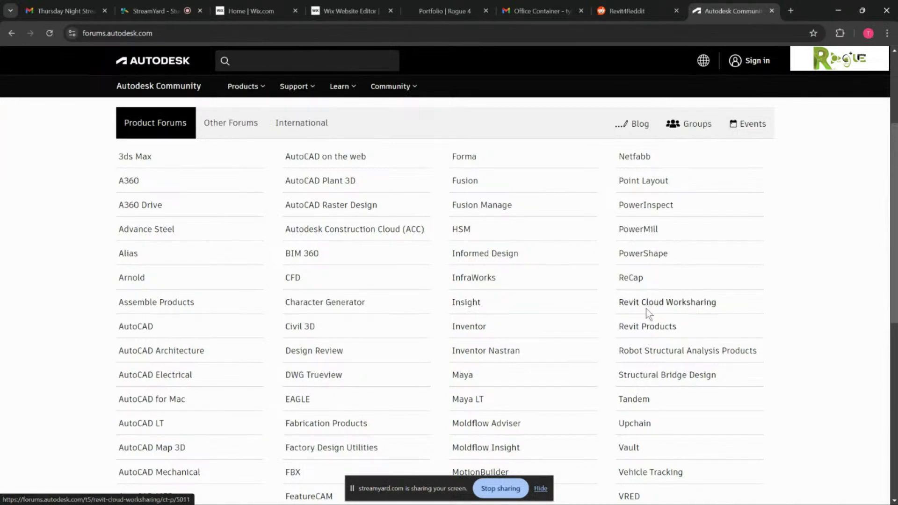
pyautogui.click(648, 328)
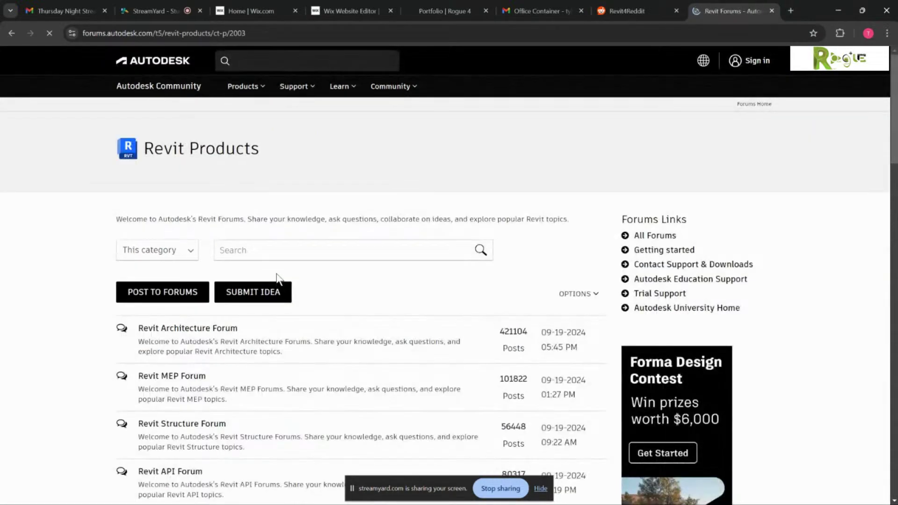
pyautogui.scroll(-5, 276, 277)
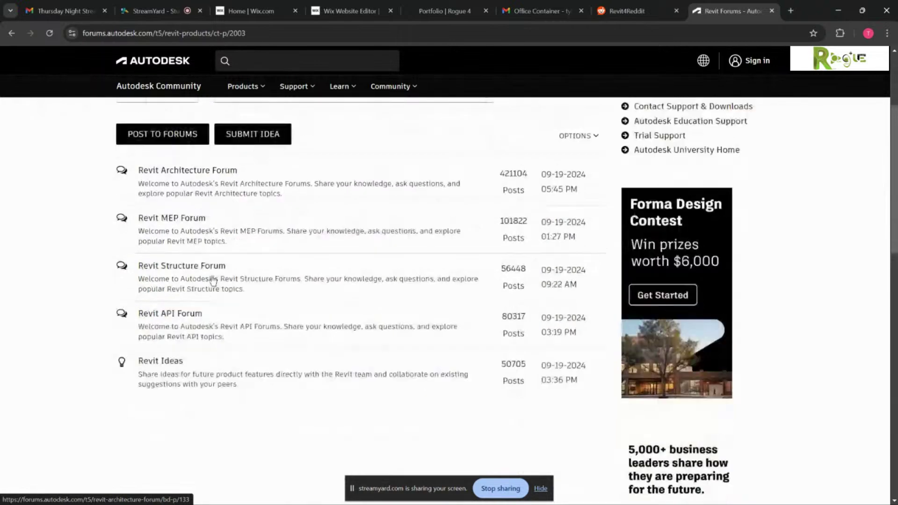
pyautogui.scroll(2, 212, 279)
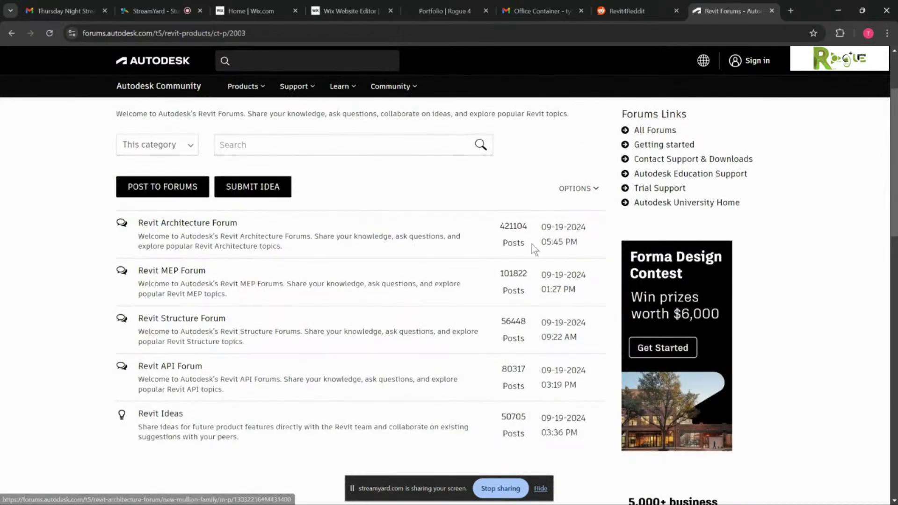
# - Enter the Revit MEP Forum and scroll through its All Posts list
pyautogui.click(194, 275)
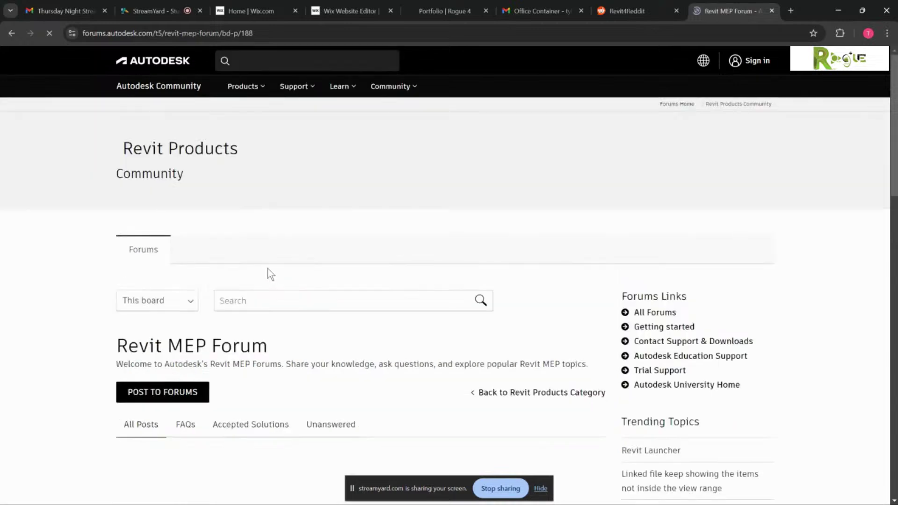
pyautogui.scroll(-4, 270, 272)
pyautogui.scroll(-3, 314, 260)
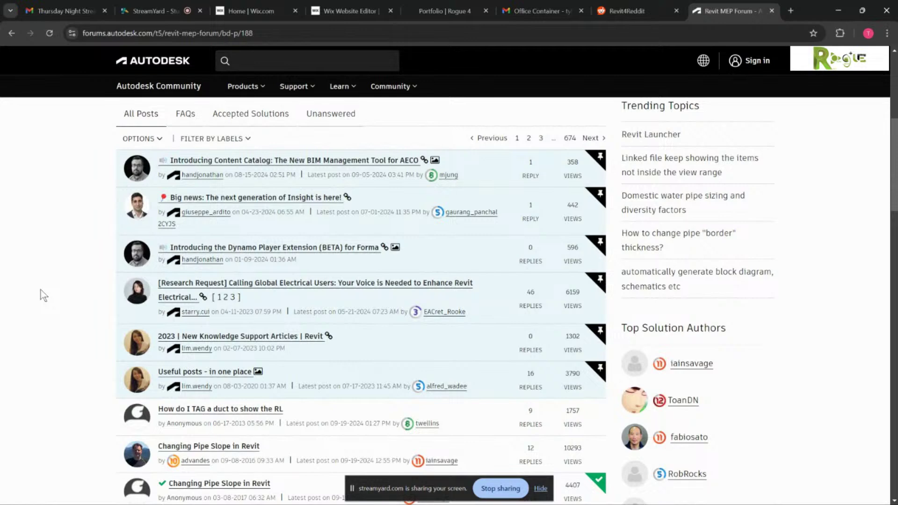
pyautogui.scroll(-1, 42, 289)
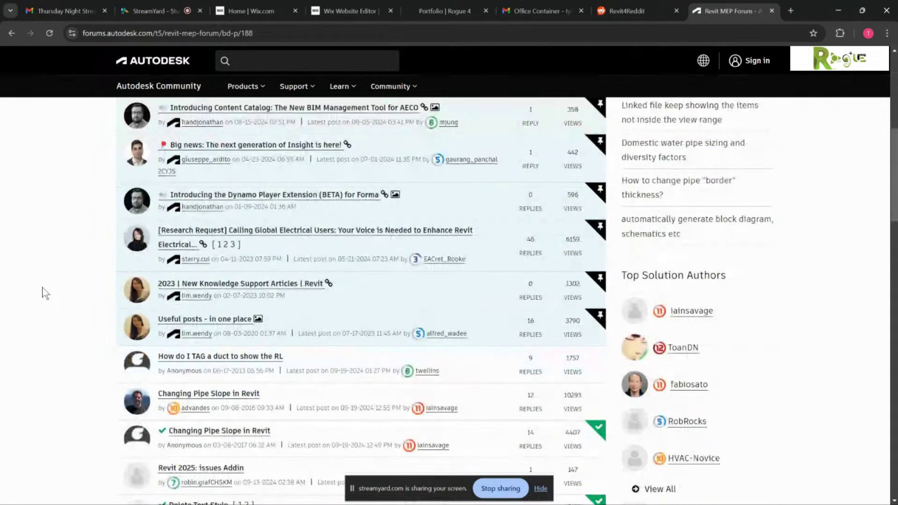
pyautogui.scroll(-1, 50, 288)
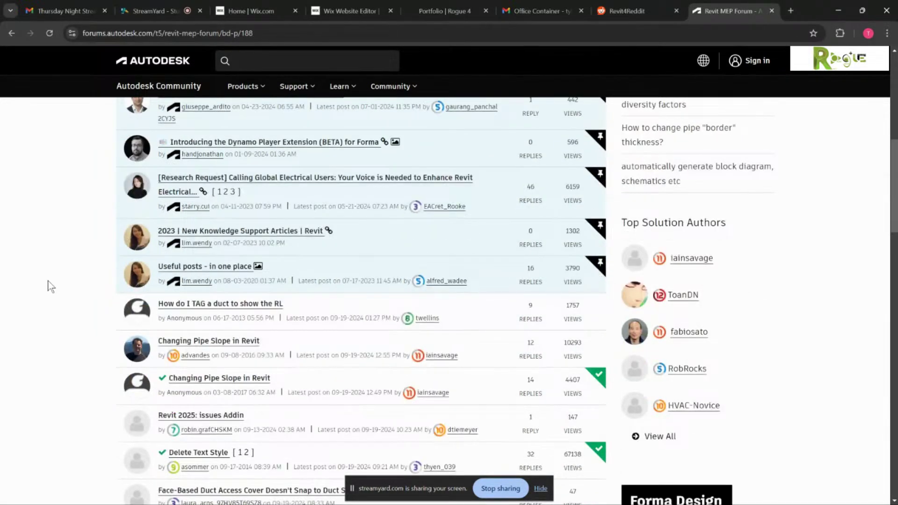
# - Open the 'How do I TAG a duct to show the RL' thread and scroll through its replies
pyautogui.click(229, 305)
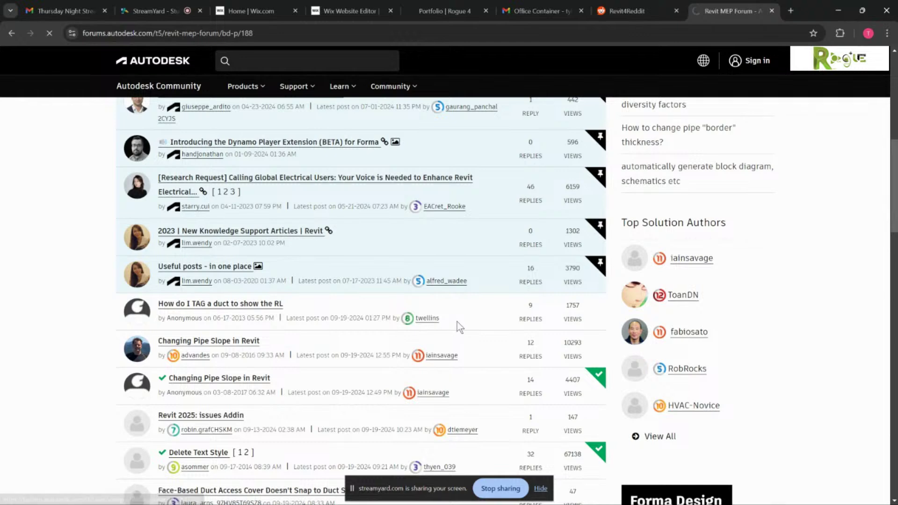
pyautogui.scroll(-4, 275, 282)
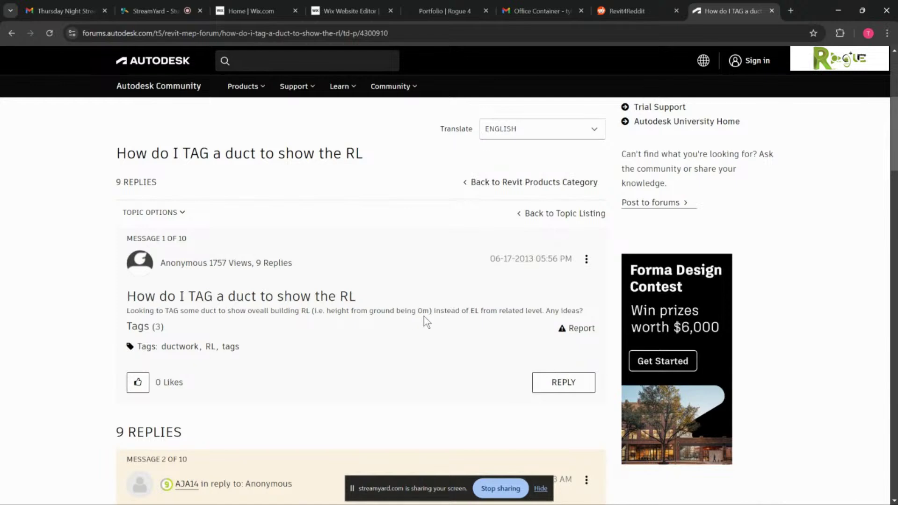
pyautogui.scroll(-3, 329, 307)
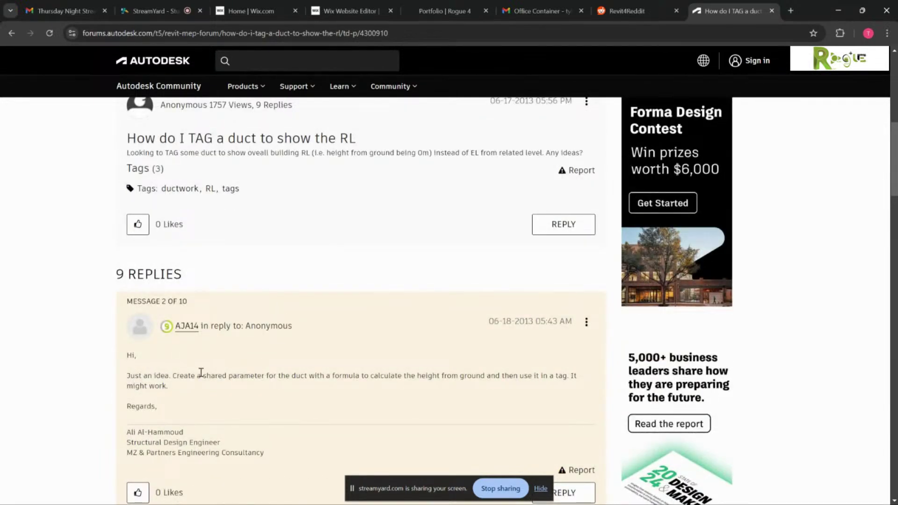
pyautogui.scroll(-4, 280, 351)
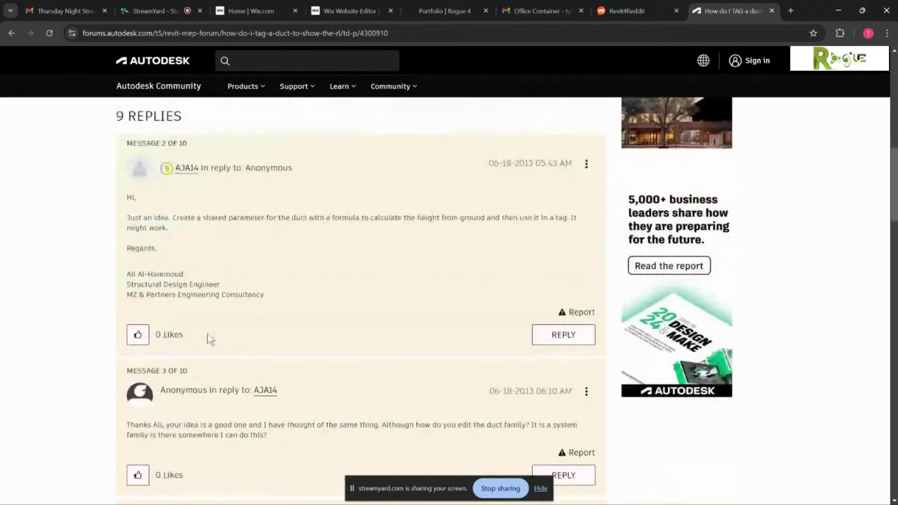
pyautogui.scroll(-1, 328, 360)
pyautogui.scroll(-1, 345, 359)
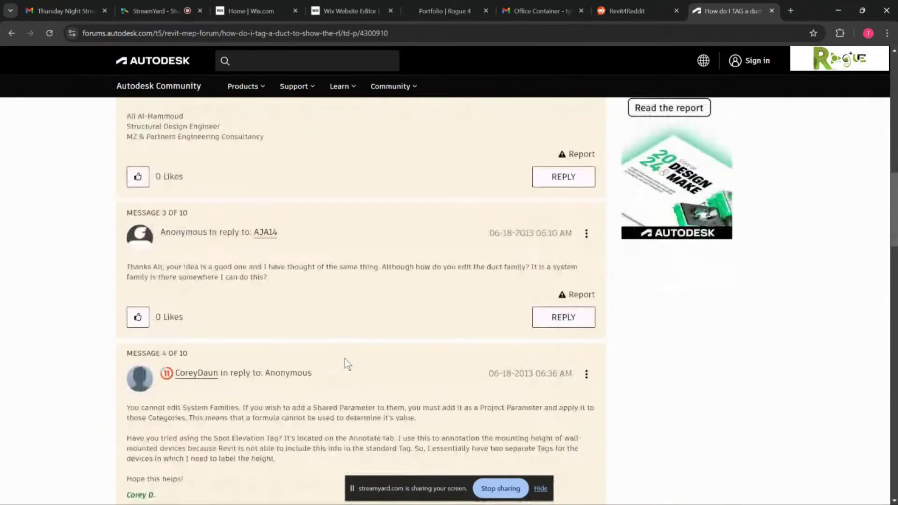
pyautogui.scroll(-1, 345, 359)
pyautogui.scroll(-3, 345, 358)
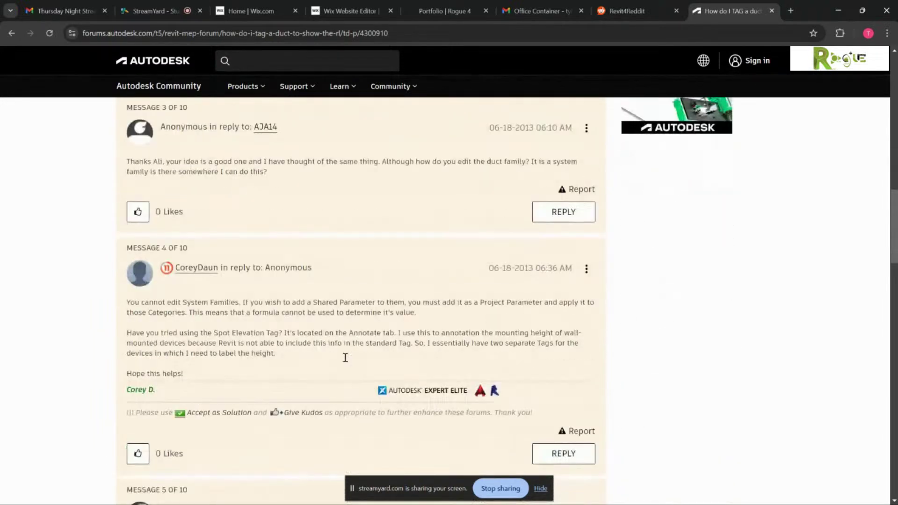
pyautogui.scroll(-2, 349, 361)
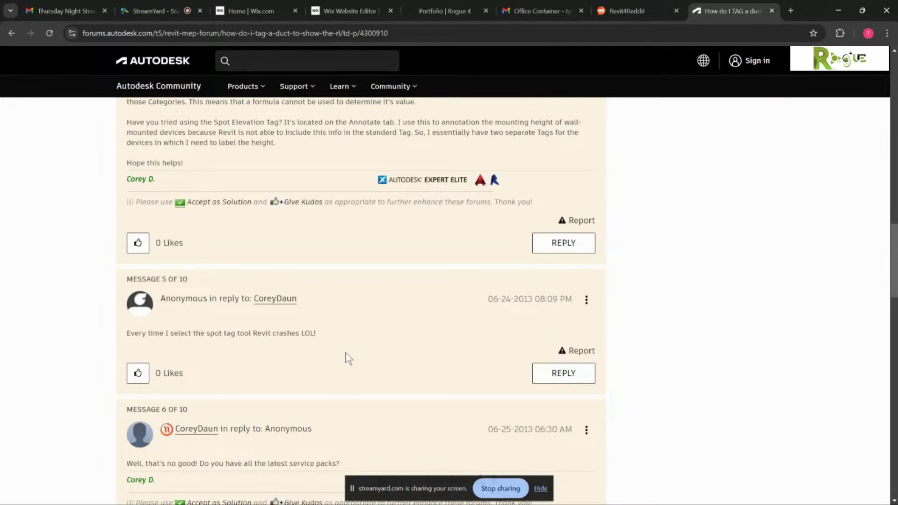
pyautogui.scroll(-2, 349, 359)
pyautogui.scroll(-6, 276, 351)
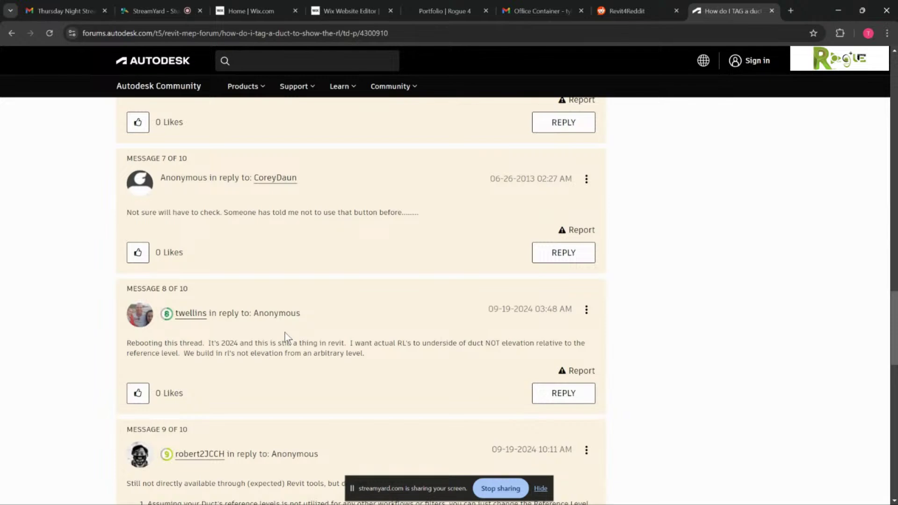
pyautogui.scroll(-3, 285, 333)
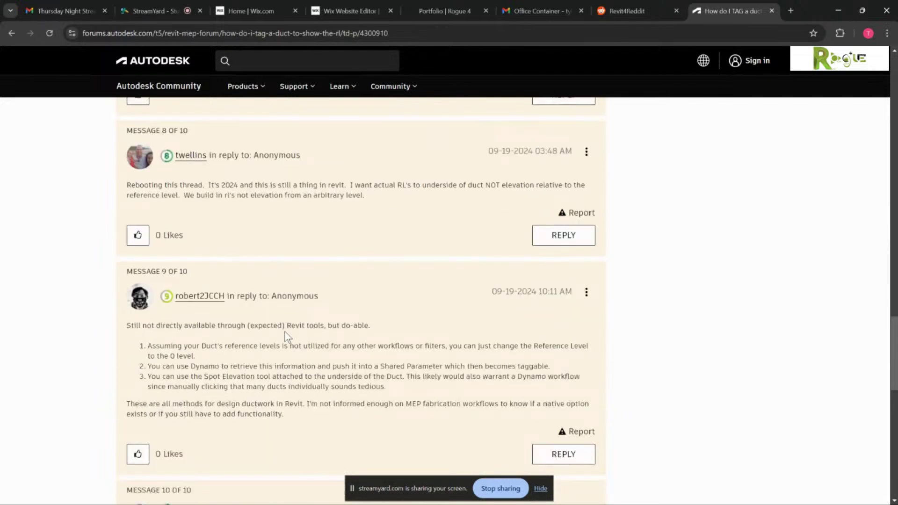
pyautogui.scroll(5, 328, 304)
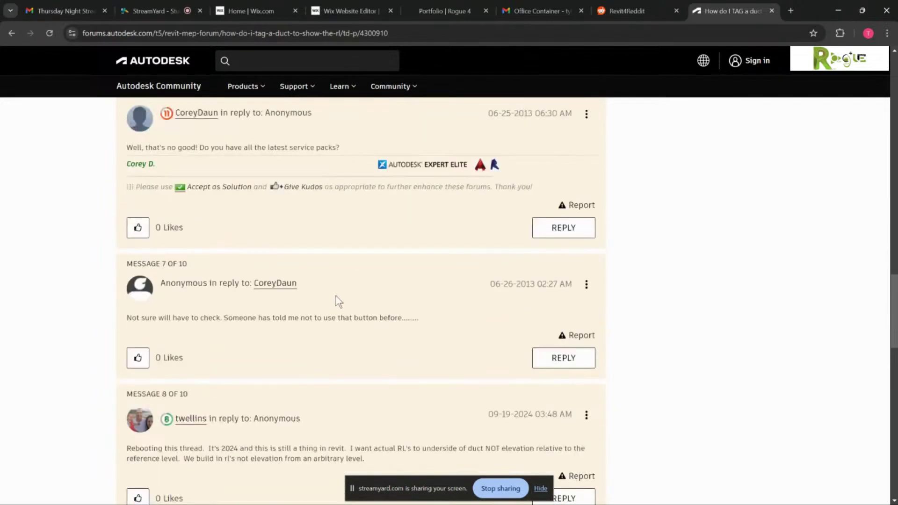
pyautogui.scroll(15, 327, 290)
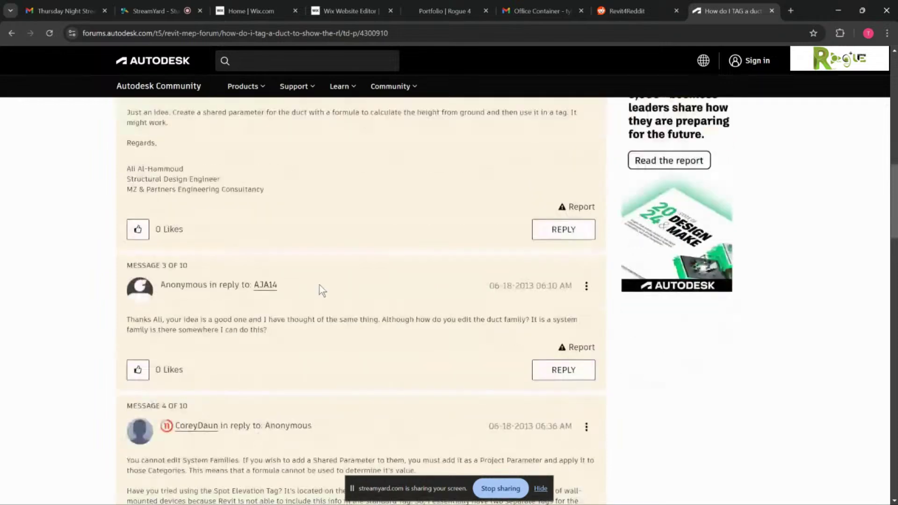
pyautogui.scroll(-14, 328, 283)
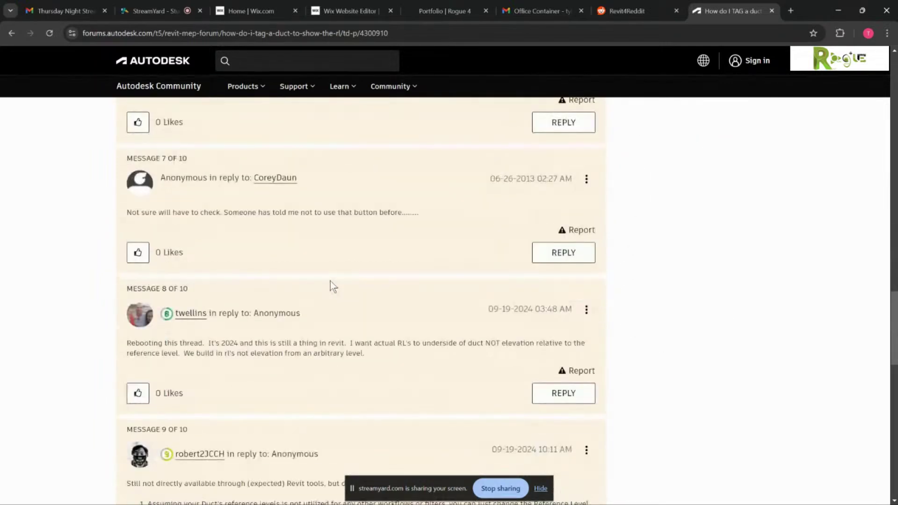
# - Highlight the complaint in message 8 and the word Dynamo in message 9 while reading
pyautogui.moveTo(187, 343); pyautogui.dragTo(577, 359)
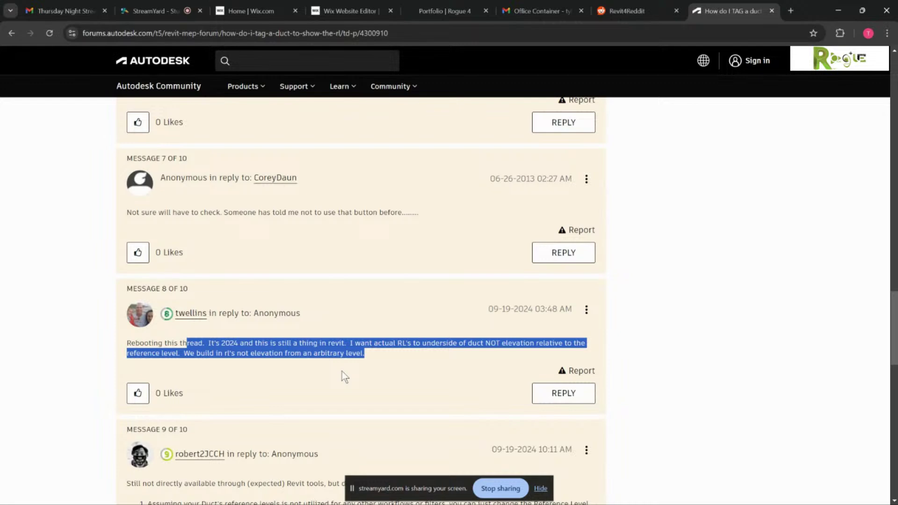
pyautogui.click(375, 356)
pyautogui.scroll(-4, 361, 356)
pyautogui.scroll(-1, 362, 355)
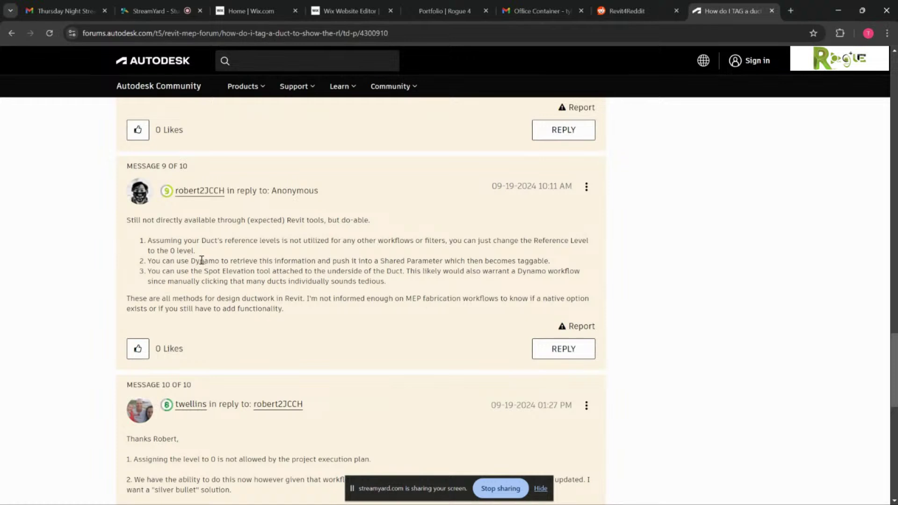
pyautogui.moveTo(192, 260); pyautogui.dragTo(221, 261)
pyautogui.click(339, 309)
pyautogui.scroll(-3, 325, 294)
pyautogui.scroll(3, 354, 225)
pyautogui.moveTo(192, 260); pyautogui.dragTo(229, 261)
pyautogui.click(227, 271)
pyautogui.scroll(3, 251, 319)
pyautogui.scroll(4, 251, 318)
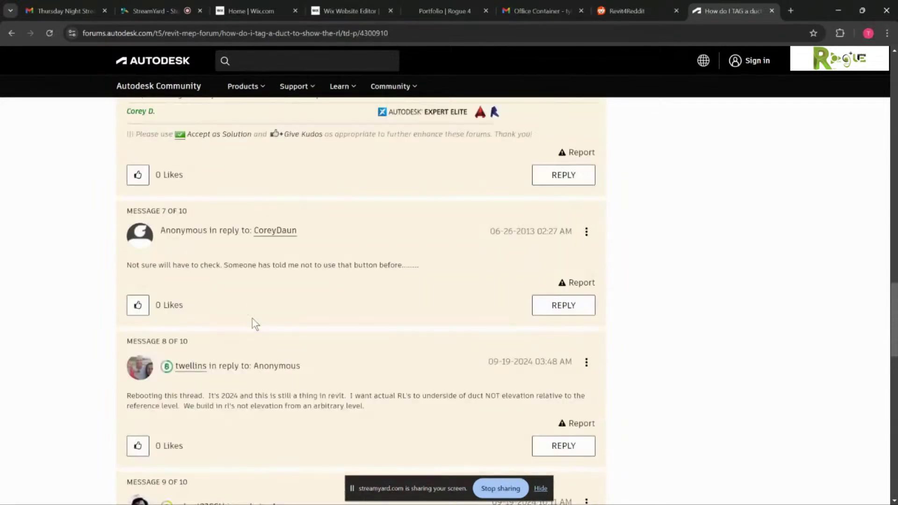
pyautogui.scroll(1, 393, 292)
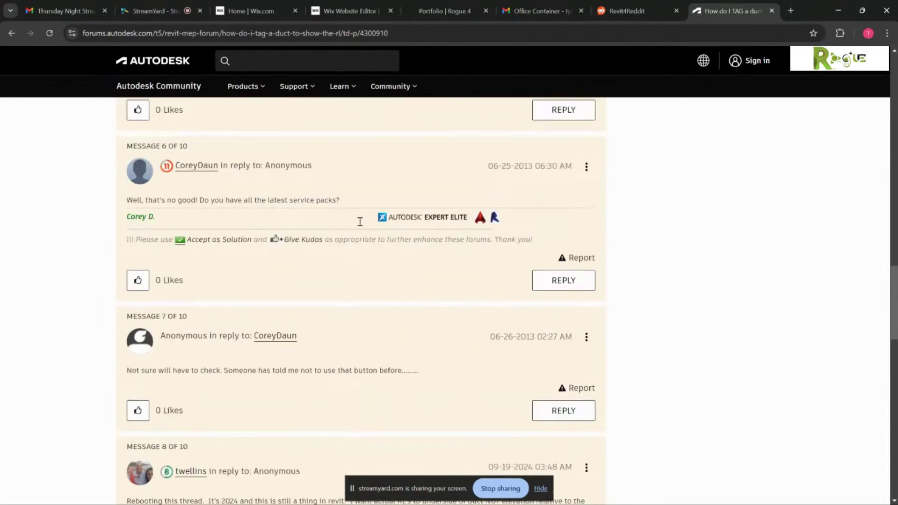
pyautogui.moveTo(129, 220); pyautogui.dragTo(518, 216)
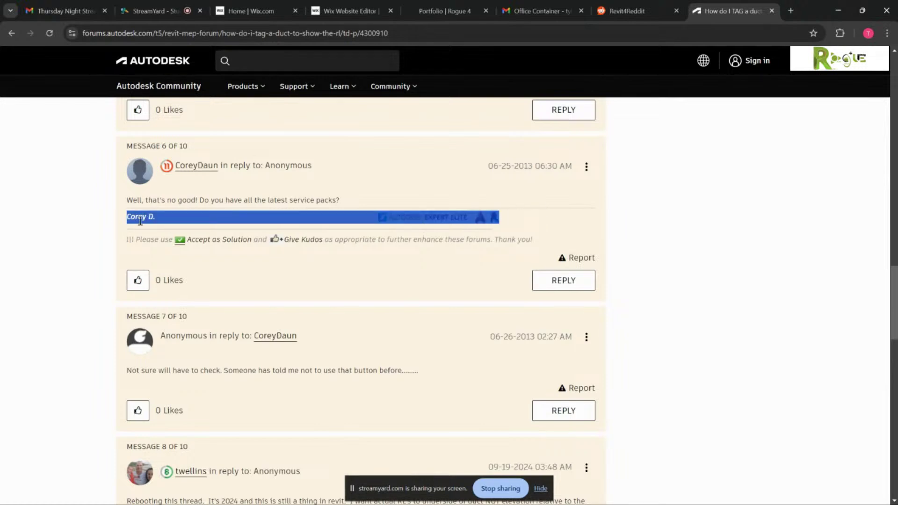
pyautogui.click(381, 185)
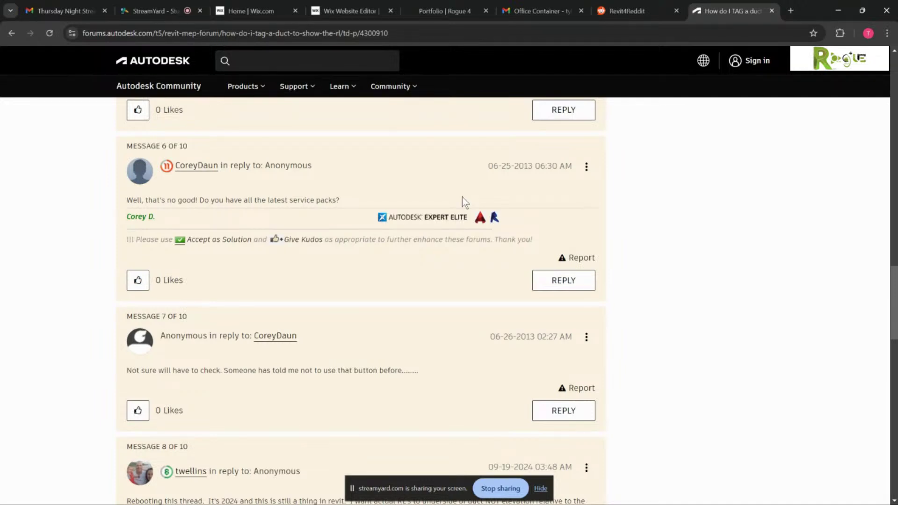
pyautogui.scroll(20, 463, 197)
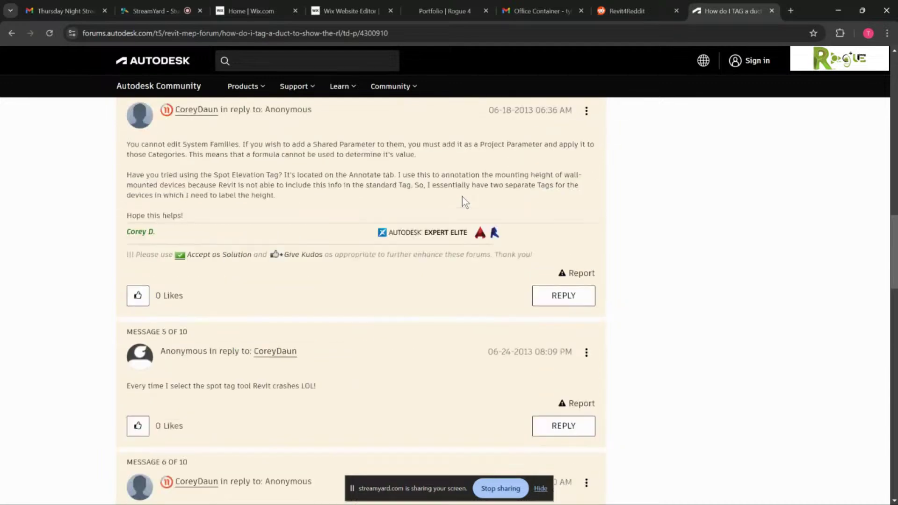
pyautogui.scroll(15, 462, 202)
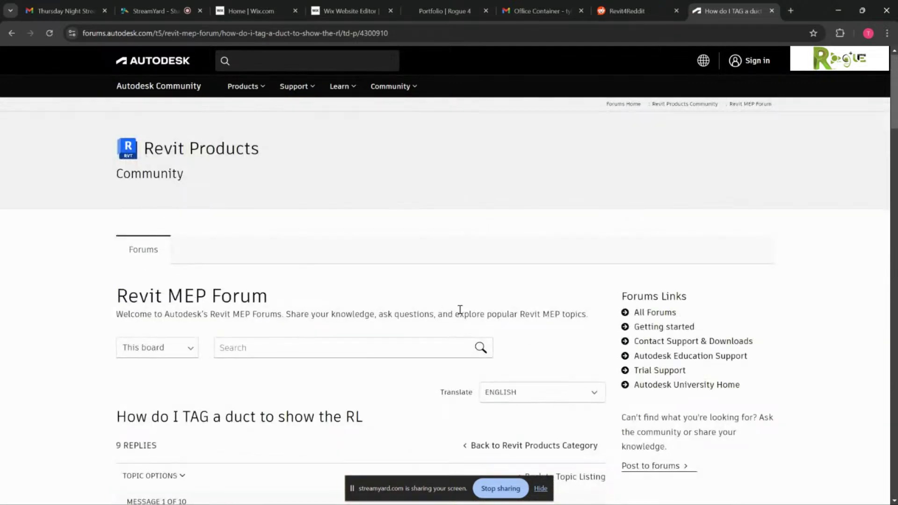
pyautogui.scroll(-3, 463, 307)
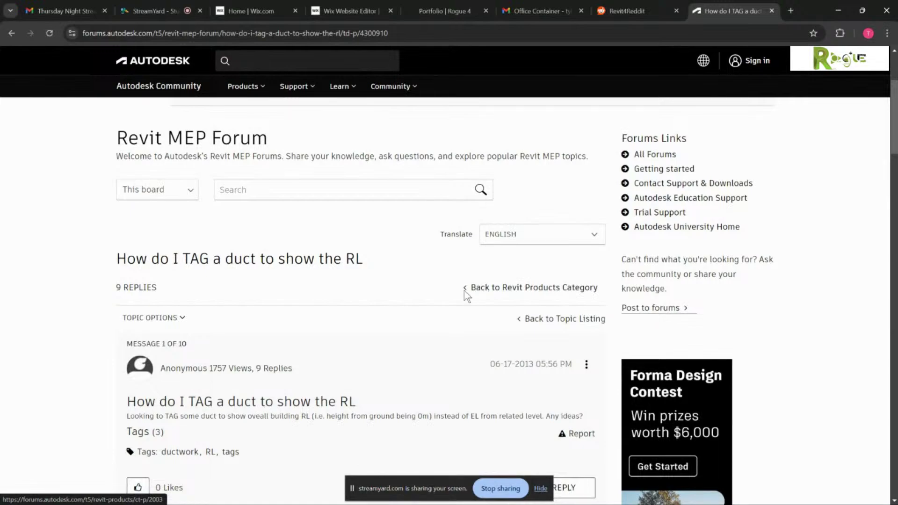
pyautogui.click(485, 290)
pyautogui.scroll(-2, 281, 281)
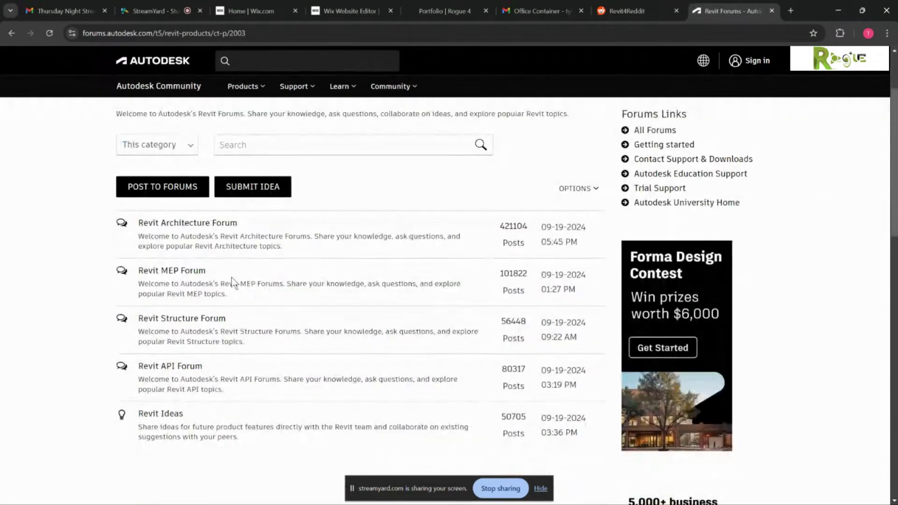
pyautogui.click(189, 274)
pyautogui.scroll(-12, 425, 317)
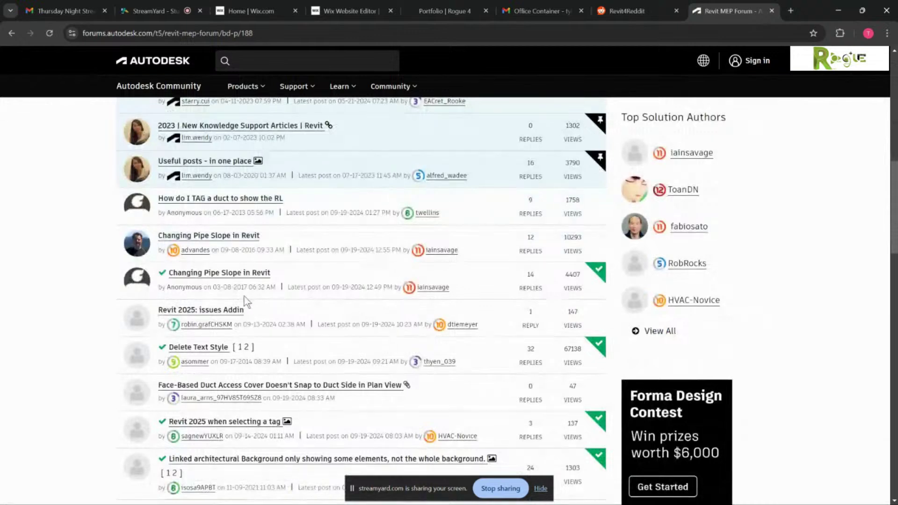
pyautogui.scroll(-2, 235, 315)
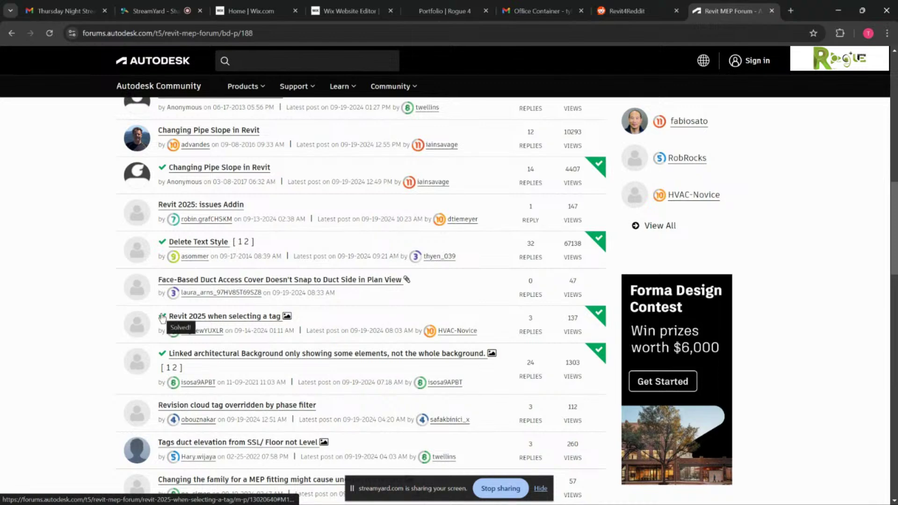
pyautogui.scroll(-1, 114, 316)
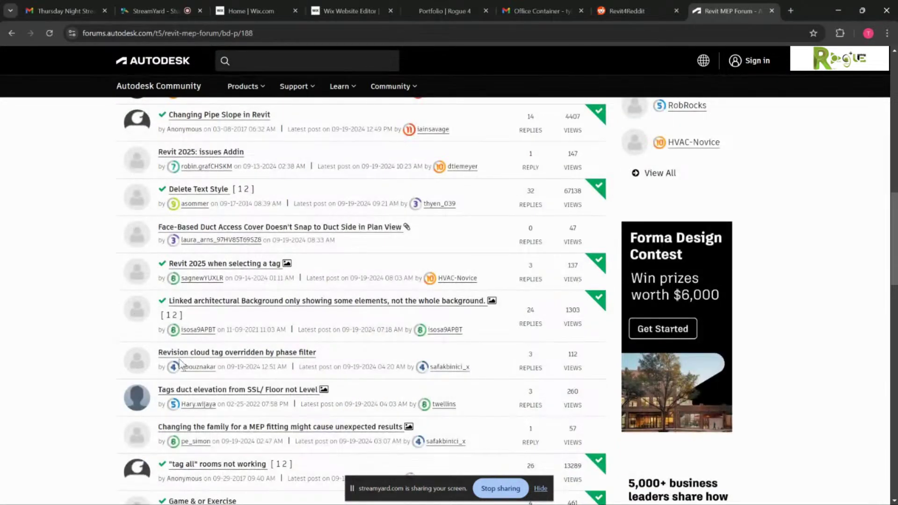
pyautogui.scroll(-6, 295, 373)
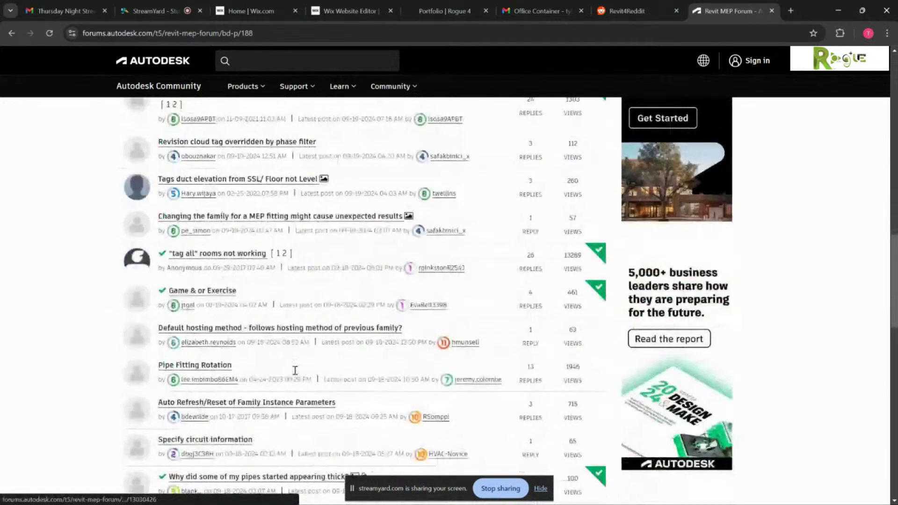
pyautogui.scroll(-4, 296, 373)
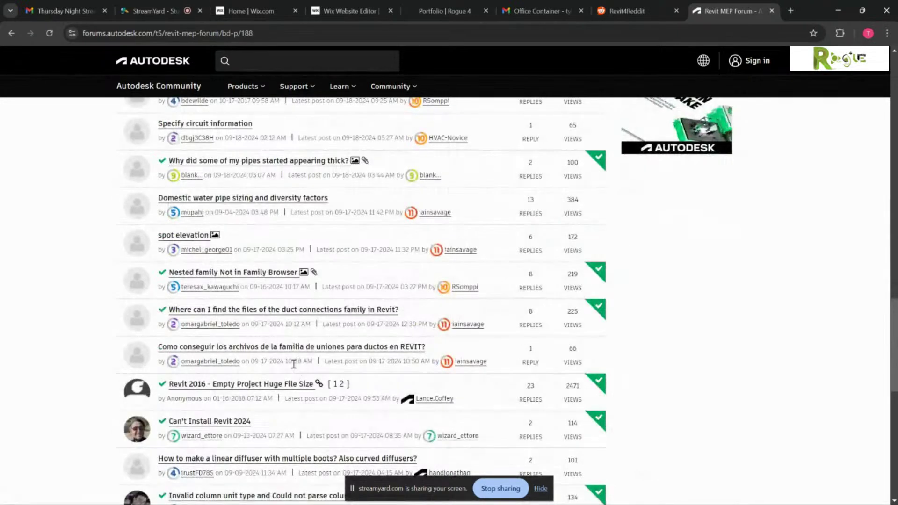
# - Open the 'spot elevation' thread and look over the original post's screenshots
pyautogui.click(192, 239)
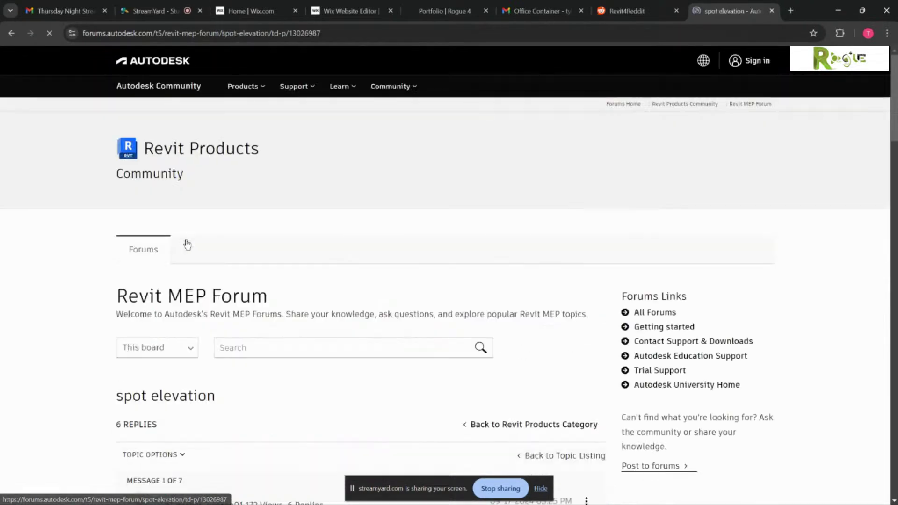
pyautogui.scroll(-3, 260, 291)
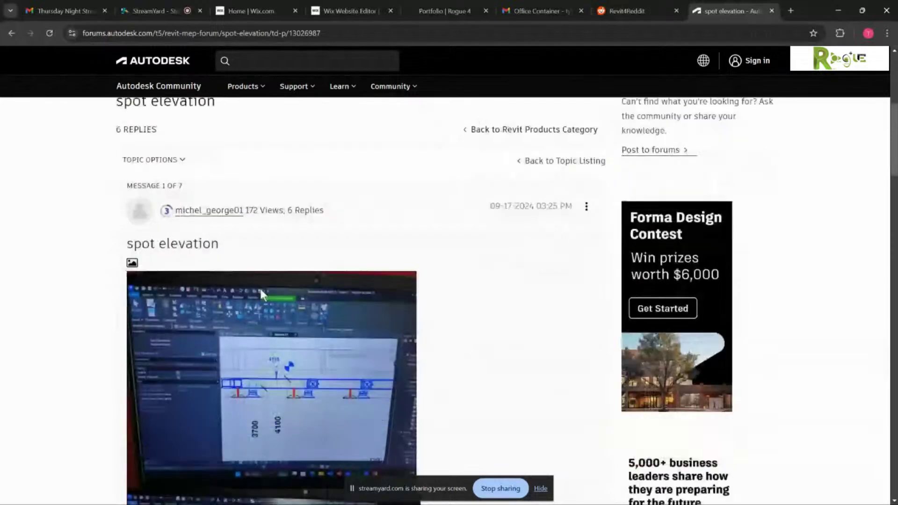
pyautogui.scroll(-4, 257, 282)
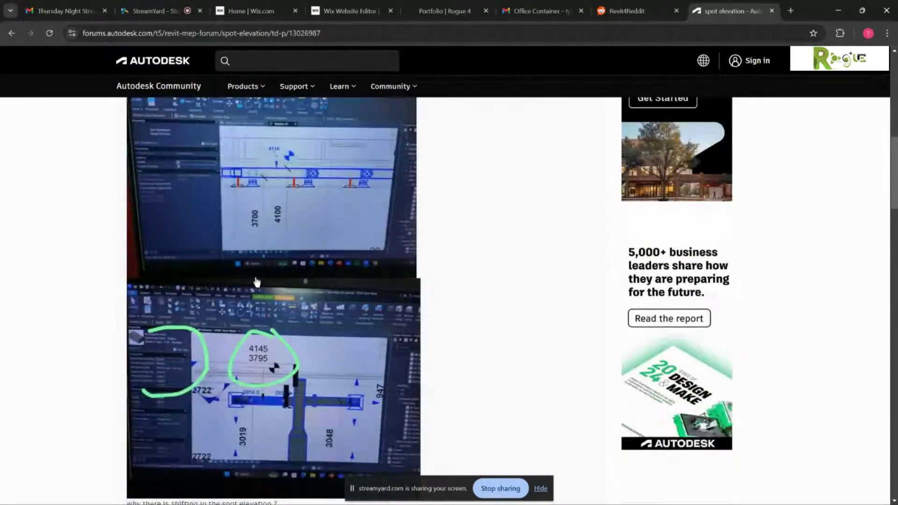
pyautogui.scroll(-4, 257, 282)
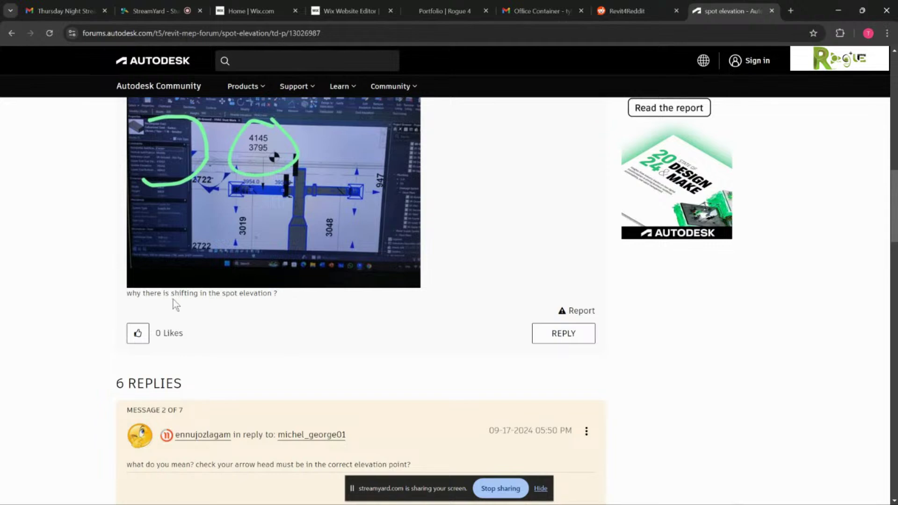
pyautogui.scroll(6, 341, 325)
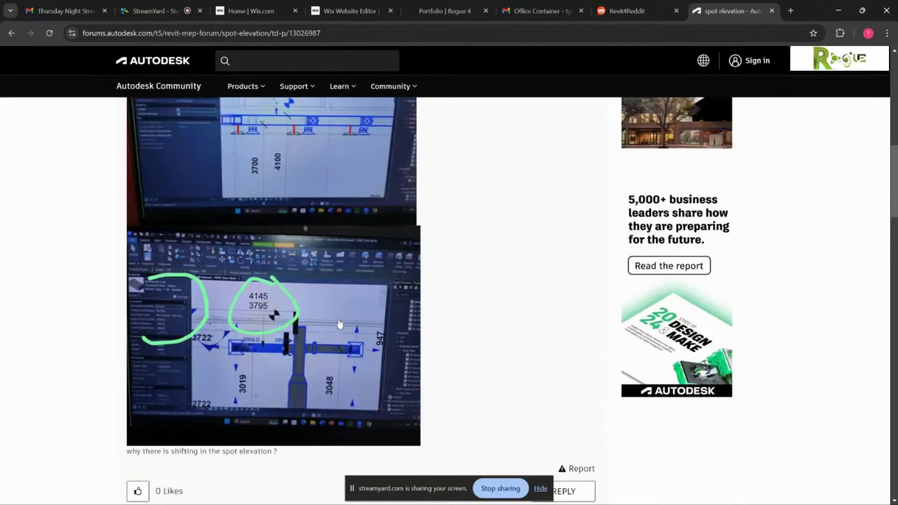
pyautogui.scroll(1, 341, 324)
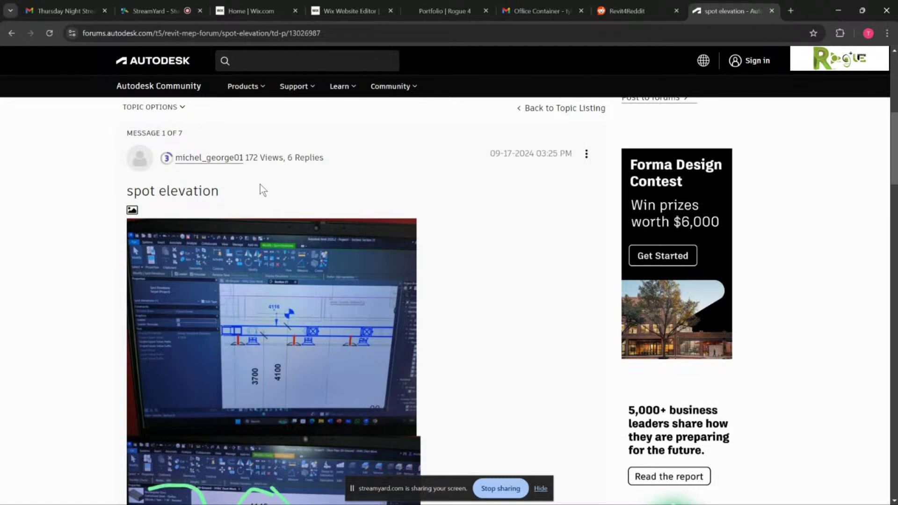
# - Scroll down to the last reply, which suggests a tag showing top and bottom elevations
pyautogui.scroll(-11, 260, 184)
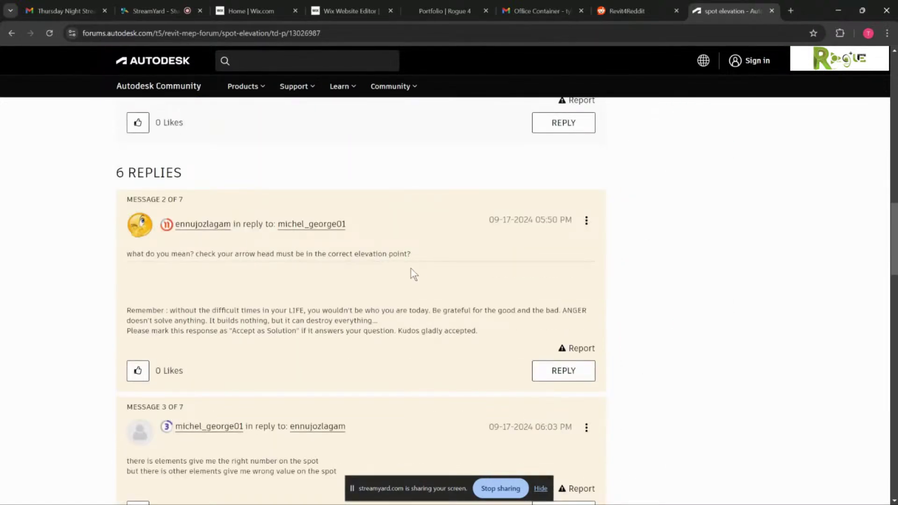
pyautogui.scroll(-3, 282, 296)
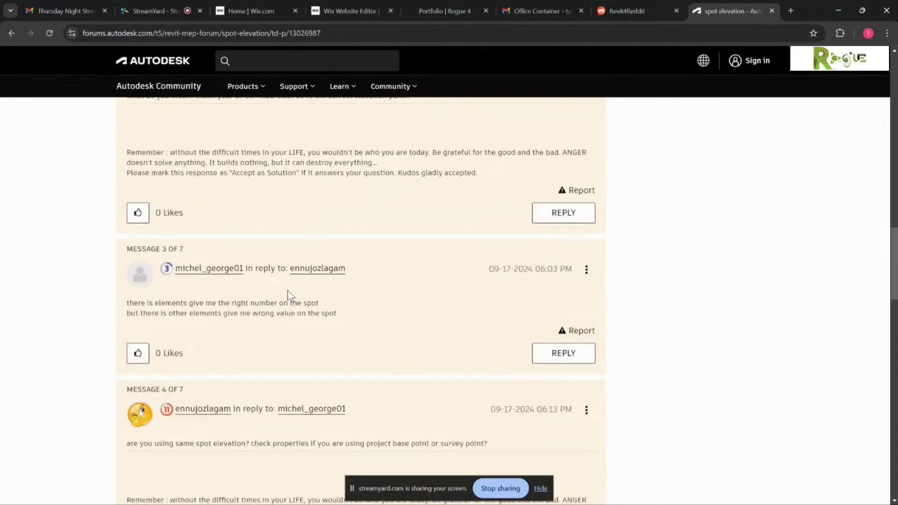
pyautogui.scroll(-2, 287, 292)
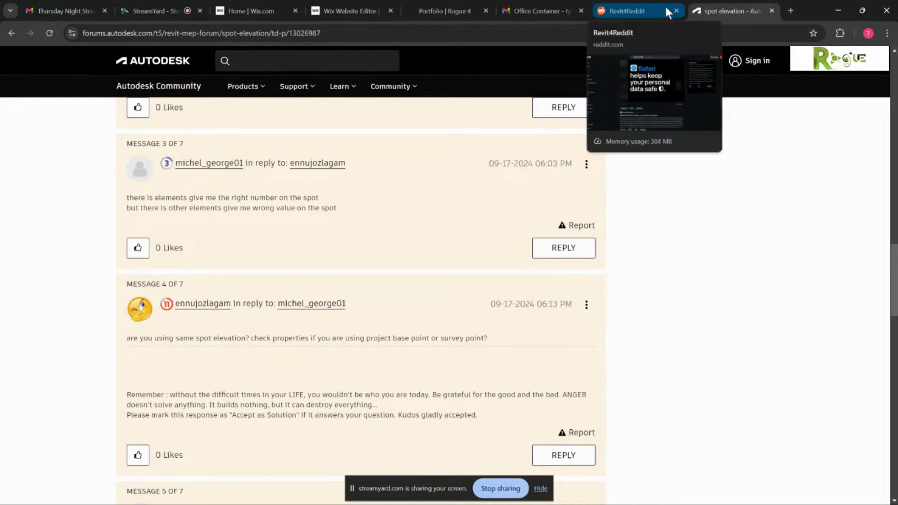
pyautogui.scroll(15, 330, 251)
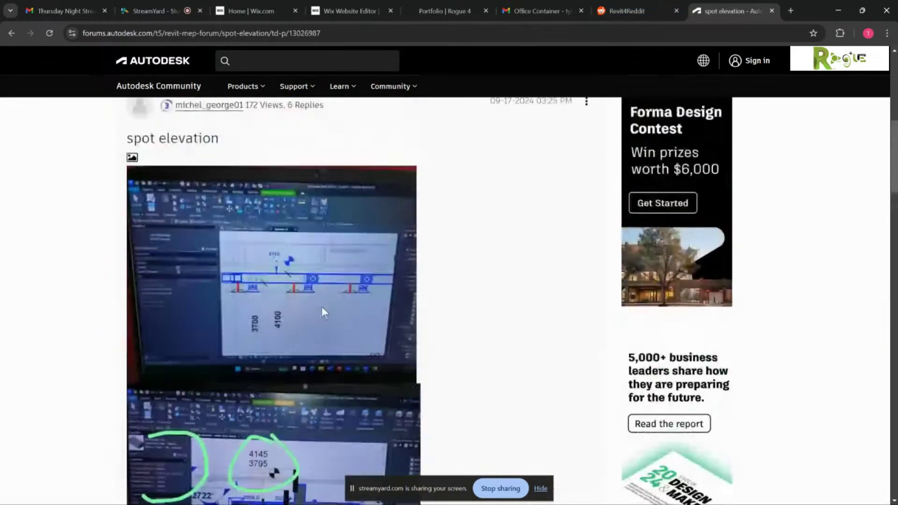
pyautogui.scroll(-8, 322, 309)
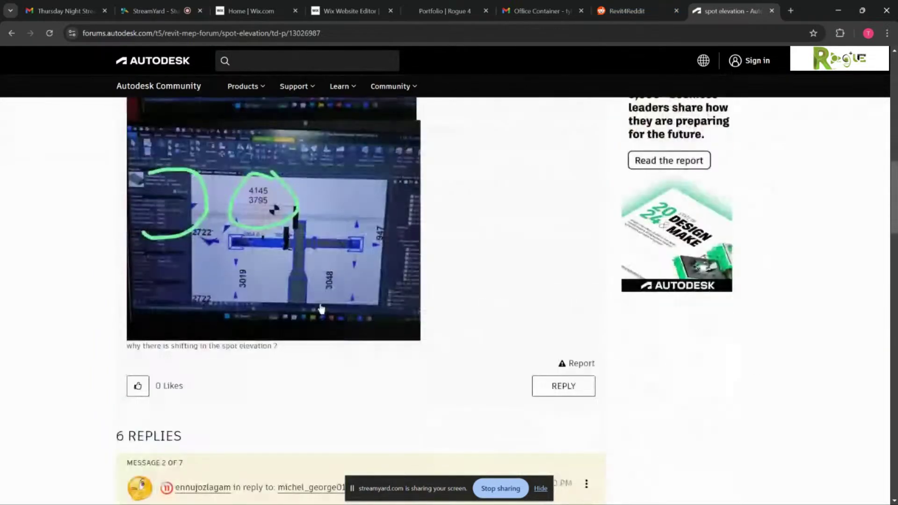
pyautogui.scroll(-8, 269, 341)
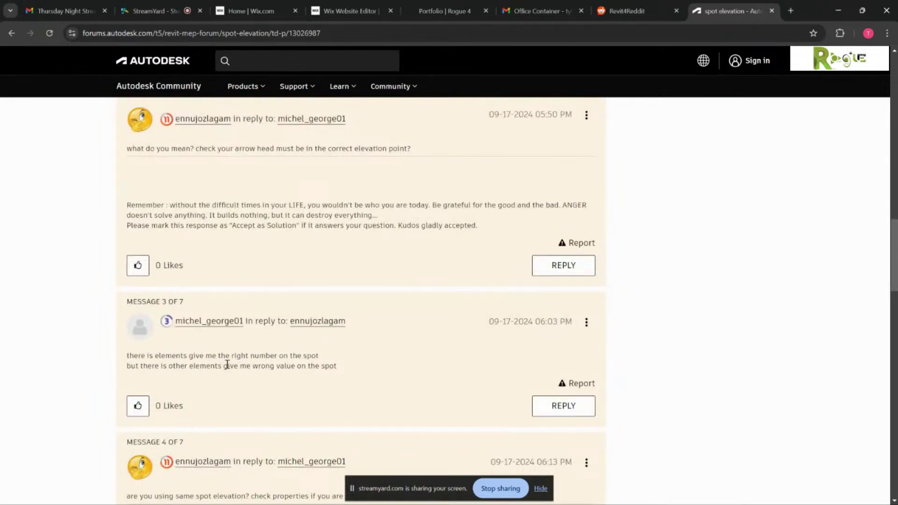
pyautogui.scroll(-4, 295, 374)
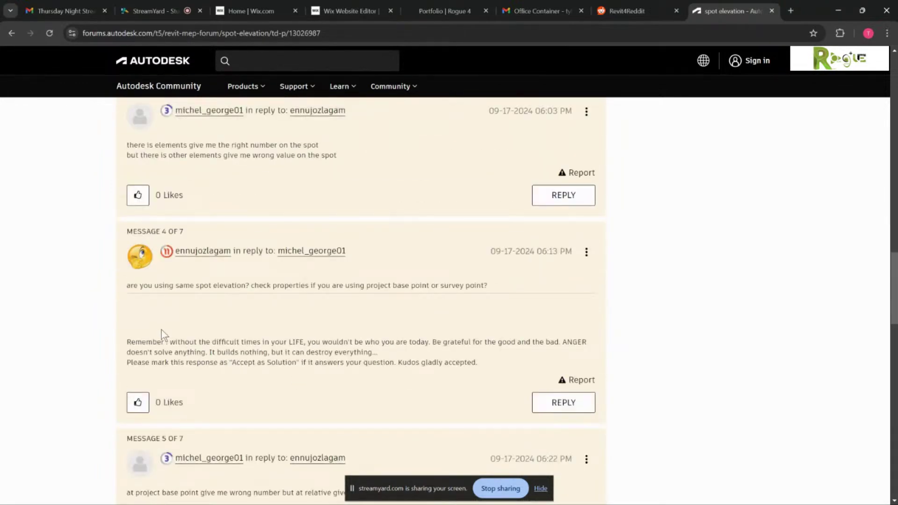
pyautogui.scroll(-10, 411, 296)
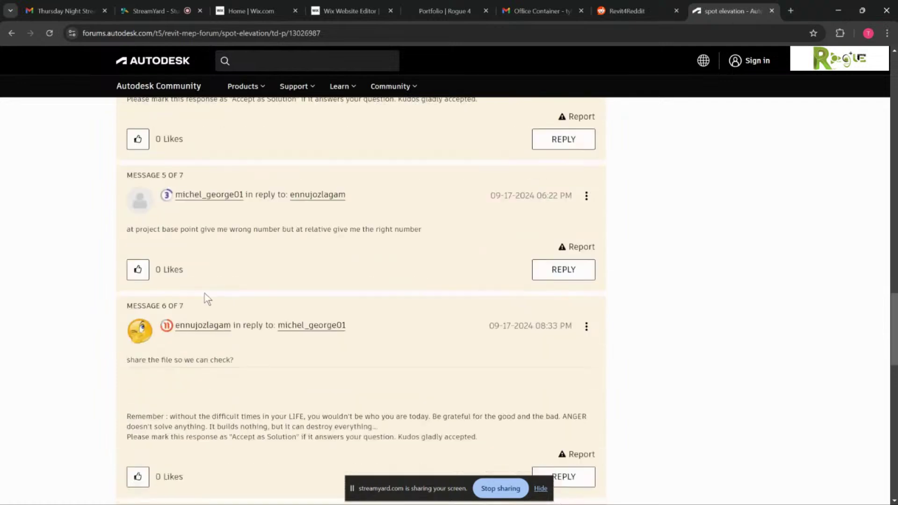
pyautogui.scroll(-2, 221, 312)
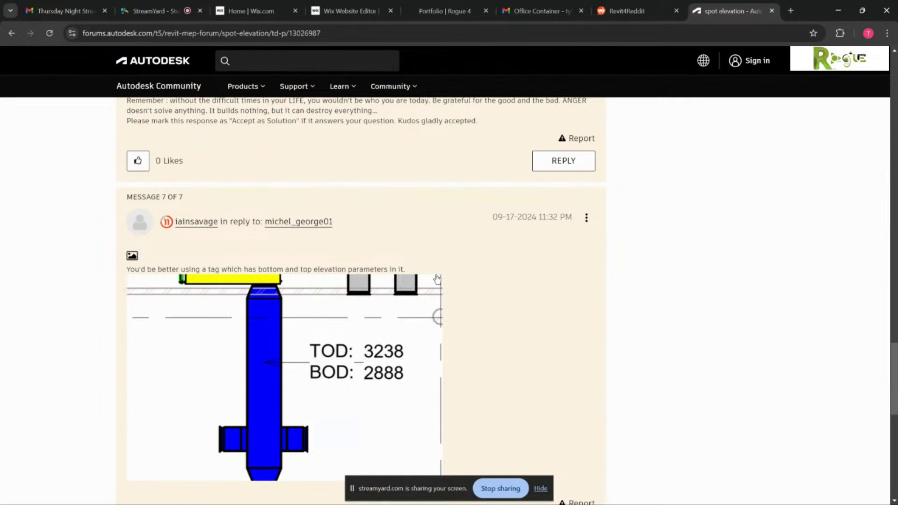
pyautogui.scroll(-3, 401, 267)
pyautogui.scroll(3, 402, 270)
pyautogui.moveTo(127, 273); pyautogui.dragTo(405, 271)
pyautogui.click(417, 258)
pyautogui.scroll(2, 411, 262)
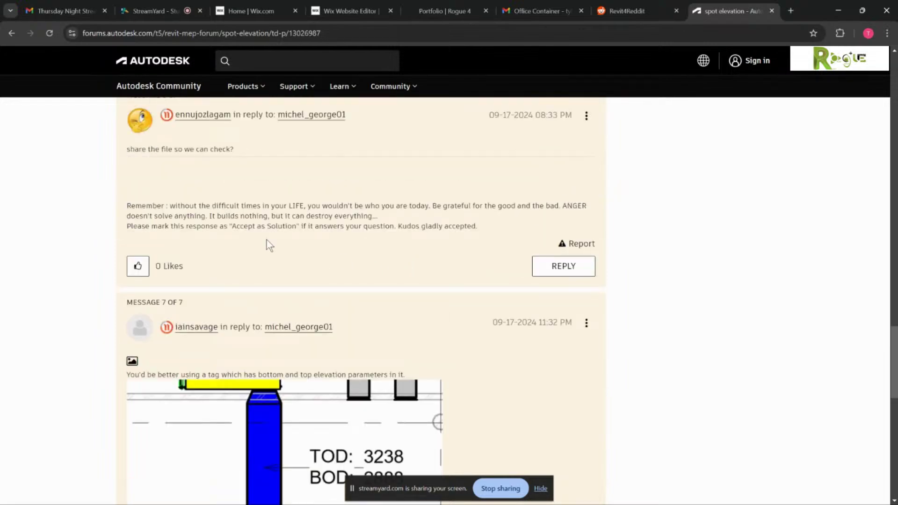
pyautogui.moveTo(119, 149); pyautogui.dragTo(268, 151)
pyautogui.click(263, 182)
pyautogui.scroll(6, 273, 201)
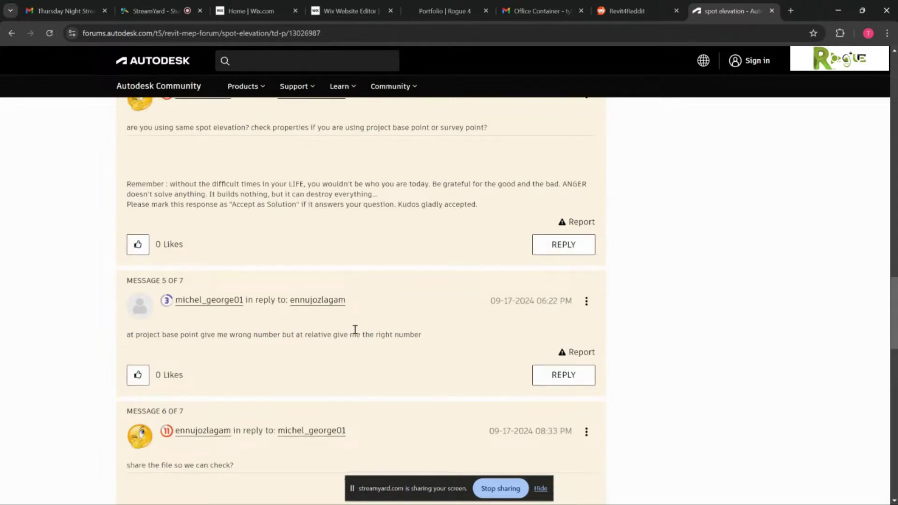
pyautogui.scroll(1, 428, 332)
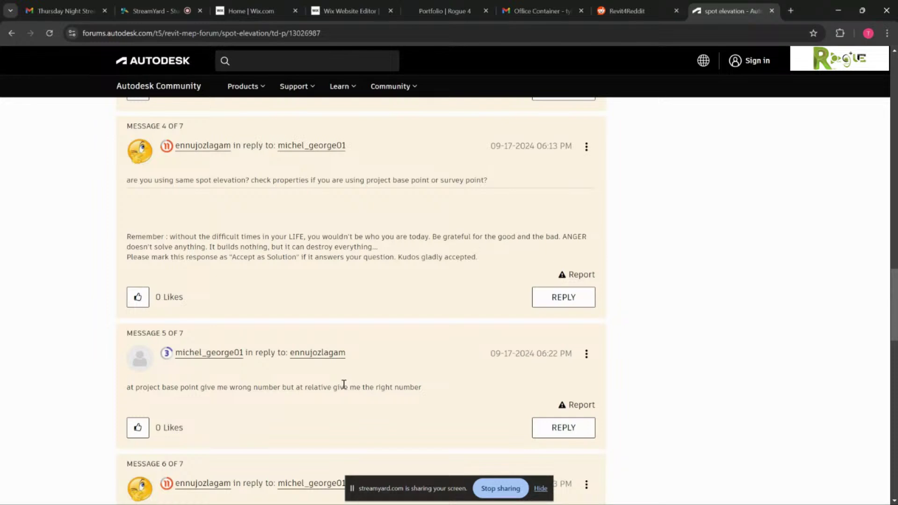
# - Open the r/Revit post 'About to propose Revit Cloud Worksharing to my boss...', then go to StreamYard
pyautogui.click(627, 11)
pyautogui.scroll(-2, 426, 323)
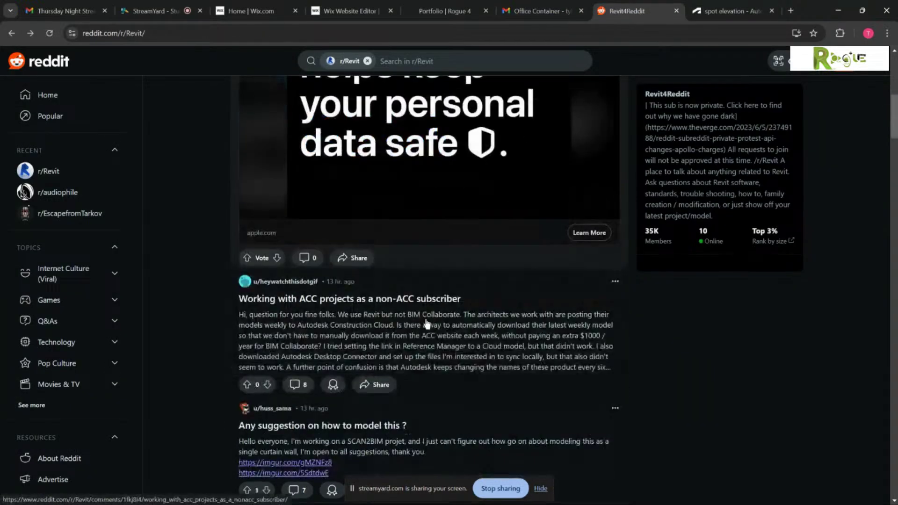
pyautogui.scroll(-2, 538, 363)
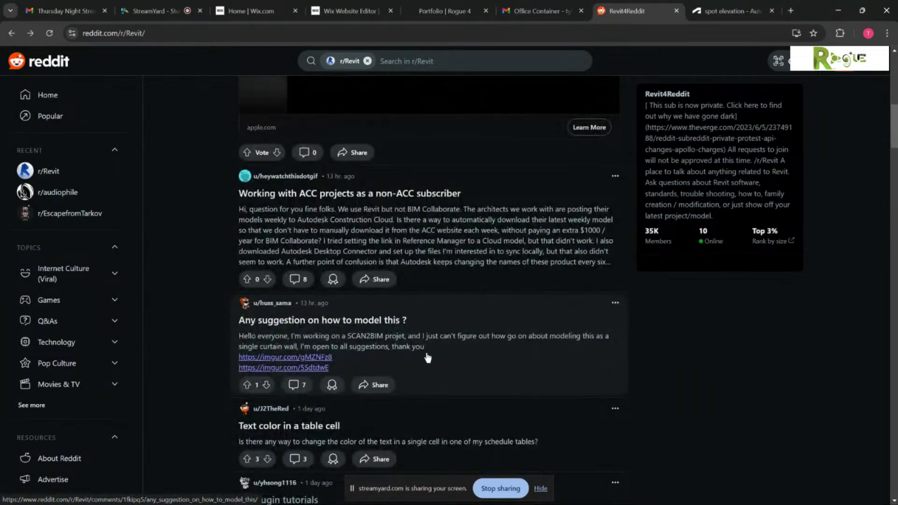
pyautogui.scroll(-2, 420, 354)
pyautogui.scroll(-3, 410, 349)
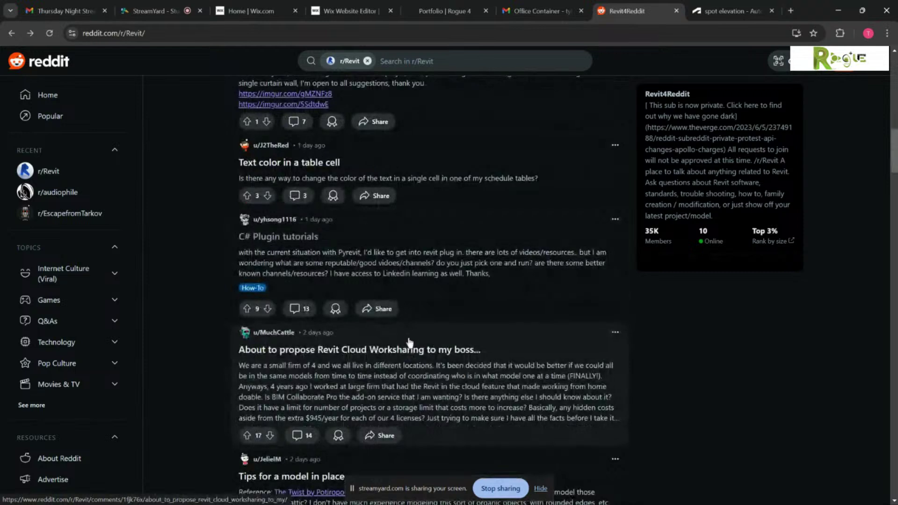
pyautogui.click(415, 347)
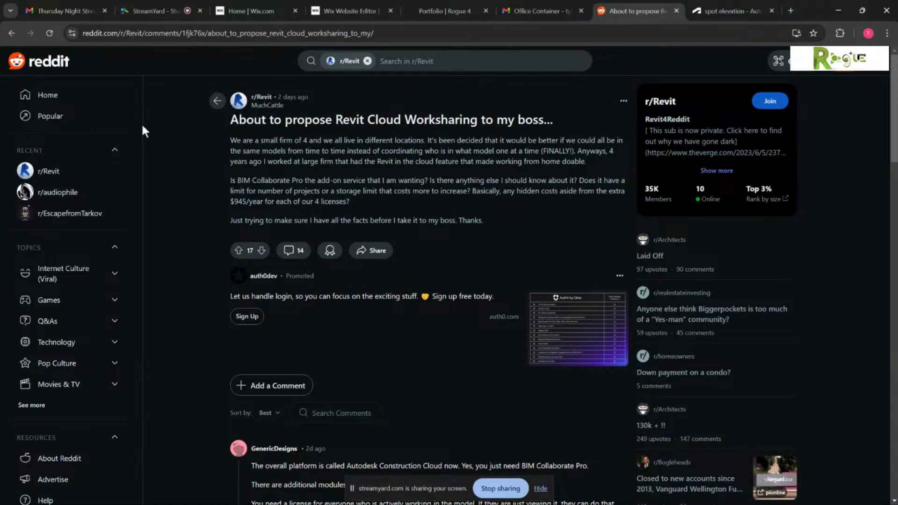
pyautogui.click(149, 11)
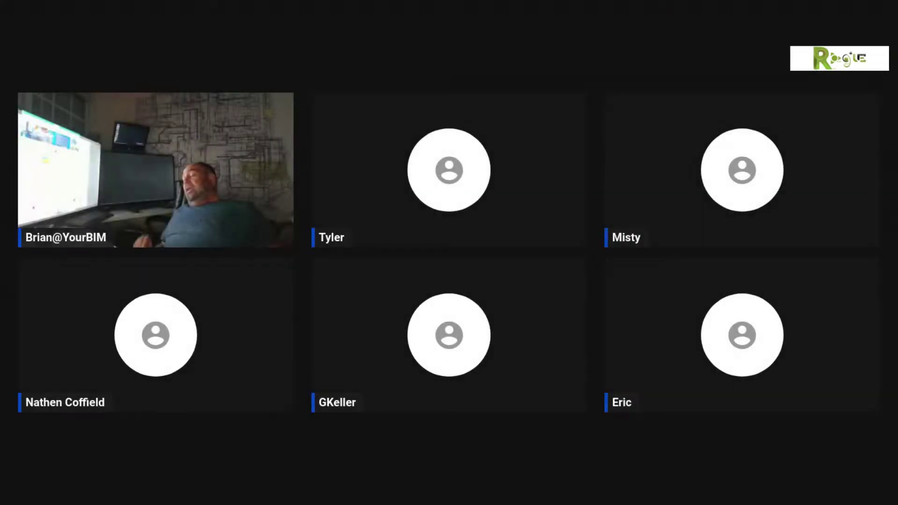